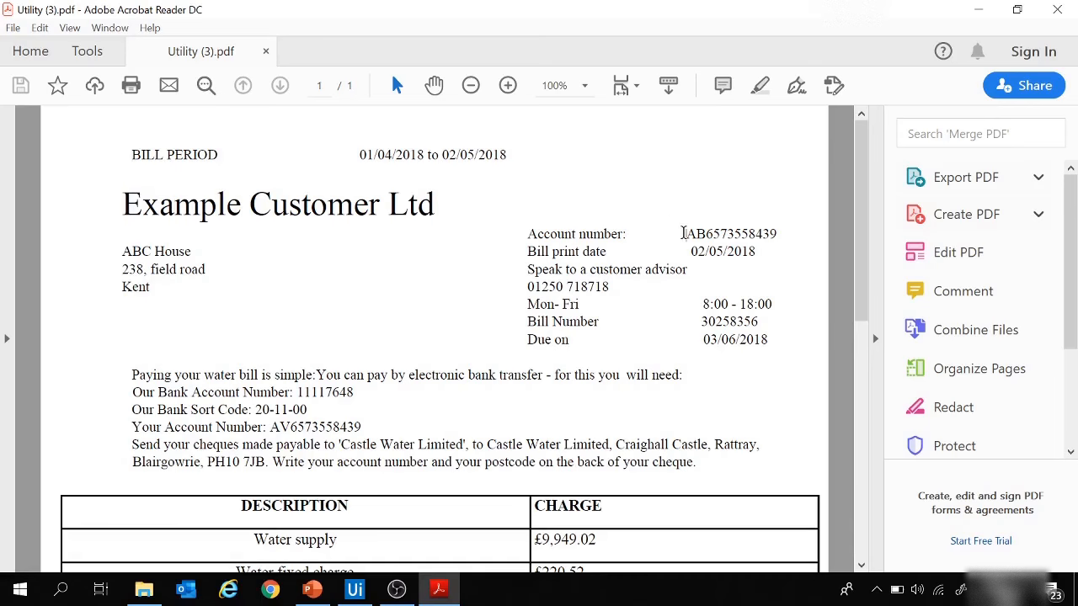
# Step: Examine the account number and bill print date on the Utility (3).pdf bill
pyautogui.moveTo(683, 233); pyautogui.dragTo(781, 236)
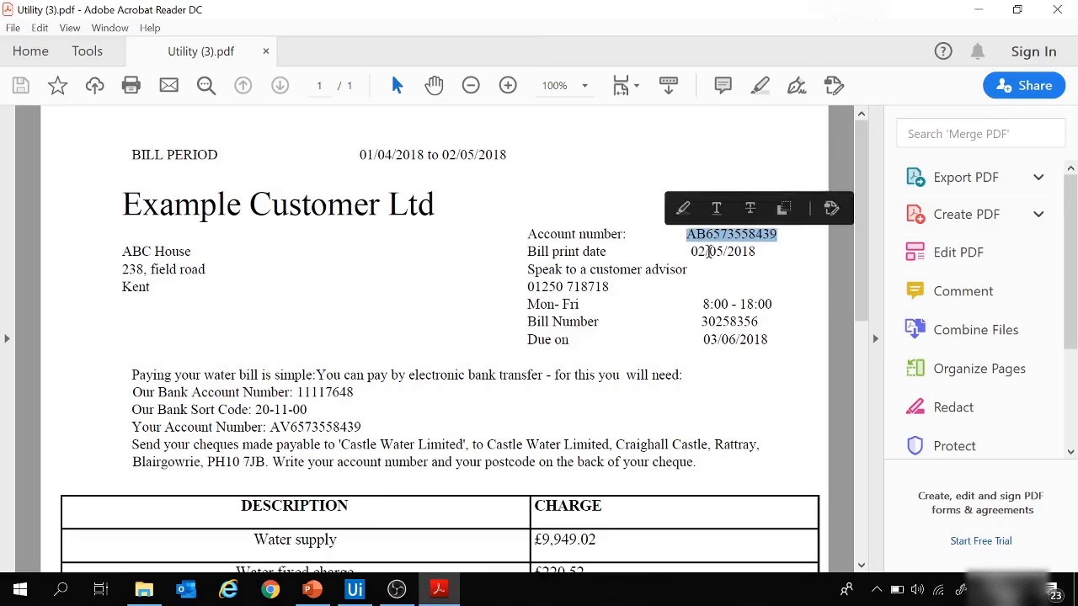
pyautogui.moveTo(709, 251); pyautogui.dragTo(764, 255)
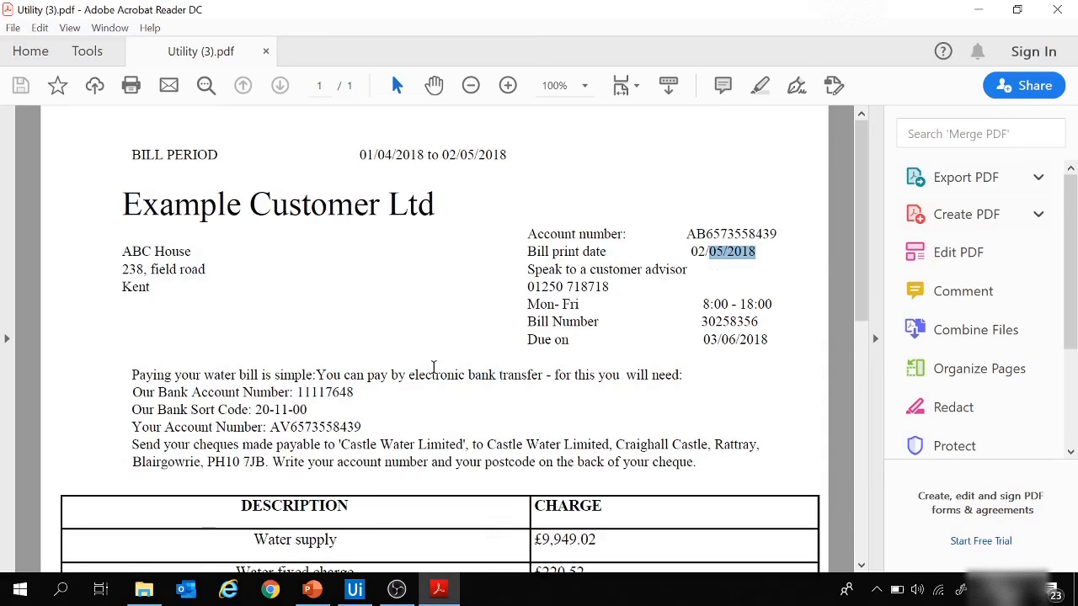
# Step: Switch to UiPath Studio and create a blank process named pdfDetaExtrcation2 with the description "this is a demo project"
pyautogui.click(348, 593)
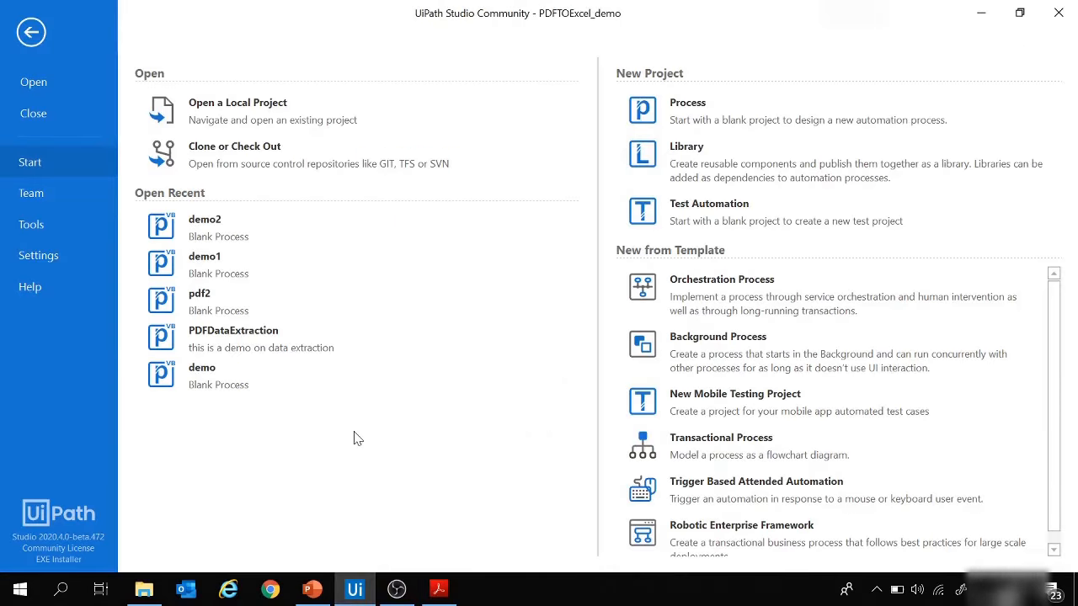
pyautogui.click(697, 116)
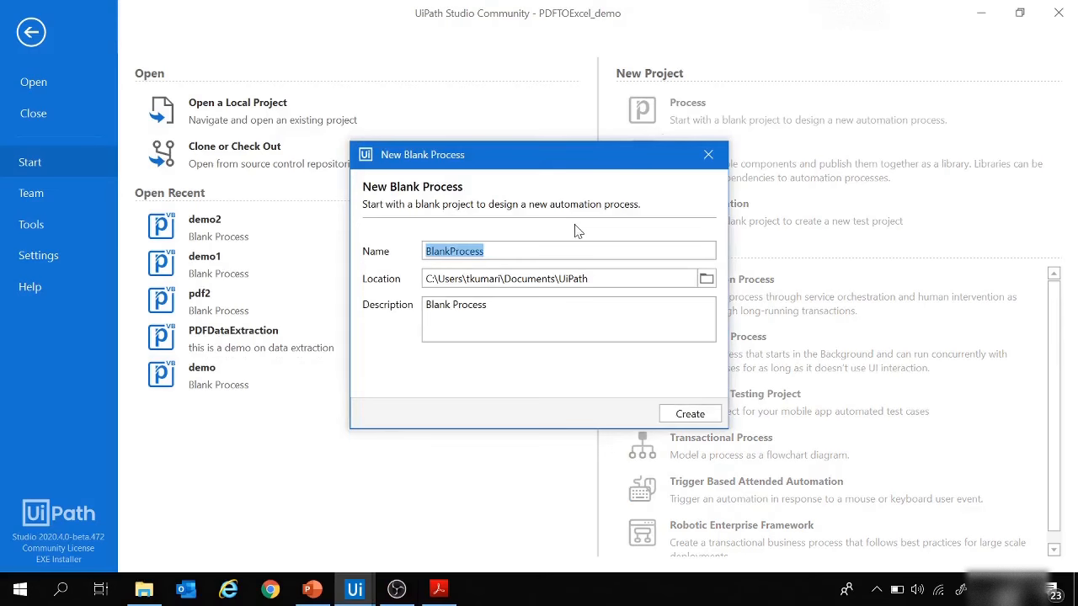
pyautogui.write('p')
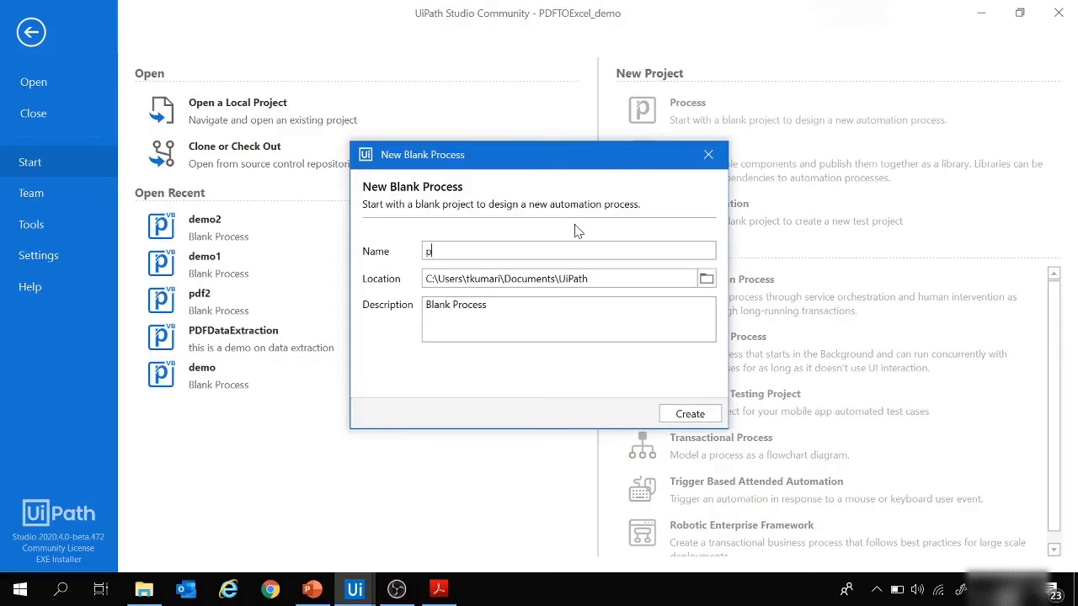
pyautogui.write('dfDetaExtrcation2')
pyautogui.moveTo(588, 279); pyautogui.dragTo(392, 285)
pyautogui.press('Tab')
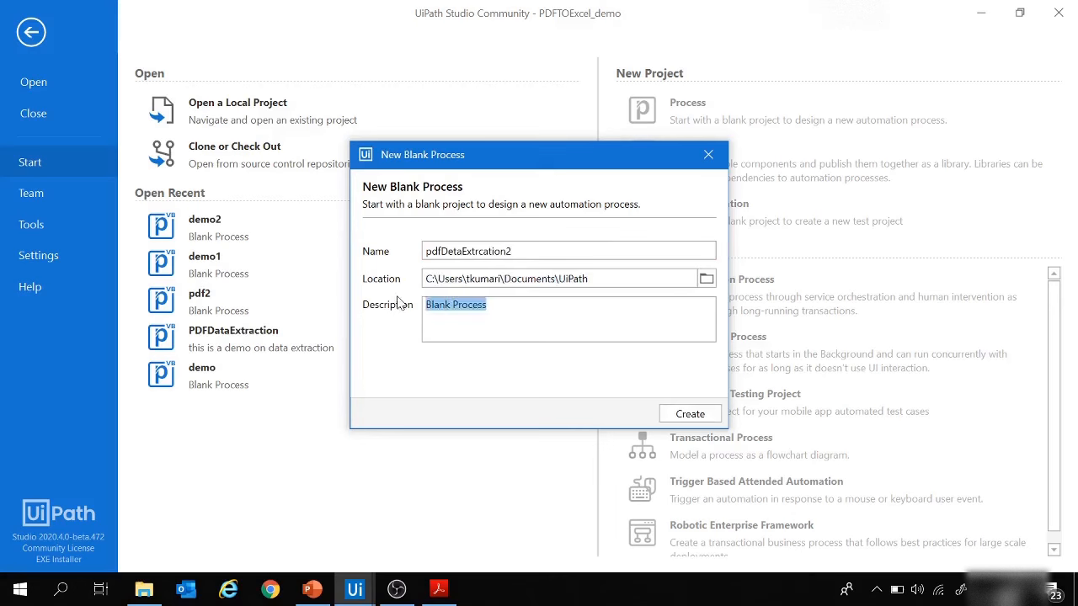
pyautogui.write('this is a demo project')
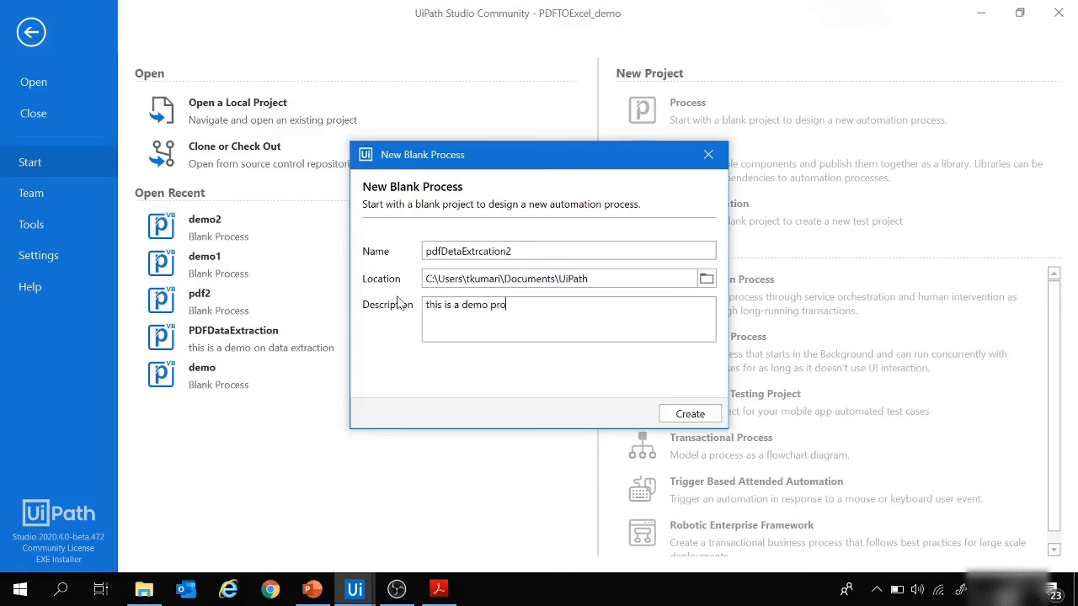
pyautogui.click(689, 415)
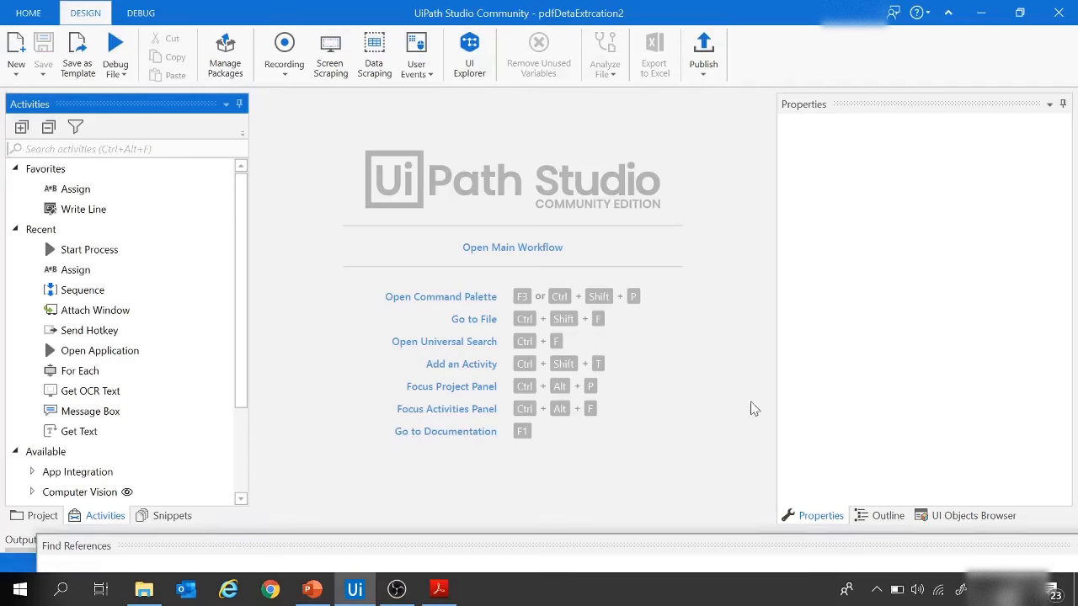
# Step: Open the Main.xaml workflow and add a Sequence activity to it
pyautogui.click(43, 516)
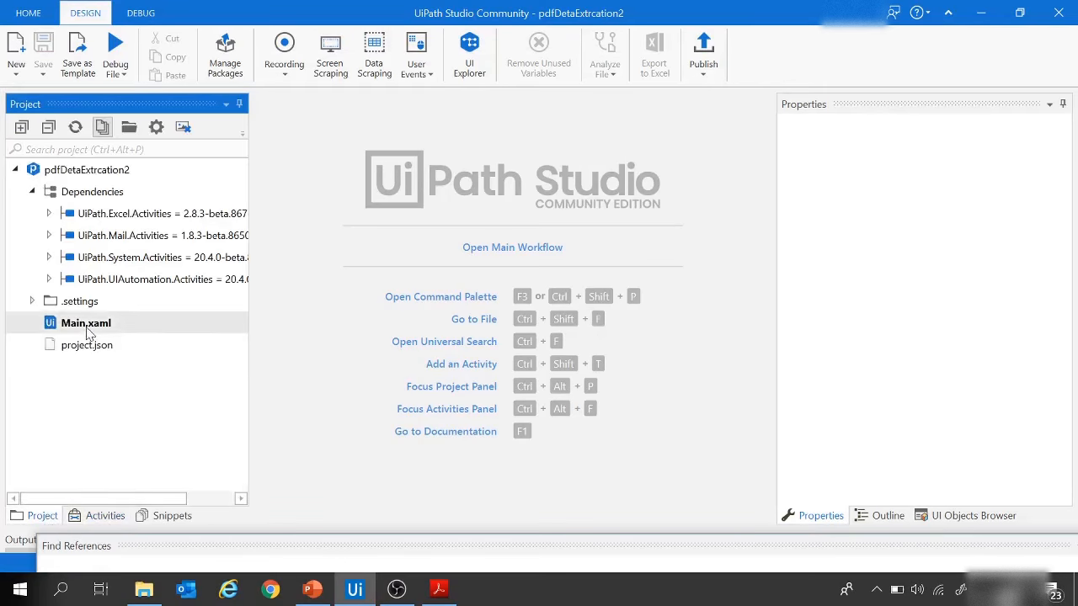
pyautogui.doubleClick(87, 332)
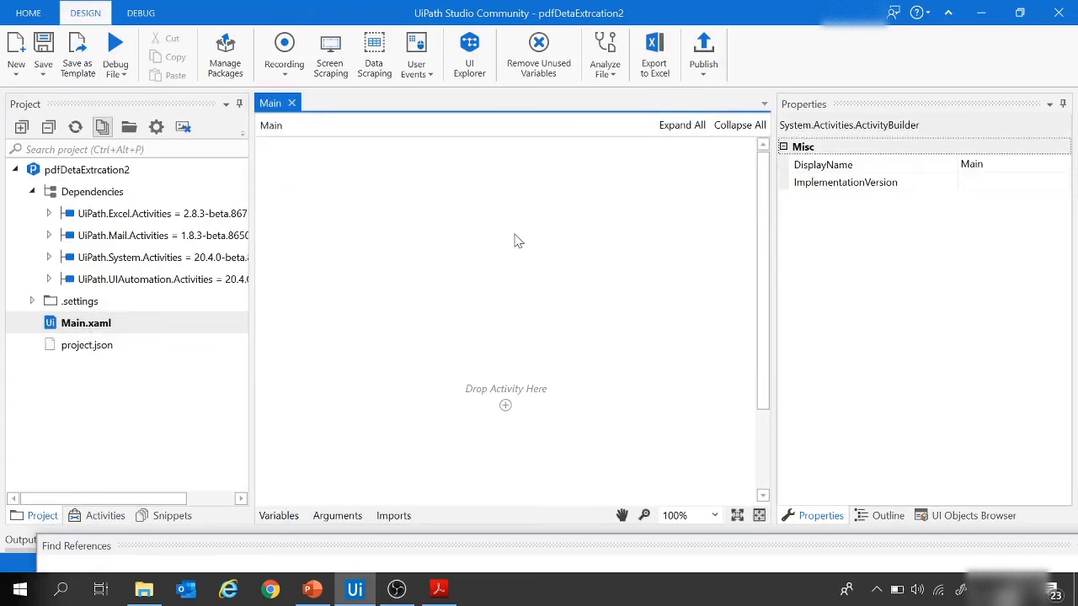
pyautogui.scroll(-3, 516, 236)
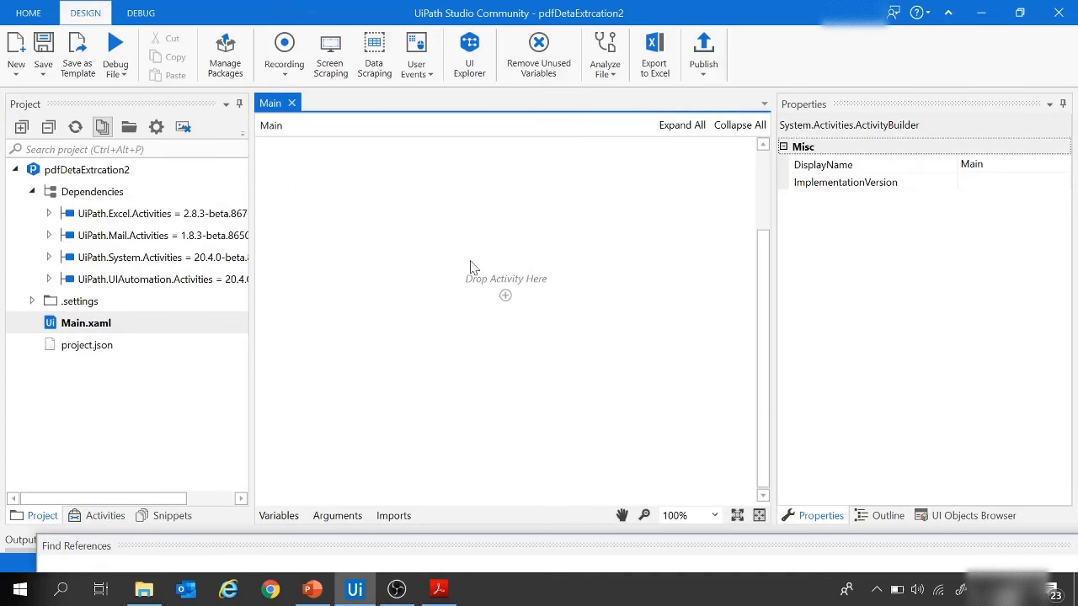
pyautogui.click(103, 515)
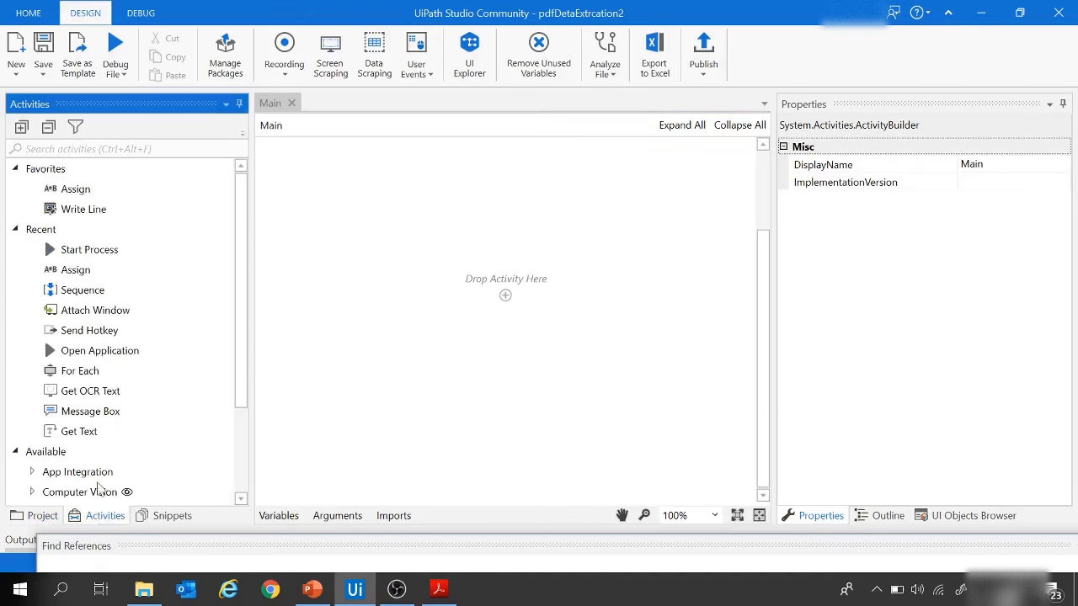
pyautogui.write('w')
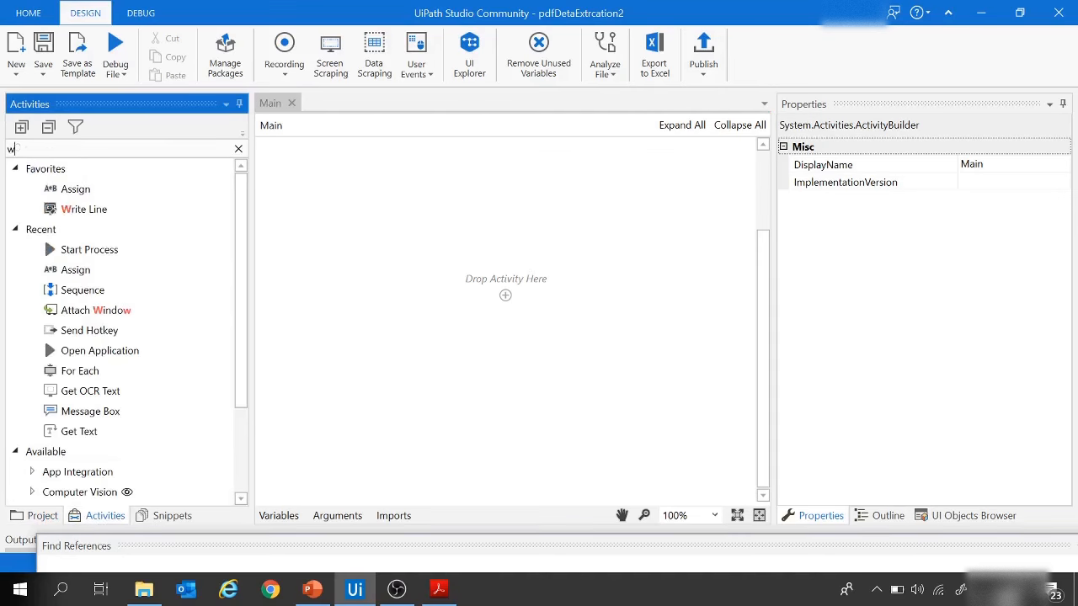
pyautogui.press('BackSpace')
pyautogui.write('seq')
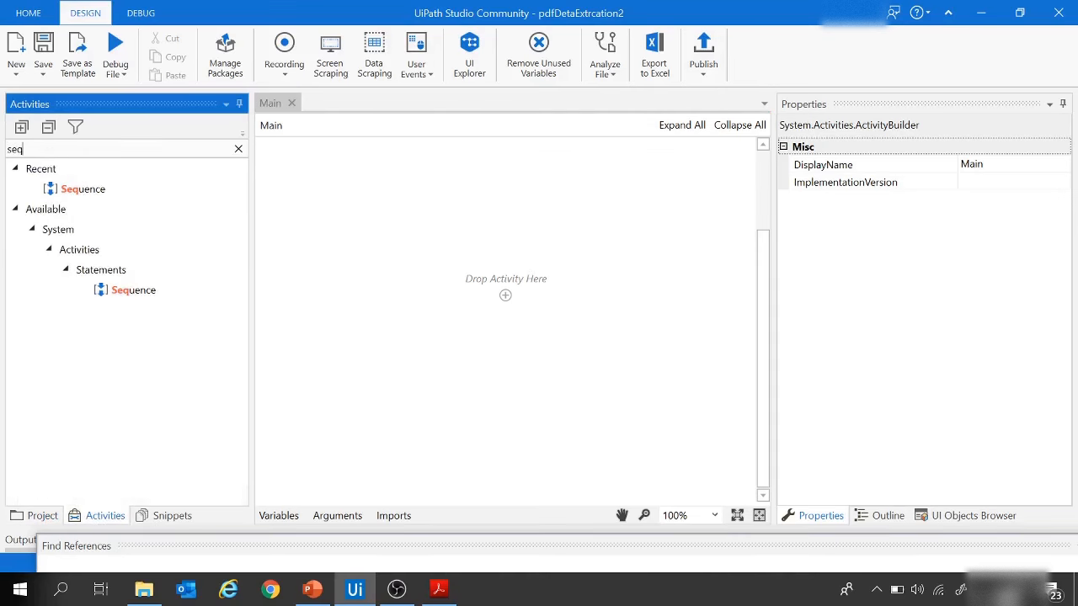
pyautogui.moveTo(133, 295); pyautogui.dragTo(509, 298)
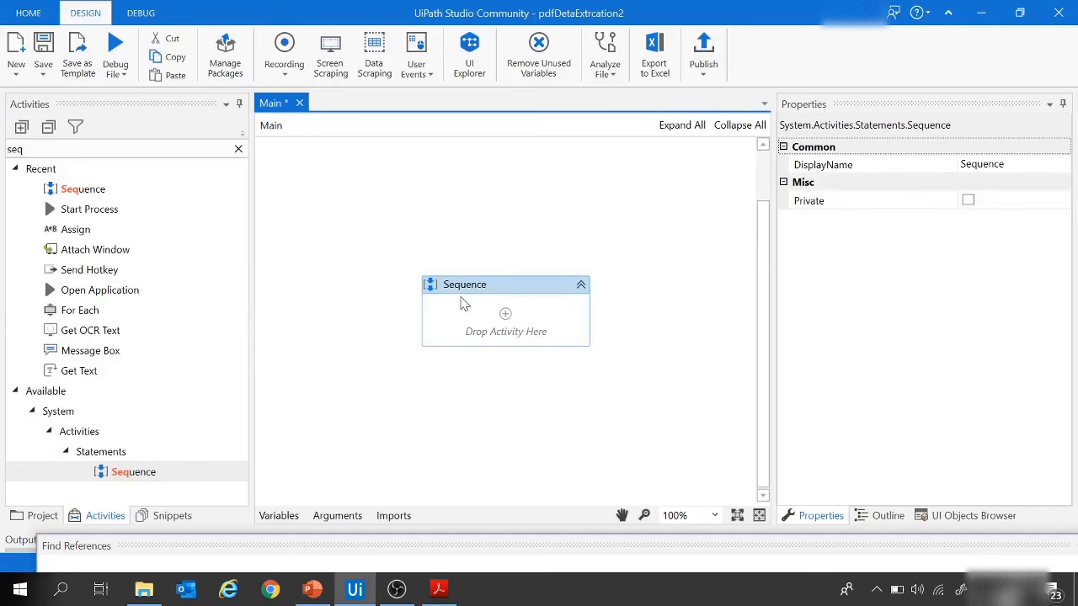
# Step: Check the PDF files in the Utility Bills folder and add an Assign activity inside the Sequence in UiPath Studio
pyautogui.click(144, 590)
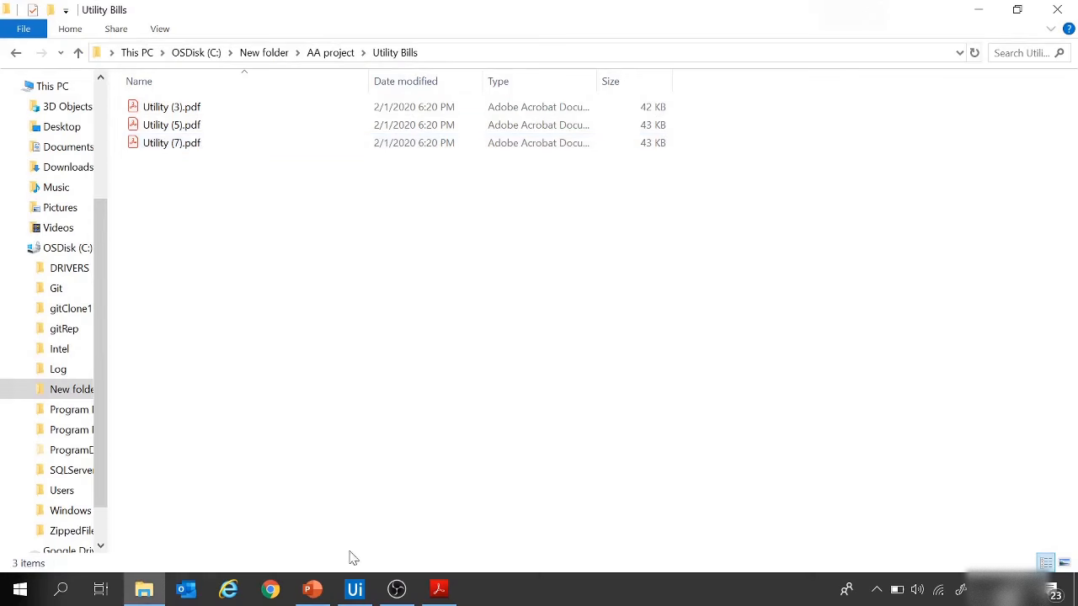
pyautogui.click(355, 589)
pyautogui.moveTo(24, 149); pyautogui.dragTo(1, 160)
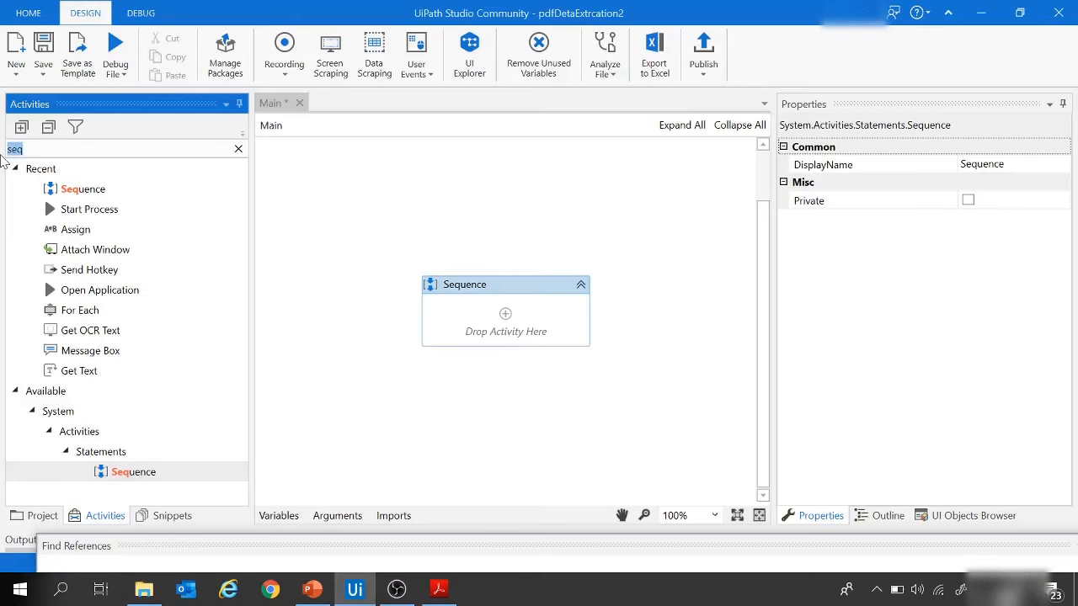
pyautogui.write('ass')
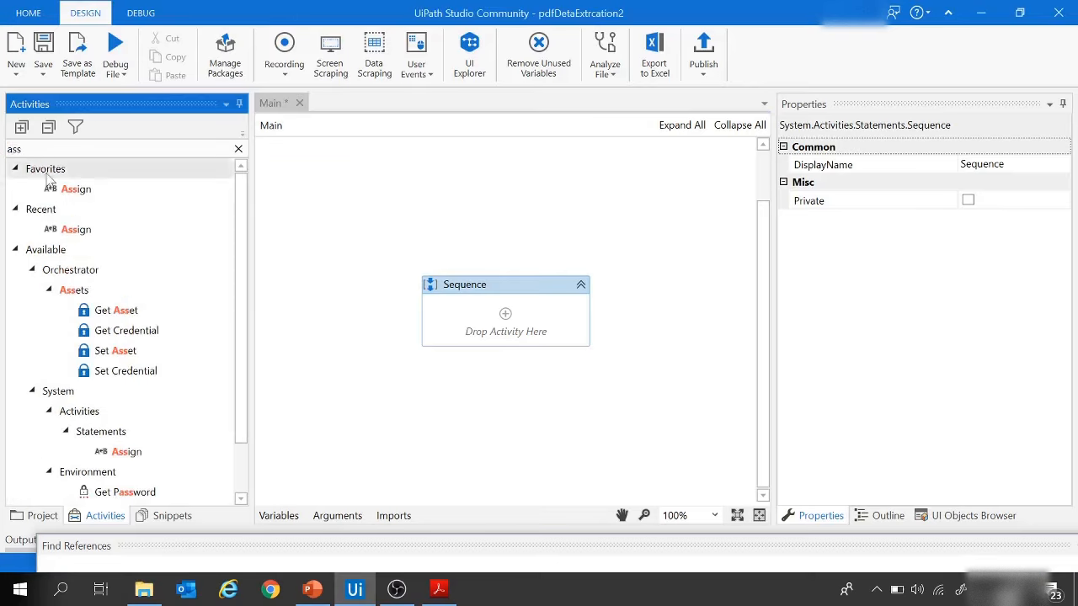
pyautogui.moveTo(76, 230); pyautogui.dragTo(497, 319)
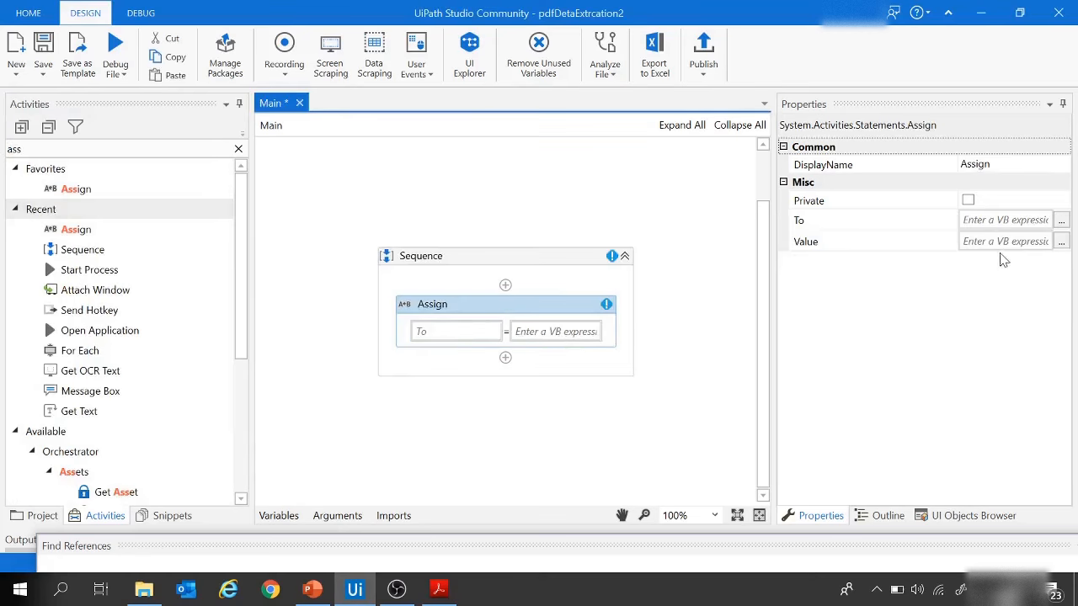
# Step: Start the Assign activity's value expression with a Directory.GetFiles() call
pyautogui.click(1062, 242)
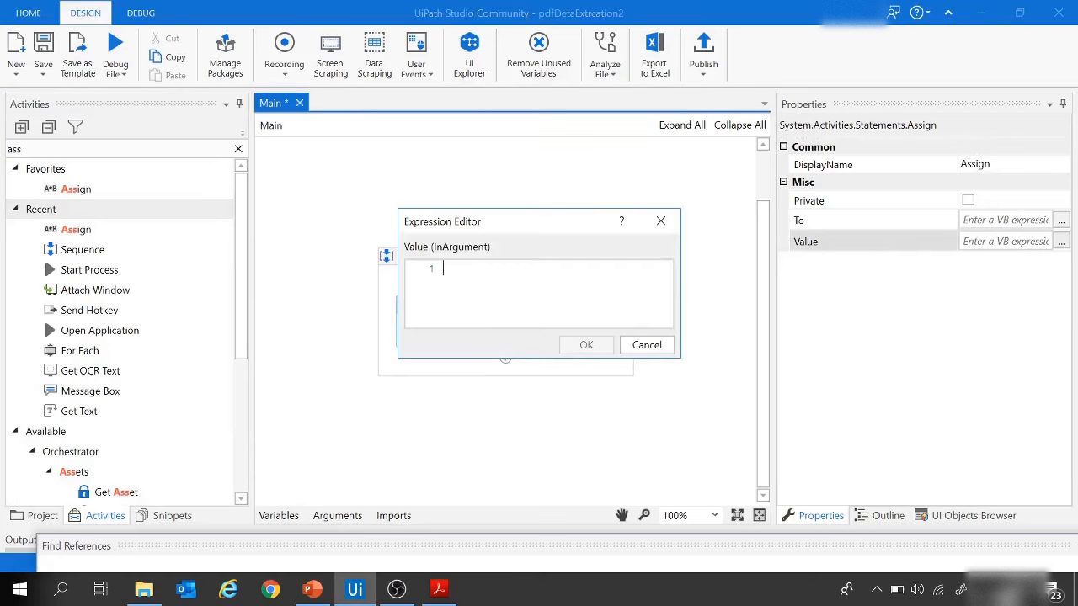
pyautogui.write('Direc')
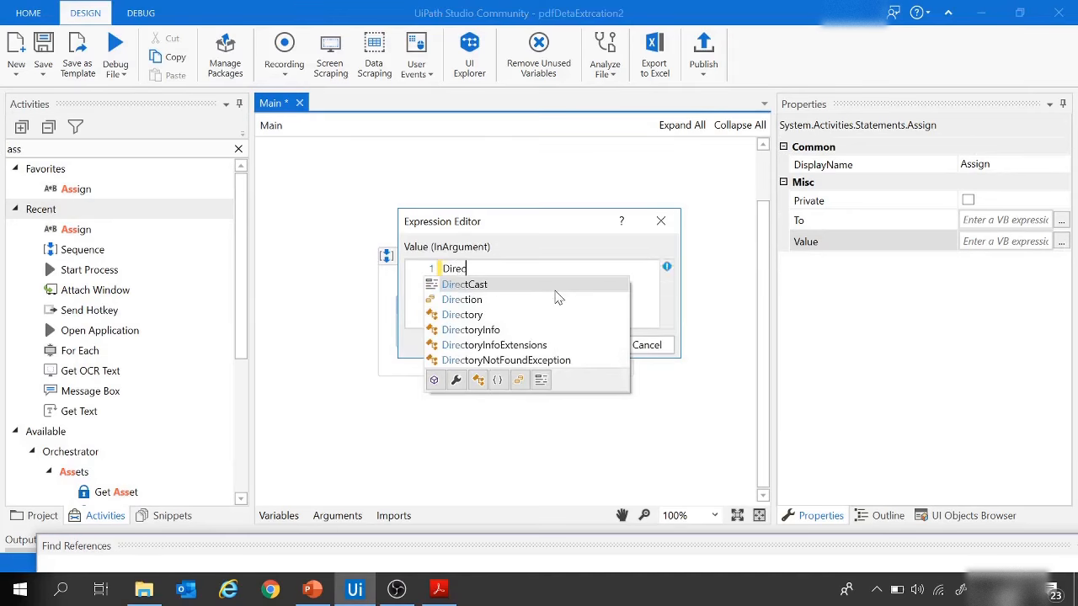
pyautogui.write('toe')
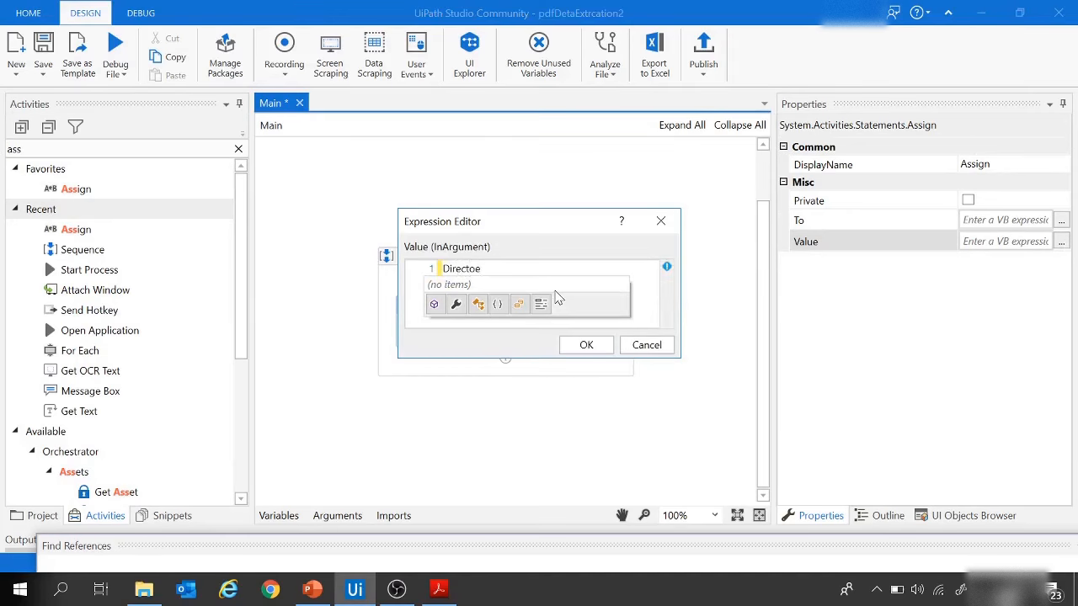
pyautogui.press('BackSpace')
pyautogui.write('ry.get')
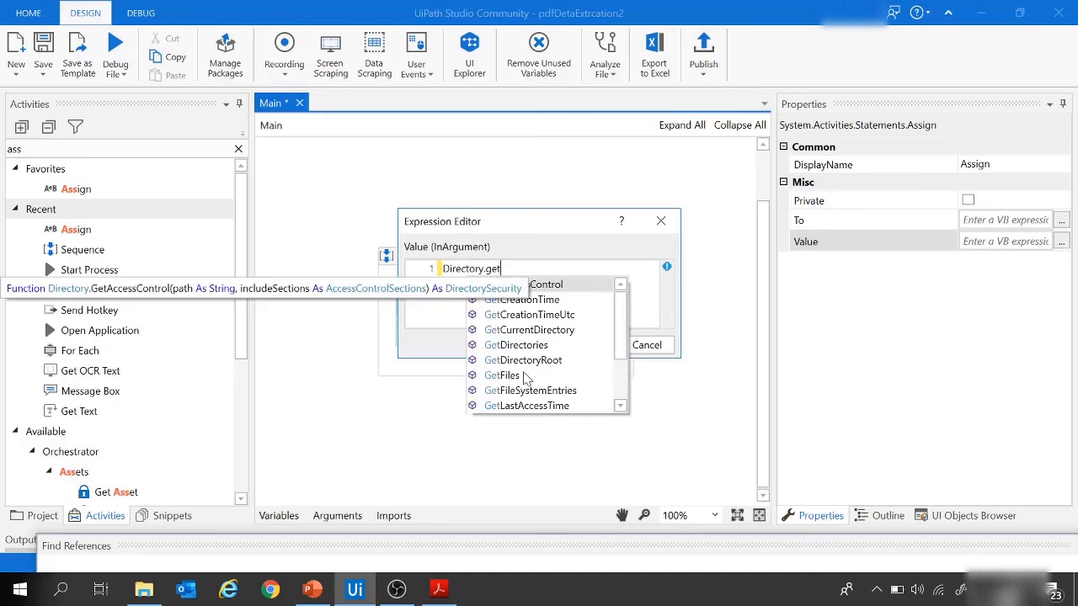
pyautogui.doubleClick(524, 376)
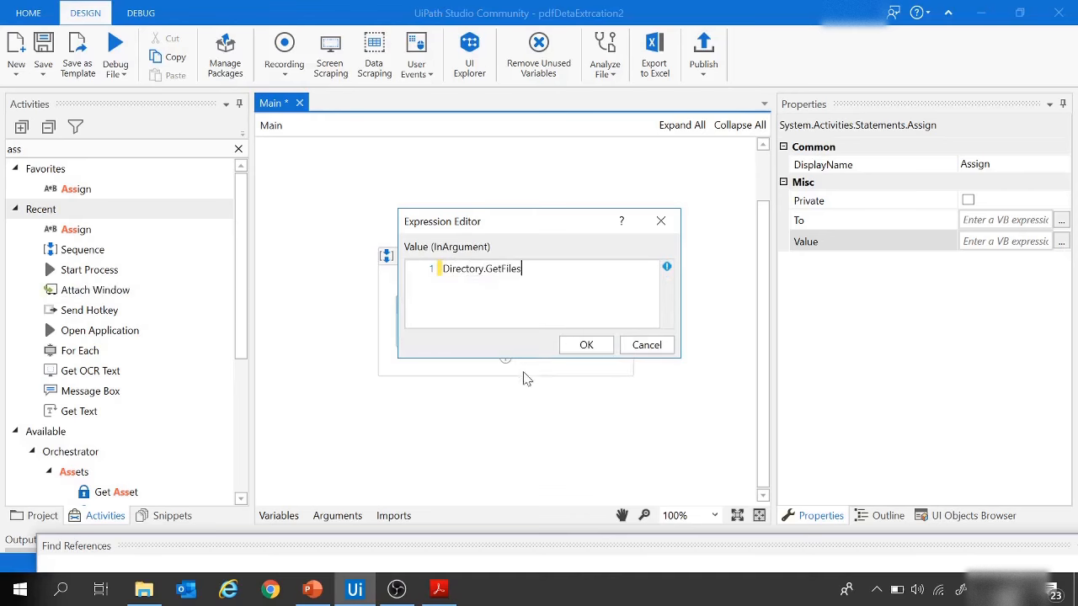
pyautogui.write('(')
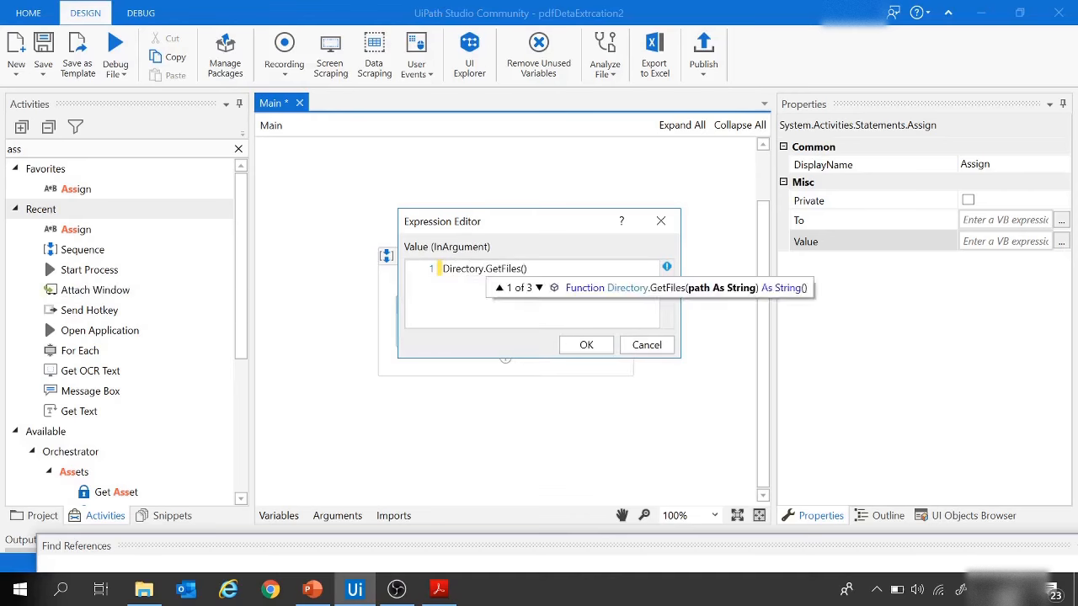
# Step: Copy the folder path C:\New folder\AA project\Utility Bills from File Explorer into the GetFiles call as a quoted string and confirm the expression
pyautogui.click(144, 590)
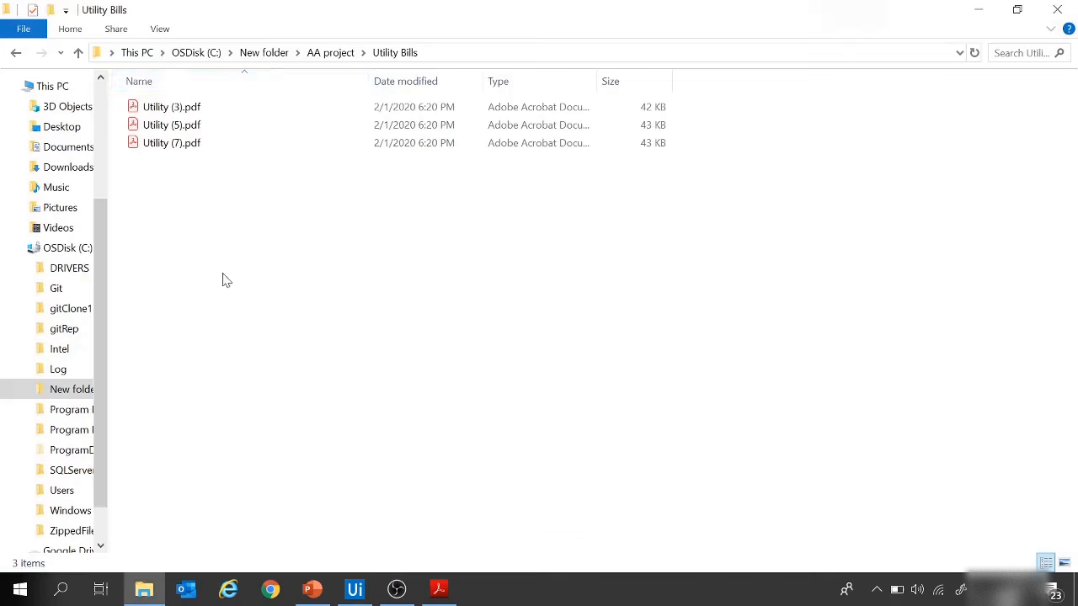
pyautogui.click(448, 53)
pyautogui.hotkey('ctrl', 'c')
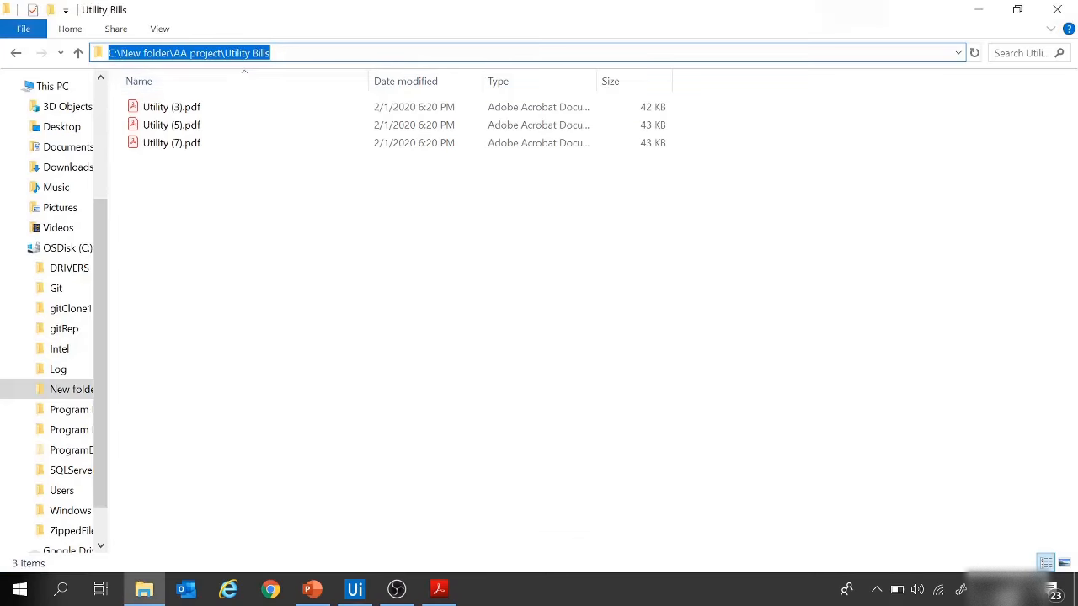
pyautogui.click(354, 589)
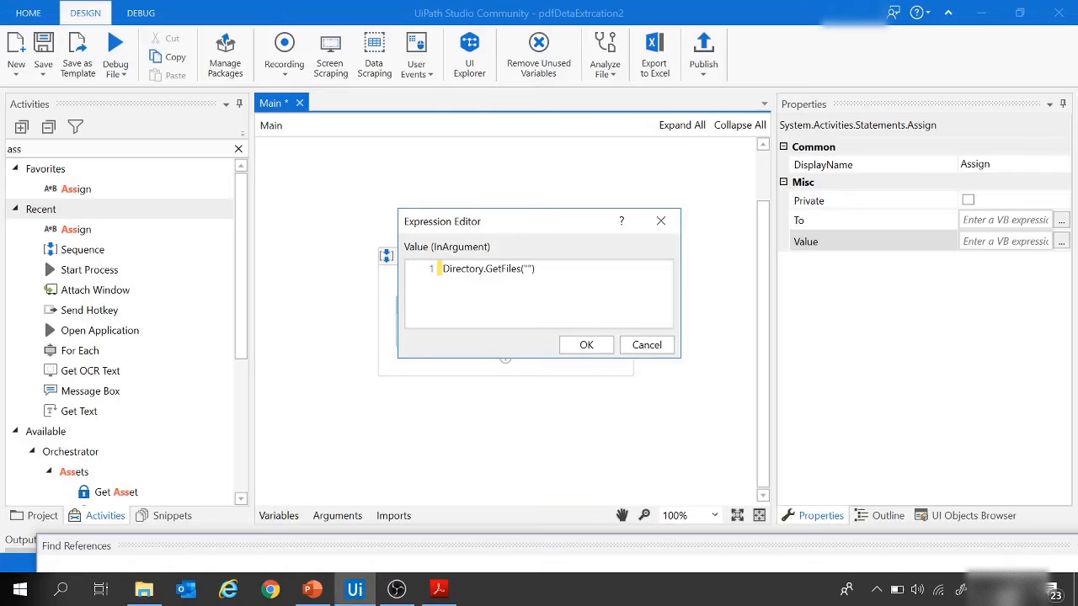
pyautogui.hotkey('ctrl', 'v')
pyautogui.moveTo(646, 268); pyautogui.dragTo(440, 269)
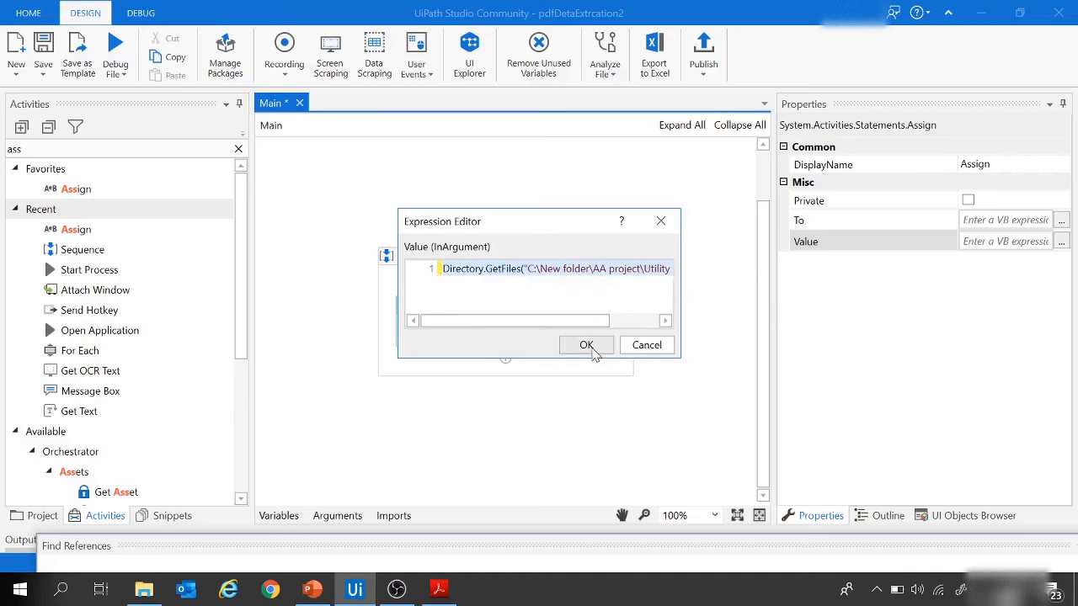
pyautogui.click(584, 345)
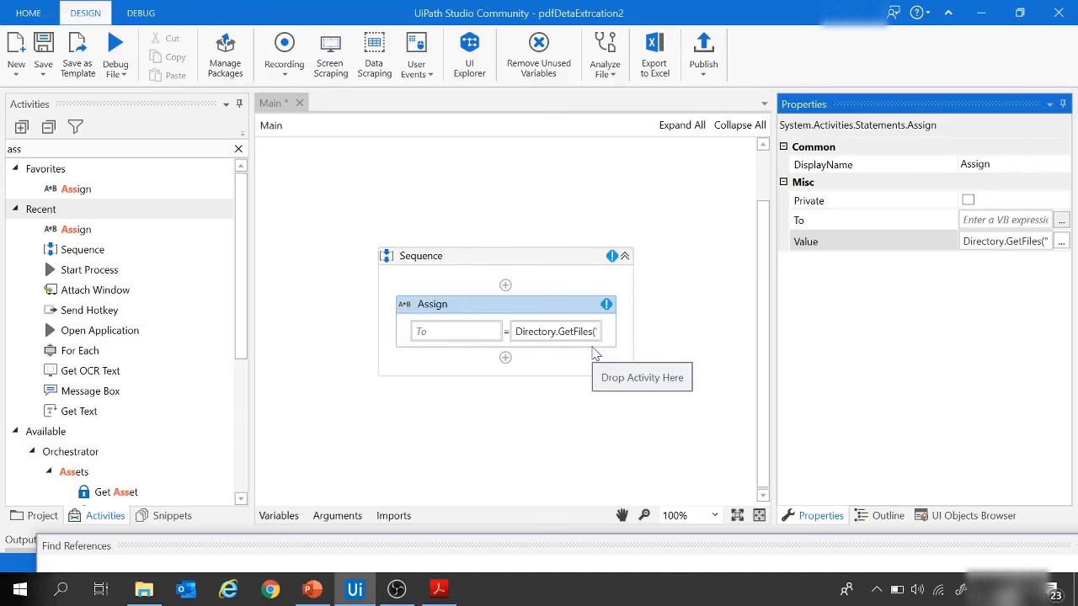
# Step: Create a variable named PDFFiles as the Assign activity's target
pyautogui.click(432, 334)
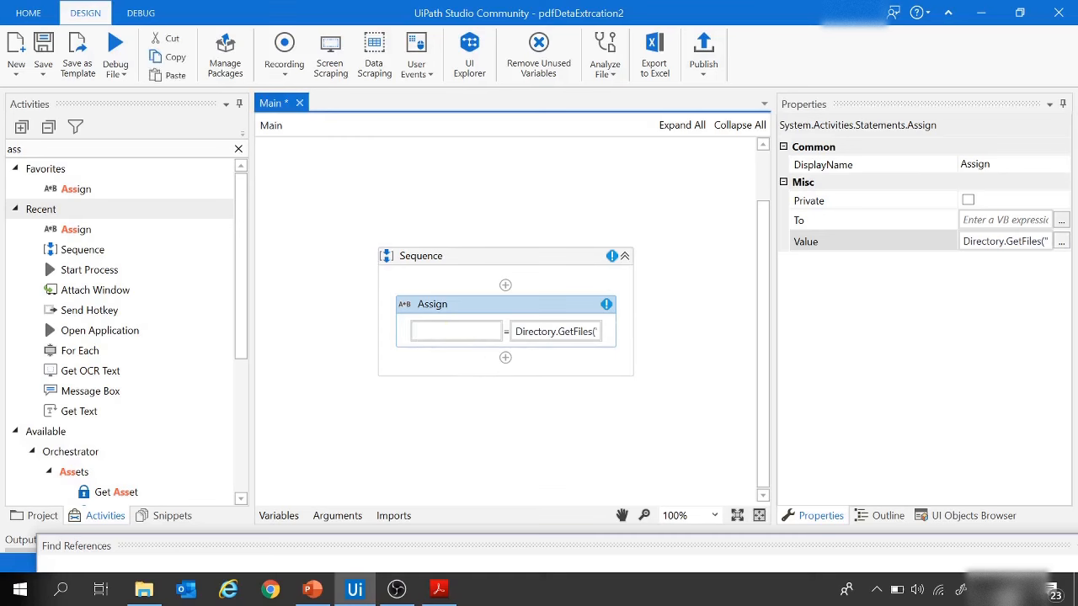
pyautogui.rightClick(432, 334)
pyautogui.click(482, 344)
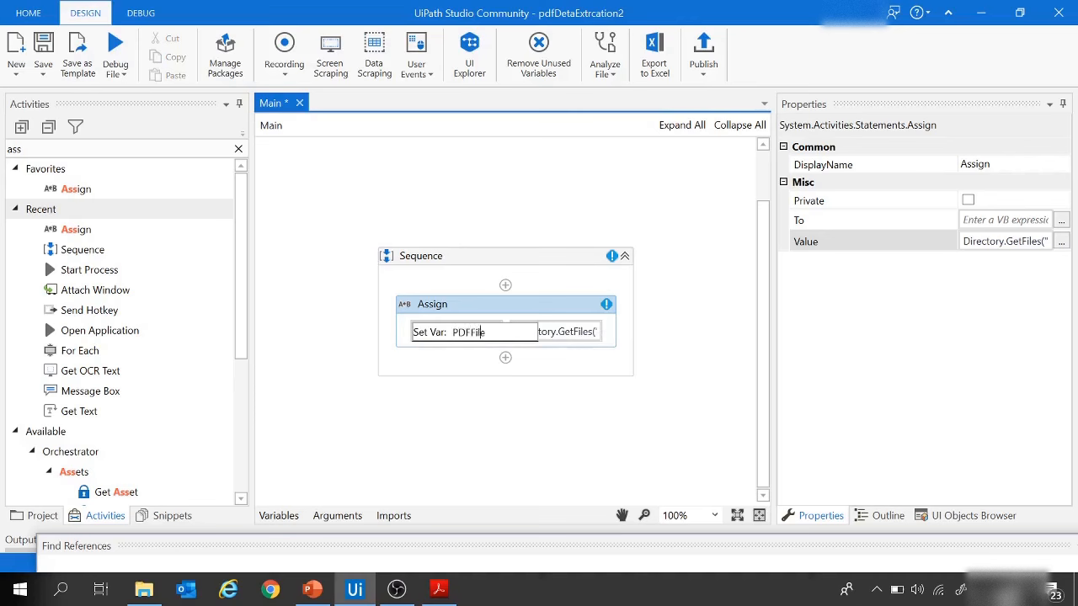
pyautogui.press('Return')
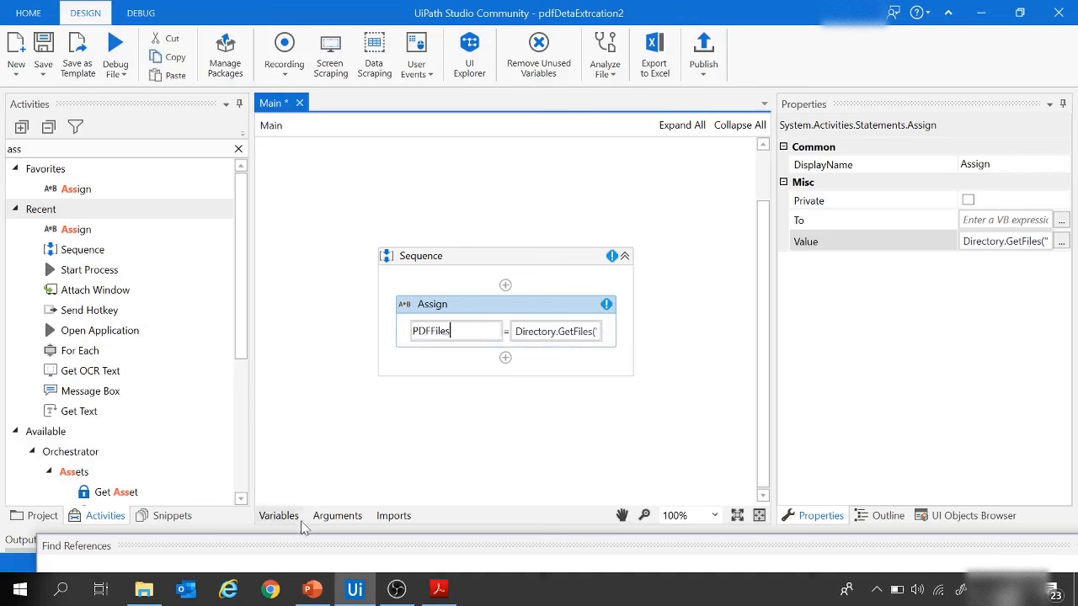
# Step: Change the PDFFiles variable's type to an array of String
pyautogui.click(285, 517)
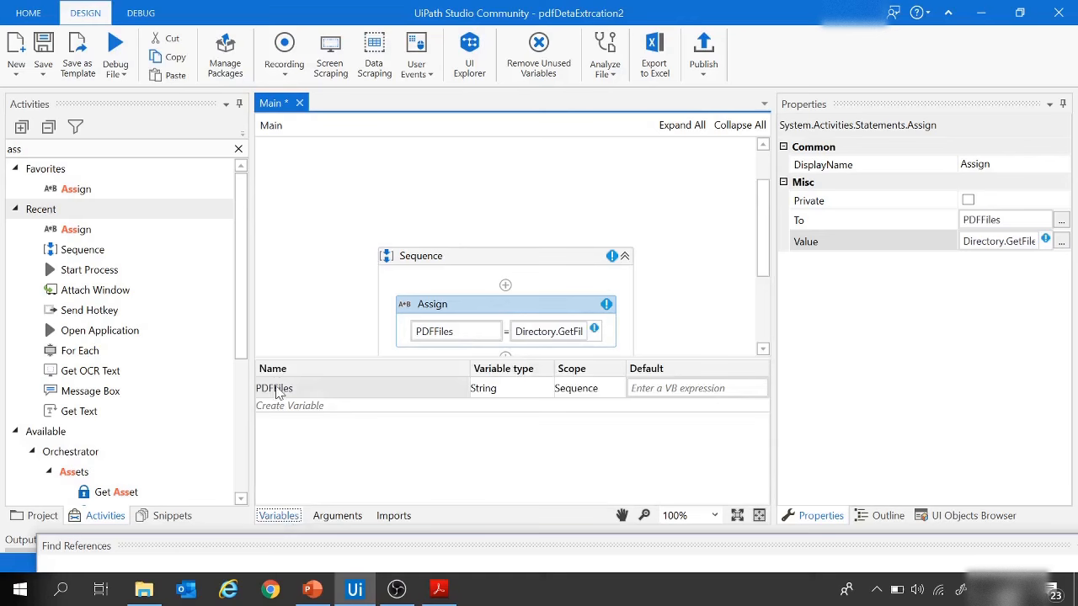
pyautogui.click(524, 388)
pyautogui.click(545, 389)
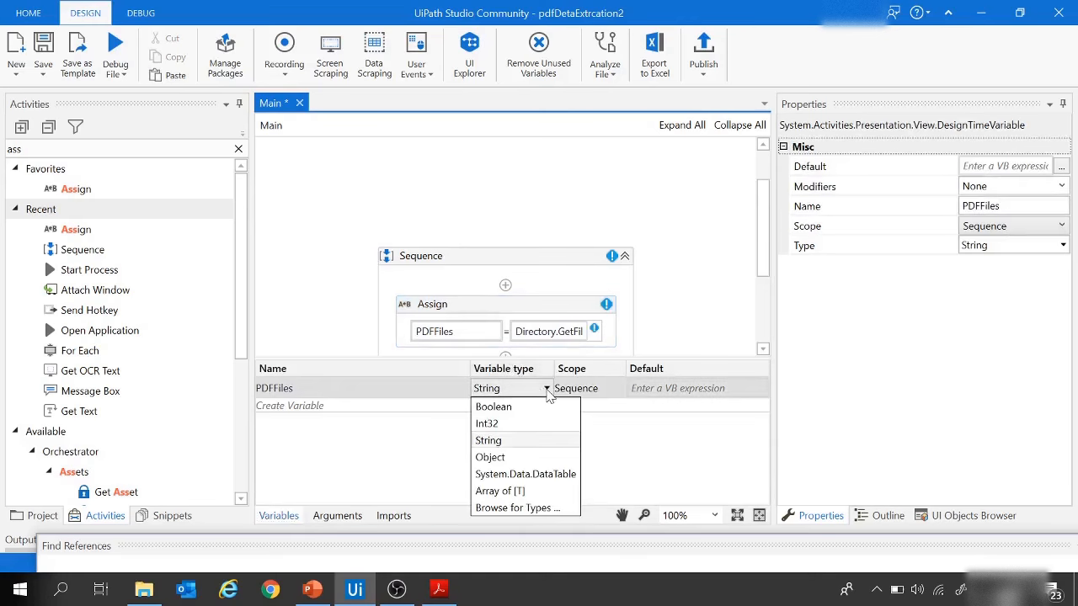
pyautogui.click(529, 494)
pyautogui.click(584, 304)
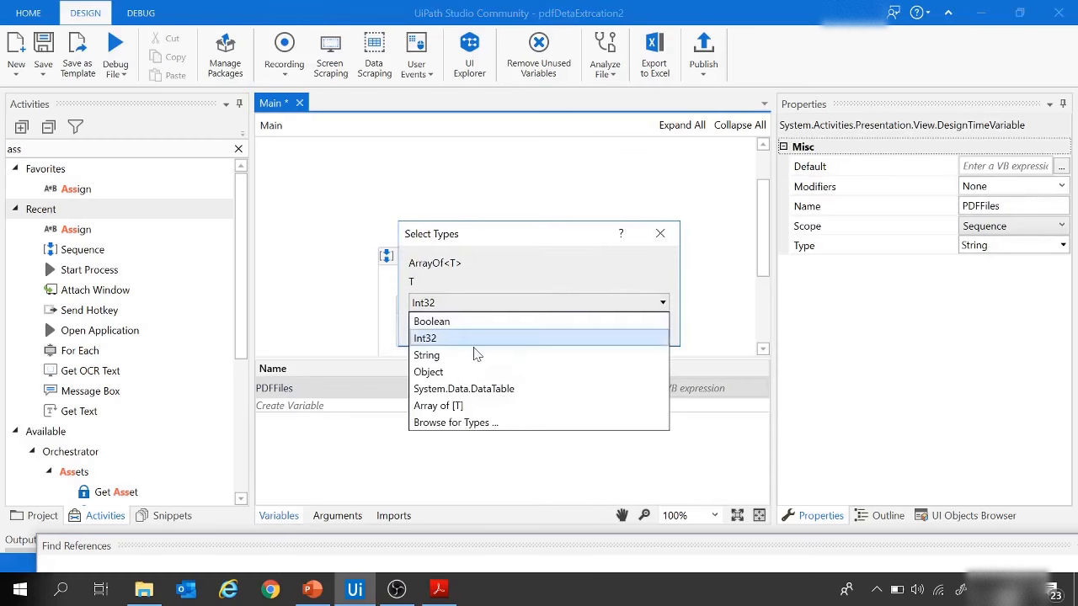
pyautogui.click(468, 358)
pyautogui.click(568, 326)
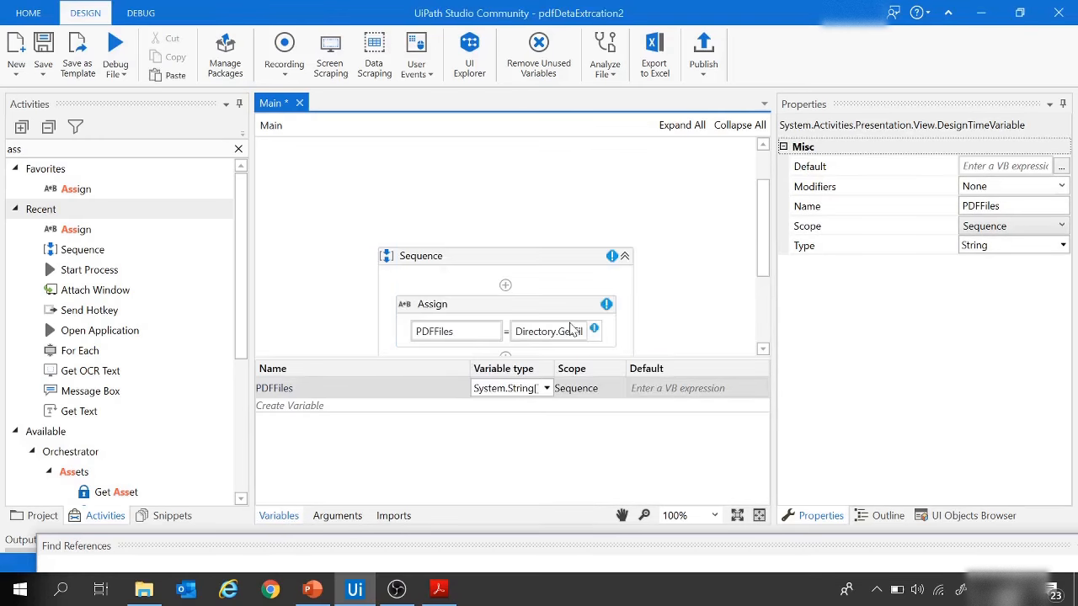
pyautogui.click(689, 270)
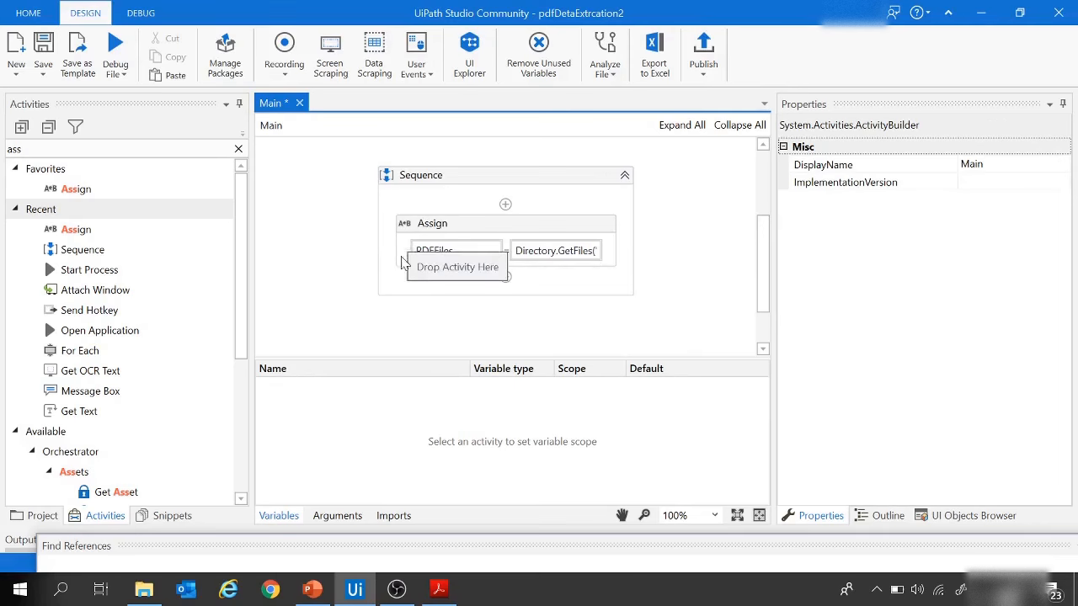
# Step: Find the For Each activity and add it below the Assign activity in the Sequence
pyautogui.hotkey('ctrl', 'alt', 'f')
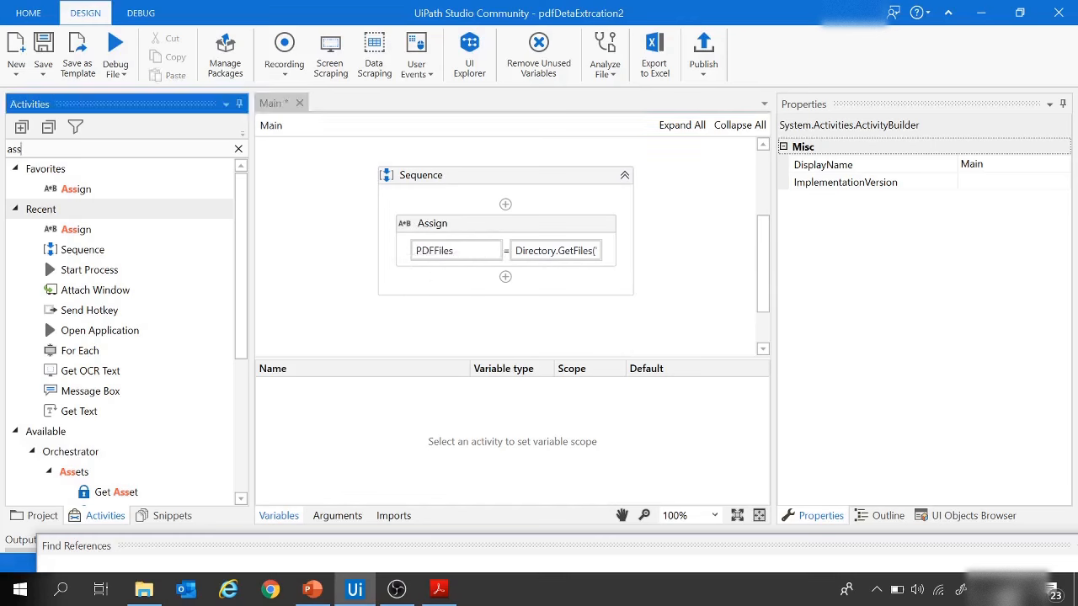
pyautogui.write('for ')
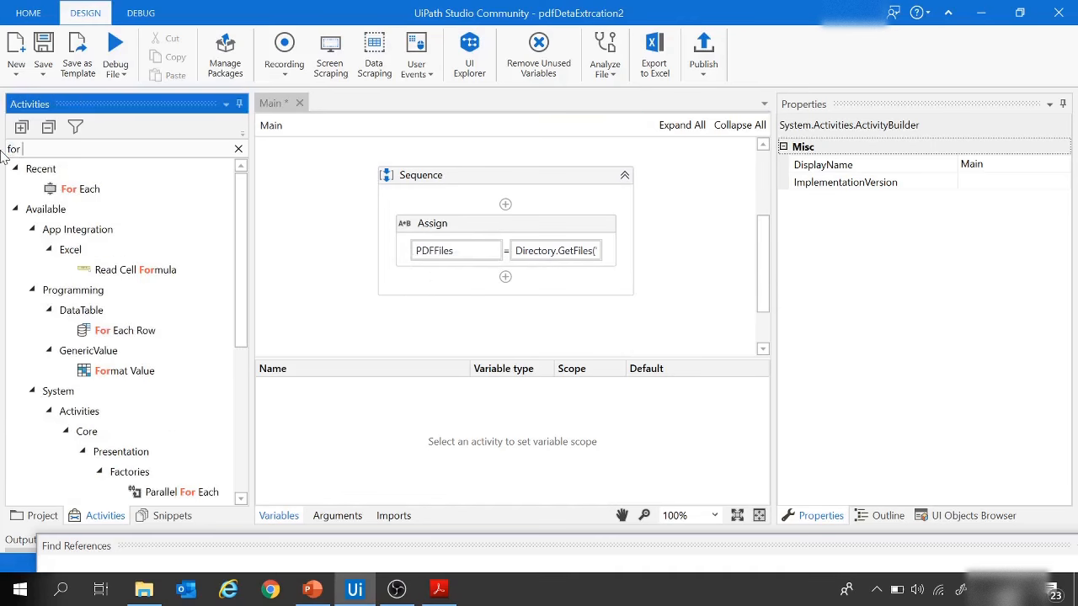
pyautogui.write('ea')
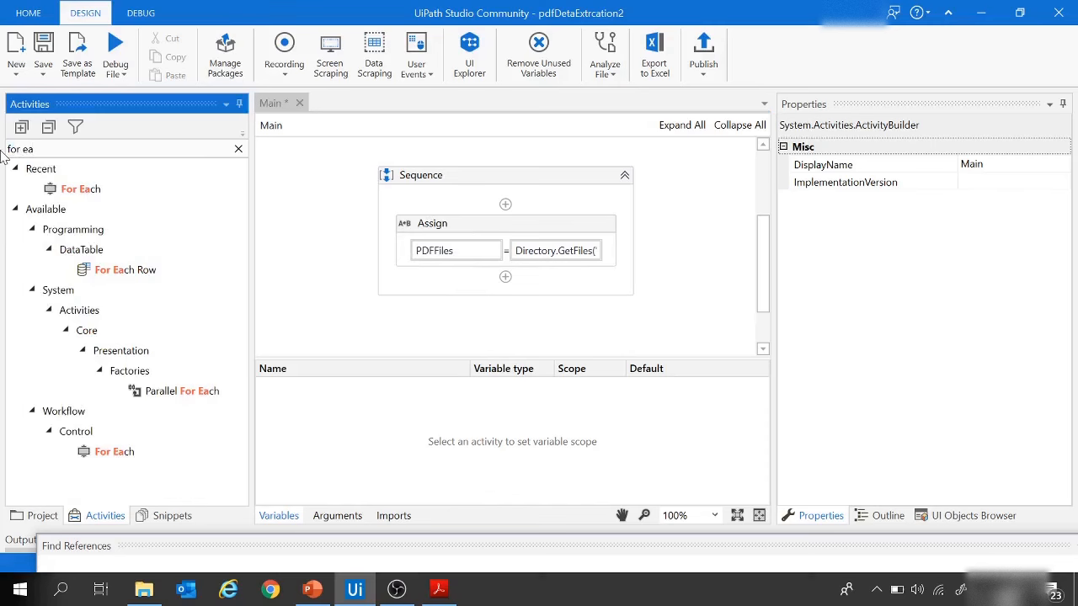
pyautogui.moveTo(80, 188); pyautogui.dragTo(505, 278)
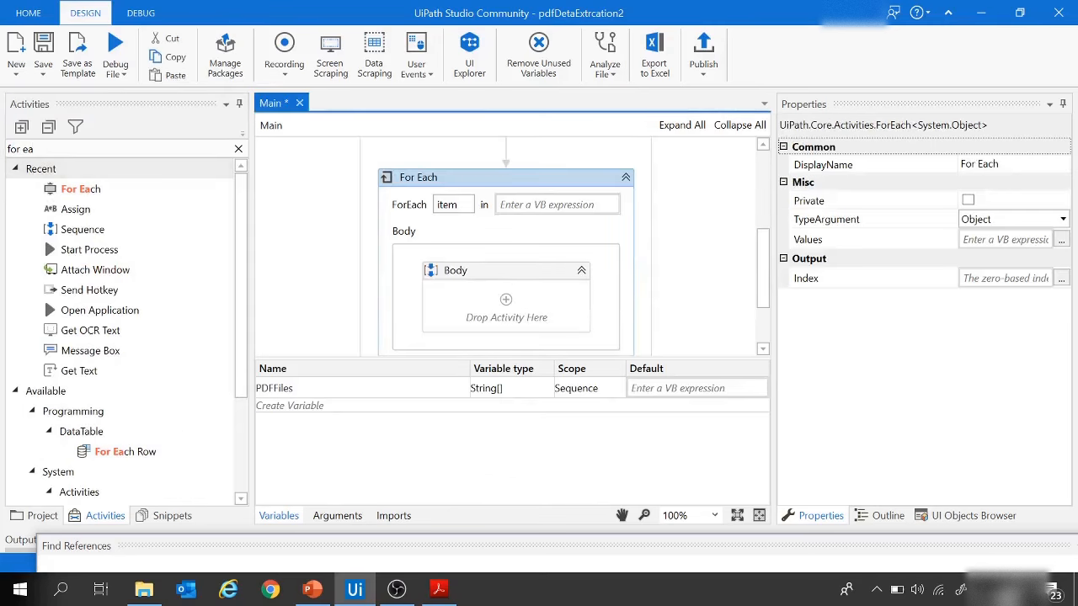
# Step: Name the For Each loop's item file and set its collection to PDFFiles
pyautogui.moveTo(459, 204); pyautogui.dragTo(436, 204)
pyautogui.write('fil')
pyautogui.click(528, 209)
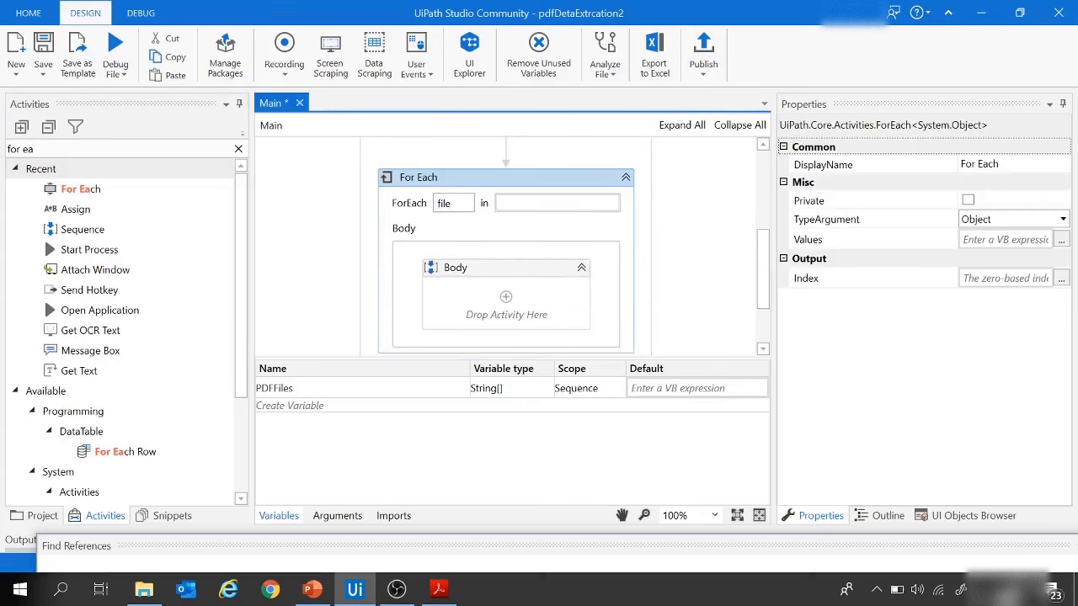
pyautogui.write('PDF')
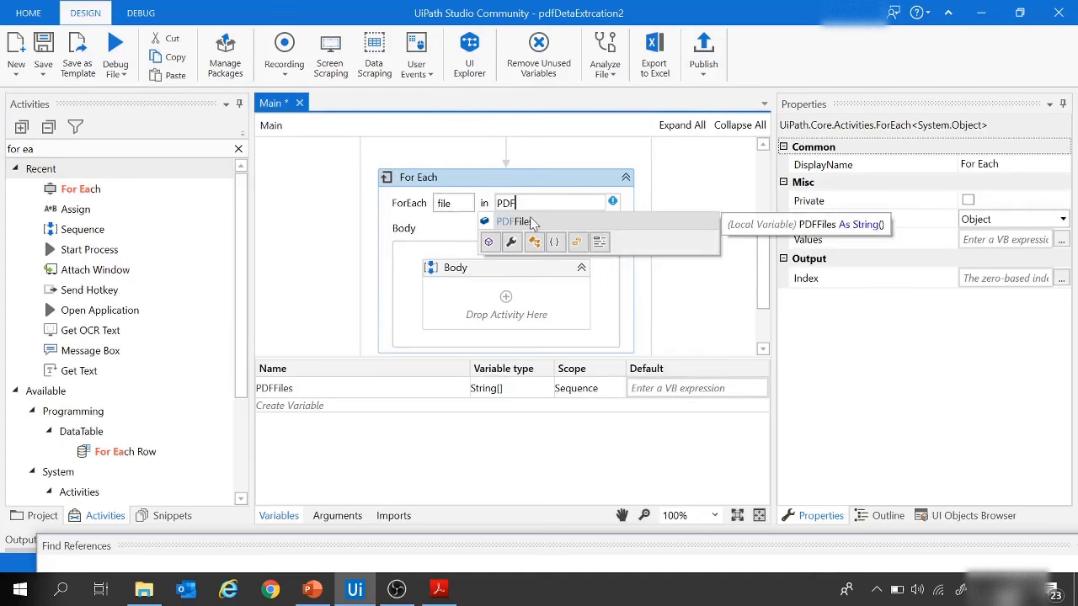
pyautogui.click(529, 222)
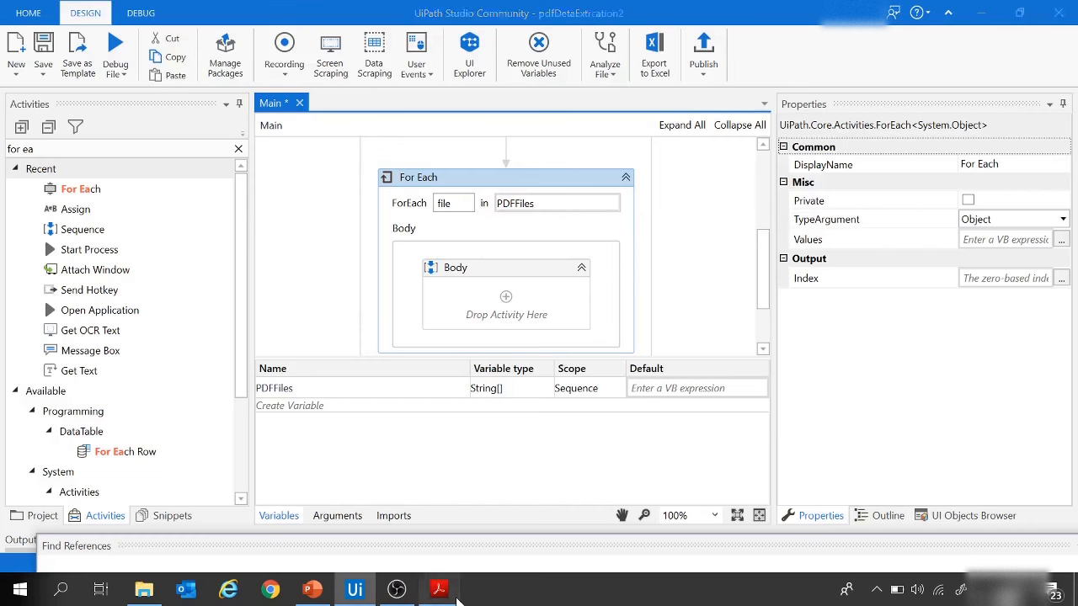
# Step: Find the Start Process activity and place it inside the Body of the For Each loop
pyautogui.click(438, 589)
pyautogui.click(355, 588)
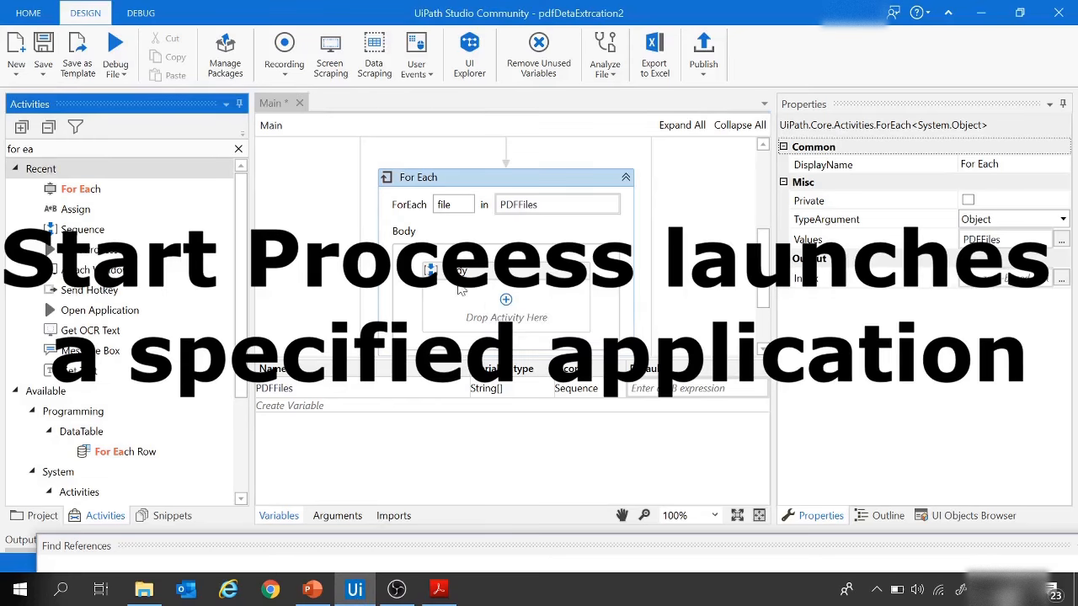
pyautogui.click(93, 149)
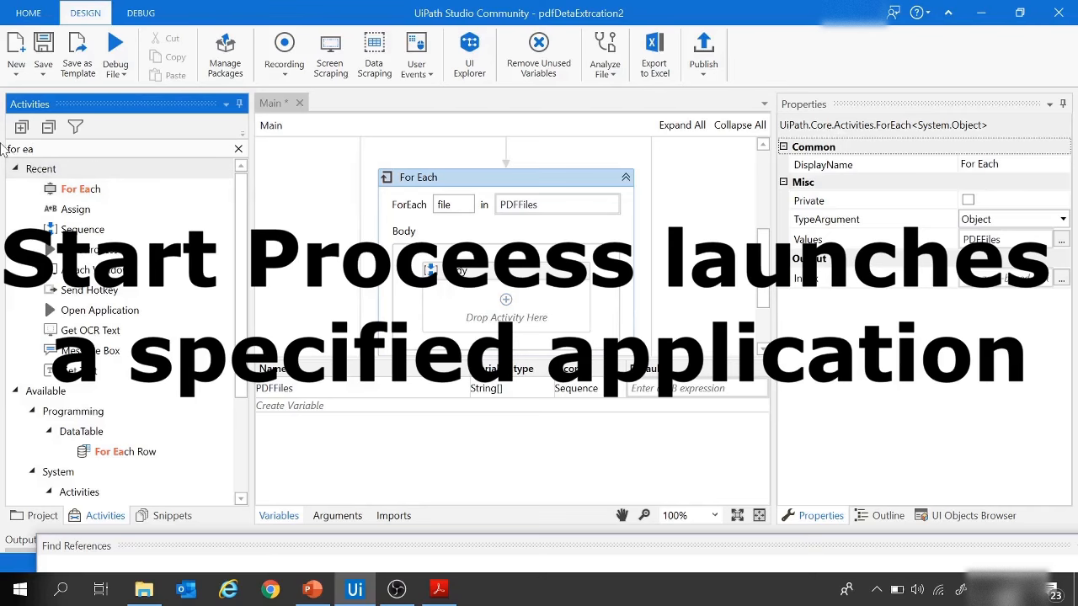
pyautogui.moveTo(34, 149); pyautogui.dragTo(3, 152)
pyautogui.write('START')
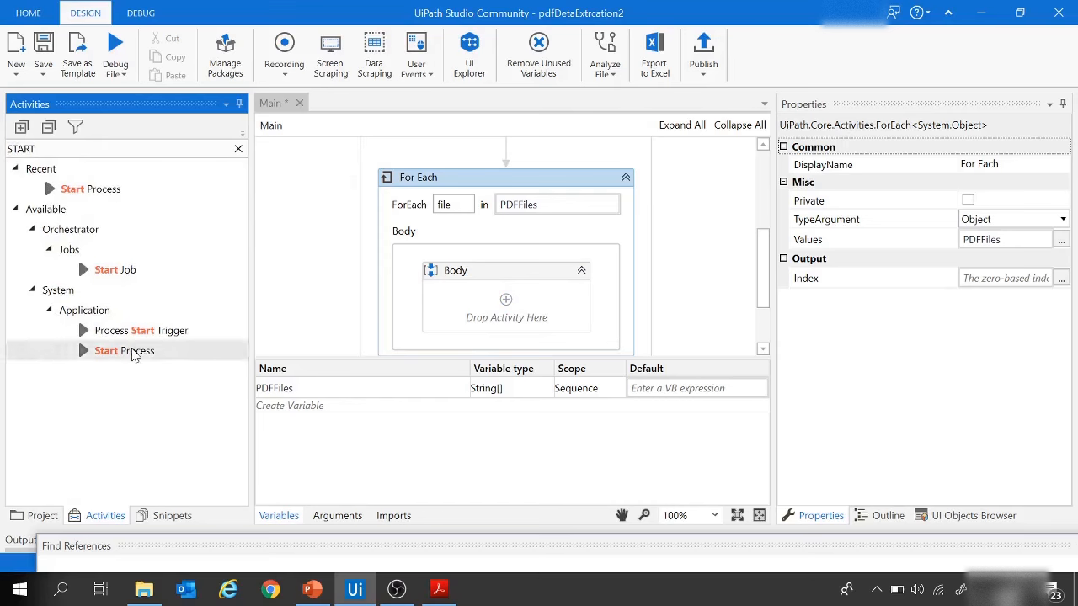
pyautogui.click(128, 352)
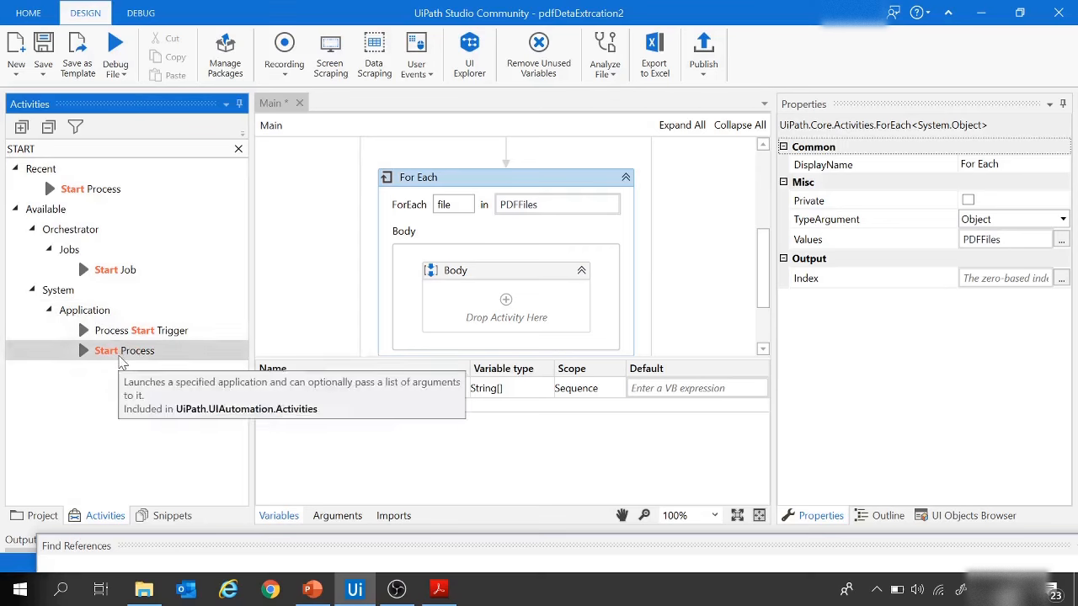
pyautogui.moveTo(118, 351); pyautogui.dragTo(502, 236)
pyautogui.moveTo(509, 215); pyautogui.dragTo(506, 211)
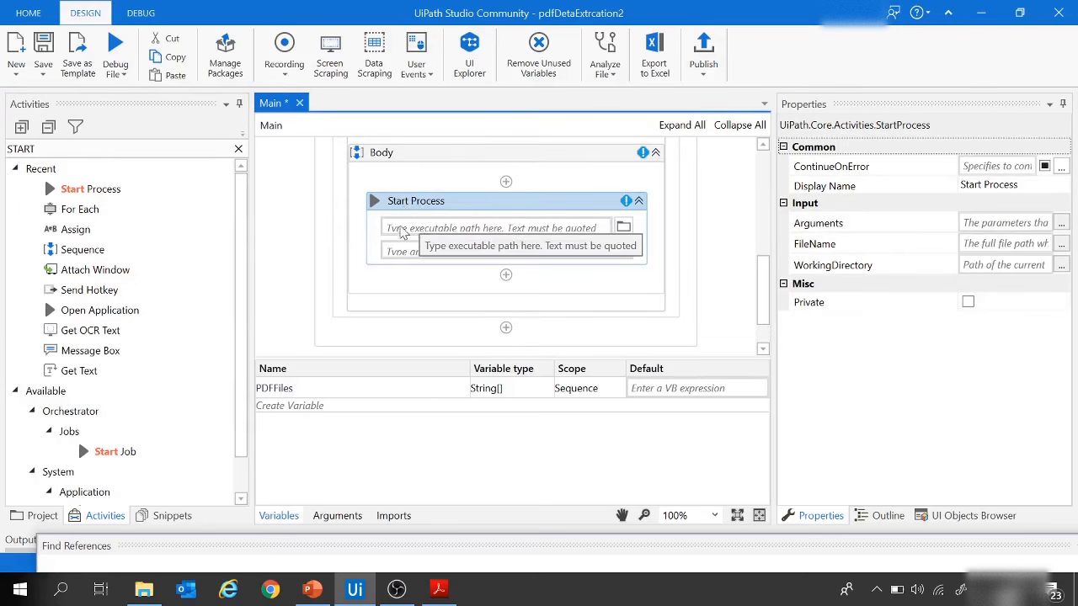
# Step: Set the Start Process activity's executable path to file.ToString
pyautogui.scroll(1, 404, 232)
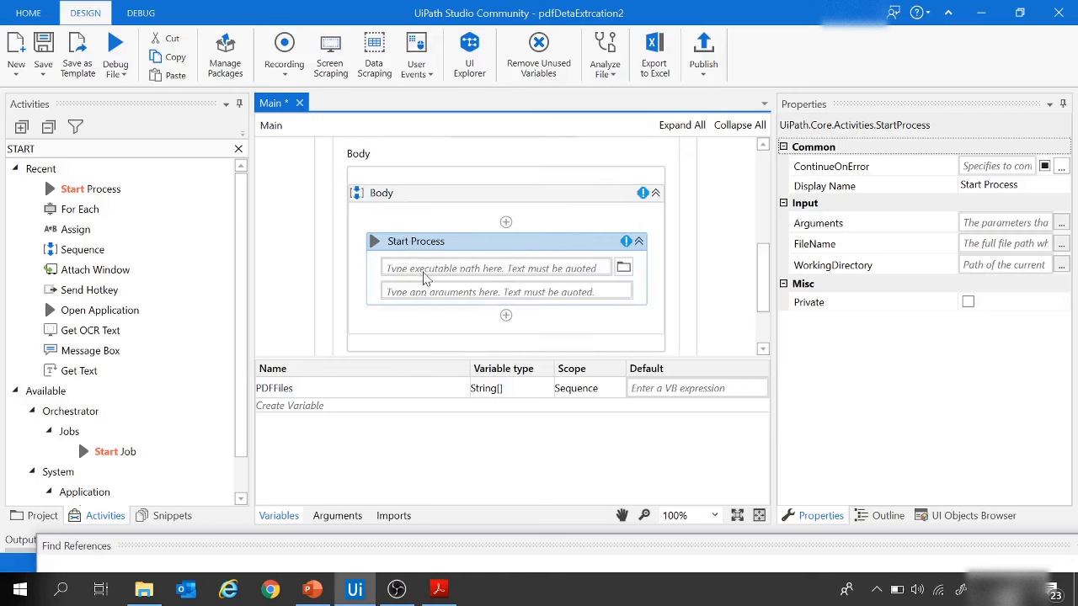
pyautogui.scroll(2, 425, 278)
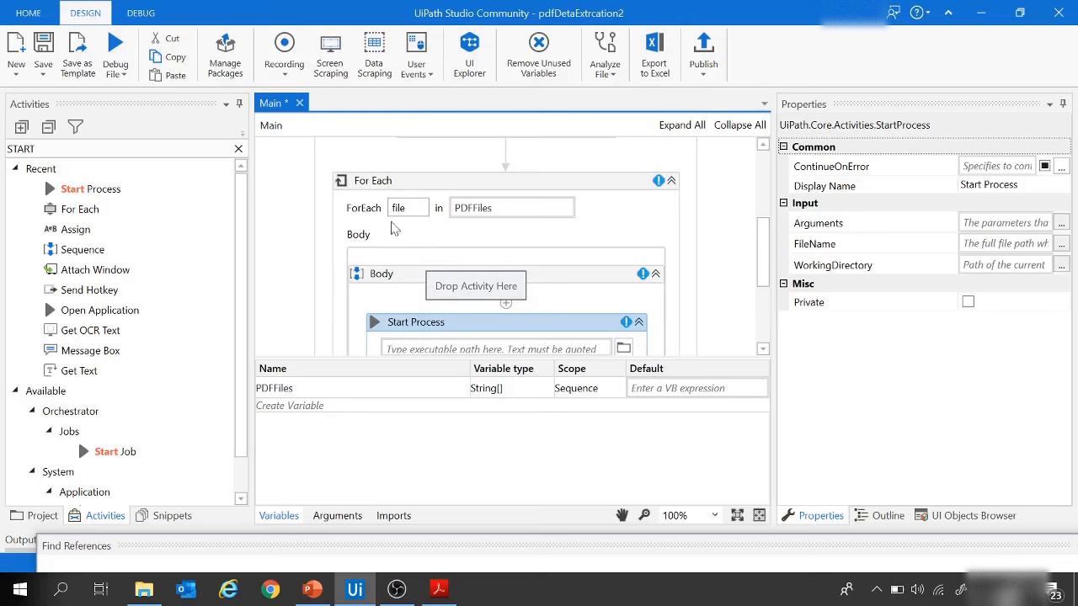
pyautogui.scroll(-1, 407, 206)
pyautogui.click(410, 308)
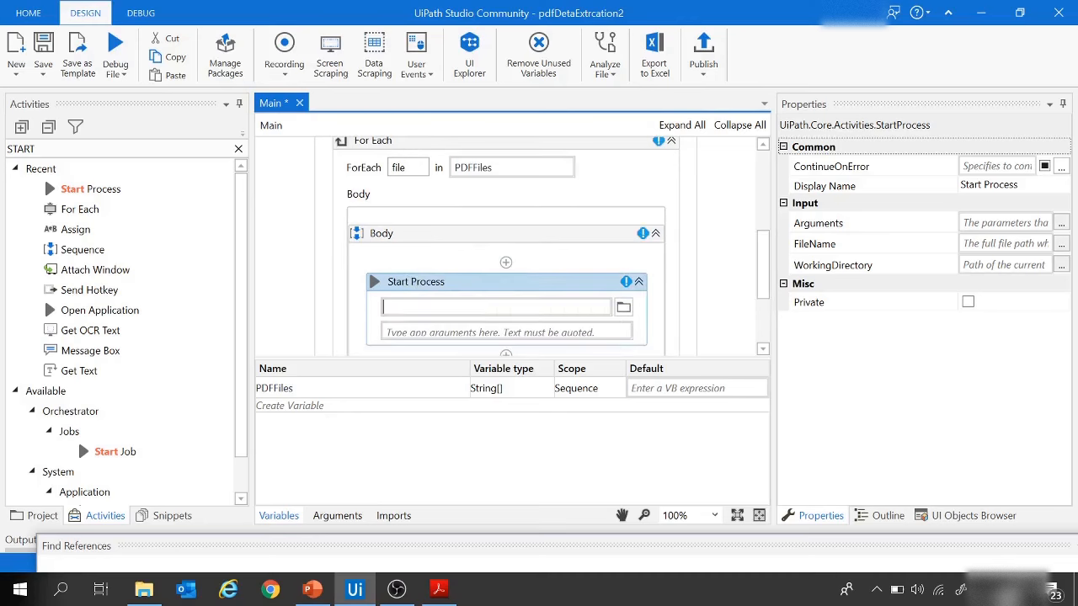
pyautogui.write('fi')
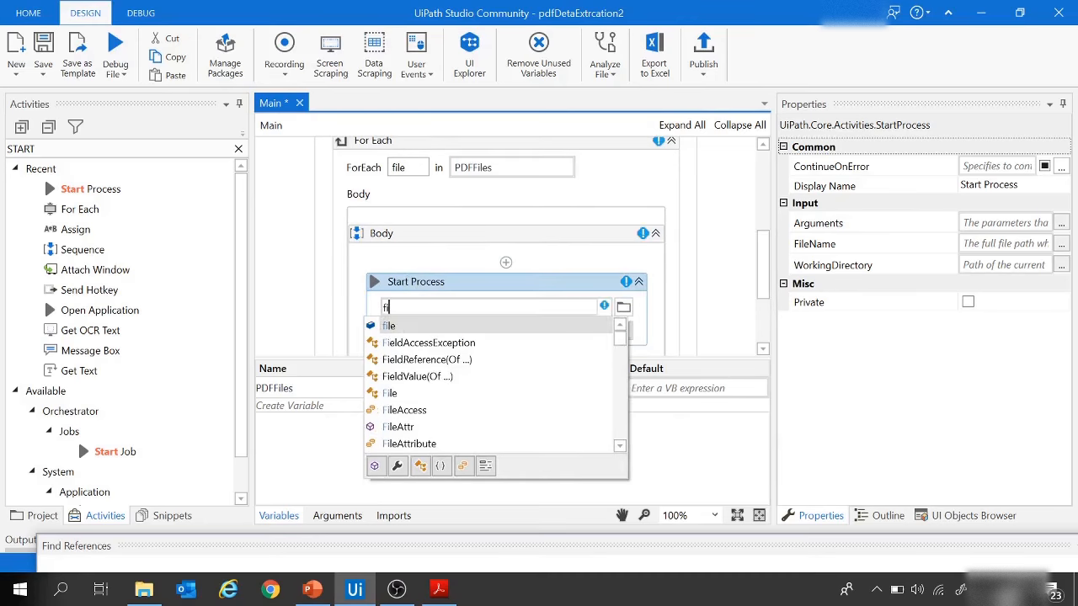
pyautogui.write('le.')
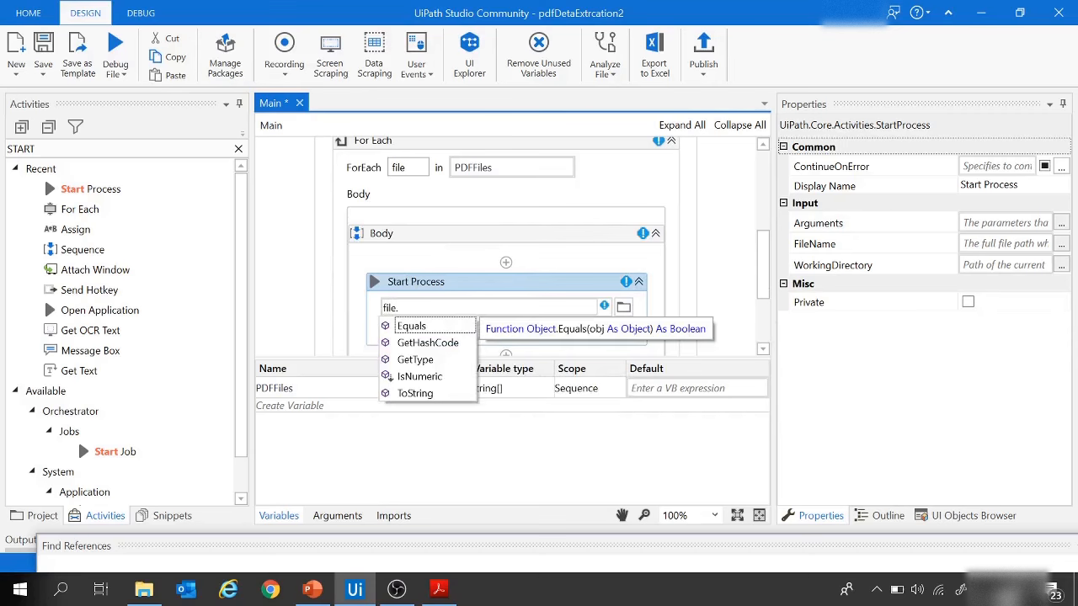
pyautogui.click(423, 395)
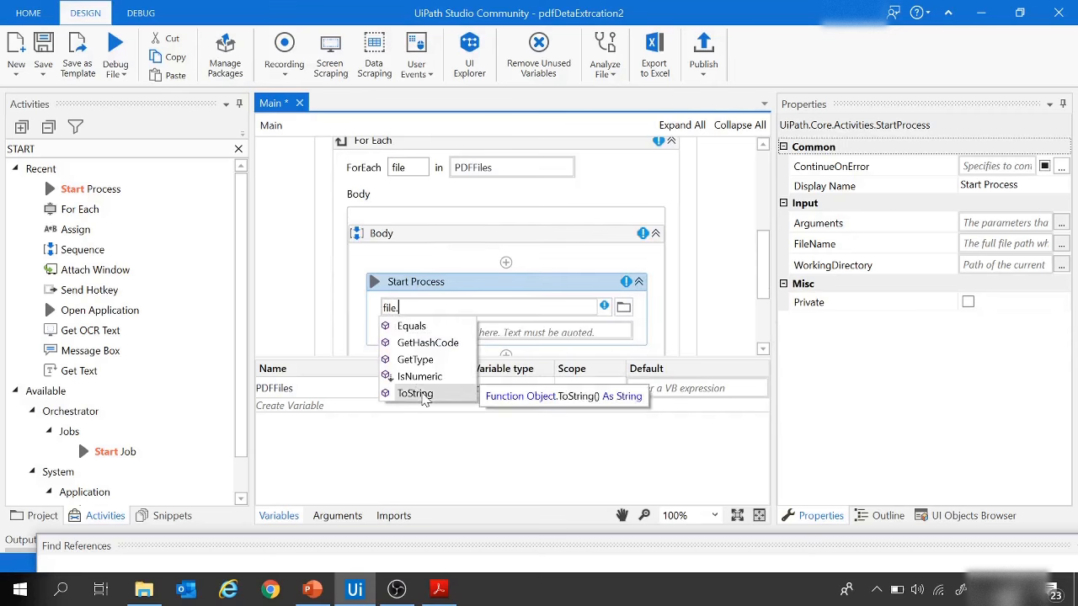
pyautogui.doubleClick(423, 395)
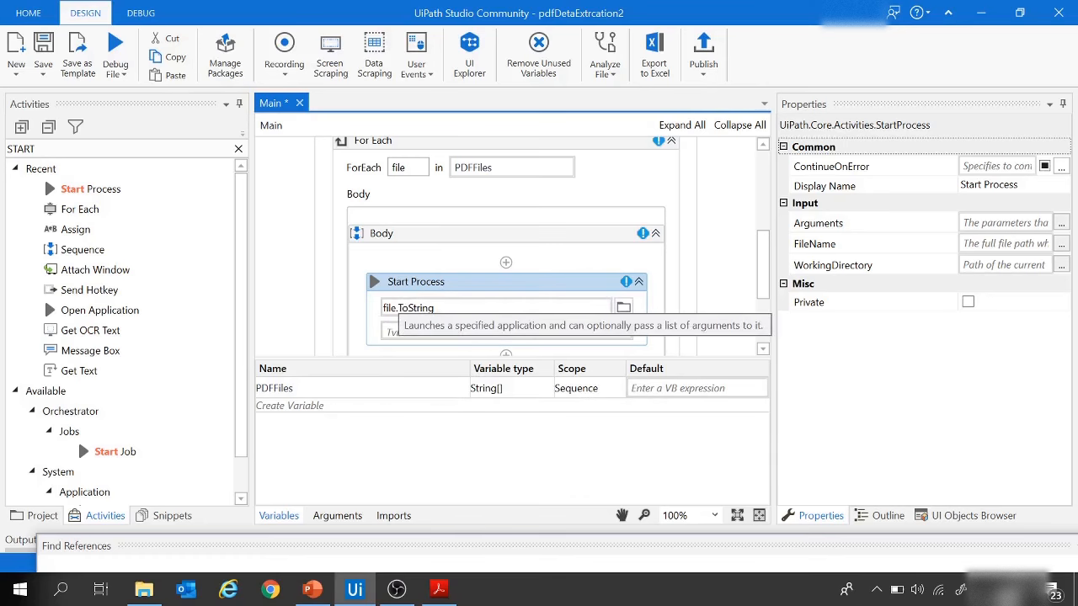
pyautogui.click(310, 248)
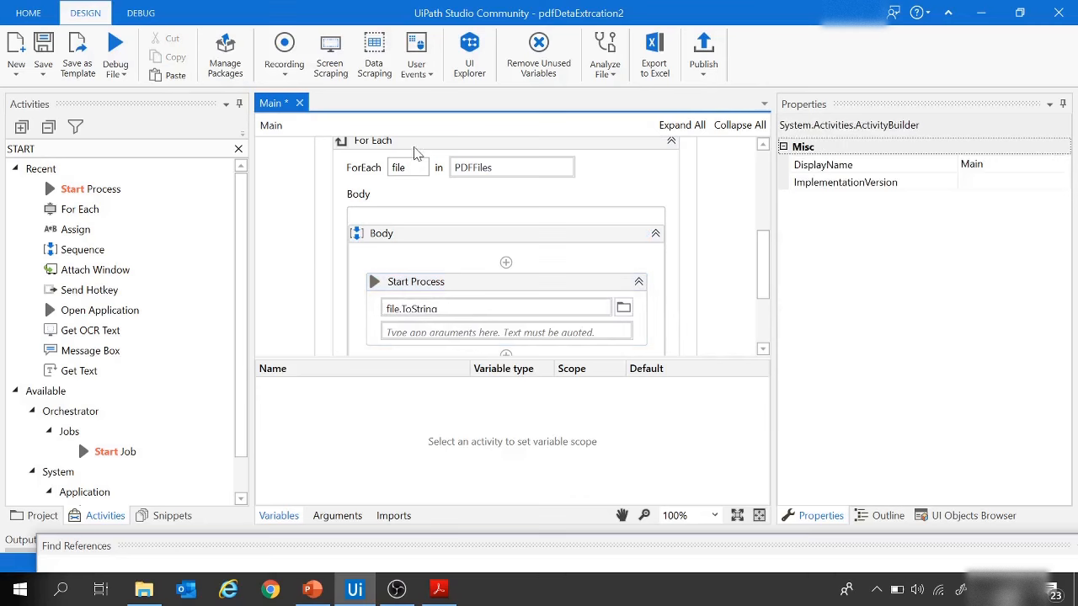
pyautogui.click(413, 167)
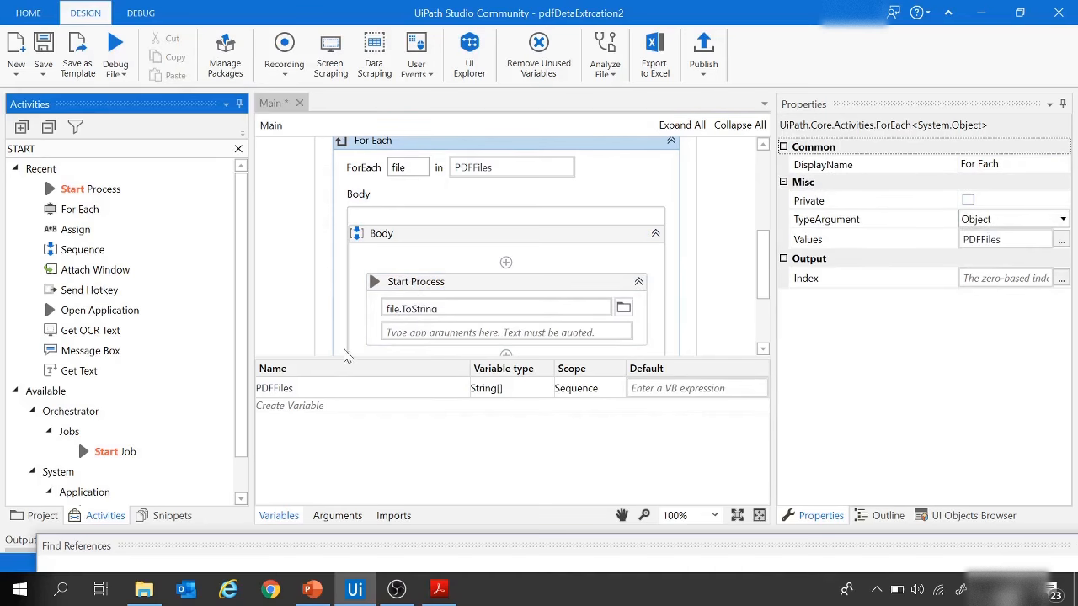
# Step: Add an Attach Window activity below Start Process and indicate the open Utility (3).pdf window in Adobe Acrobat Reader as its target
pyautogui.moveTo(303, 358); pyautogui.dragTo(324, 477)
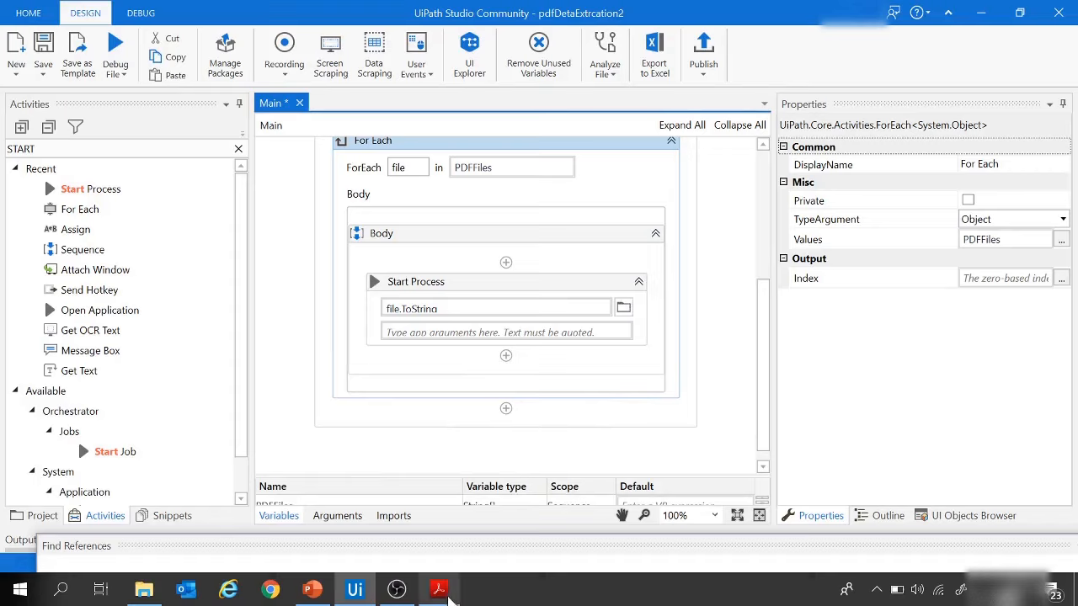
pyautogui.click(438, 590)
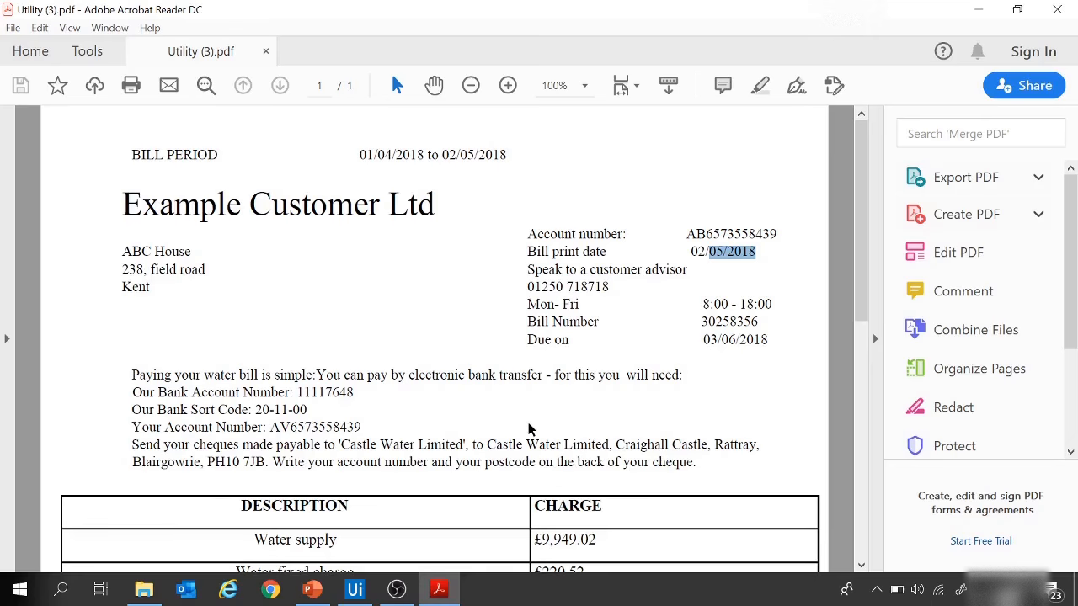
pyautogui.click(355, 589)
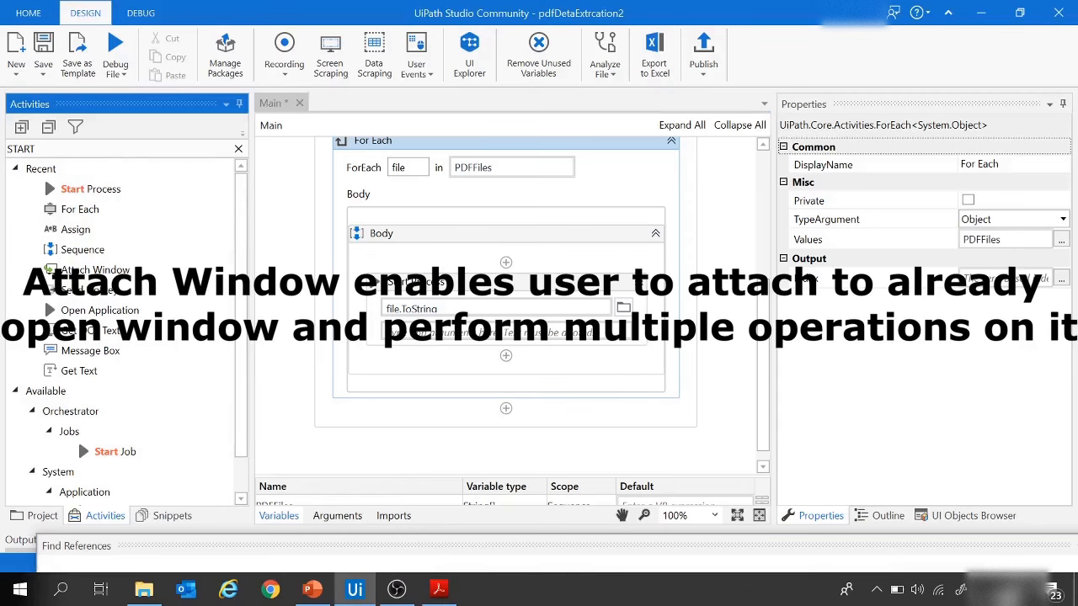
pyautogui.doubleClick(5, 148)
pyautogui.write('attach')
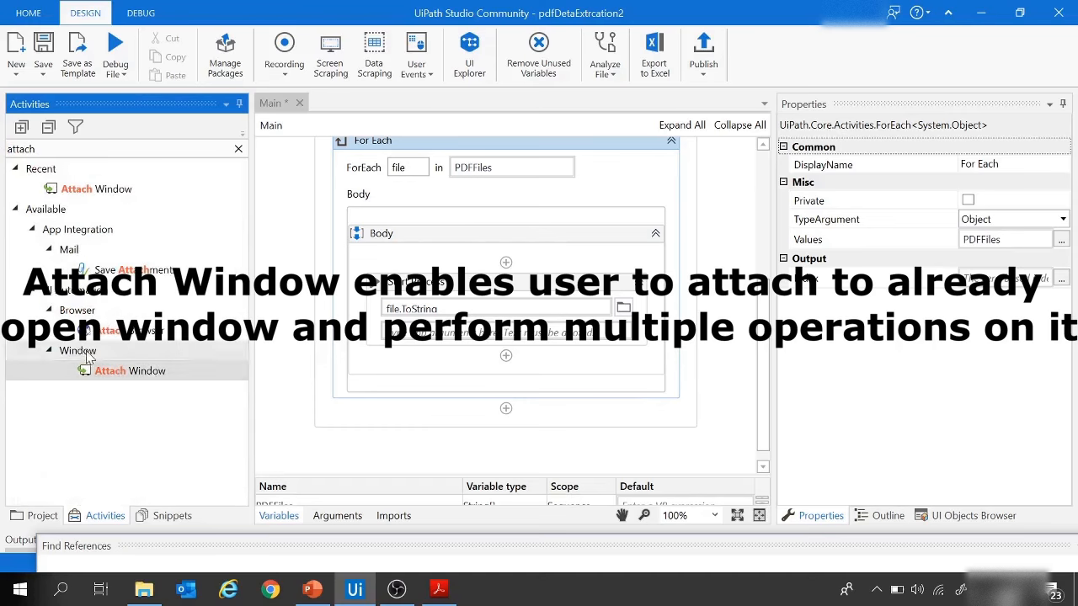
pyautogui.moveTo(120, 376); pyautogui.dragTo(510, 362)
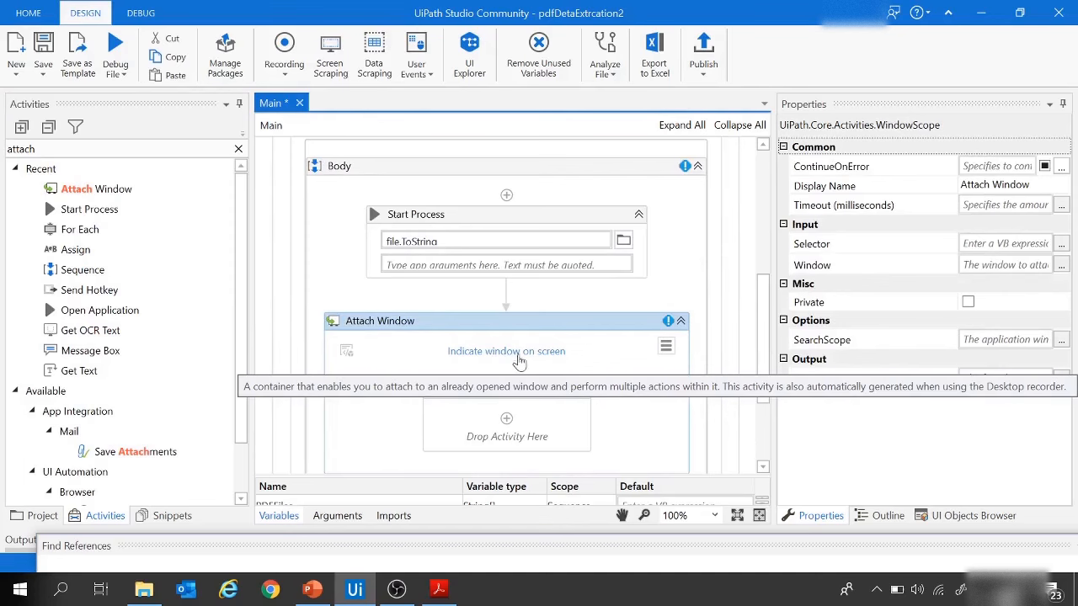
pyautogui.click(524, 352)
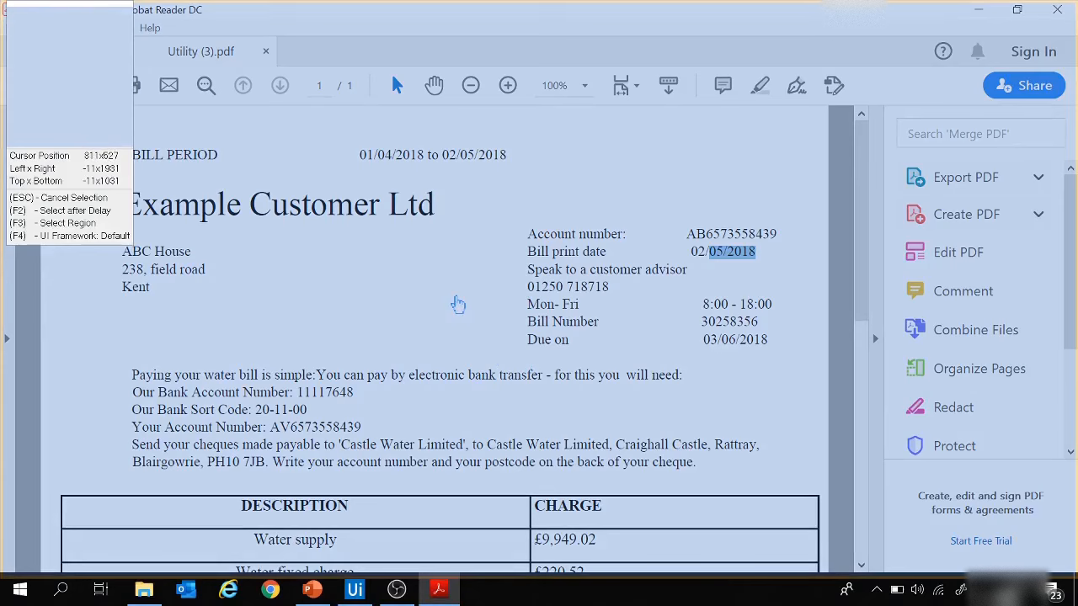
pyautogui.click(457, 305)
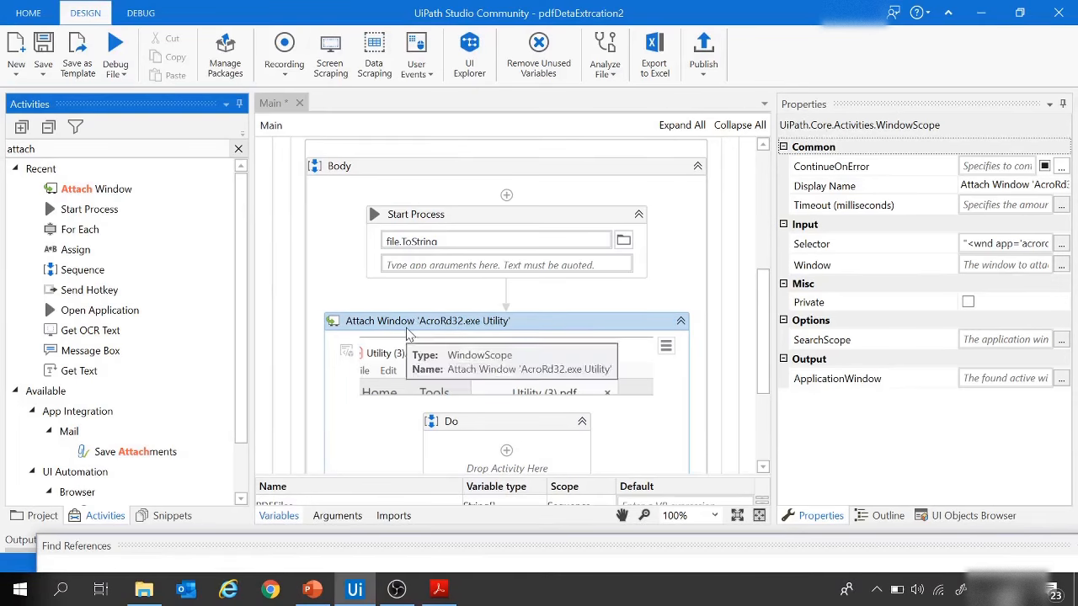
# Step: Compare the Acrobat window title with the bill file names, and set the title attribute of the Attach Window selector to Utility*
pyautogui.moveTo(815, 254)
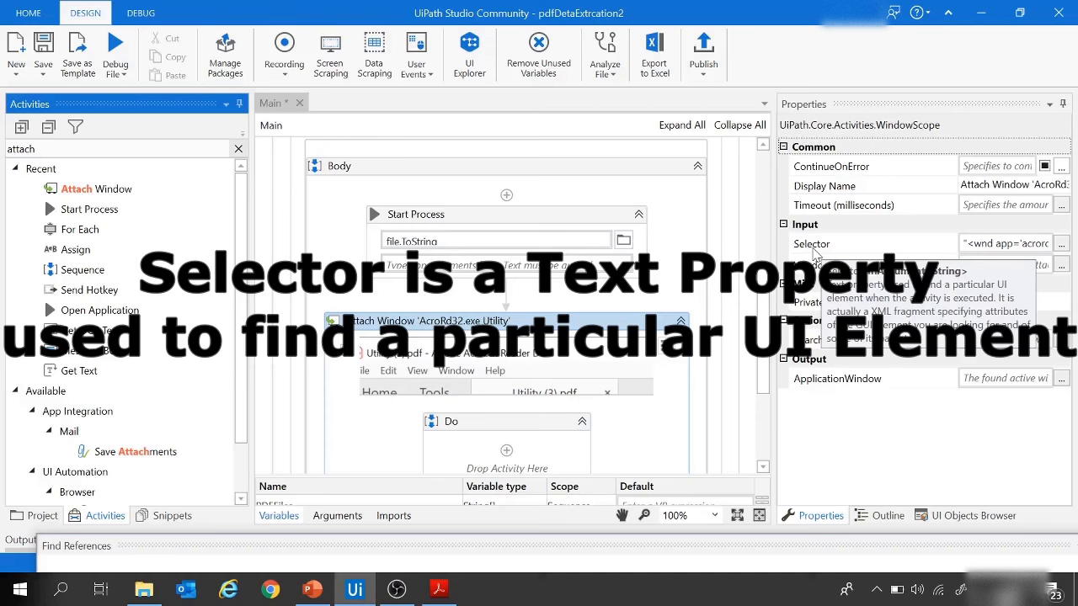
pyautogui.click(1062, 245)
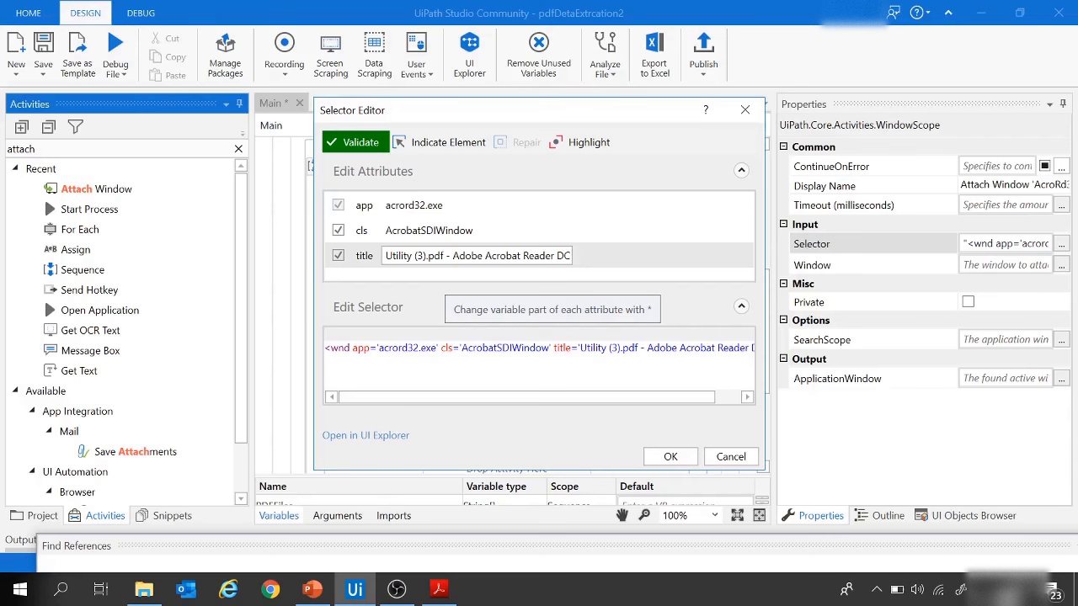
pyautogui.click(438, 589)
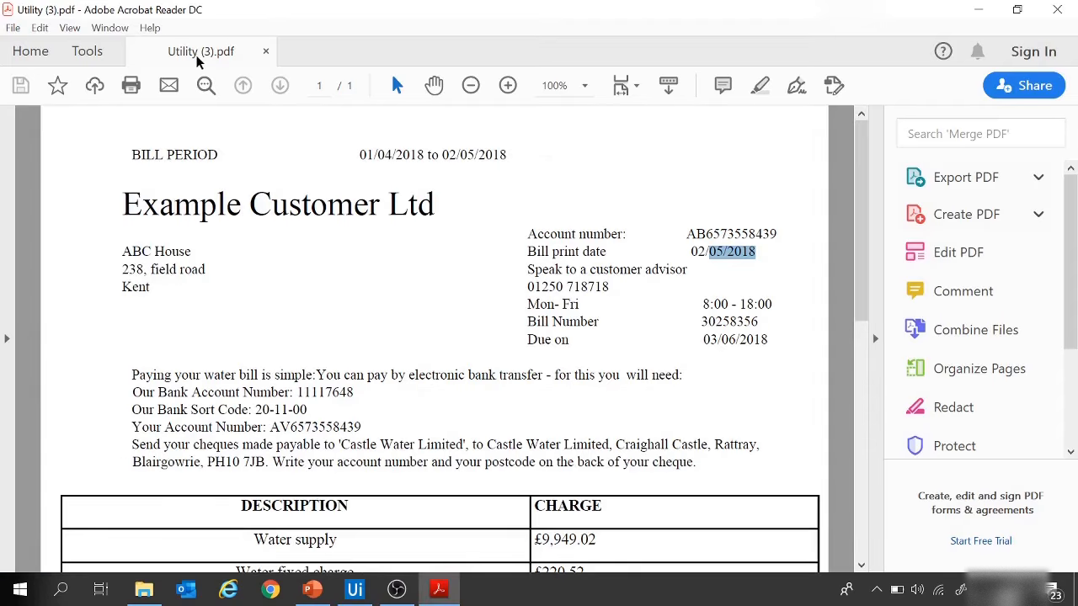
pyautogui.click(144, 590)
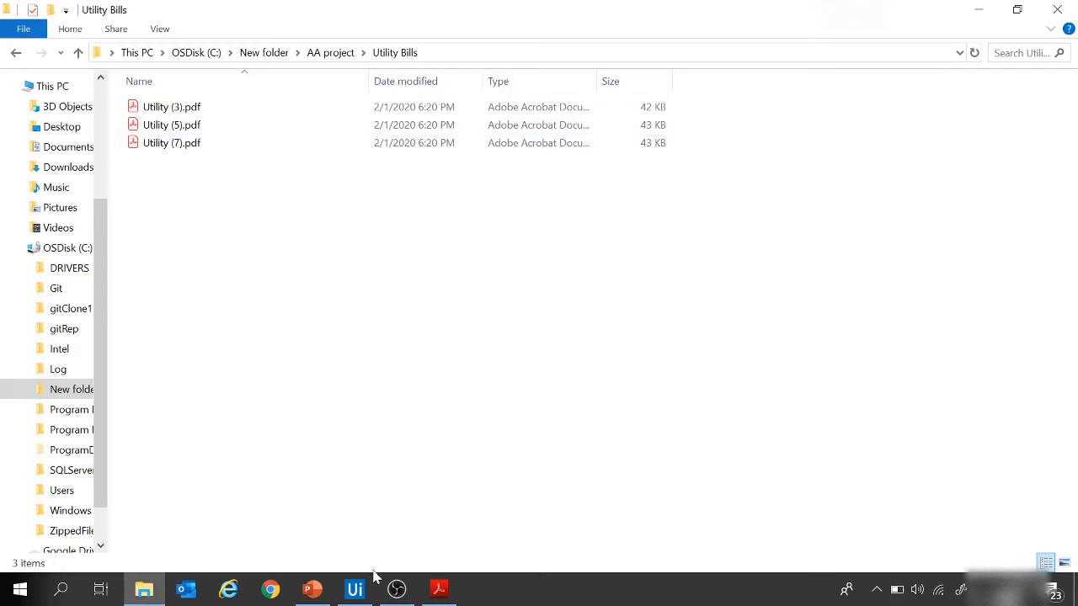
pyautogui.click(355, 589)
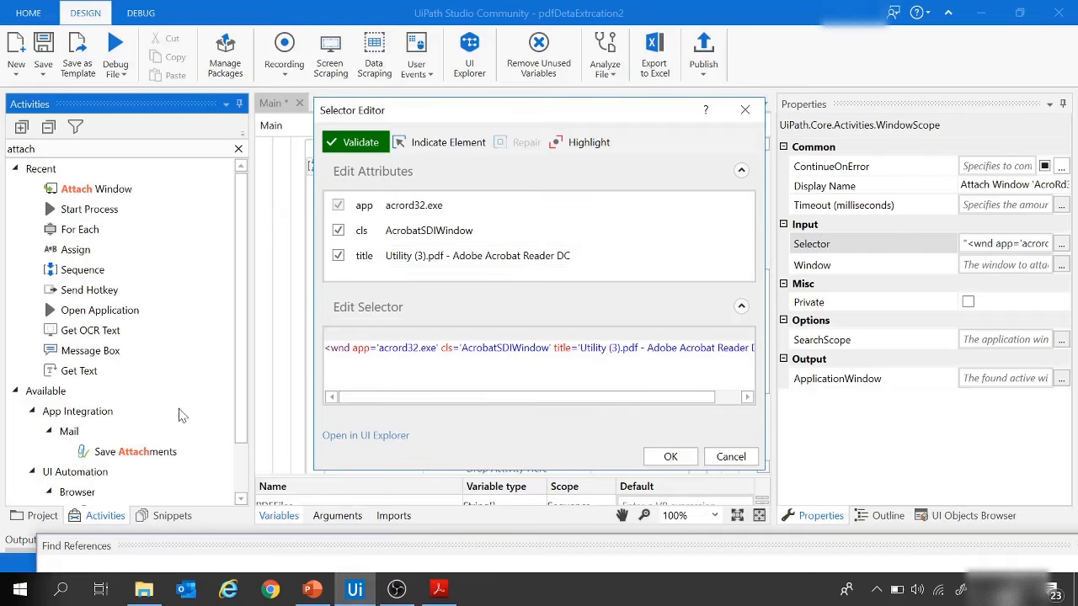
pyautogui.click(144, 588)
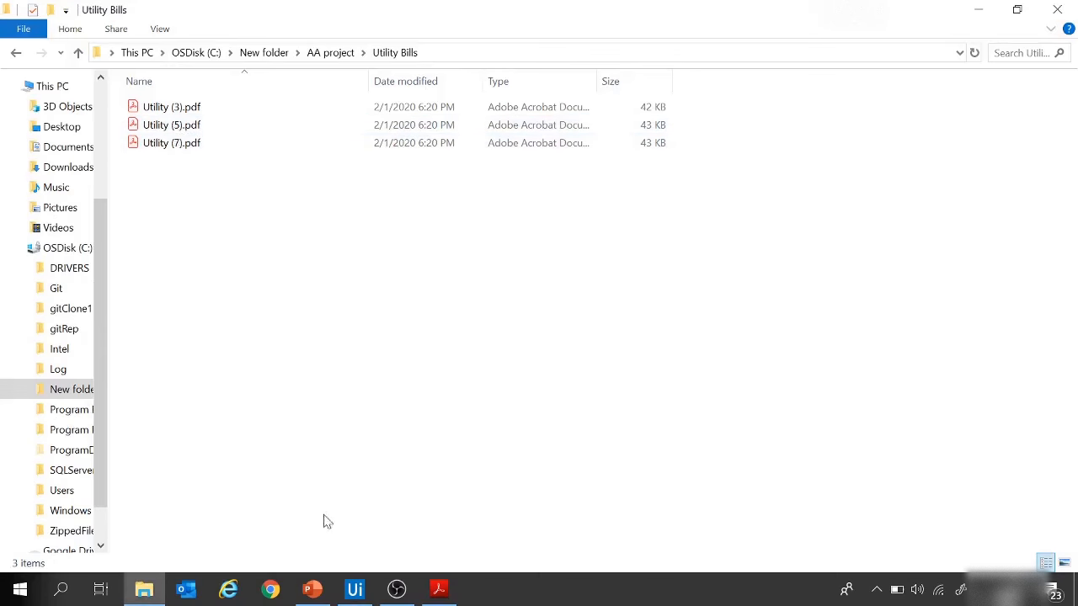
pyautogui.click(355, 589)
pyautogui.click(413, 256)
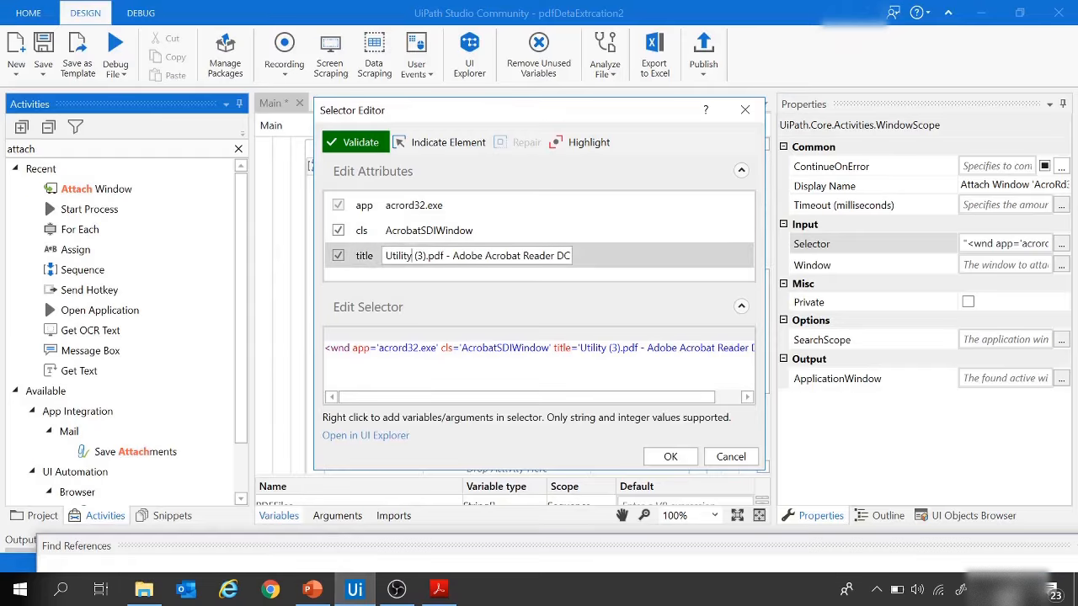
pyautogui.moveTo(413, 256); pyautogui.dragTo(576, 263)
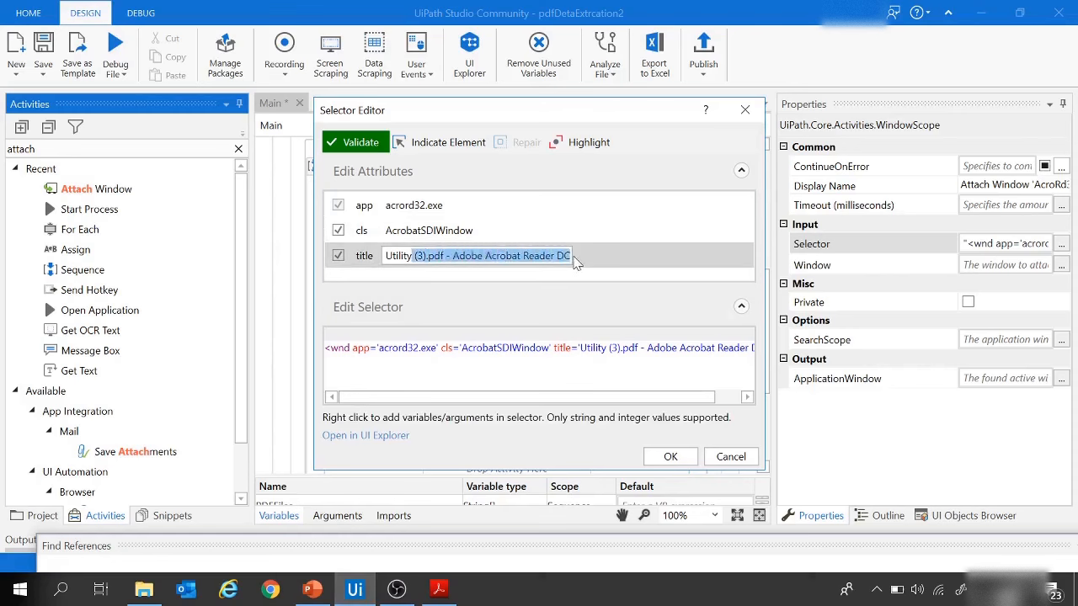
pyautogui.press('BackSpace')
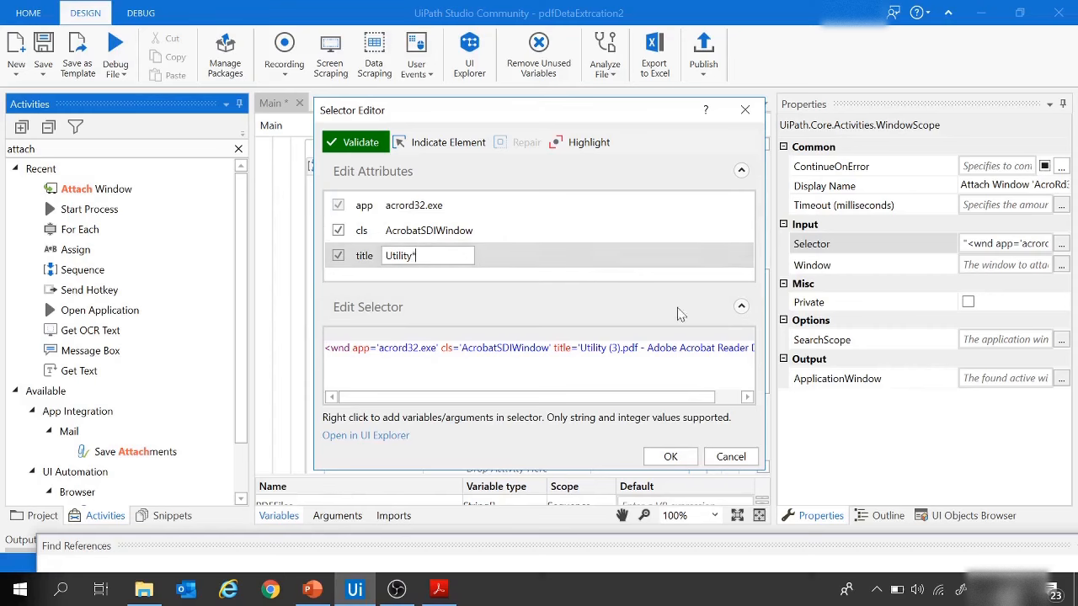
pyautogui.click(671, 457)
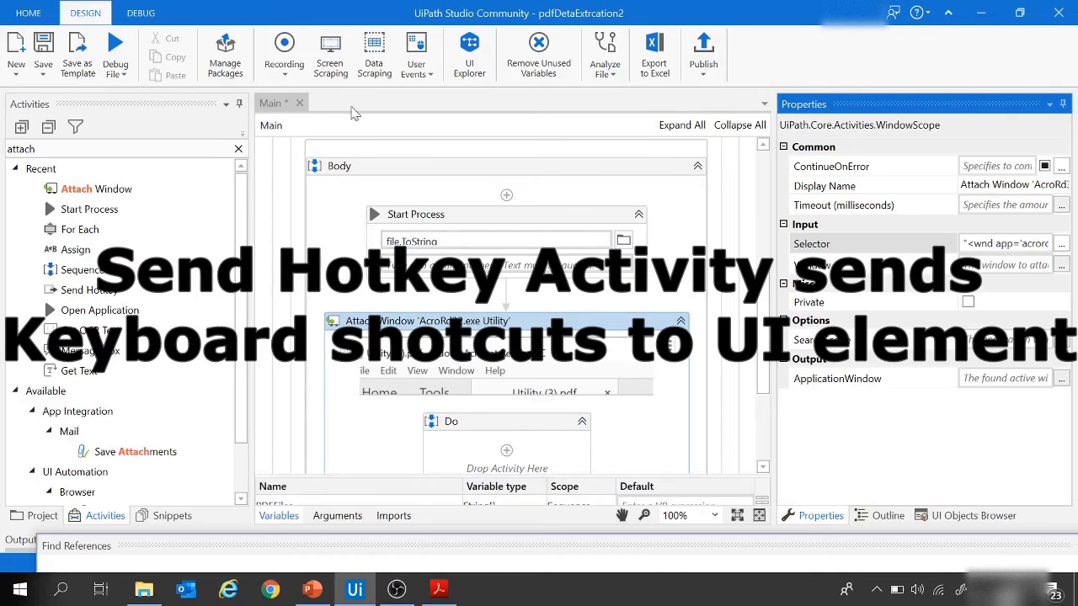
# Step: Find the Send Hotkey activity and place it inside the Do container of Attach Window
pyautogui.click(65, 148)
pyautogui.moveTo(61, 149); pyautogui.dragTo(1, 152)
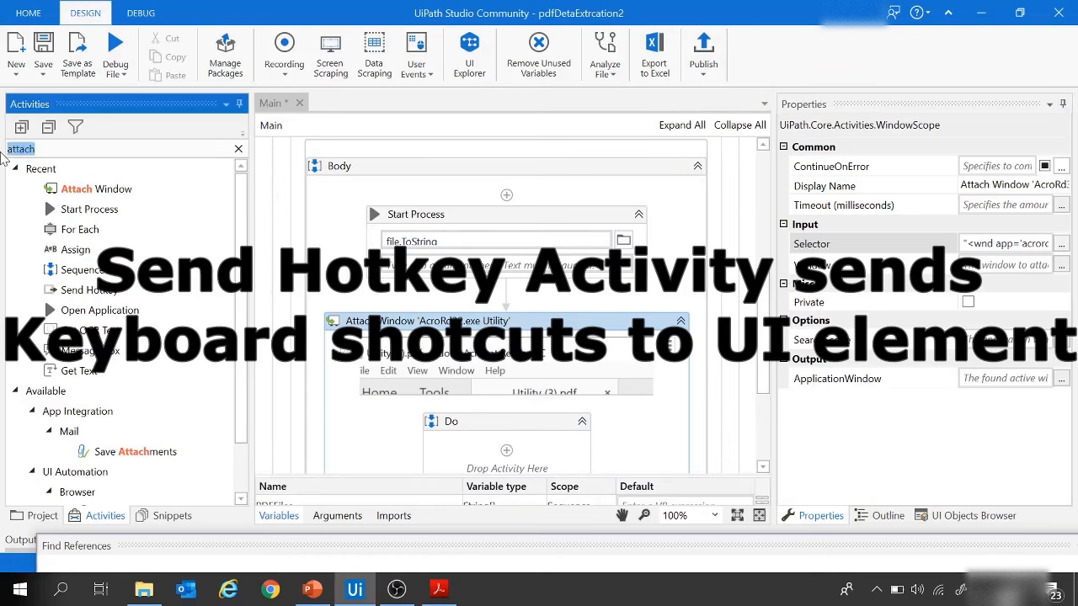
pyautogui.write('send hot')
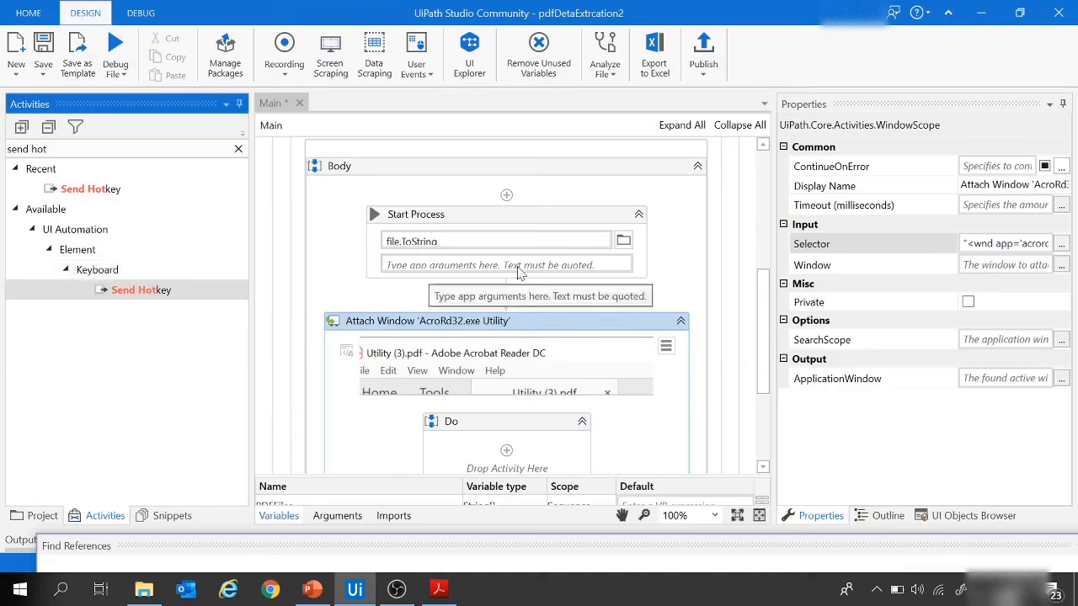
pyautogui.scroll(-2, 588, 291)
pyautogui.moveTo(146, 292); pyautogui.dragTo(501, 370)
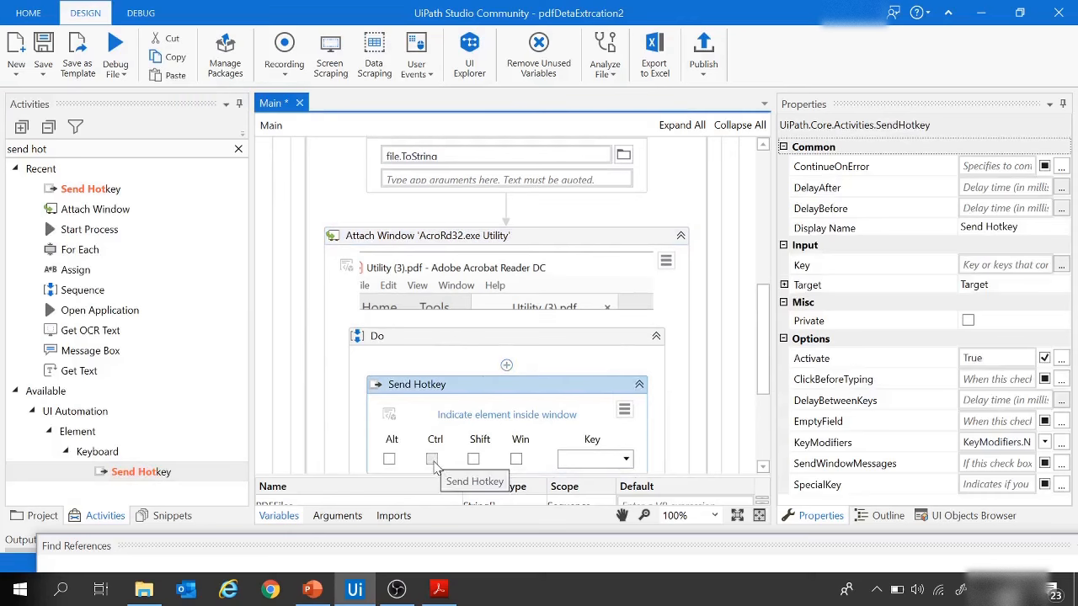
# Step: Set the Send Hotkey activity's combination to the Ctrl modifier with the num1 key
pyautogui.click(432, 460)
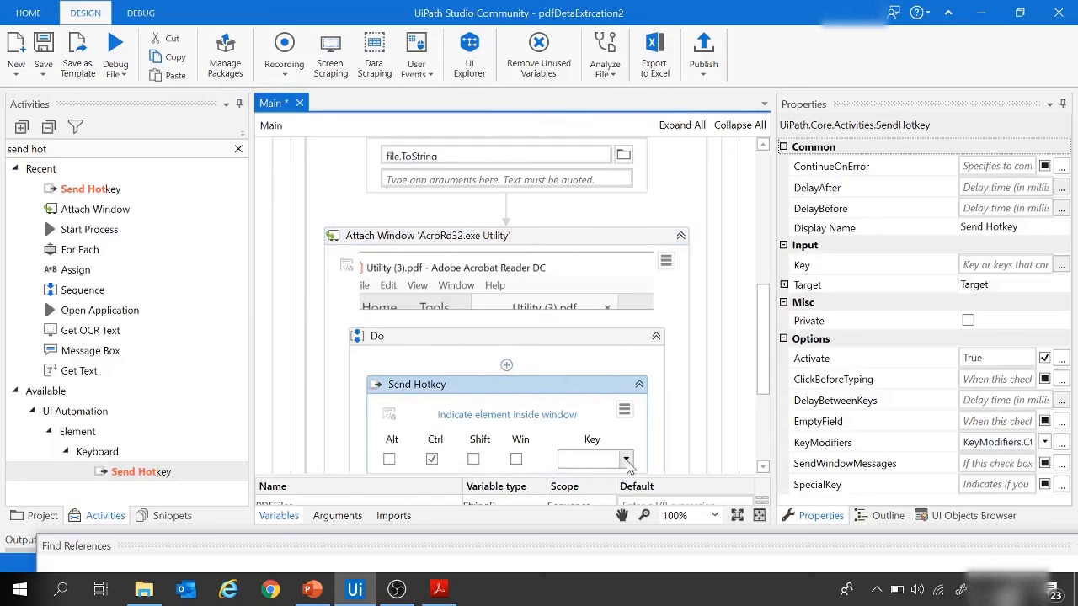
pyautogui.click(626, 459)
pyautogui.scroll(-3, 600, 383)
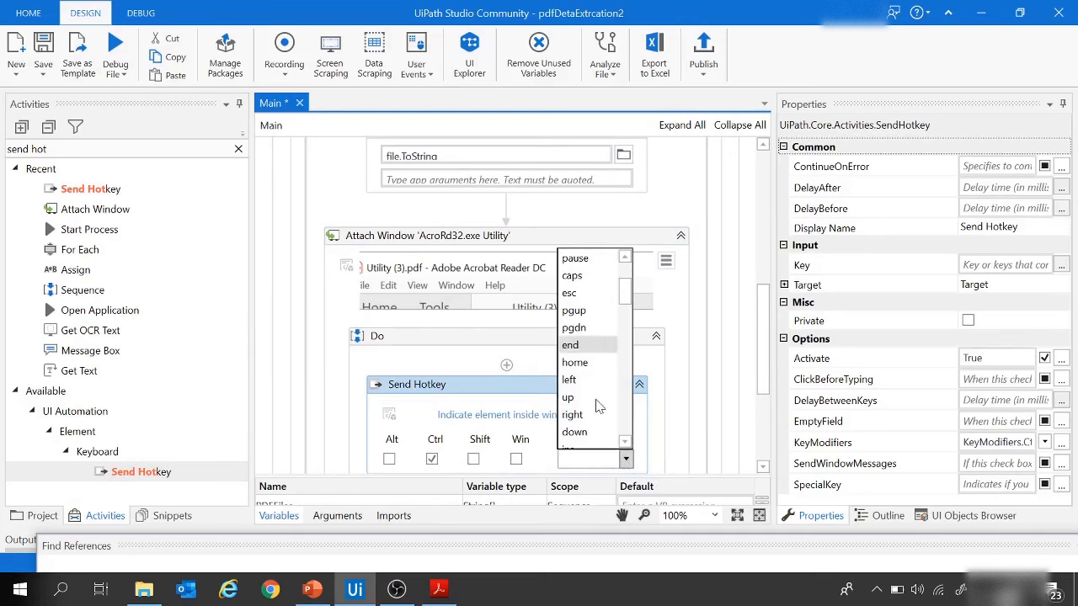
pyautogui.scroll(-3, 596, 407)
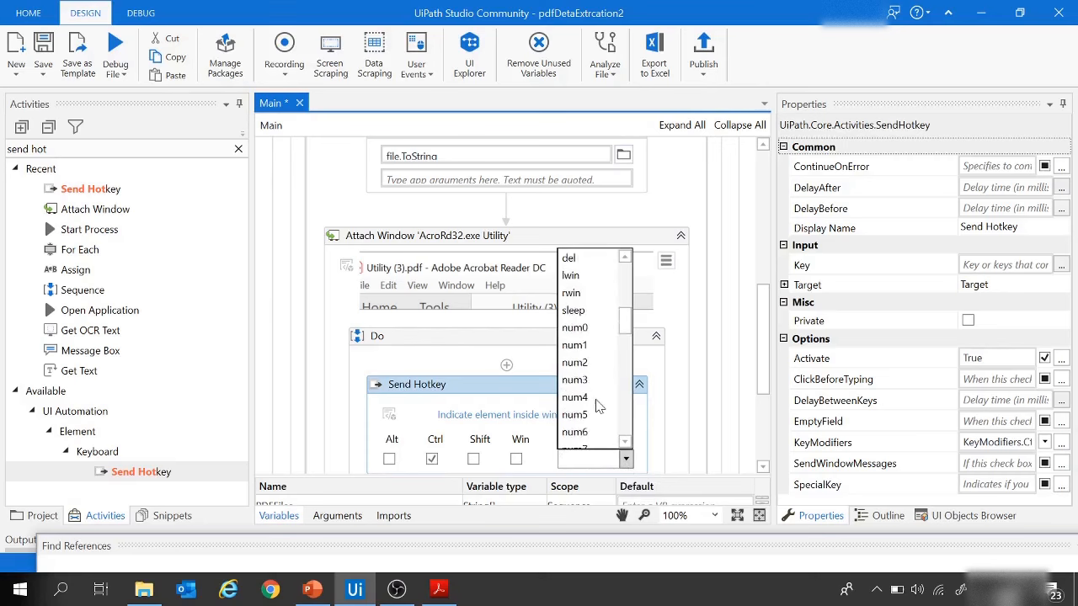
pyautogui.click(581, 351)
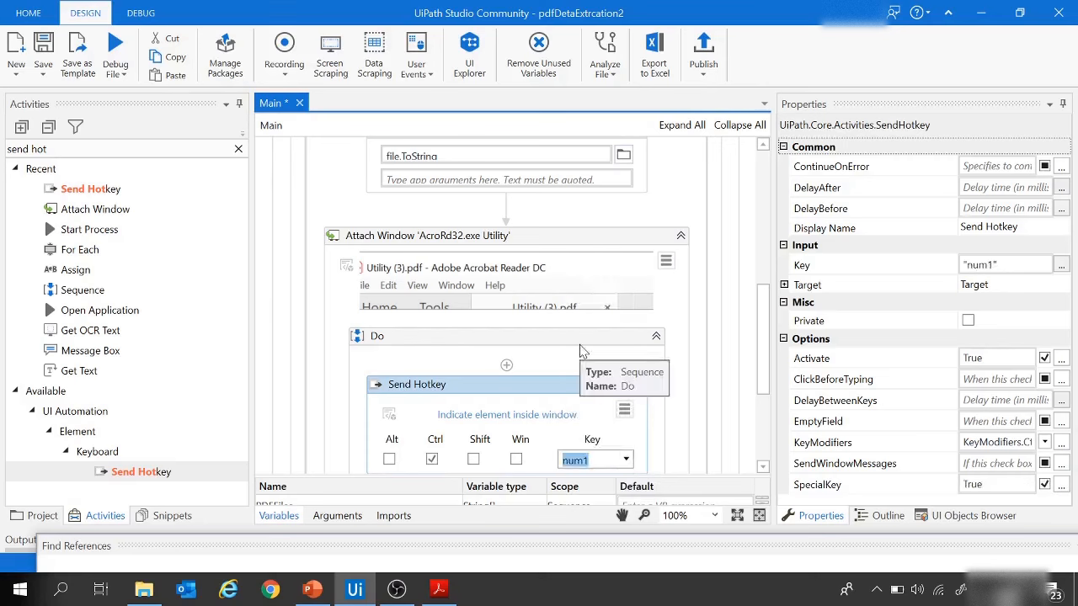
# Step: Check the Account number label in Utility (3).pdf in Acrobat Reader, and place an Anchor Base activity below Send Hotkey in the Do container
pyautogui.click(438, 589)
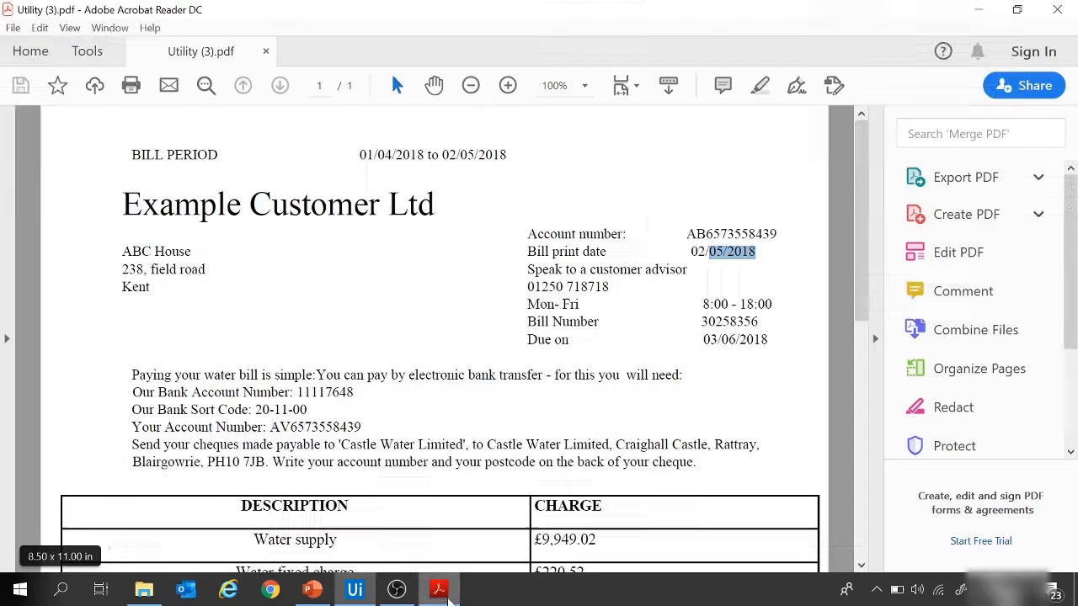
pyautogui.scroll(-2, 551, 244)
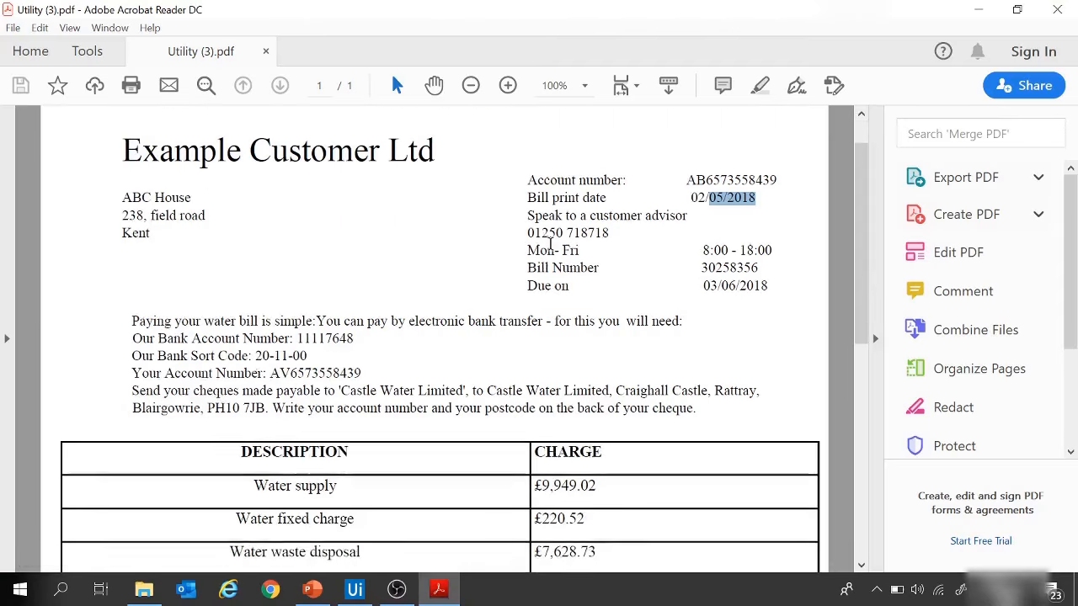
pyautogui.scroll(2, 551, 244)
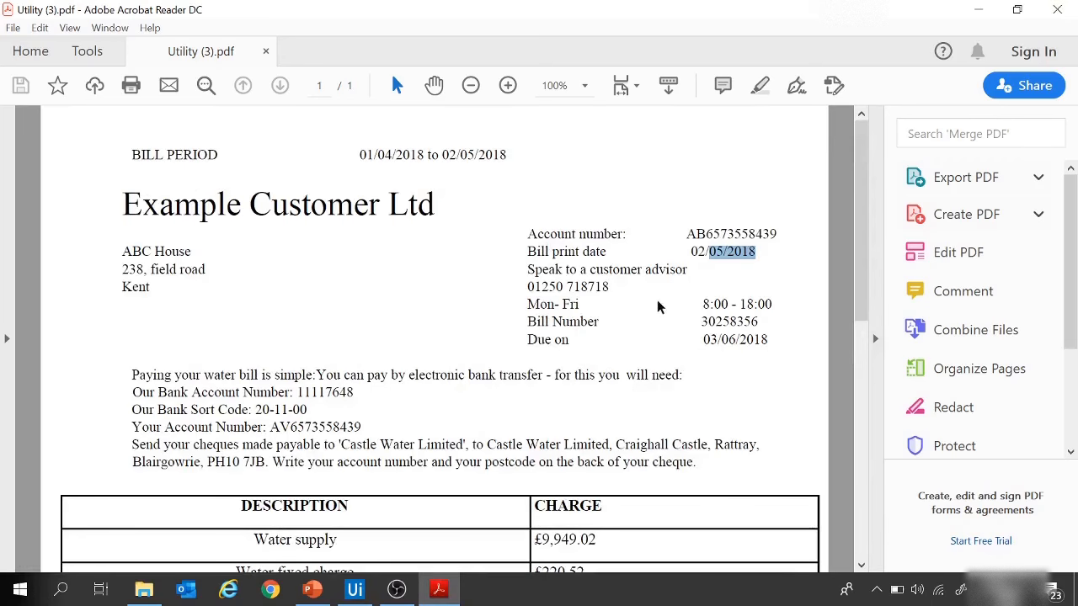
pyautogui.moveTo(528, 235); pyautogui.dragTo(625, 235)
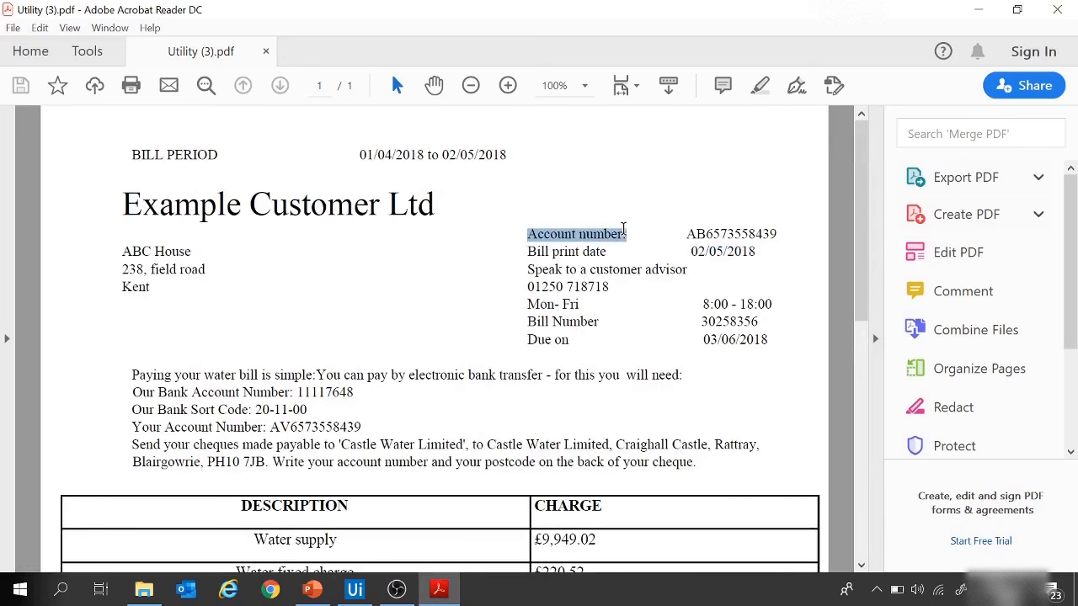
pyautogui.click(354, 589)
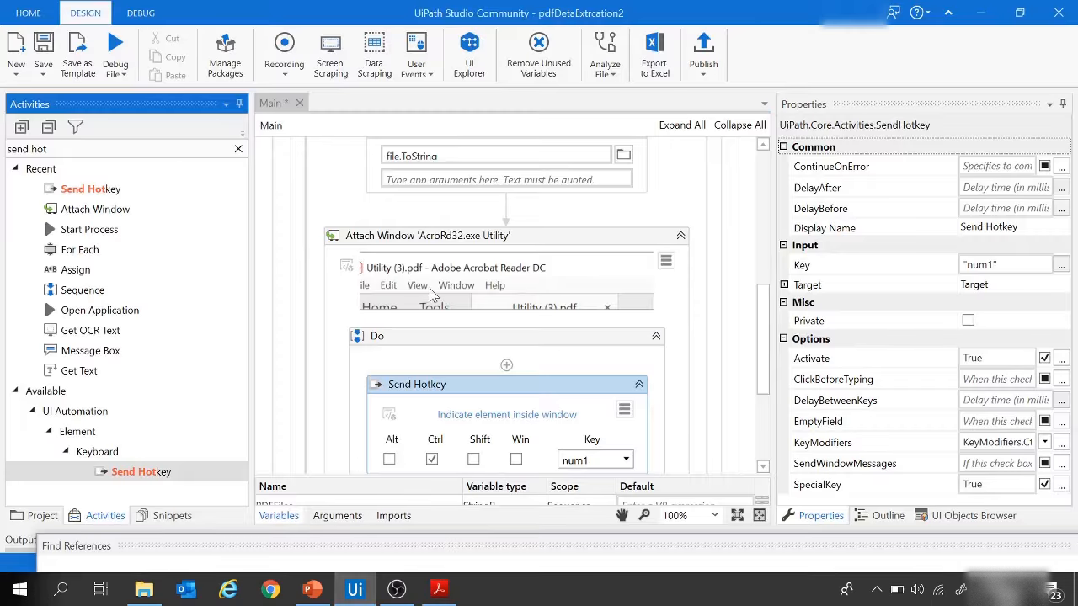
pyautogui.scroll(-2, 673, 365)
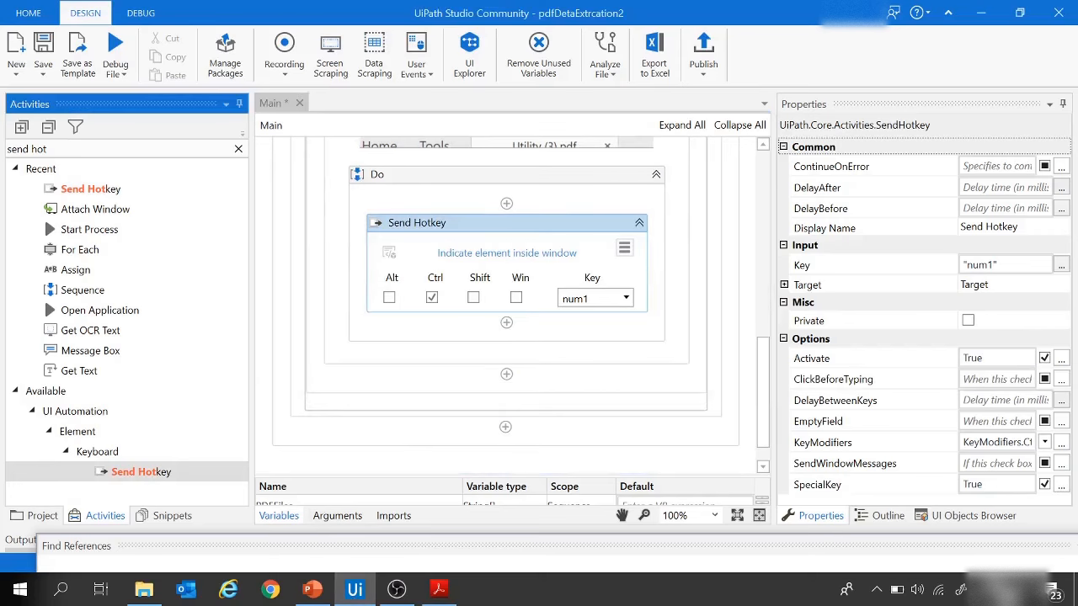
pyautogui.moveTo(31, 149)
pyautogui.mouseDown()
pyautogui.moveTo(4, 160)
pyautogui.moveTo(48, 149)
pyautogui.mouseUp()
pyautogui.click(17, 149)
pyautogui.doubleClick(16, 149)
pyautogui.write('anchor')
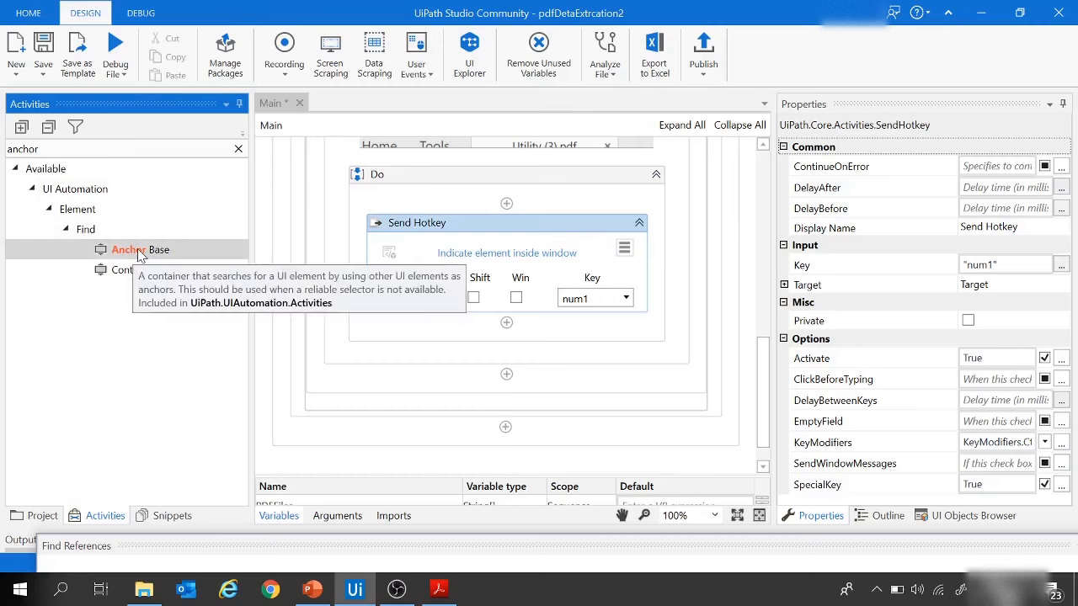
pyautogui.moveTo(115, 249); pyautogui.dragTo(495, 335)
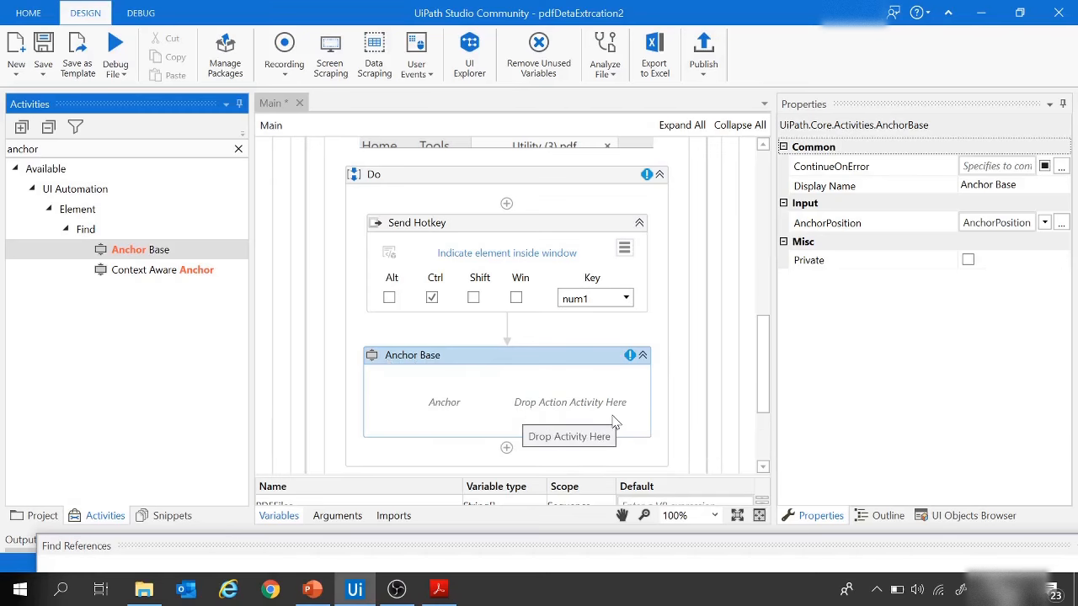
# Step: Check the account number and its label in Utility (3).pdf in Acrobat Reader, and place a Find Element activity in the Anchor Base's anchor slot
pyautogui.click(438, 590)
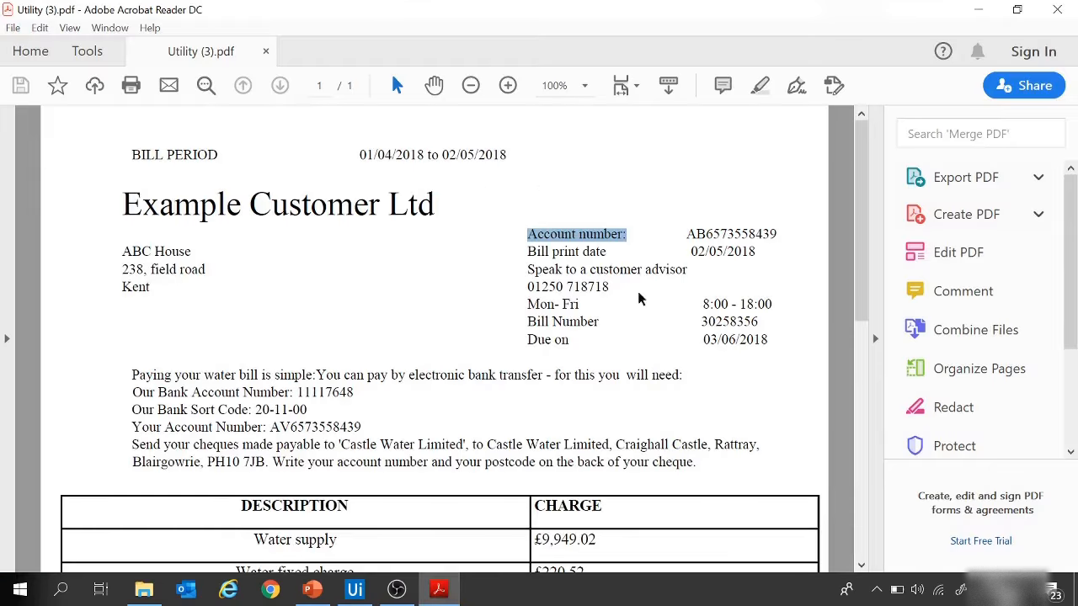
pyautogui.click(658, 266)
pyautogui.moveTo(686, 233); pyautogui.dragTo(785, 233)
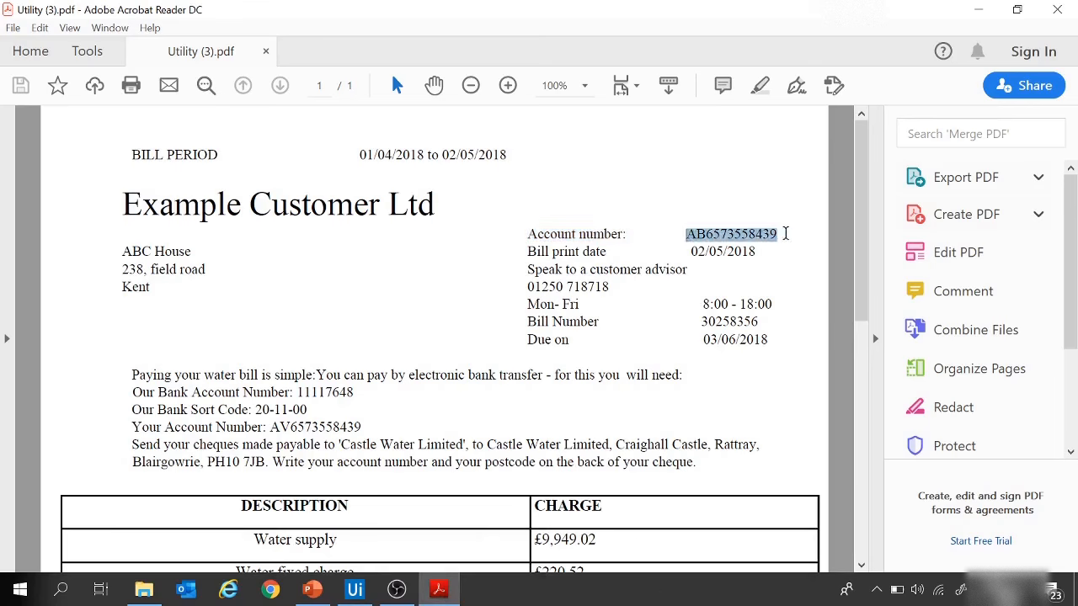
pyautogui.click(529, 236)
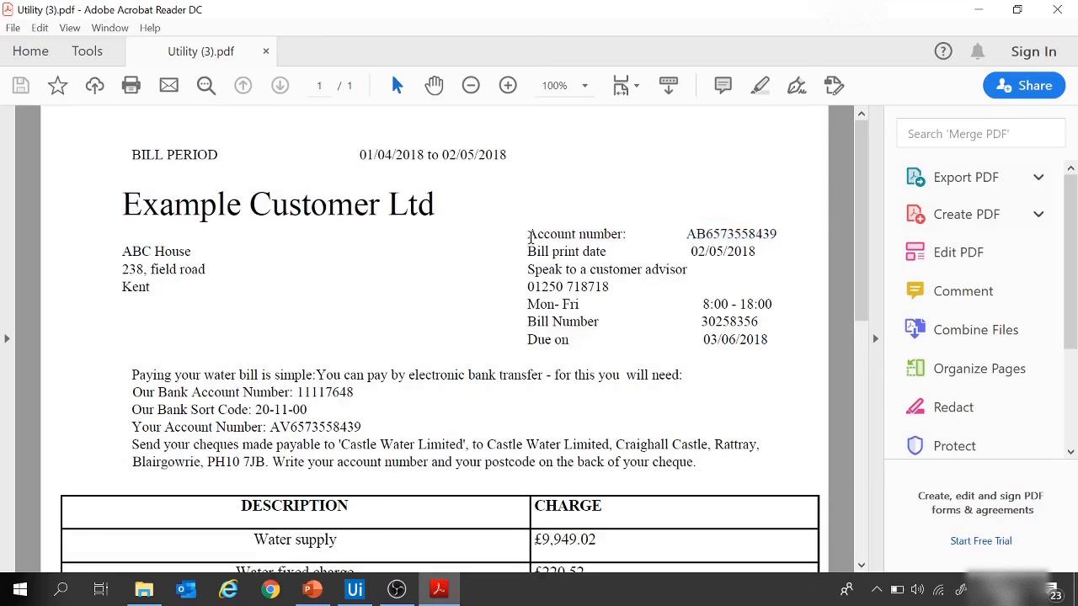
pyautogui.moveTo(529, 236); pyautogui.dragTo(632, 234)
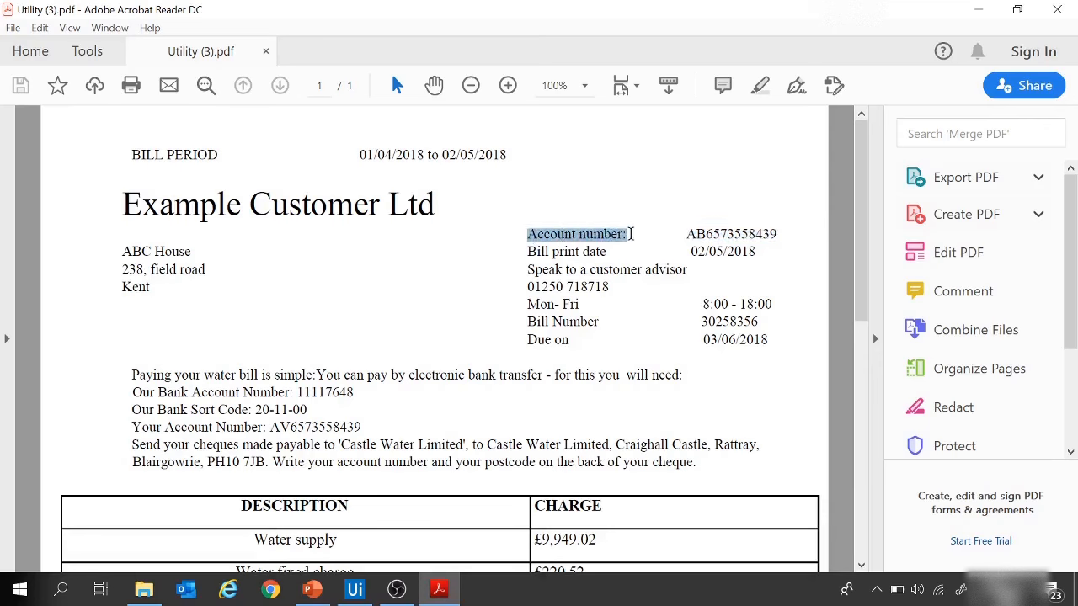
pyautogui.click(357, 593)
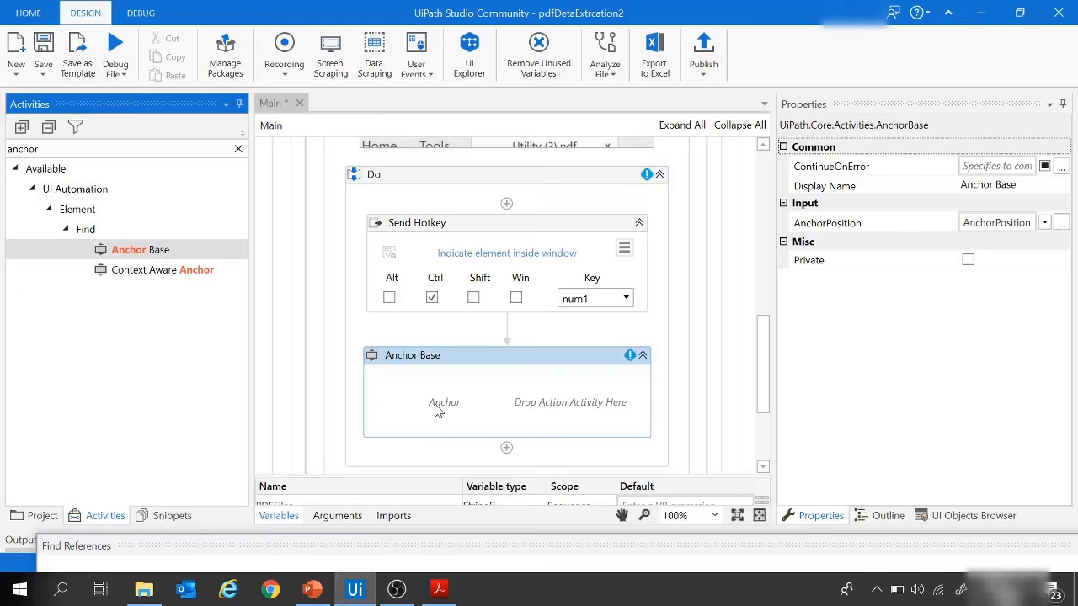
pyautogui.click(39, 149)
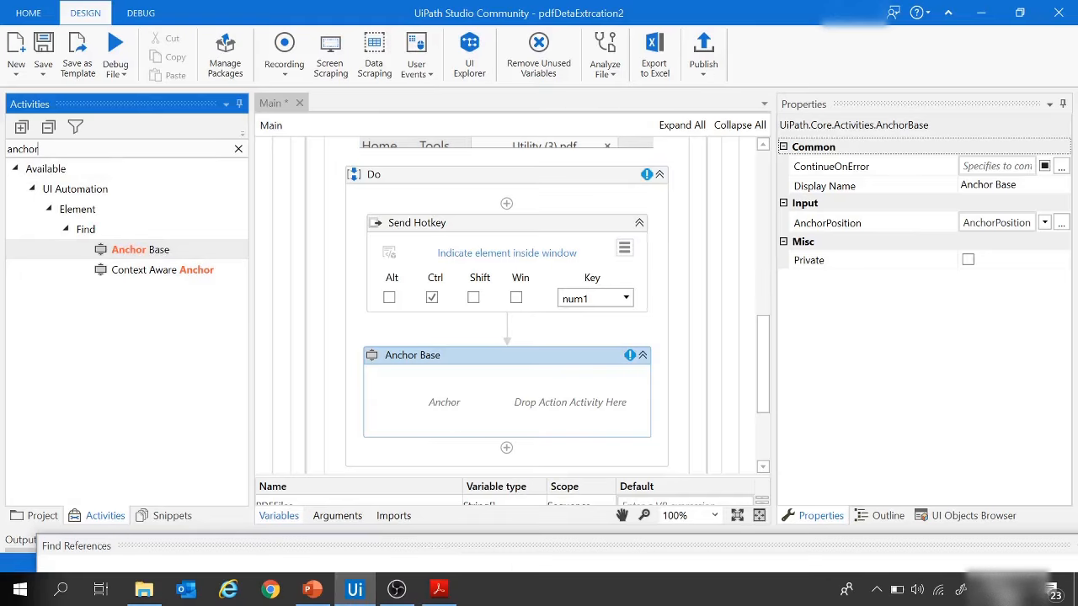
pyautogui.hotkey('ctrl', 'a')
pyautogui.press('BackSpace')
pyautogui.write('find e')
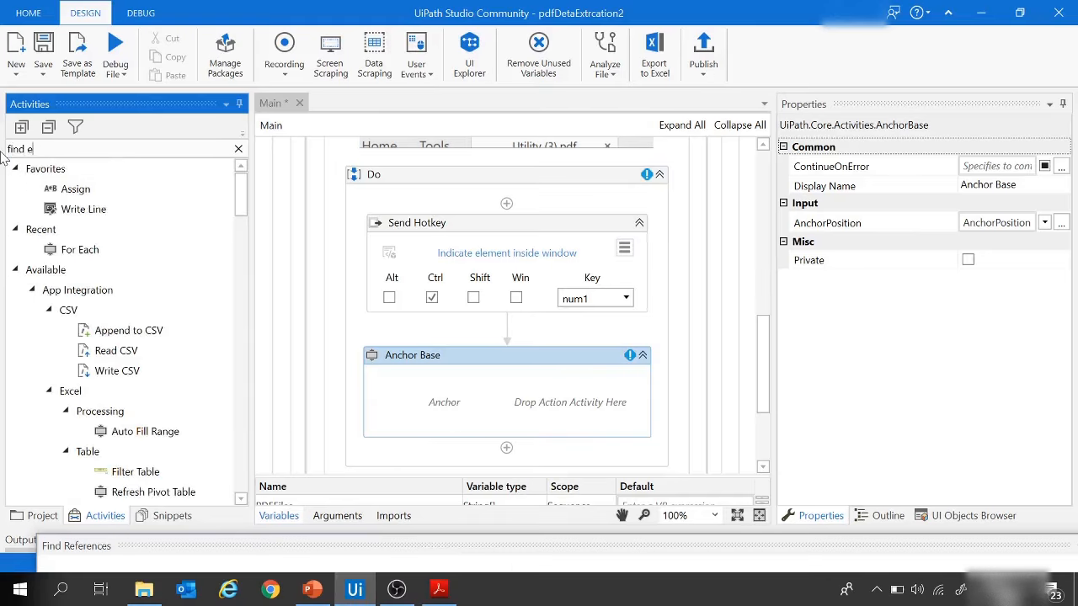
pyautogui.write('lement')
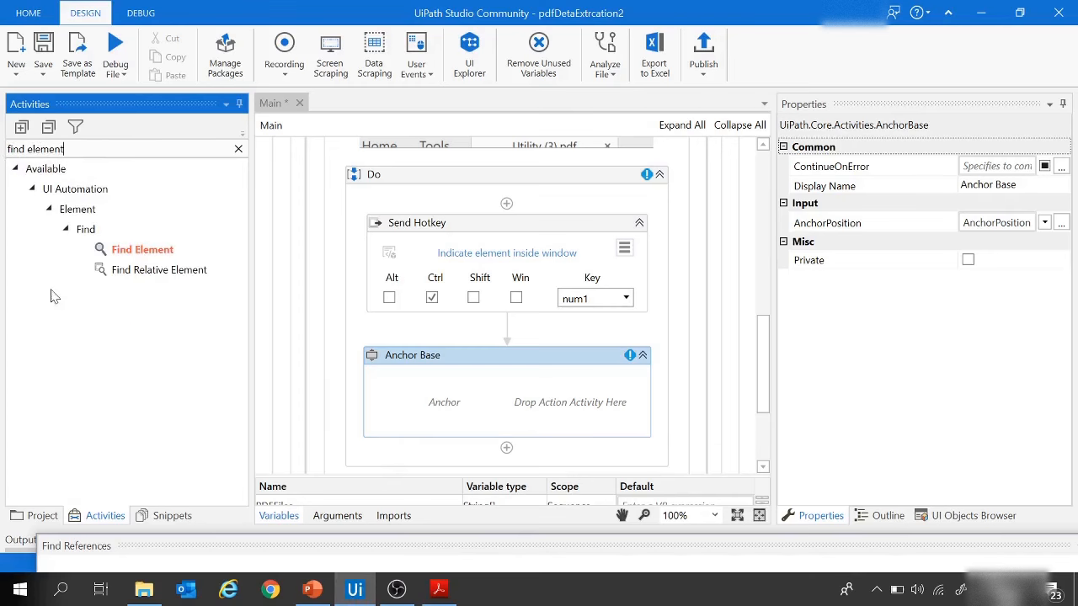
pyautogui.moveTo(144, 251); pyautogui.dragTo(430, 406)
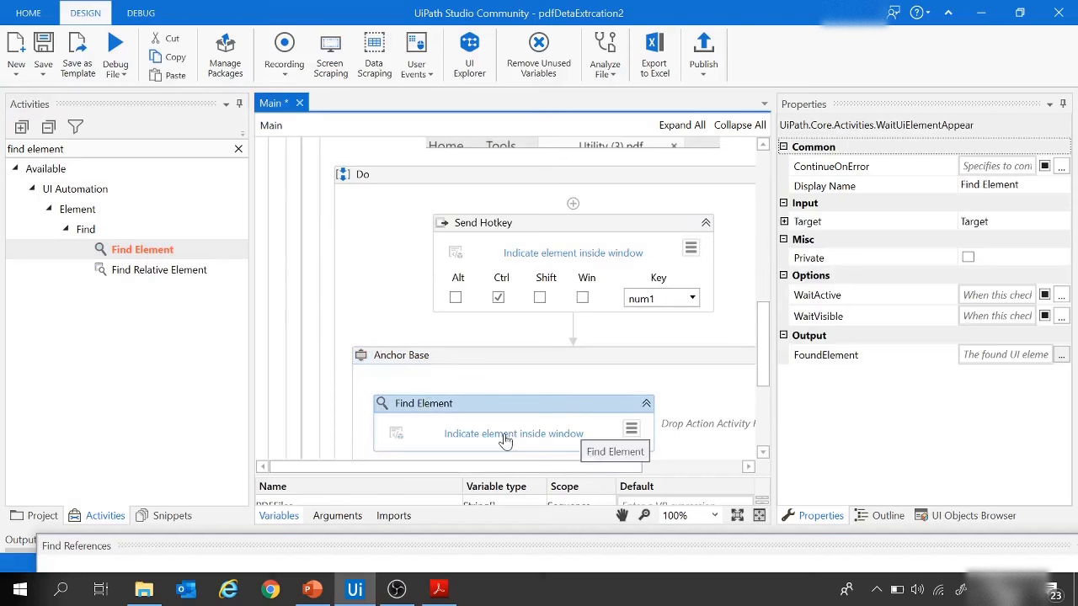
# Step: Switch to Utility (3).pdf in Acrobat Reader and set its reading order to Infer reading order from document
pyautogui.click(505, 440)
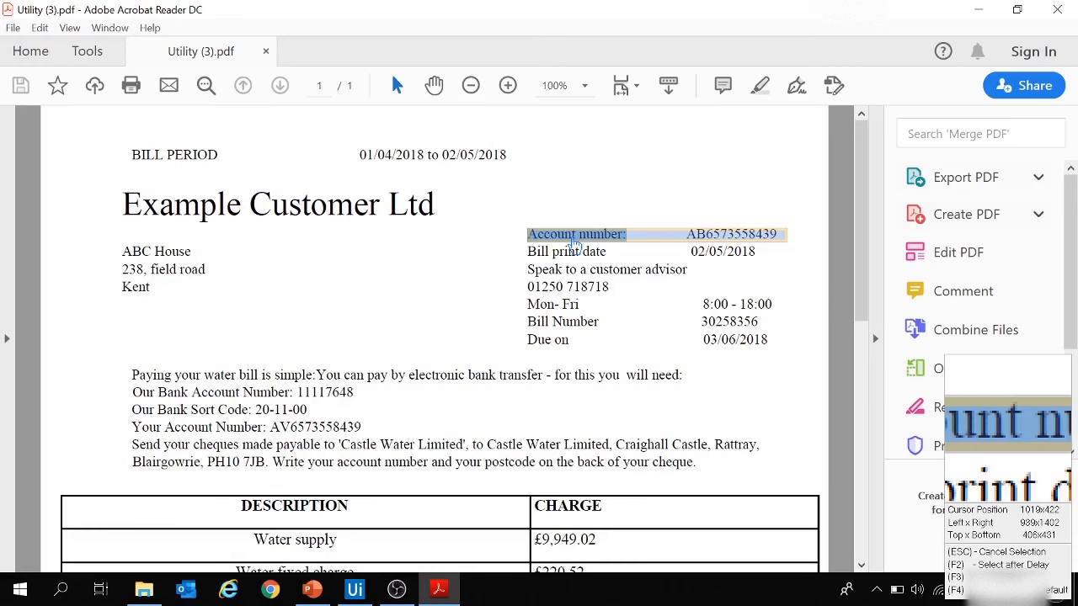
pyautogui.click(573, 242)
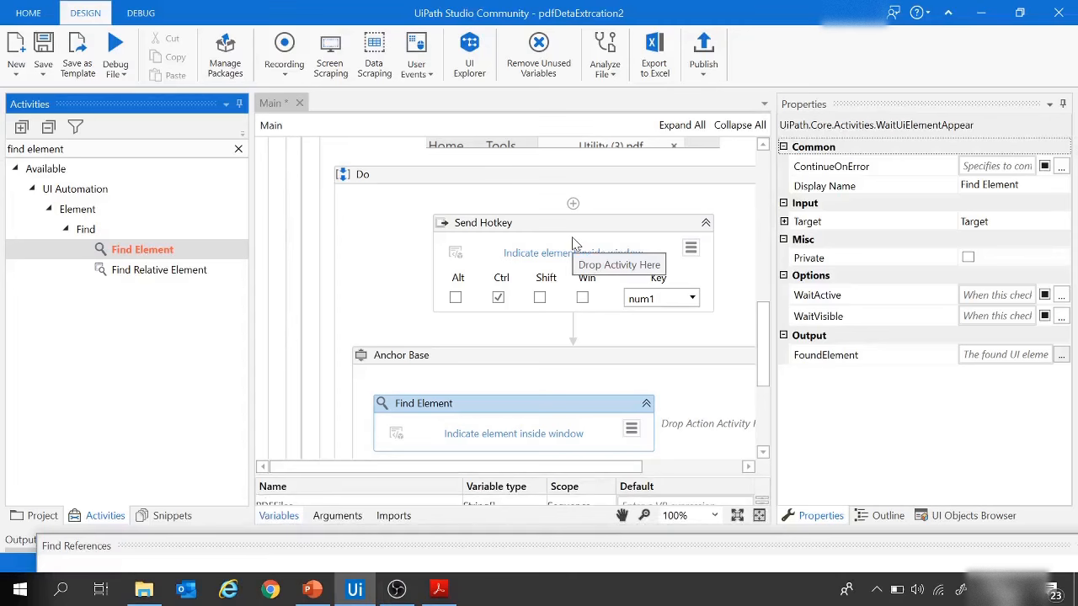
pyautogui.click(438, 590)
pyautogui.hotkey('ctrl', 'shift', '5')
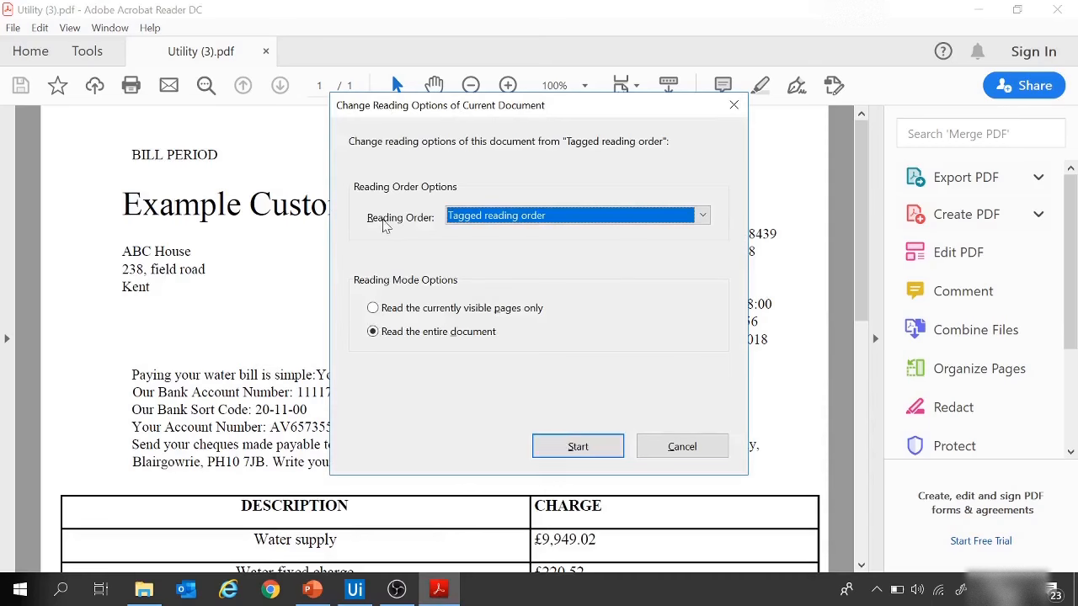
pyautogui.click(702, 215)
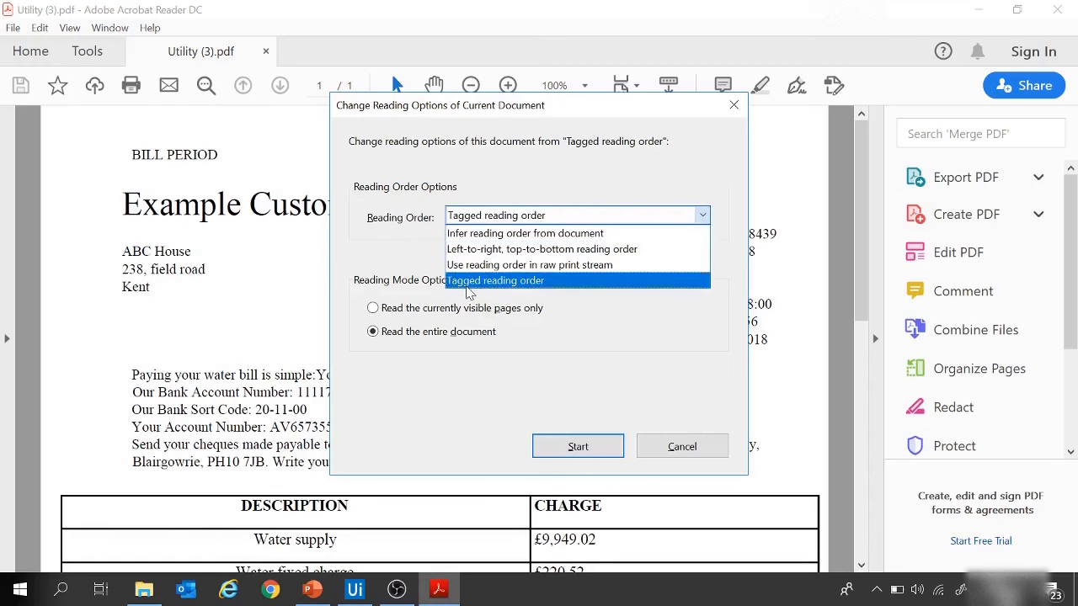
pyautogui.click(526, 235)
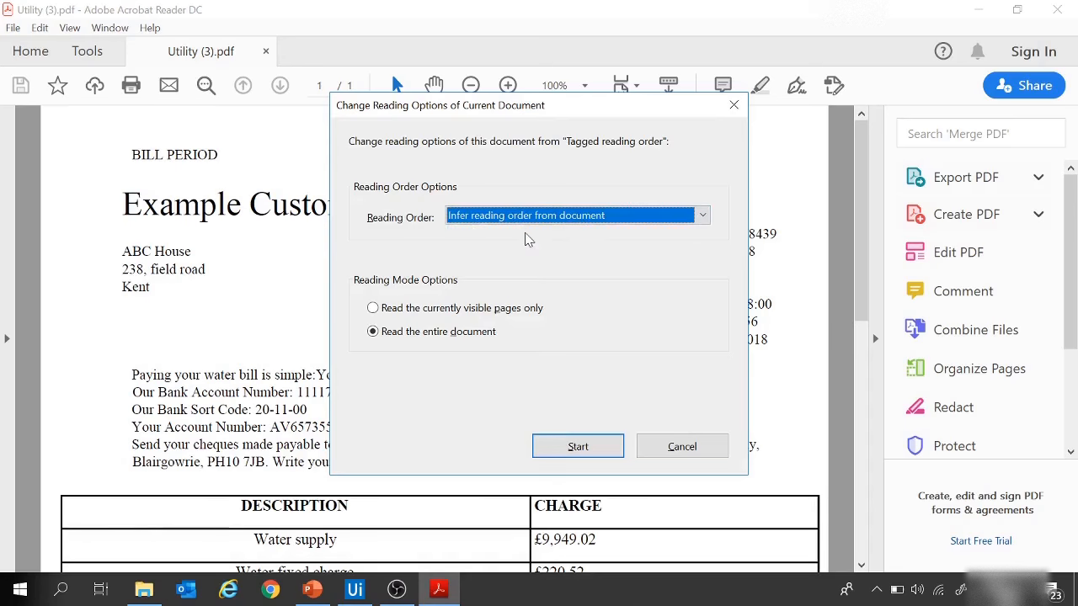
pyautogui.click(577, 446)
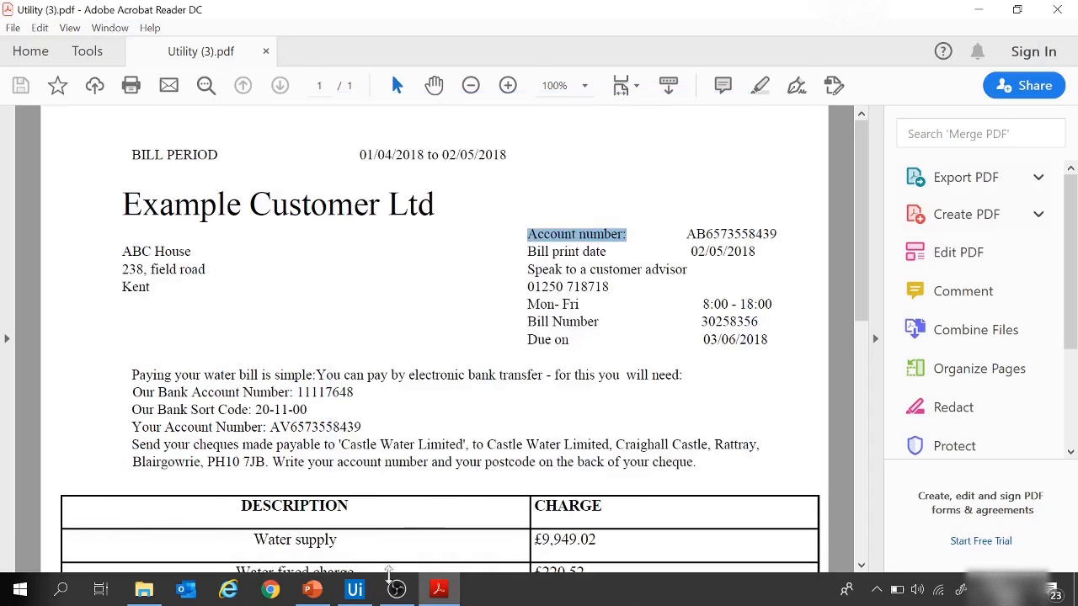
pyautogui.click(354, 589)
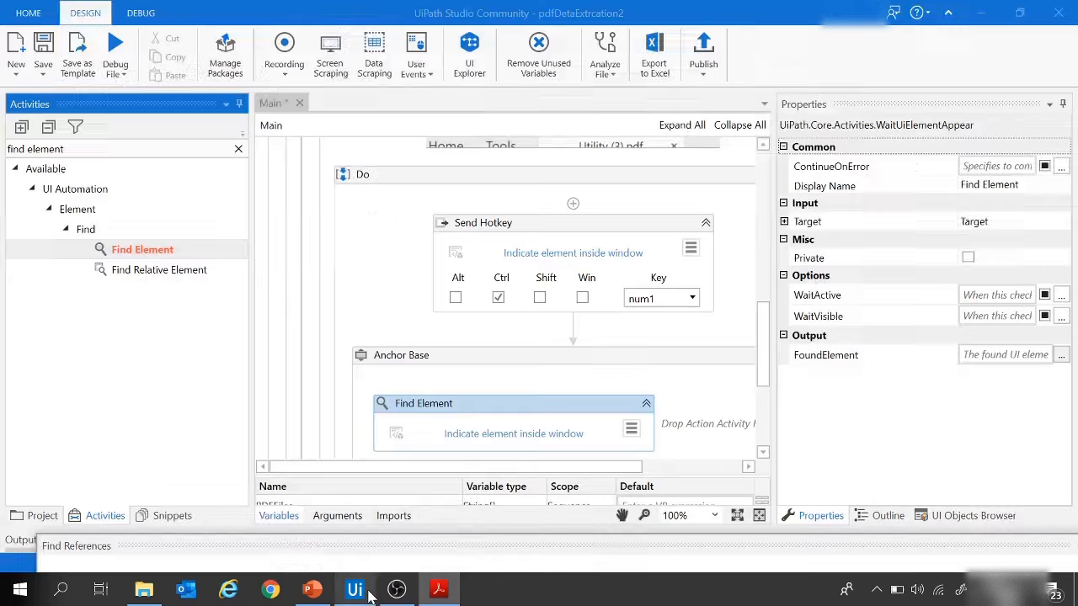
pyautogui.click(494, 442)
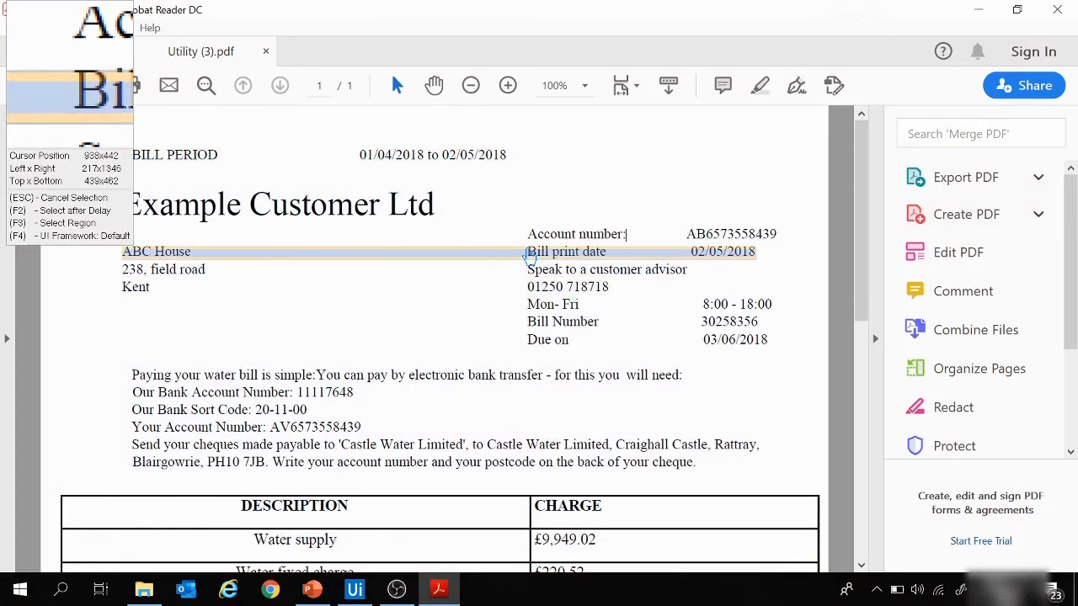
pyautogui.press('Escape')
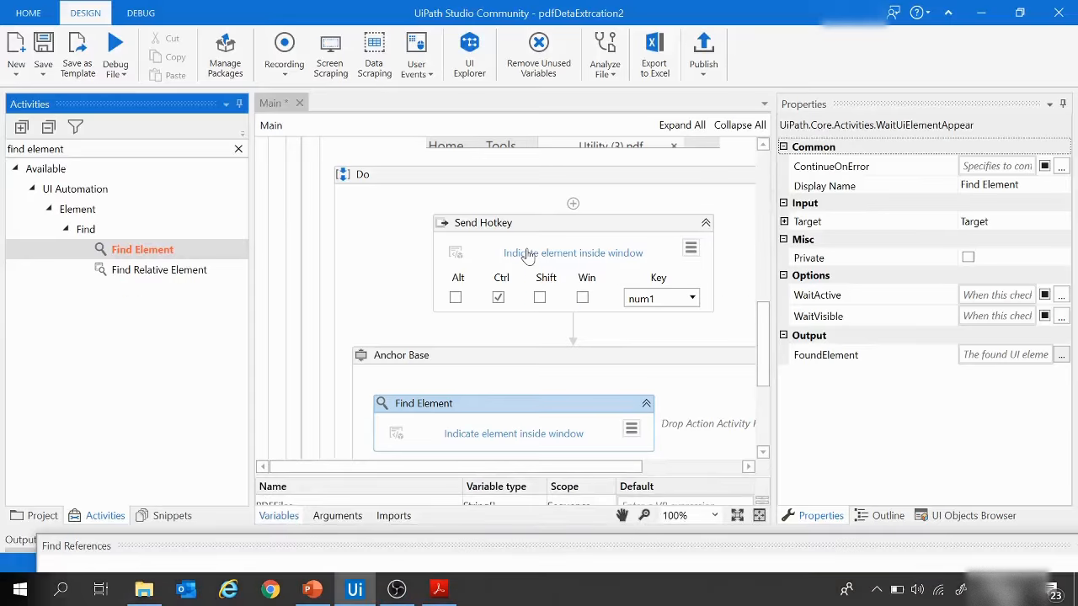
# Step: Reopen the reading options of Utility (3).pdf in Acrobat Reader and reapply Infer reading order from document
pyautogui.click(439, 590)
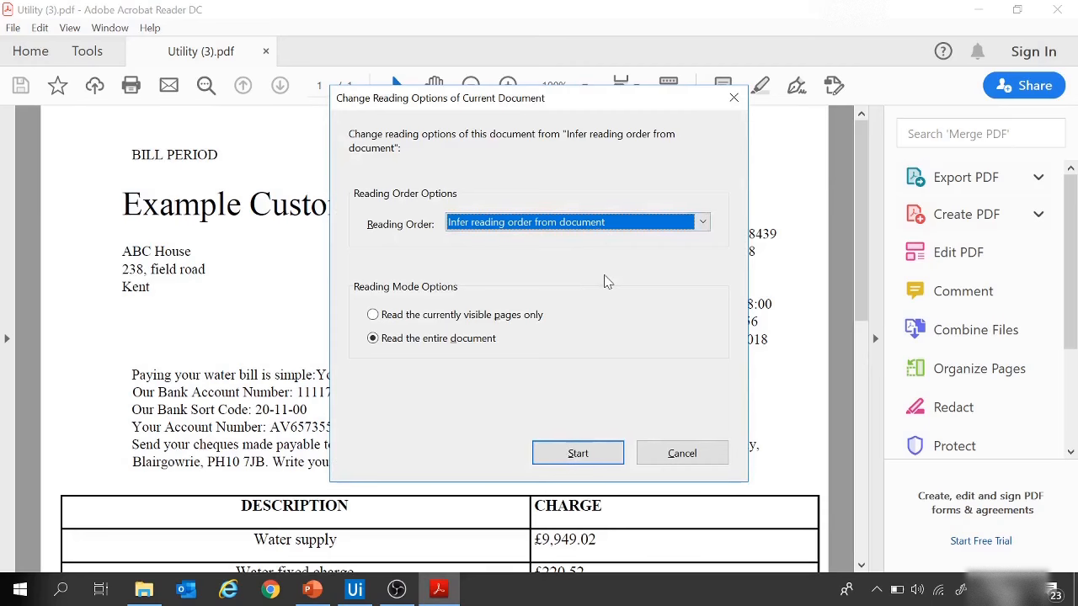
pyautogui.press('Return')
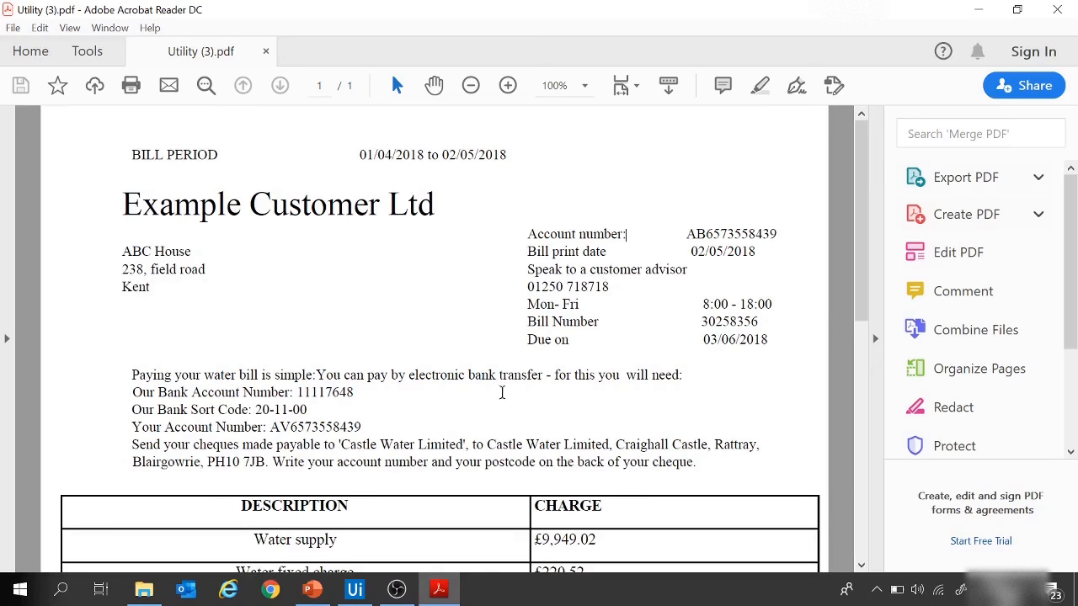
# Step: Switch back to UiPath Studio, find the Send Hotkey activity and place a second one between the existing Send Hotkey and Anchor Base
pyautogui.click(355, 589)
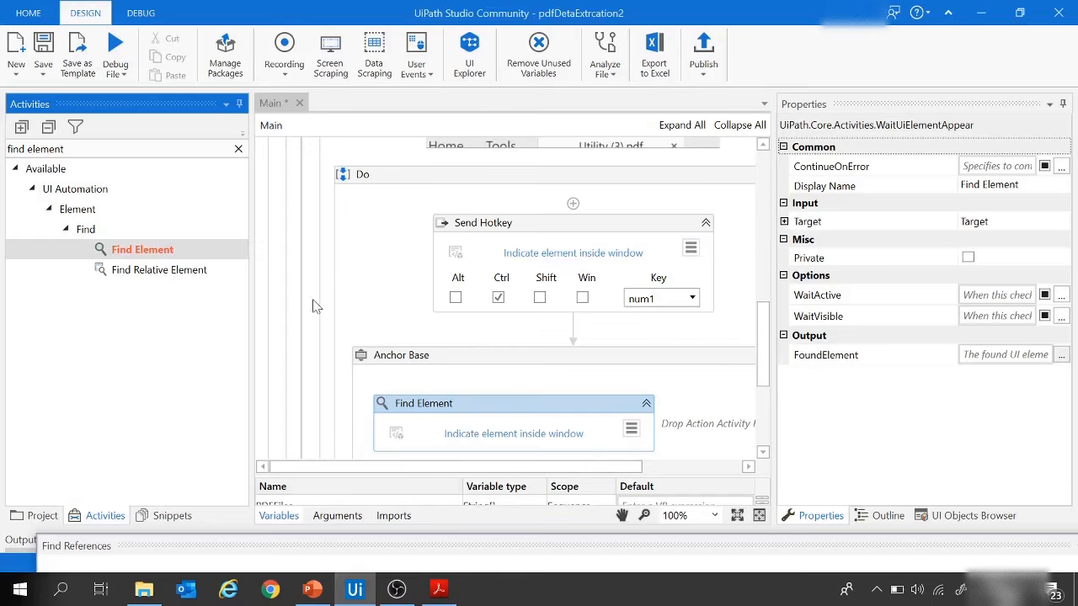
pyautogui.moveTo(73, 150); pyautogui.dragTo(4, 152)
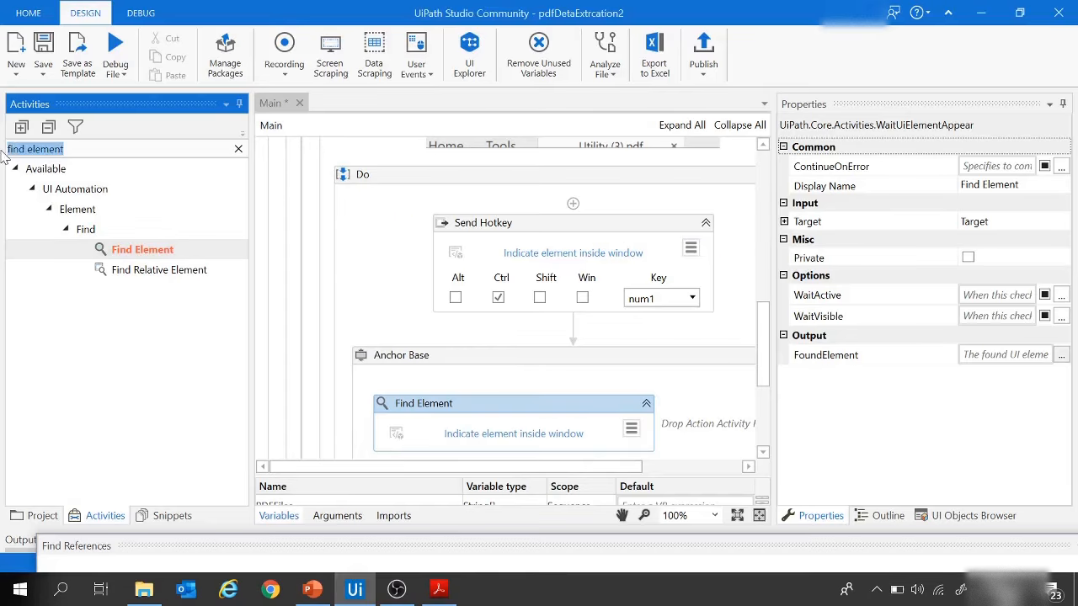
pyautogui.write('send')
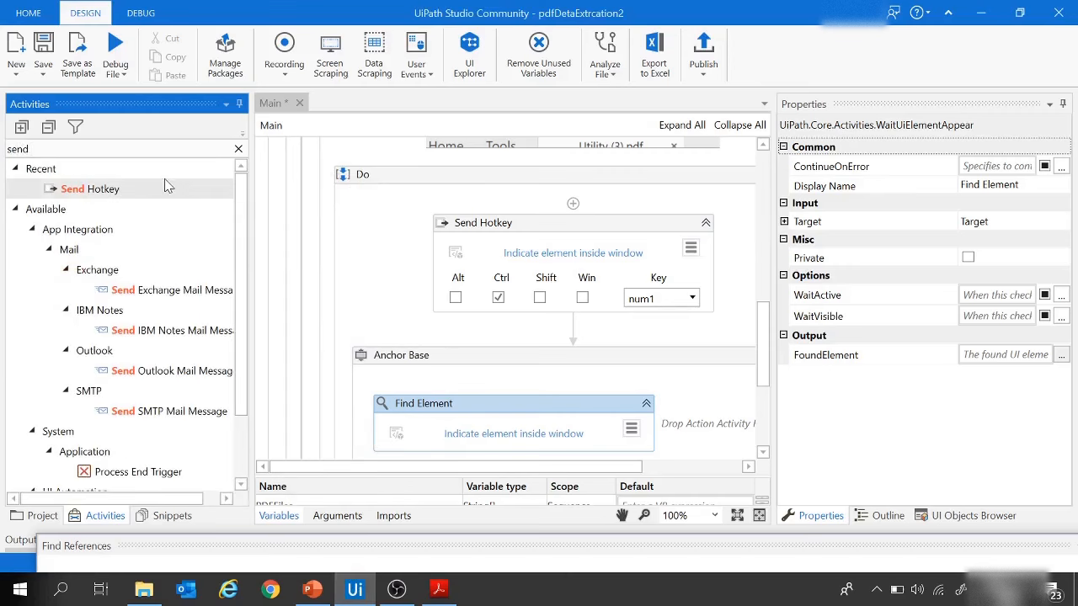
pyautogui.moveTo(108, 187); pyautogui.dragTo(573, 328)
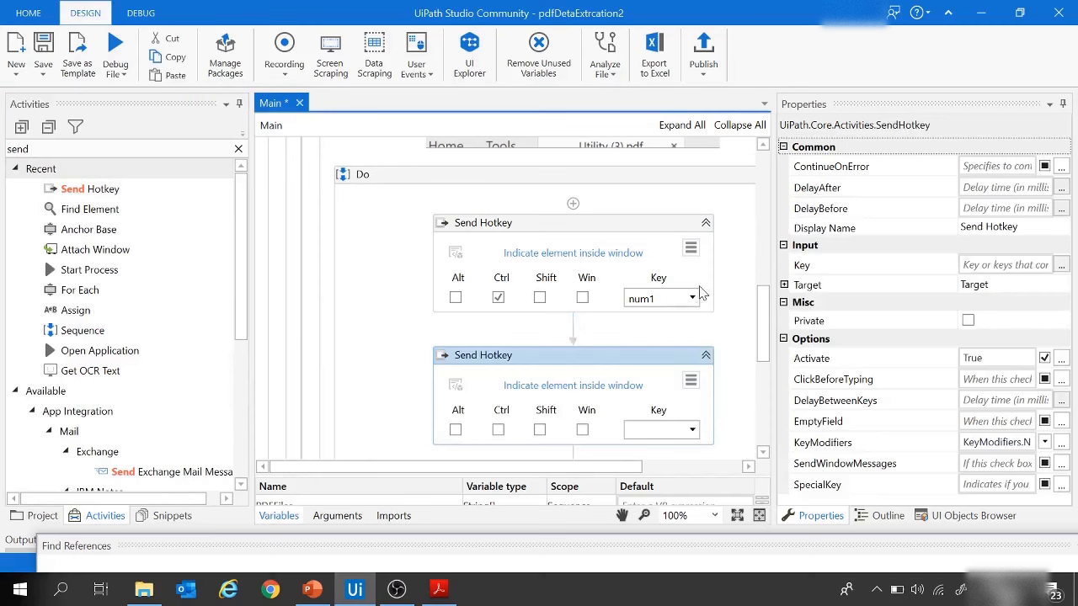
# Step: Set the second Send Hotkey's combination to the Ctrl and Shift modifiers with the num5 key
pyautogui.scroll(-1, 698, 289)
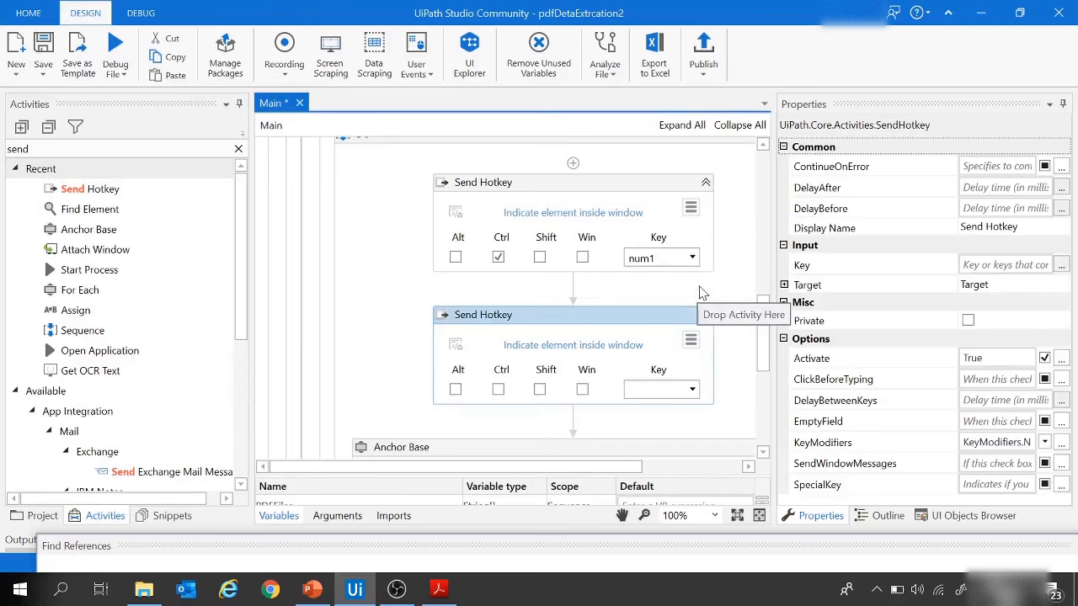
pyautogui.click(498, 389)
pyautogui.click(539, 389)
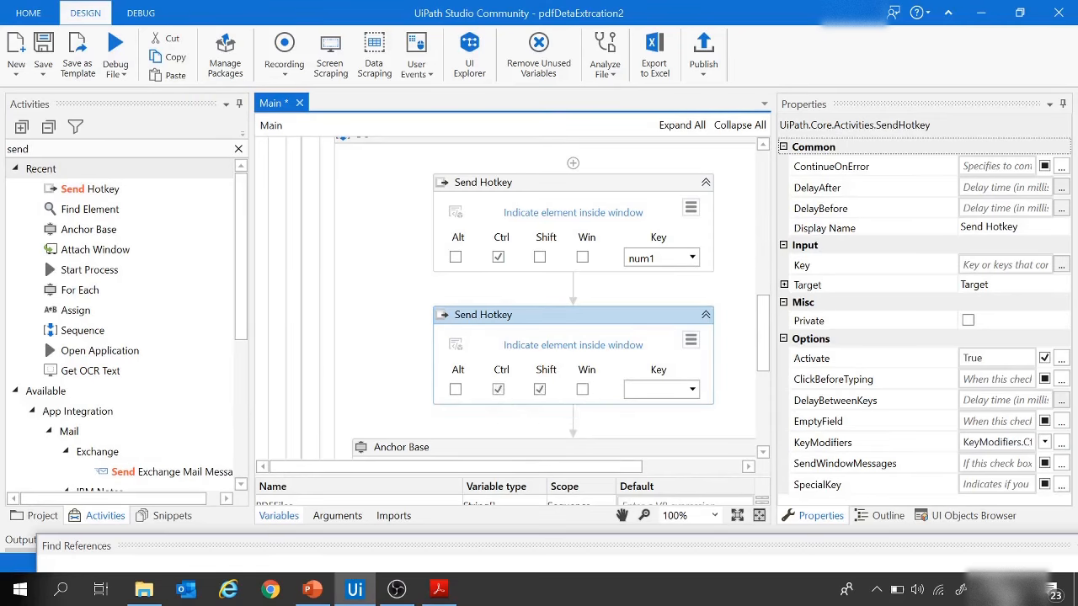
pyautogui.click(692, 389)
pyautogui.scroll(-3, 665, 505)
pyautogui.scroll(-3, 665, 508)
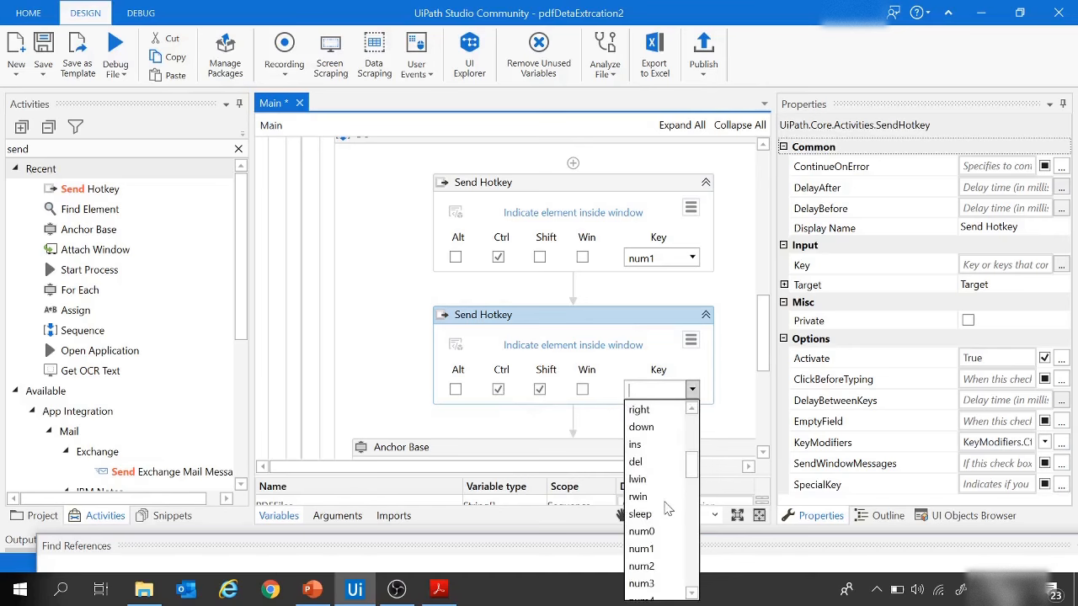
pyautogui.click(644, 566)
# Step: Place a third Send Hotkey below the Ctrl+Shift+num5 one and set its key to I without modifiers
pyautogui.scroll(-2, 547, 379)
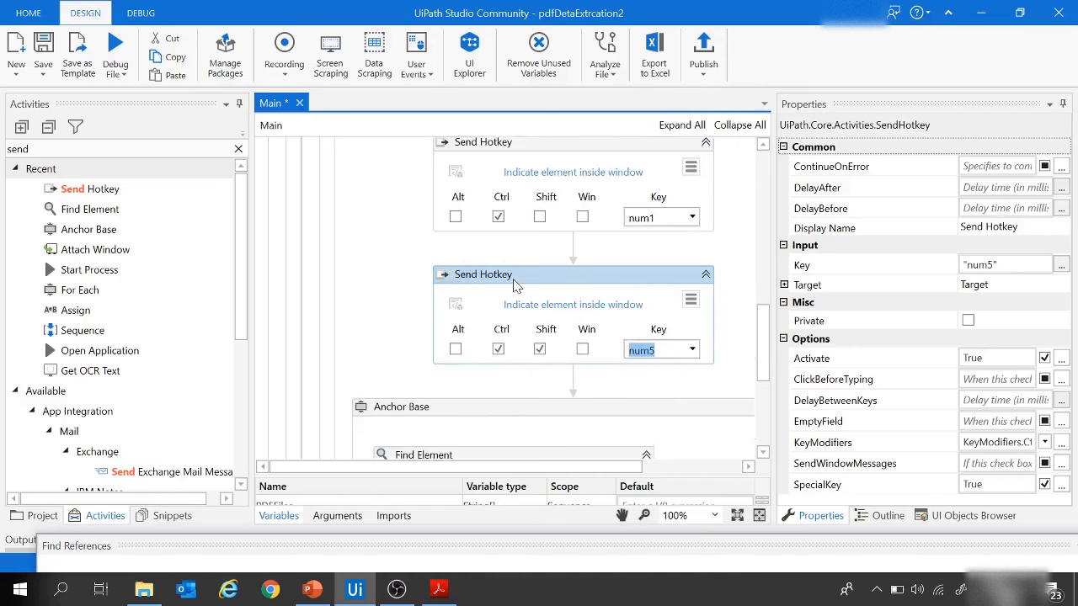
pyautogui.moveTo(118, 190); pyautogui.dragTo(572, 339)
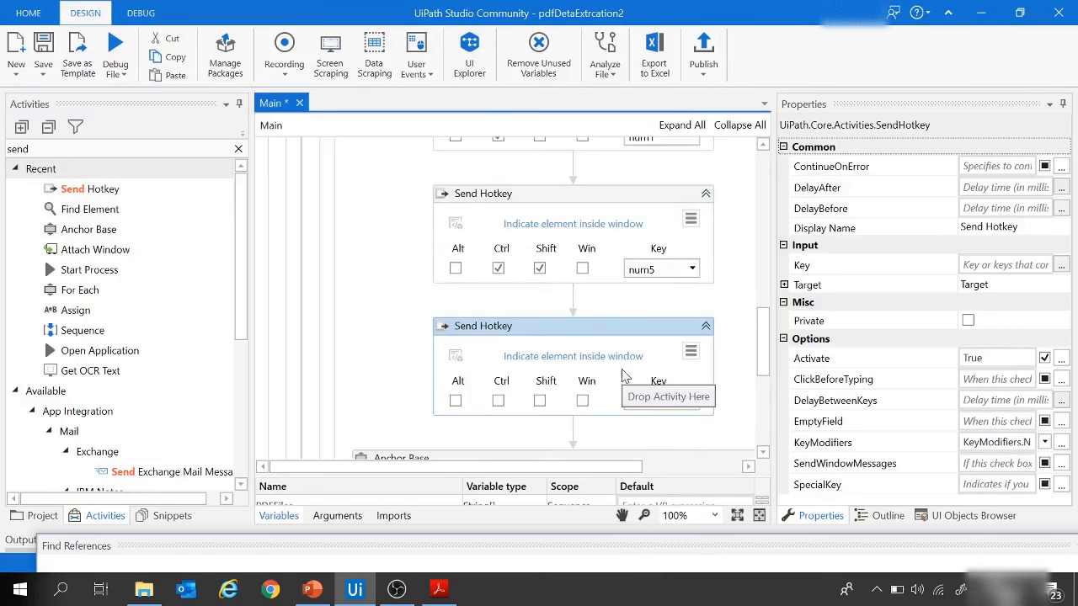
pyautogui.click(644, 401)
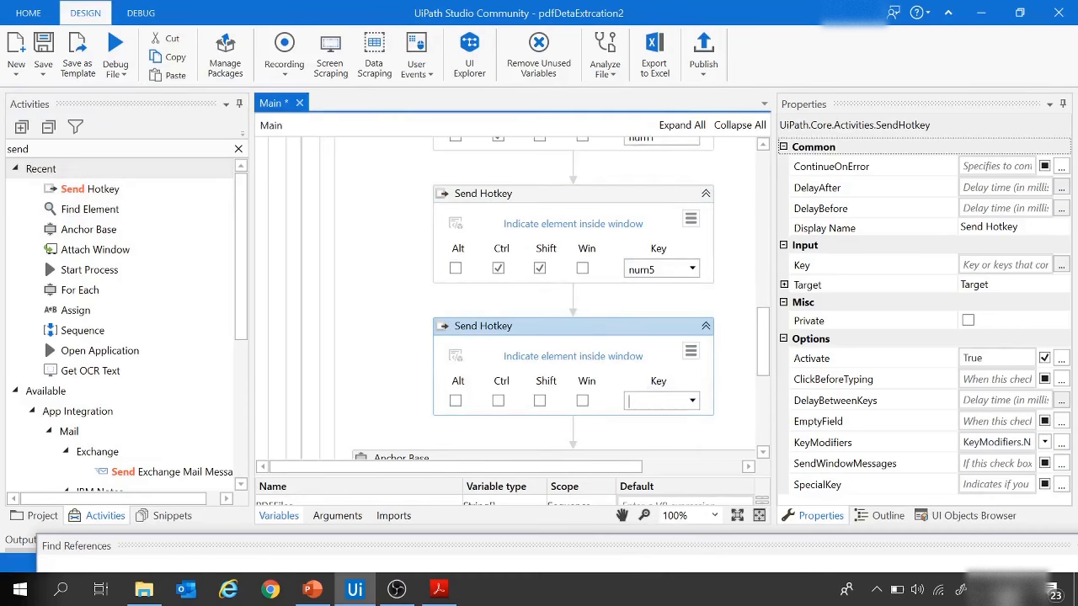
pyautogui.write('l')
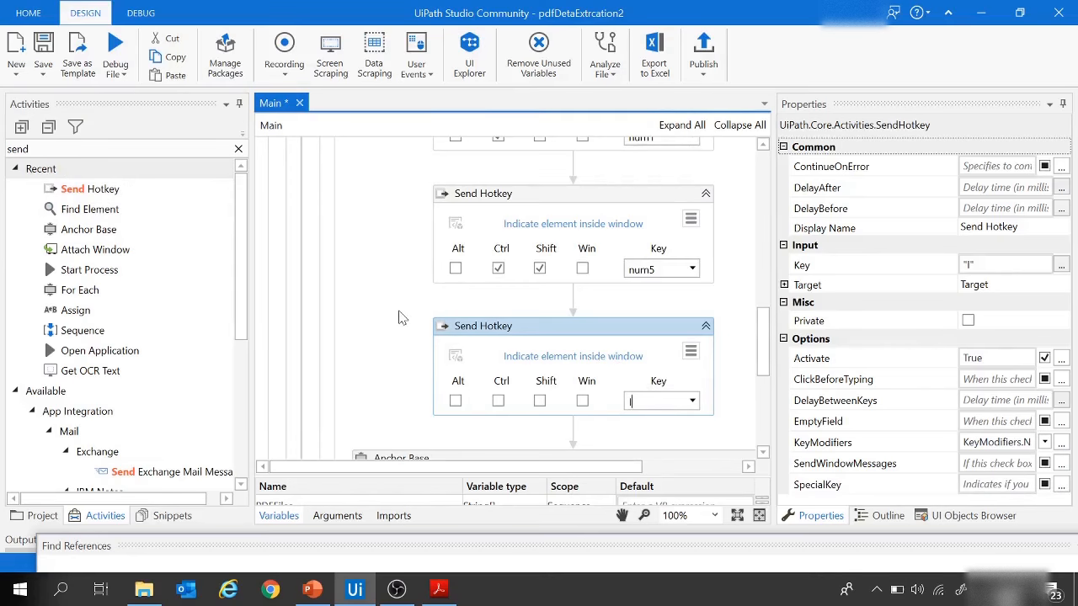
# Step: Place a fourth Send Hotkey directly above Anchor Base and set its key to enter without modifiers
pyautogui.scroll(-2, 400, 315)
pyautogui.moveTo(74, 190); pyautogui.dragTo(564, 350)
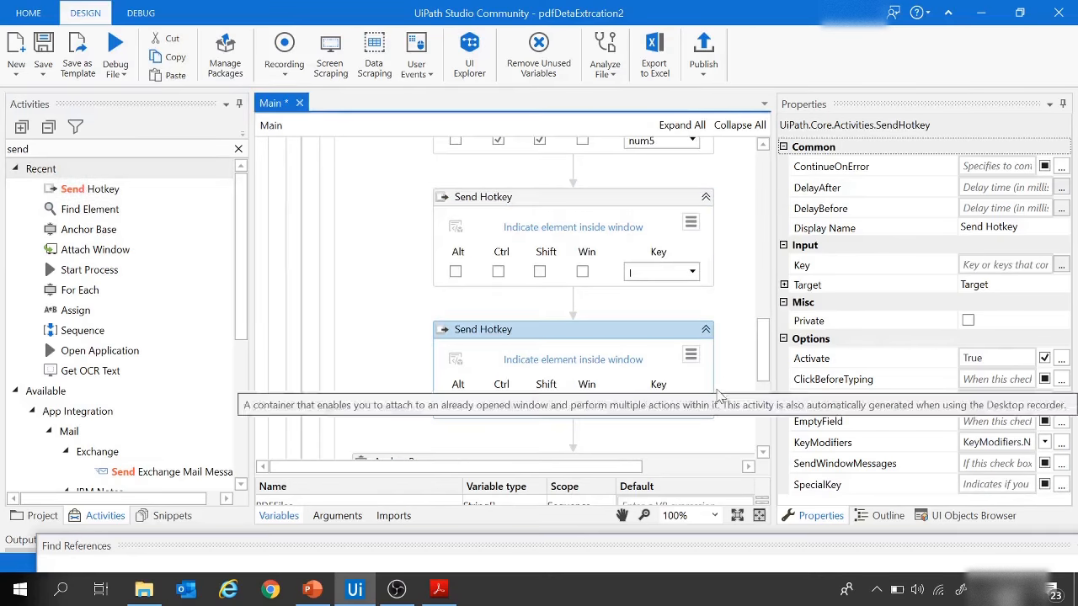
pyautogui.click(692, 404)
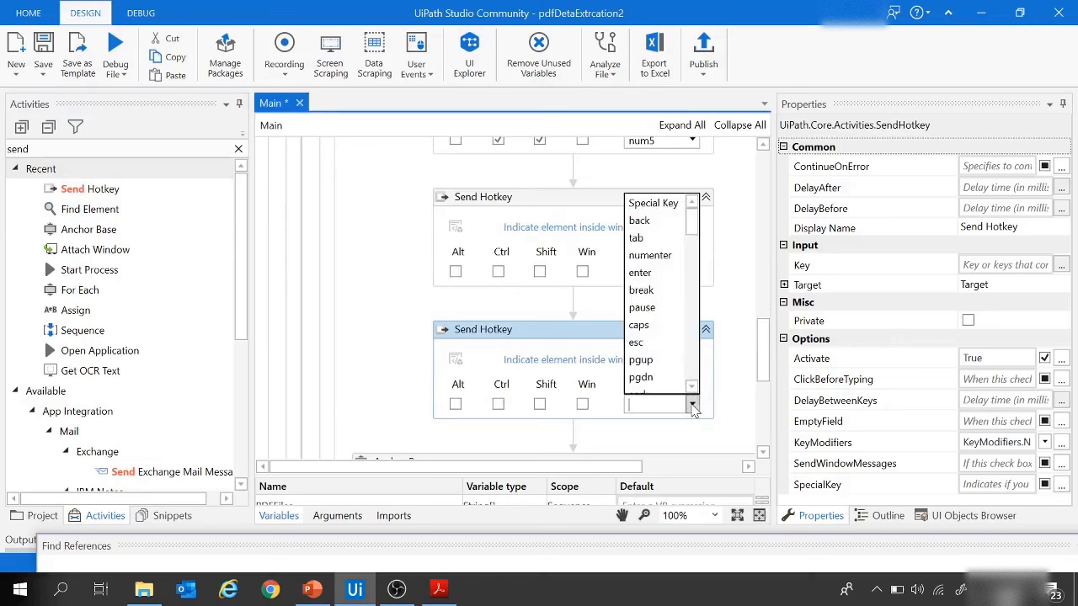
pyautogui.click(640, 273)
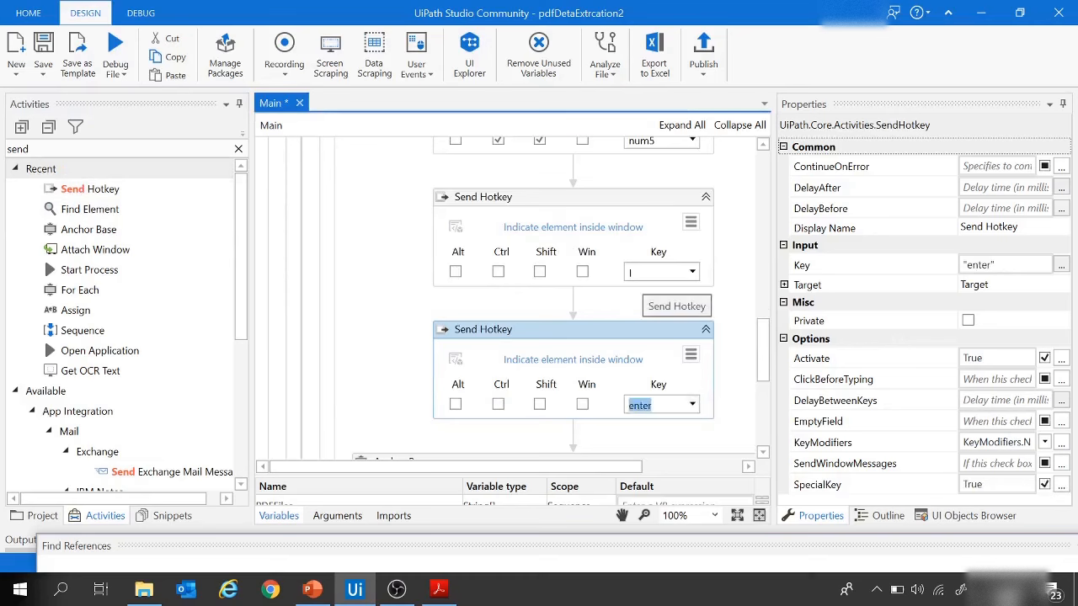
# Step: Change the key of the Send Hotkey directly above Anchor Base to break
pyautogui.scroll(-3, 657, 287)
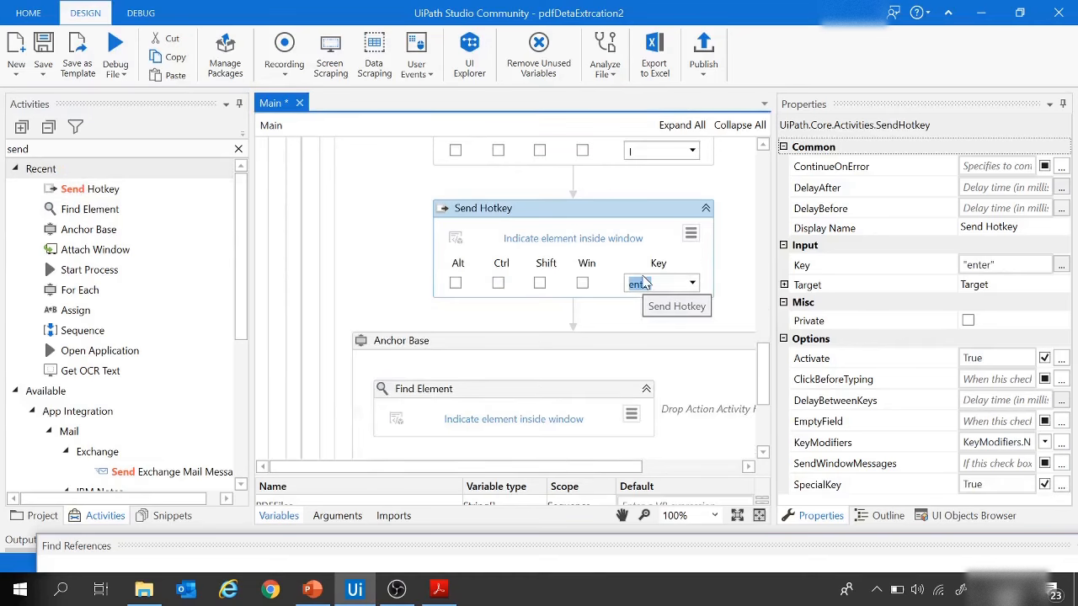
pyautogui.write('break')
# Step: Indicate the Account number: label in Utility (3).pdf as the target of the Find Element activity in Anchor Base
pyautogui.scroll(-2, 529, 354)
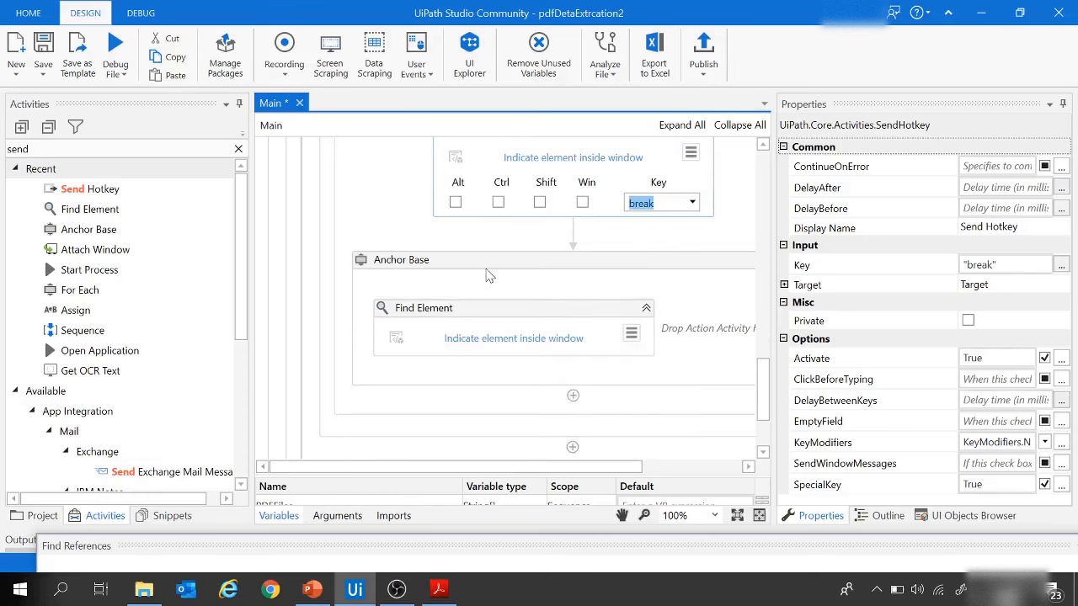
pyautogui.click(487, 343)
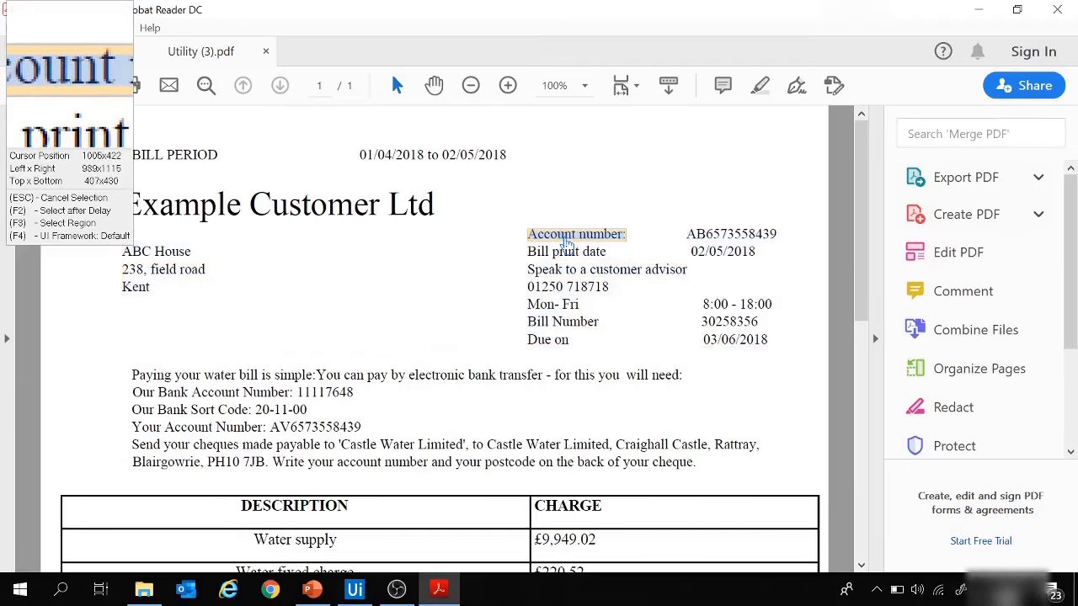
pyautogui.click(567, 244)
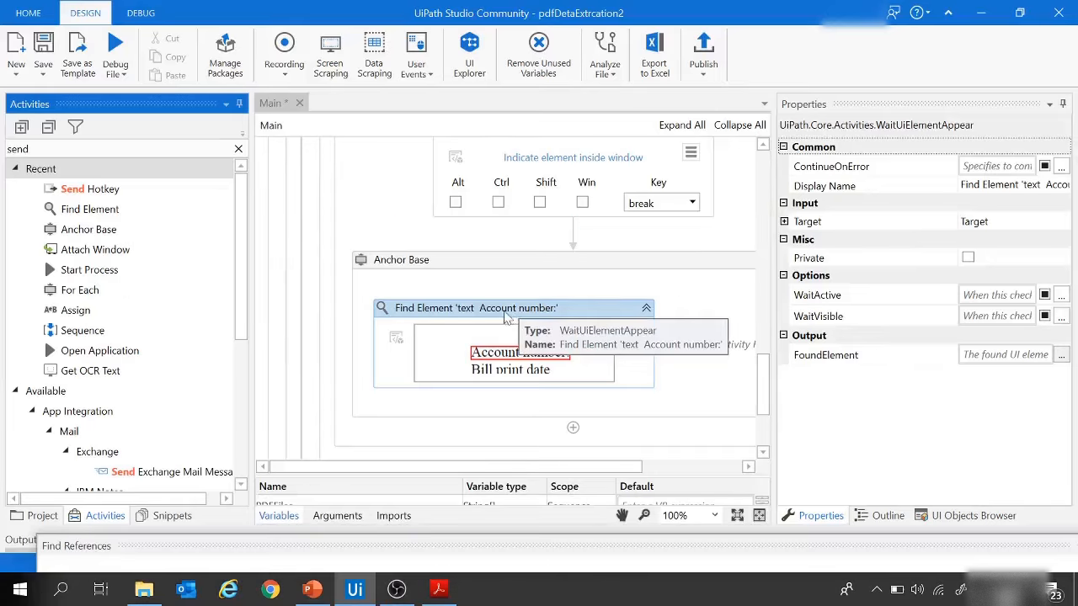
# Step: Examine the Find Element activity's target selector in the Selector Editor, including the document pane, row and text lines
pyautogui.click(410, 315)
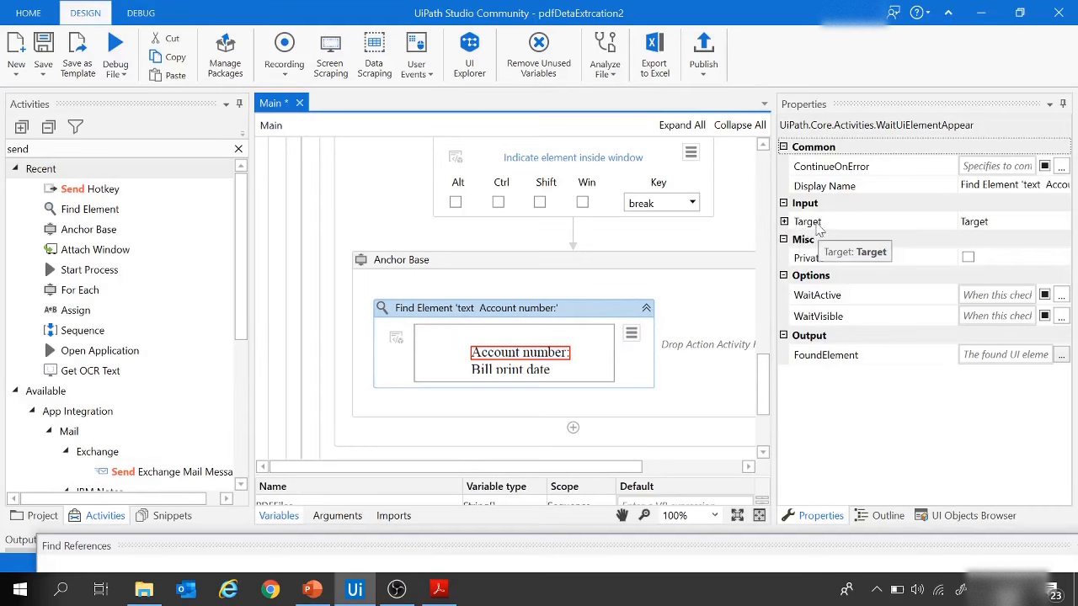
pyautogui.click(784, 222)
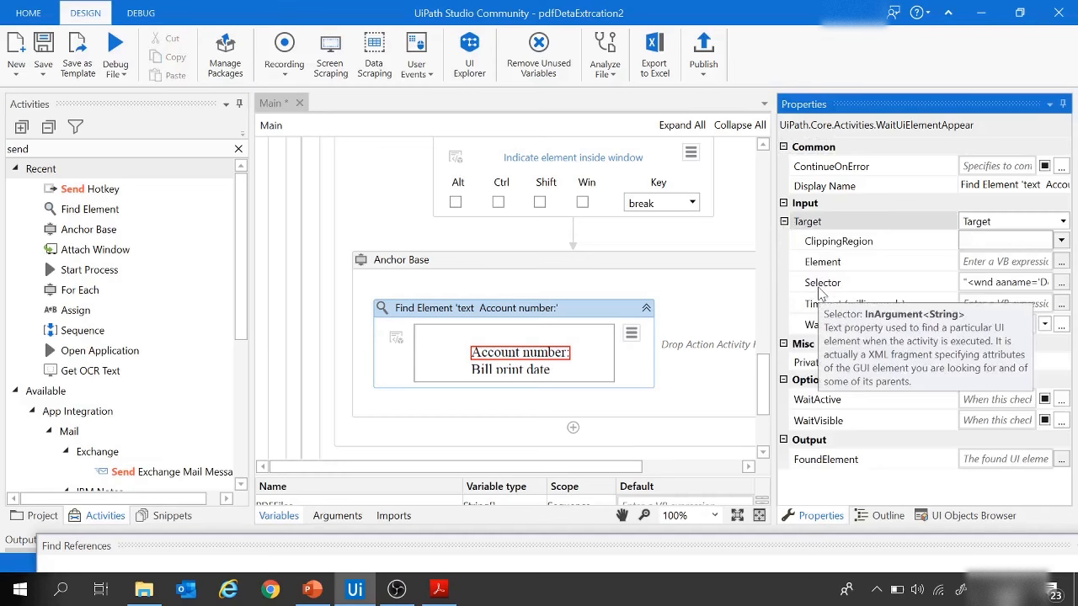
pyautogui.click(1064, 285)
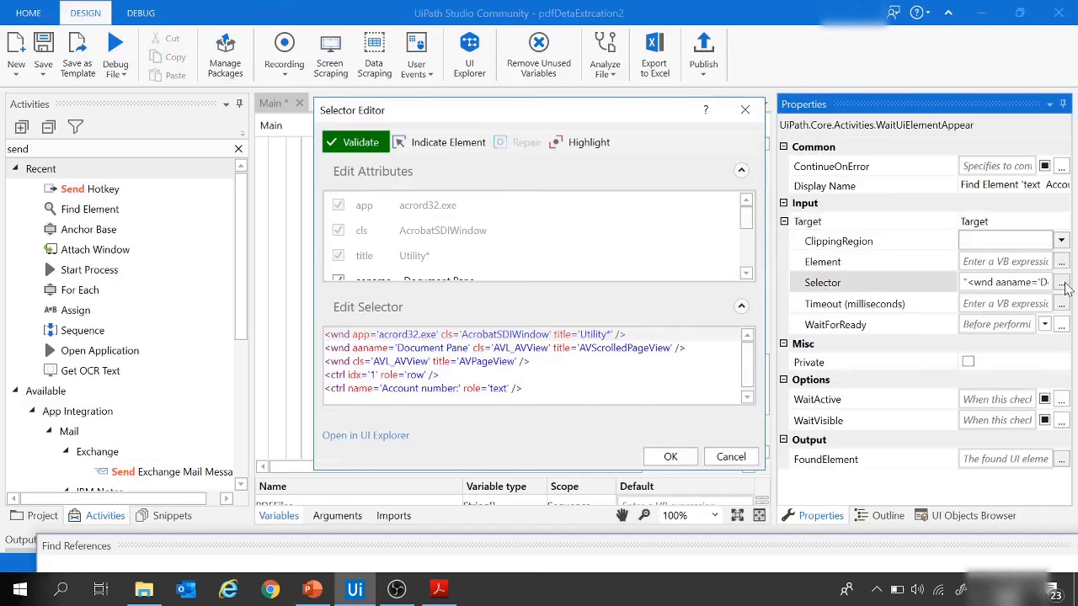
pyautogui.moveTo(523, 385); pyautogui.dragTo(325, 345)
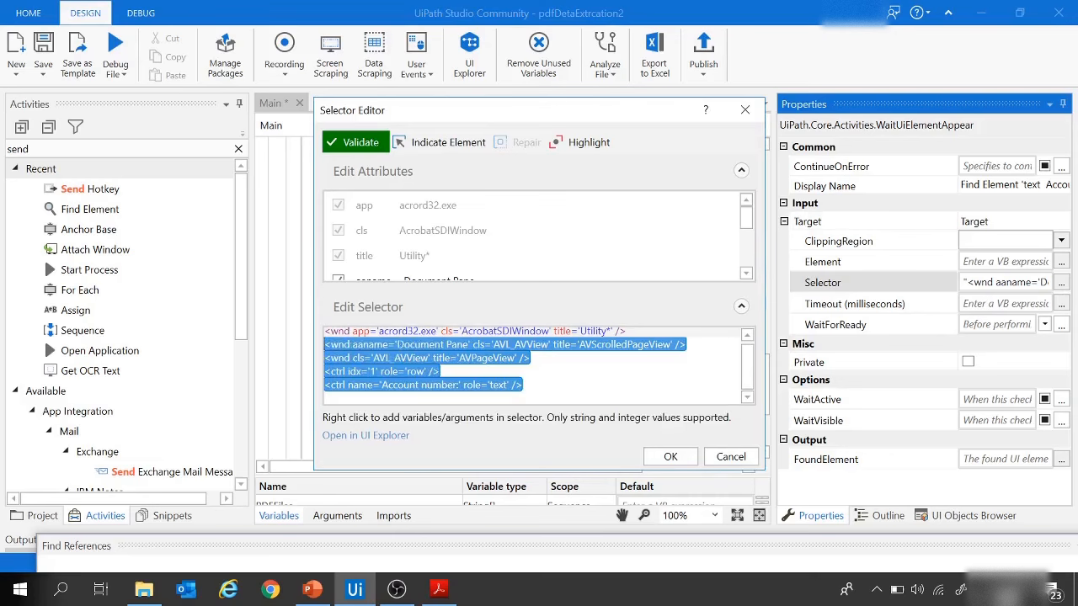
pyautogui.click(607, 387)
pyautogui.scroll(1, 608, 370)
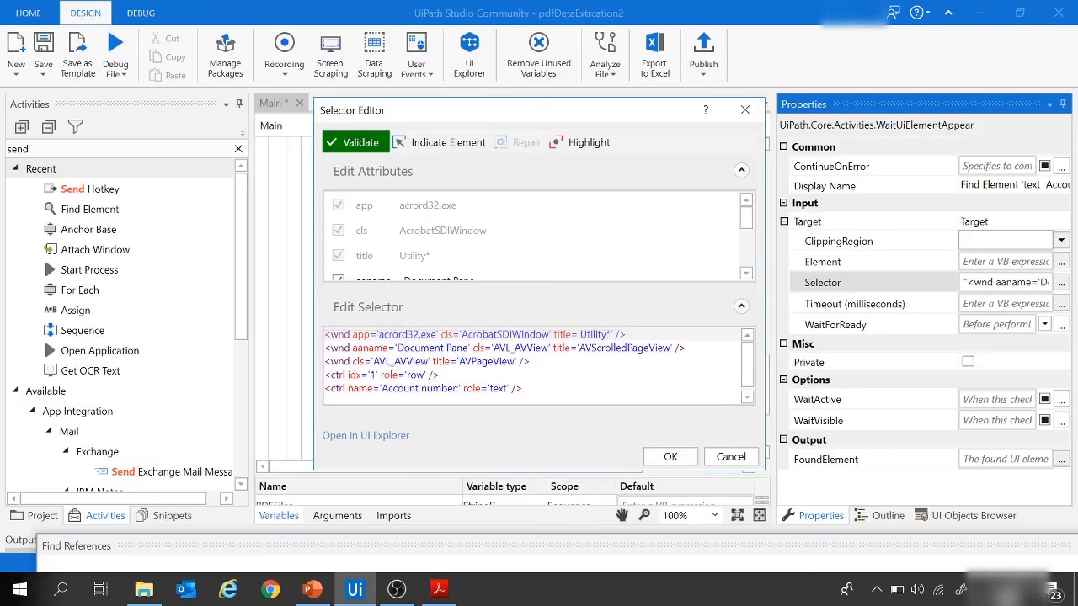
pyautogui.click(672, 457)
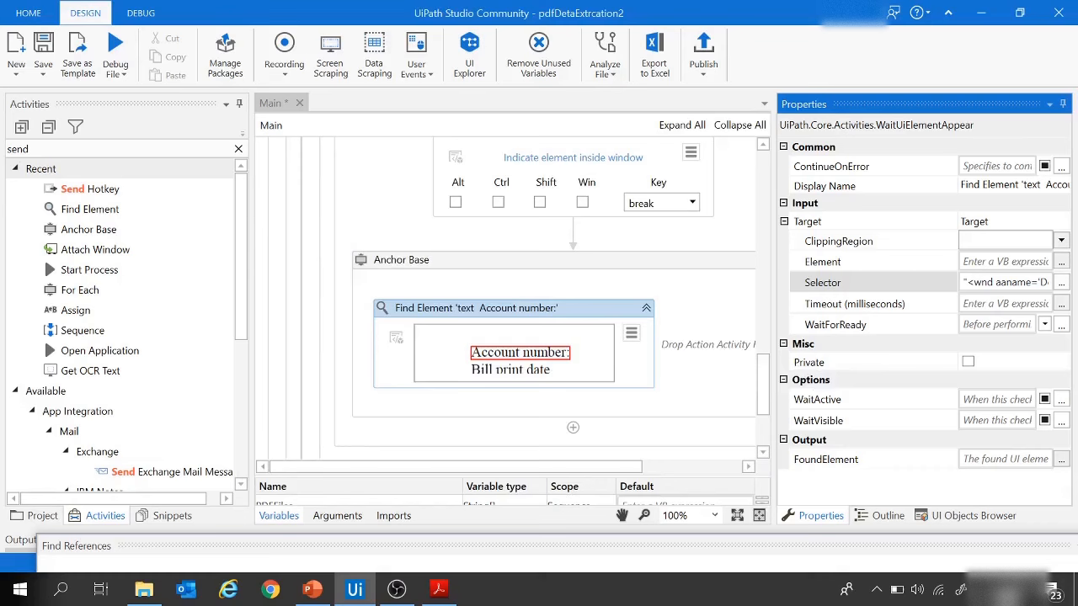
# Step: Add a Get Text activity to Anchor Base and indicate the account number value beside its label in Utility (3).pdf as the target
pyautogui.hotkey('ctrl', 'alt', 'f')
pyautogui.write('GET')
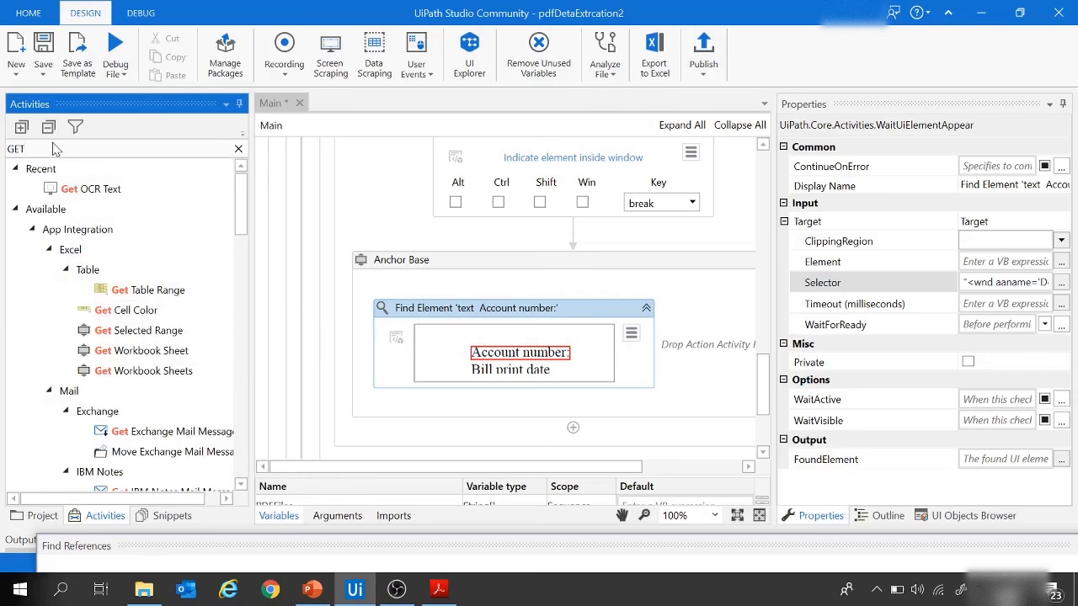
pyautogui.write('TEX')
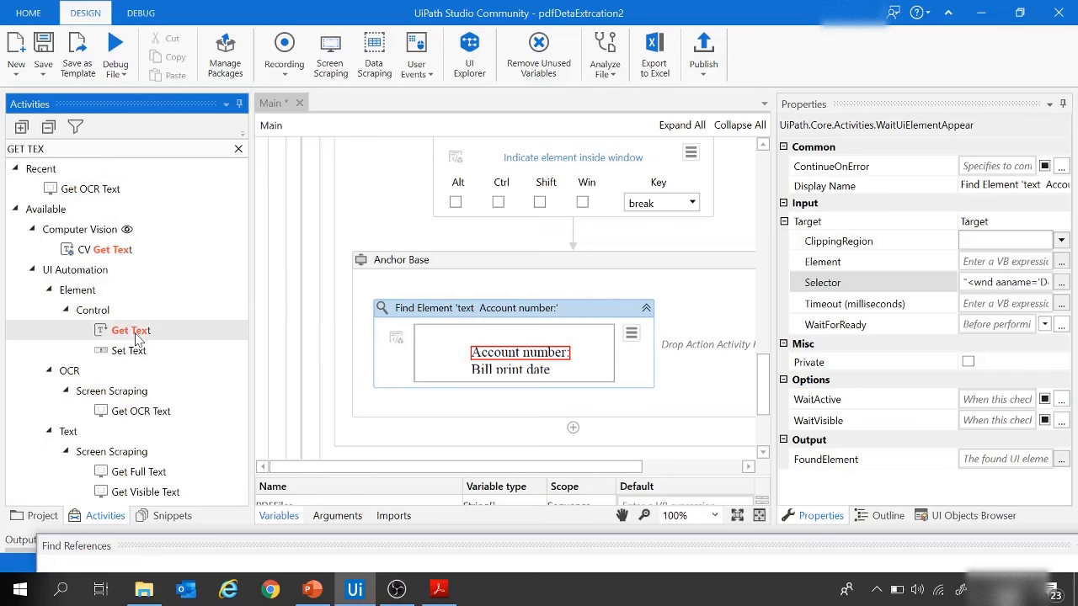
pyautogui.moveTo(132, 332); pyautogui.dragTo(707, 350)
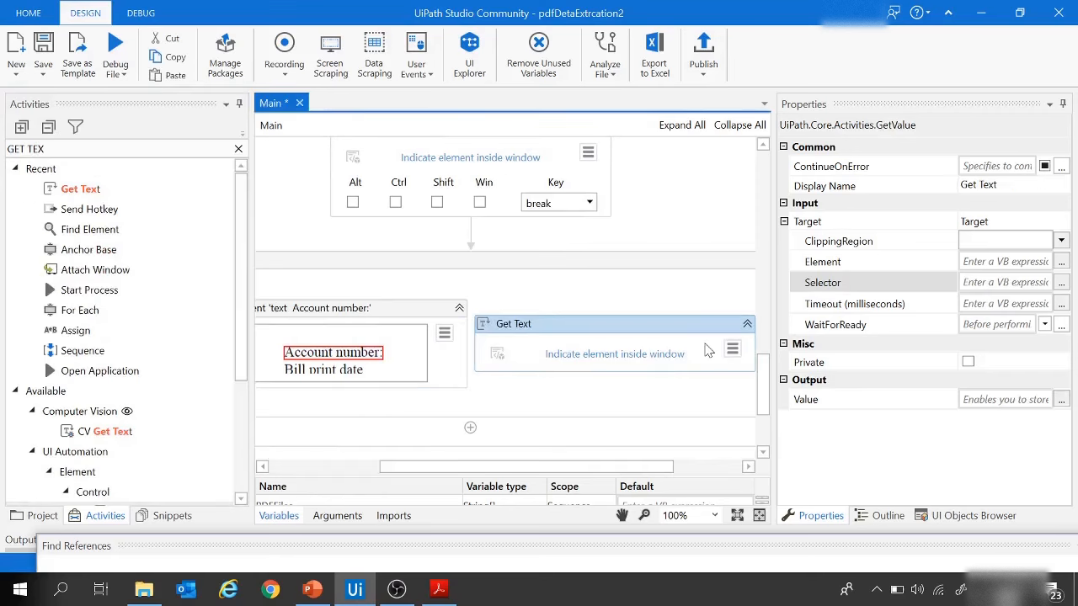
pyautogui.click(615, 361)
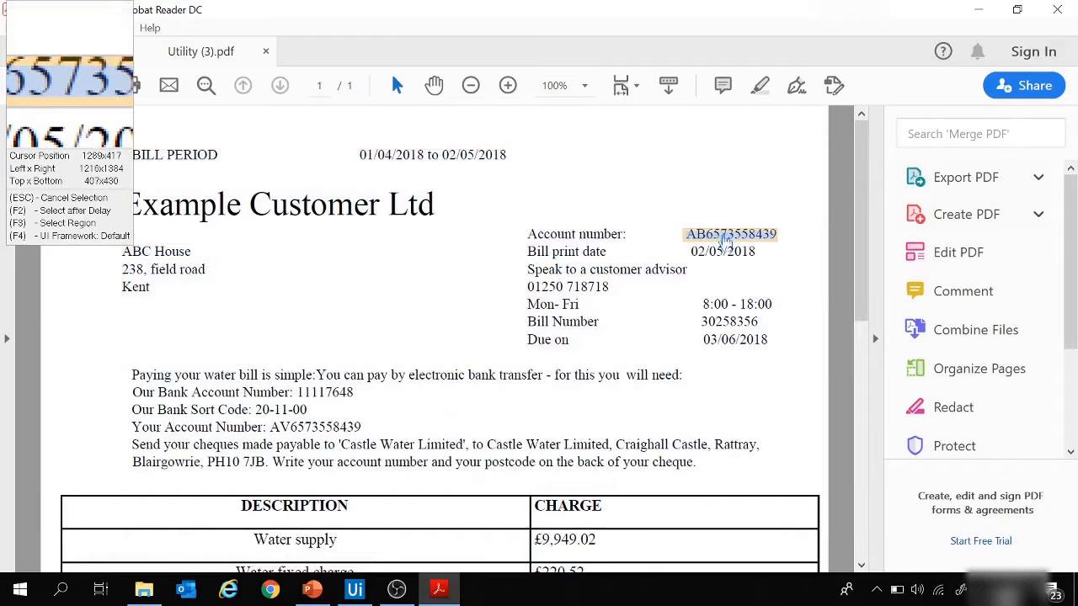
pyautogui.click(720, 240)
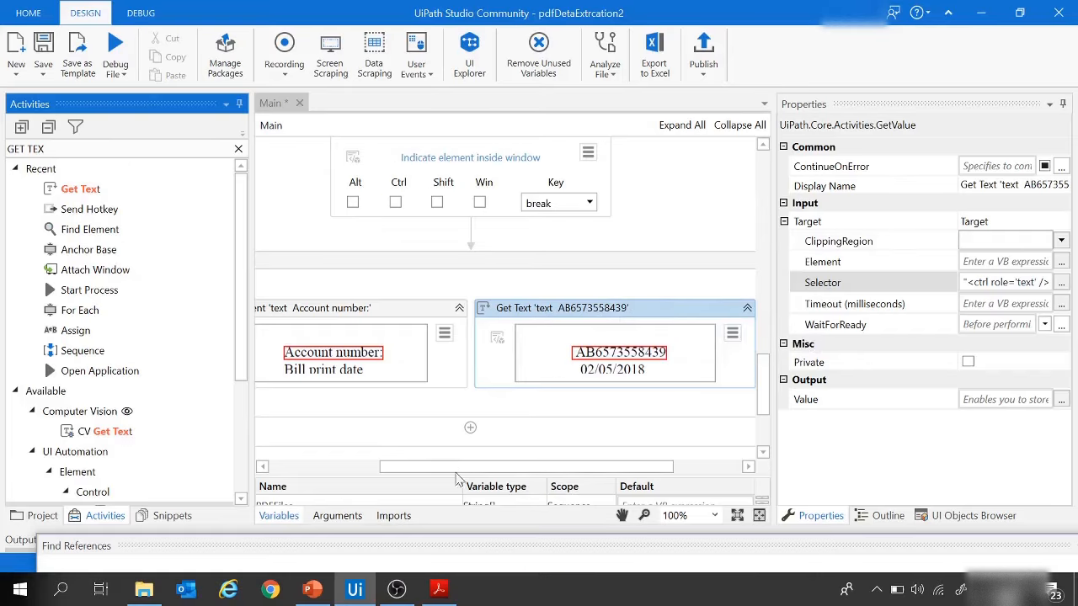
# Step: Set the AnchorPosition of Anchor Base to Left, matching the label's position relative to the account number in the PDF
pyautogui.moveTo(461, 466); pyautogui.dragTo(352, 466)
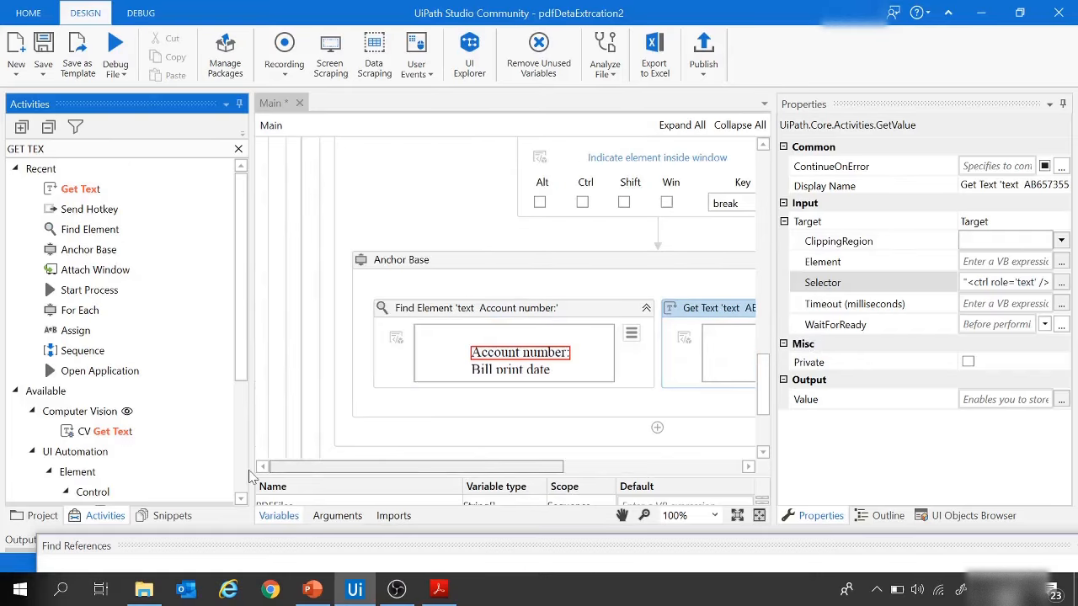
pyautogui.click(442, 268)
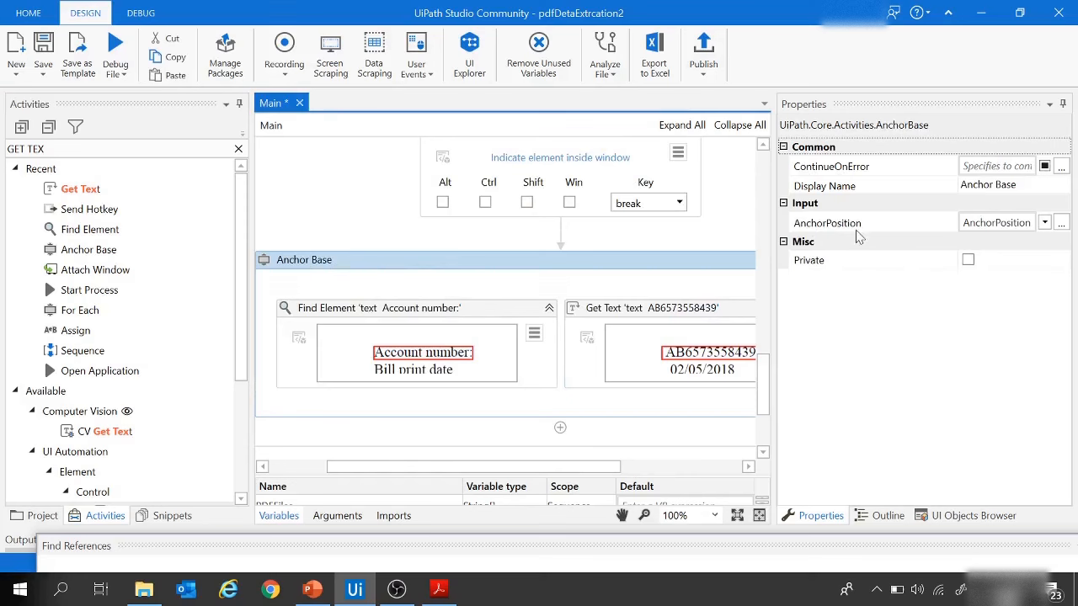
pyautogui.click(1045, 223)
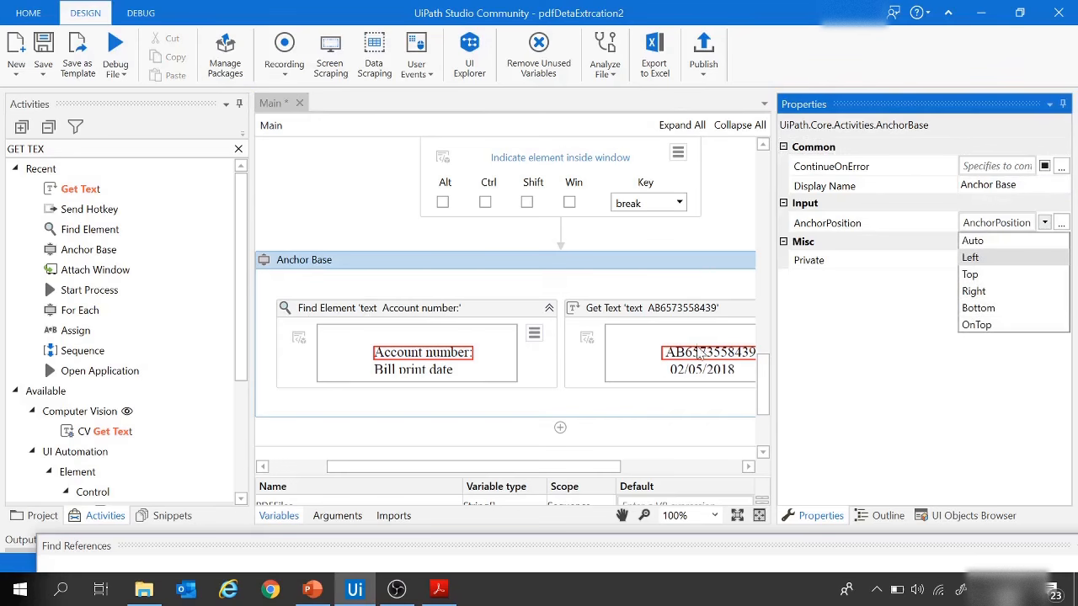
pyautogui.click(438, 589)
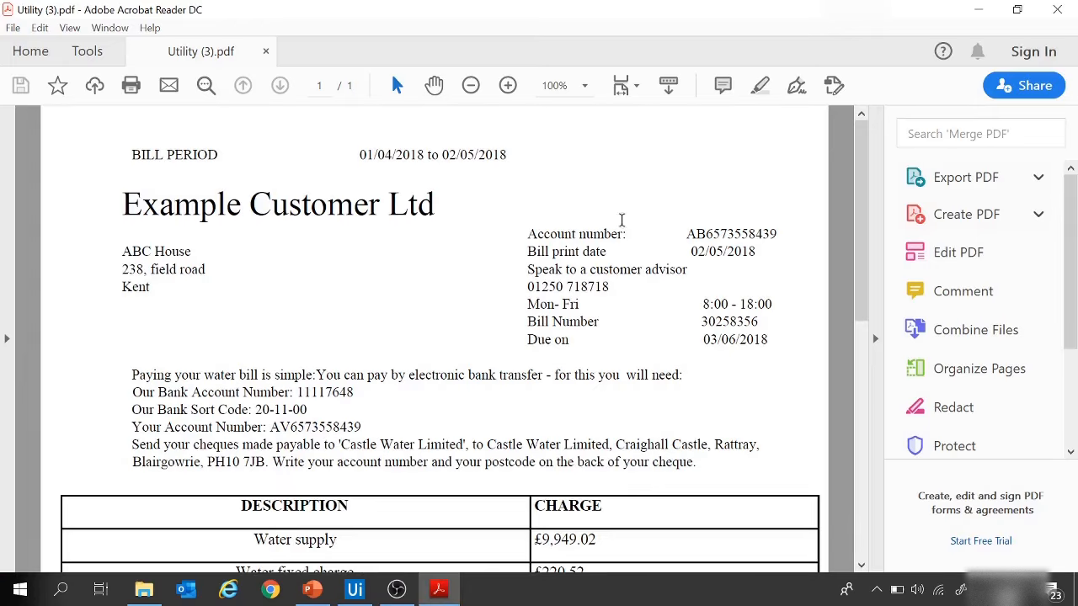
pyautogui.moveTo(529, 235); pyautogui.dragTo(591, 238)
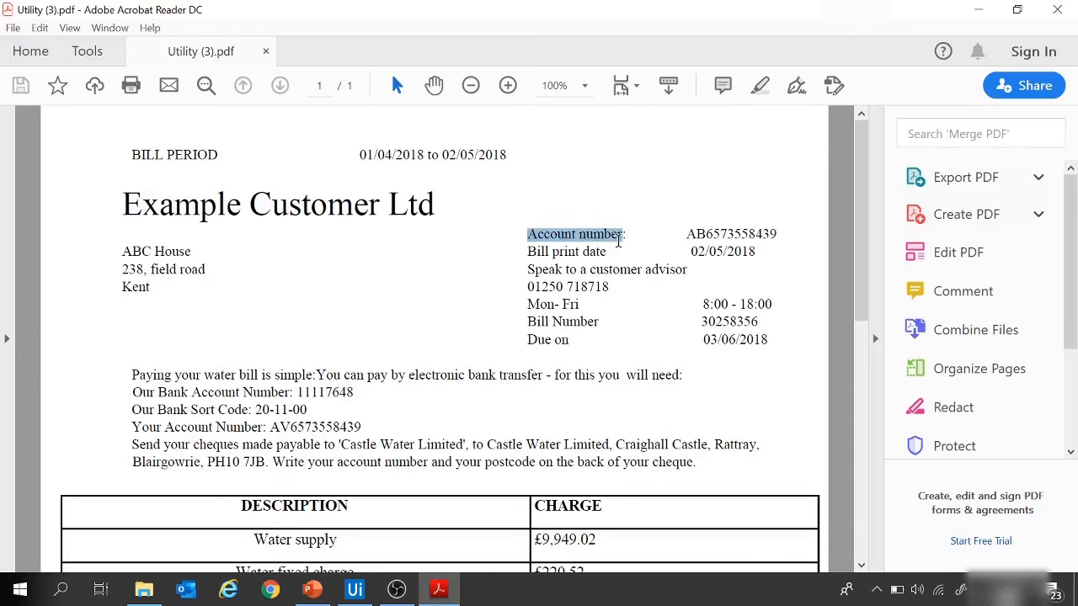
pyautogui.moveTo(698, 235); pyautogui.dragTo(784, 234)
pyautogui.click(357, 591)
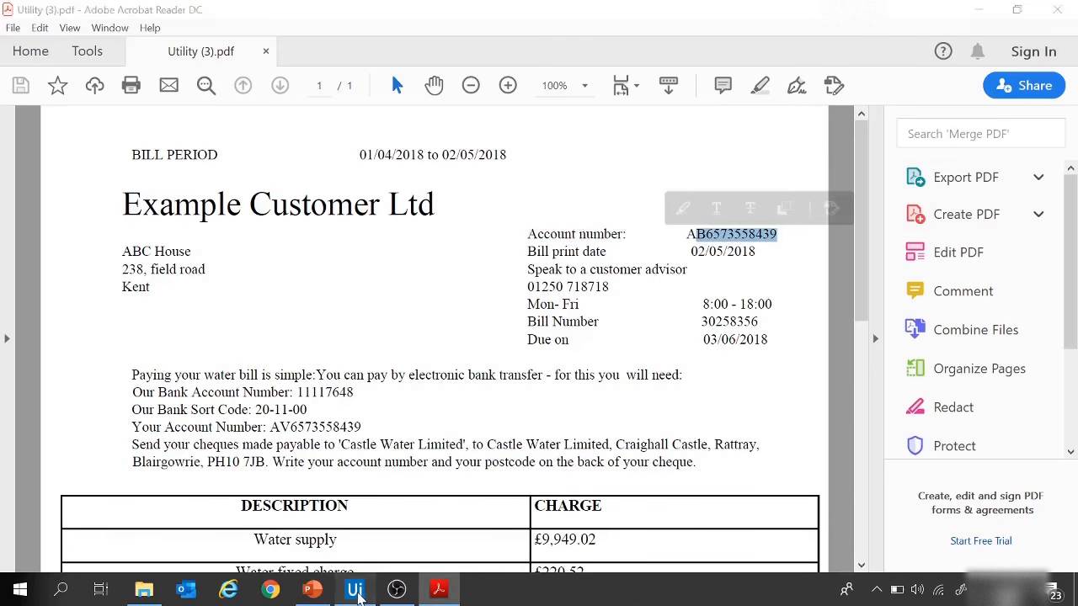
pyautogui.click(1045, 223)
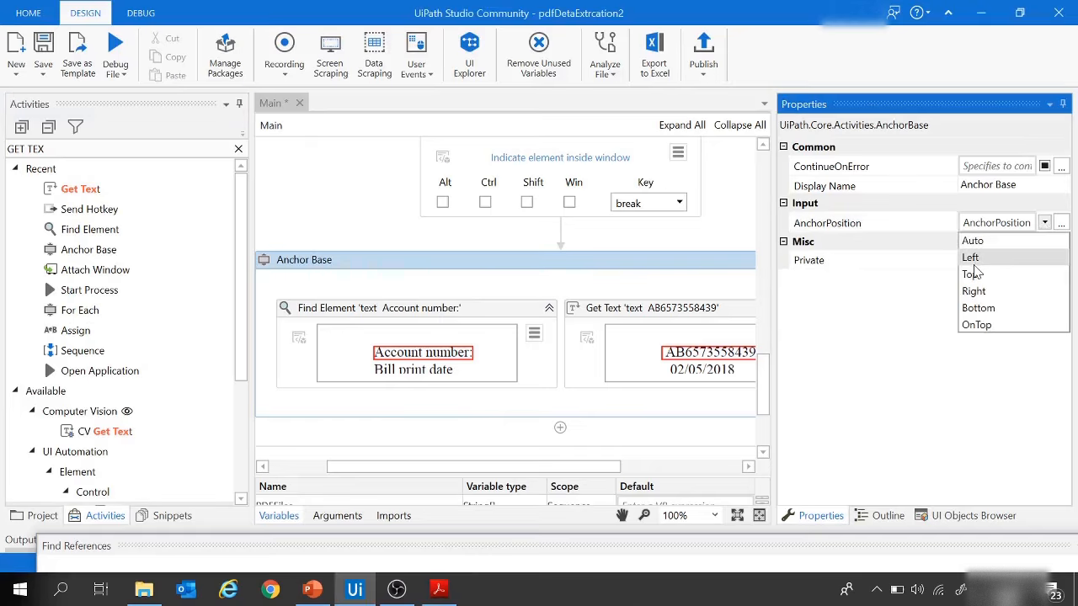
pyautogui.click(971, 258)
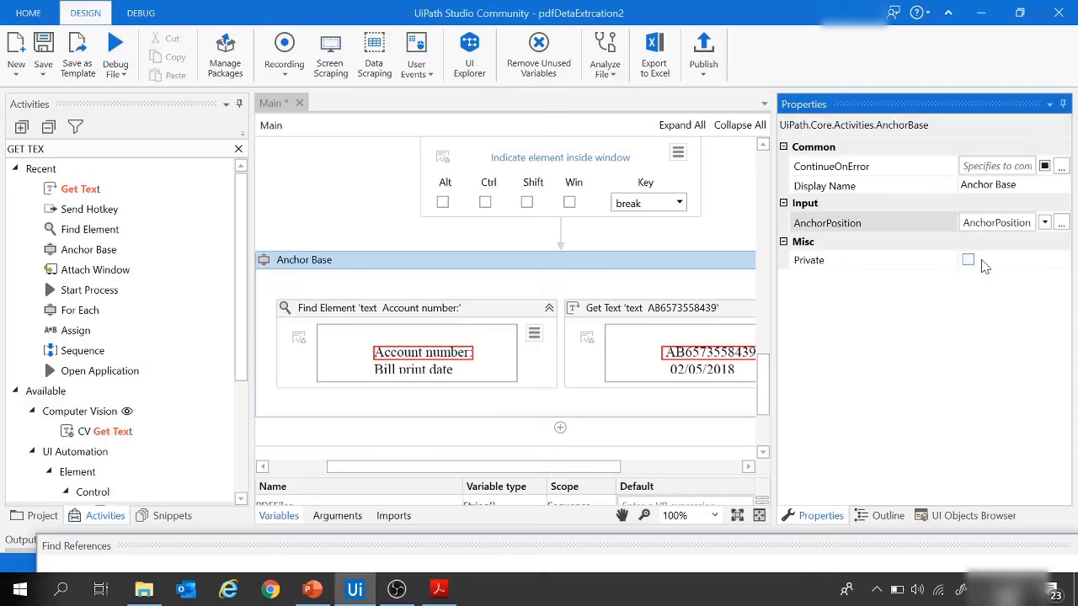
# Step: Store the output value of the account number Get Text activity in a new variable named AccountNum
pyautogui.click(683, 309)
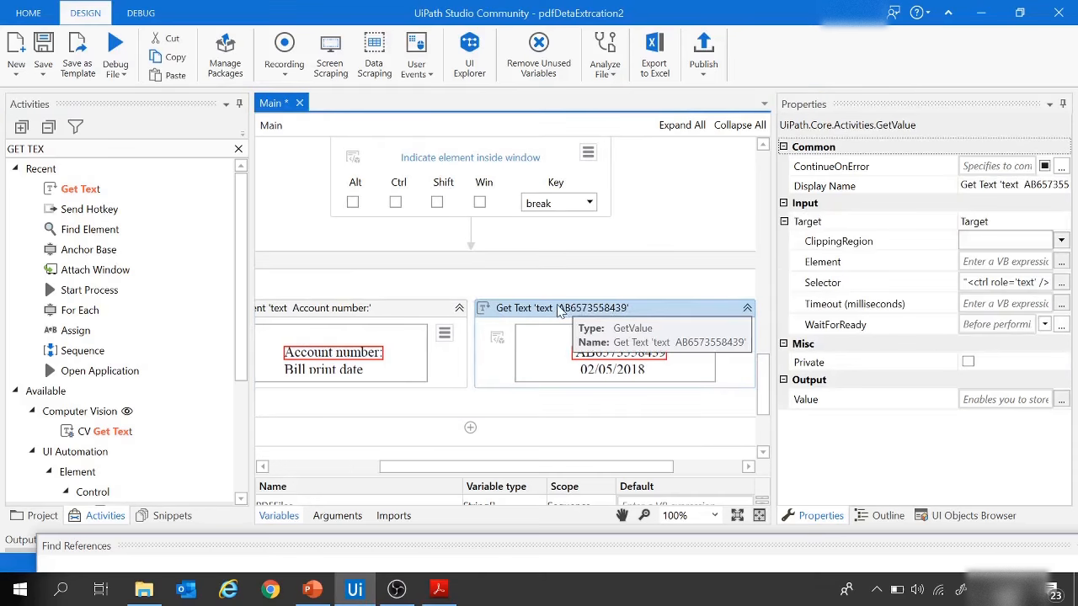
pyautogui.click(970, 399)
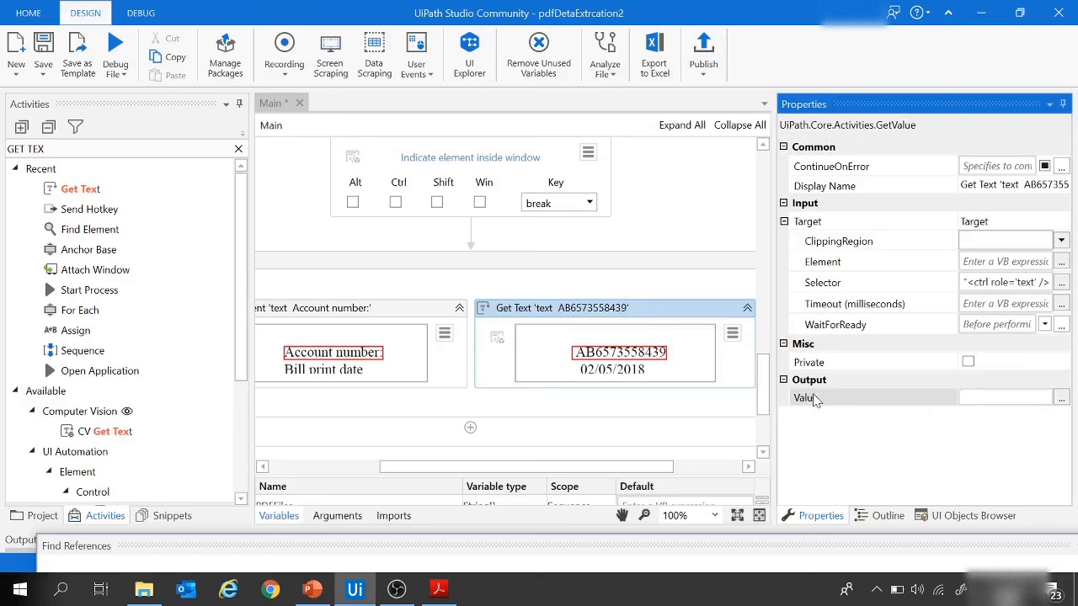
pyautogui.rightClick(984, 401)
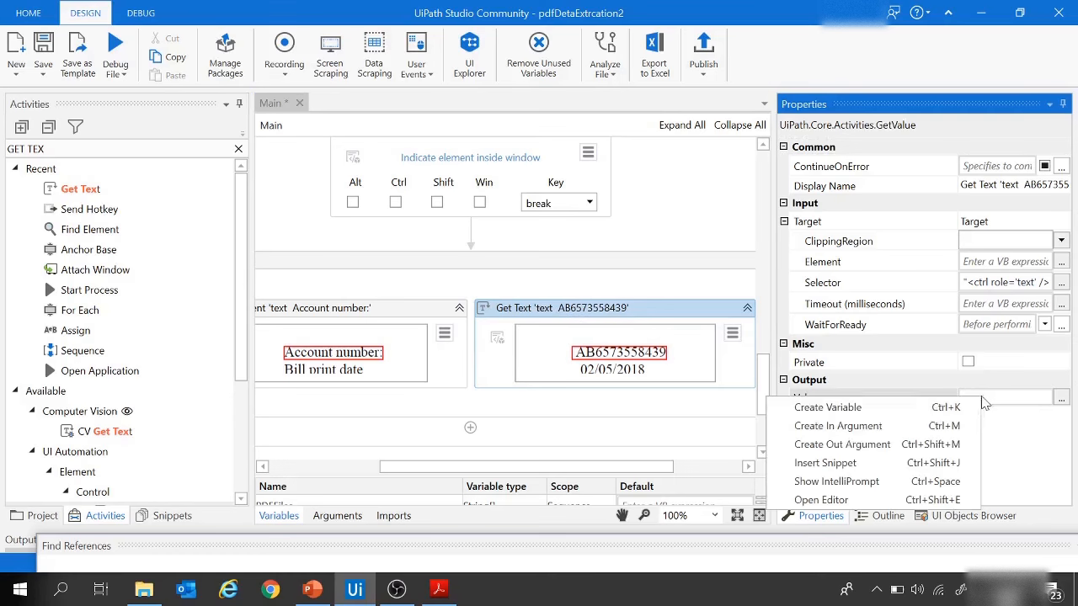
pyautogui.click(846, 408)
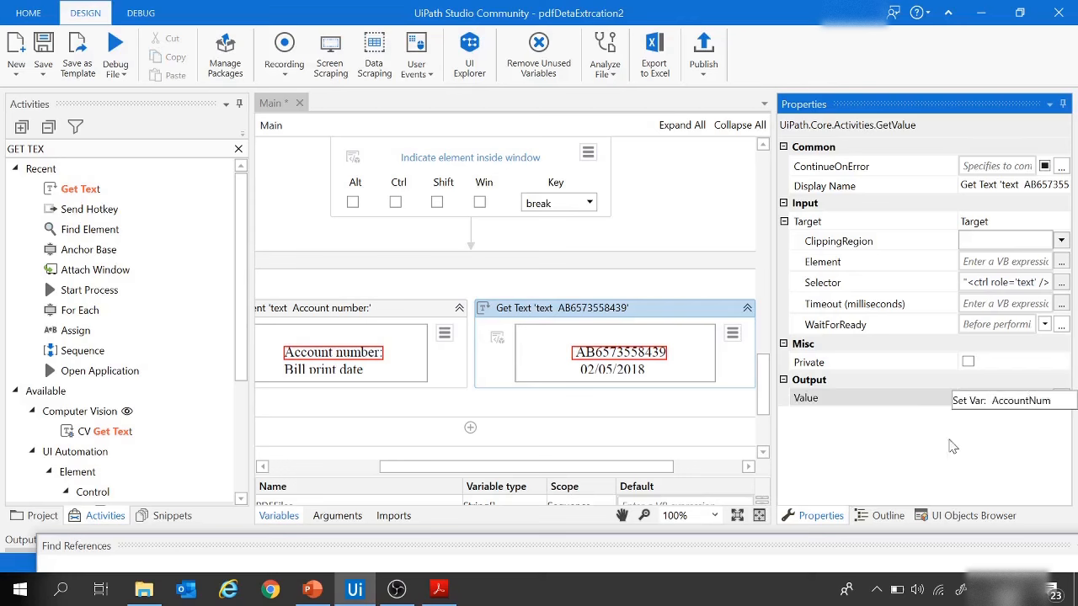
pyautogui.press('Return')
# Step: Check the customer advisor phone line in Utility (3).pdf and add a second Anchor Base below the first one
pyautogui.click(438, 590)
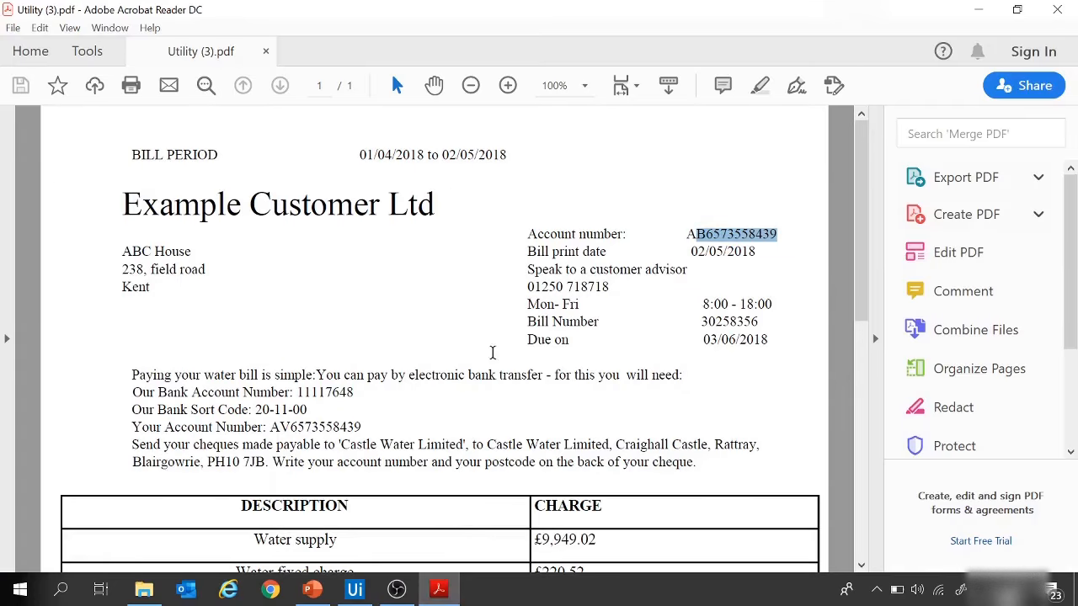
pyautogui.moveTo(532, 270); pyautogui.dragTo(603, 291)
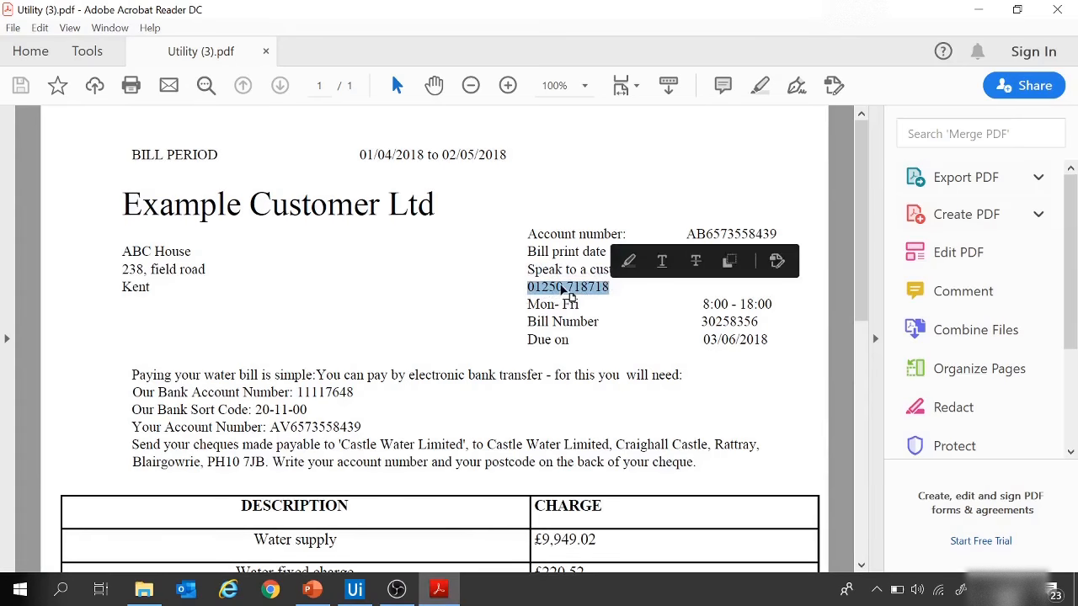
pyautogui.click(354, 589)
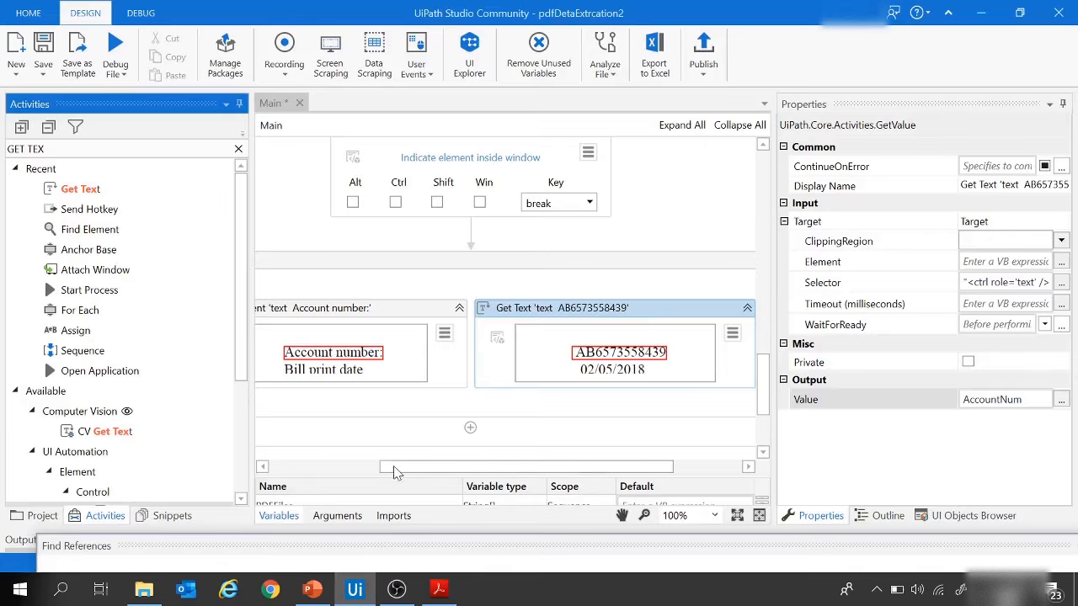
pyautogui.moveTo(393, 468); pyautogui.dragTo(274, 463)
pyautogui.scroll(-2, 523, 261)
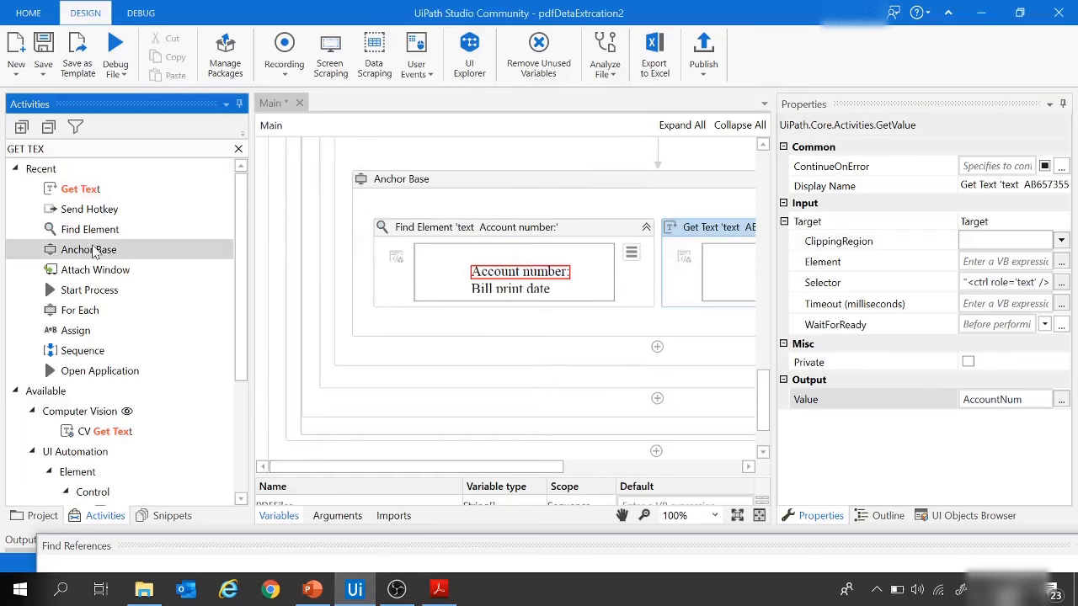
pyautogui.moveTo(92, 253); pyautogui.dragTo(640, 363)
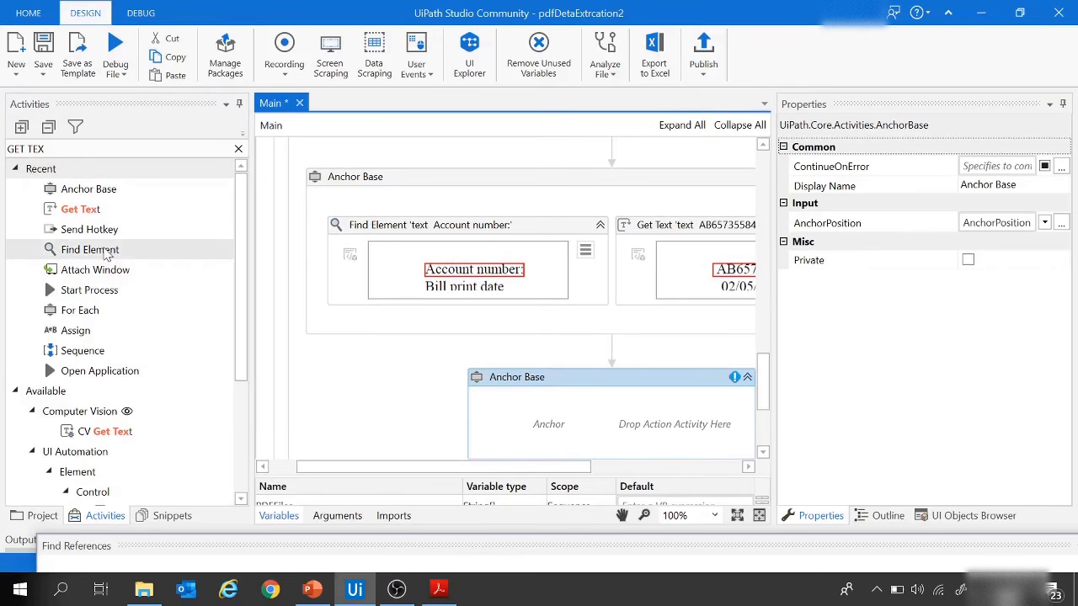
# Step: Add a Find Element activity to the second Anchor Base and indicate the "Speak to a customer advisor" line as its target
pyautogui.moveTo(103, 251); pyautogui.dragTo(546, 367)
pyautogui.moveTo(115, 251); pyautogui.dragTo(569, 363)
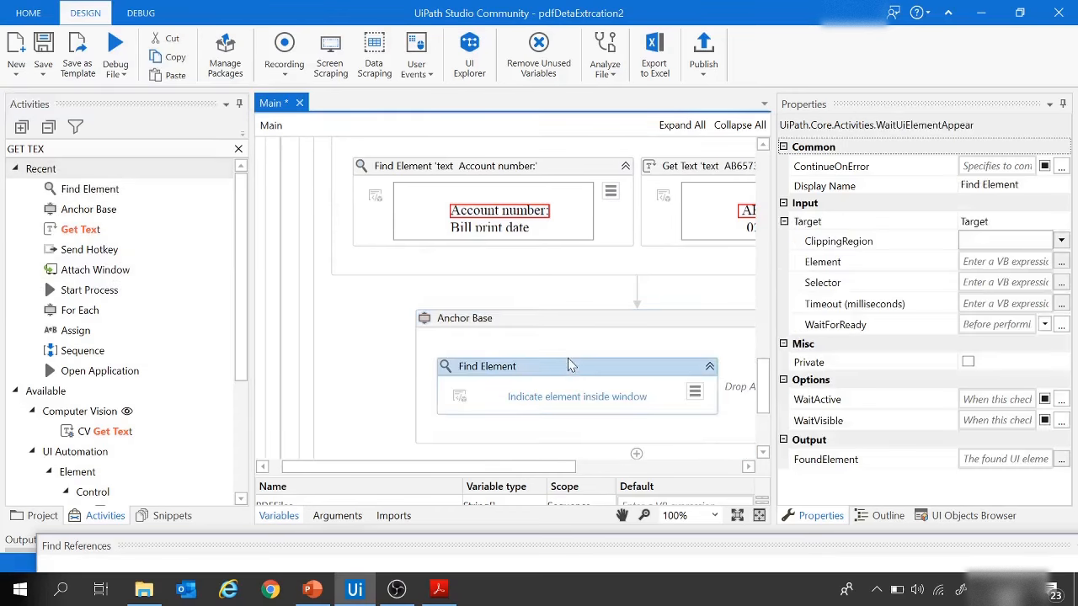
pyautogui.click(559, 405)
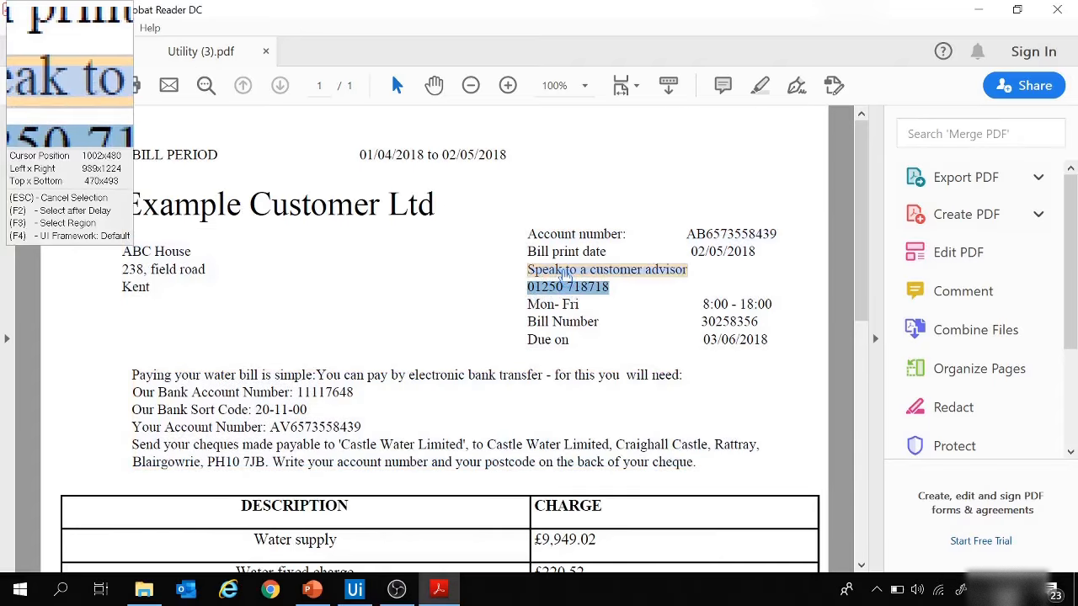
pyautogui.click(565, 275)
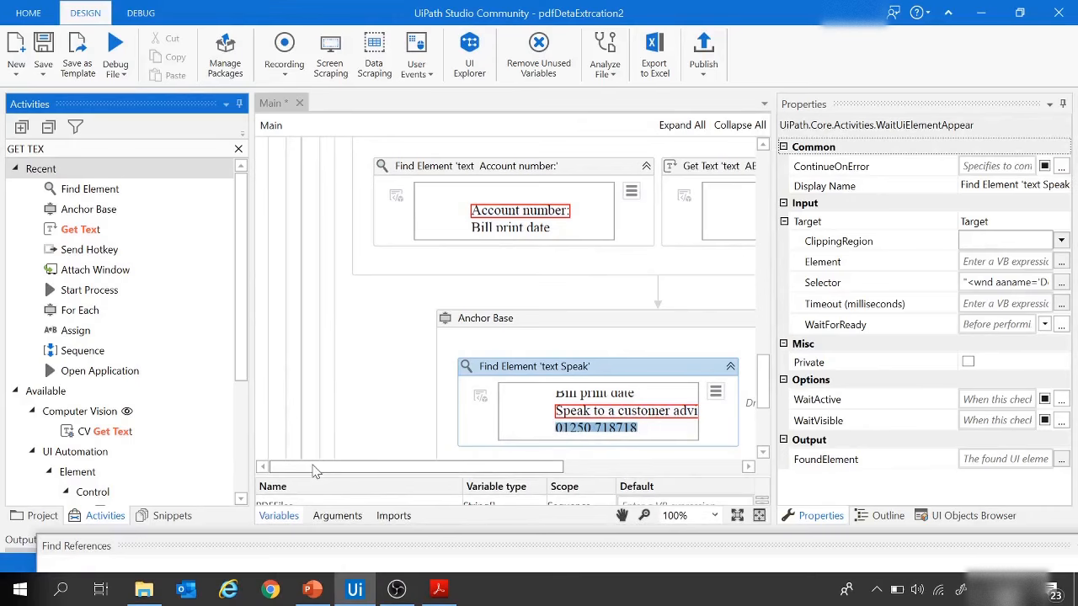
# Step: Add a Get Text activity to the second Anchor Base and indicate the phone number under the advisor line as its target
pyautogui.moveTo(314, 472); pyautogui.dragTo(478, 434)
pyautogui.moveTo(80, 229); pyautogui.dragTo(501, 409)
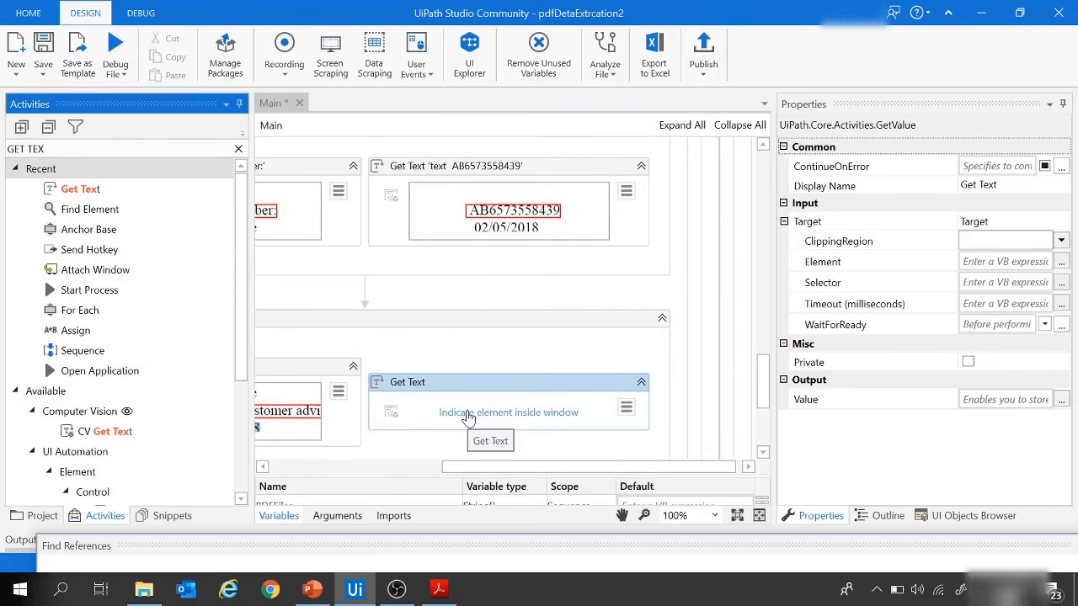
pyautogui.click(469, 416)
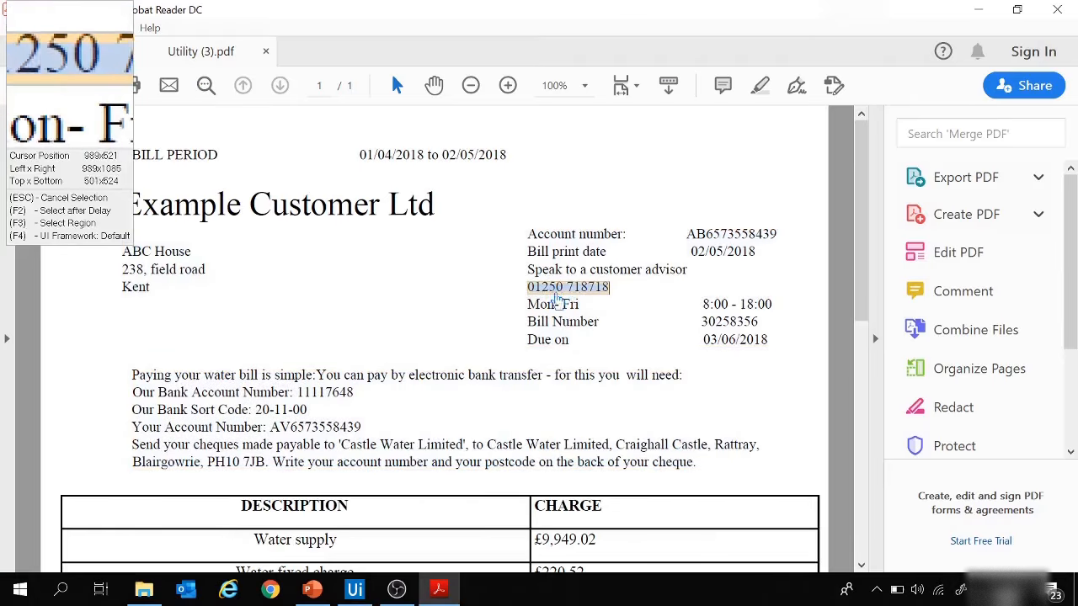
pyautogui.click(563, 295)
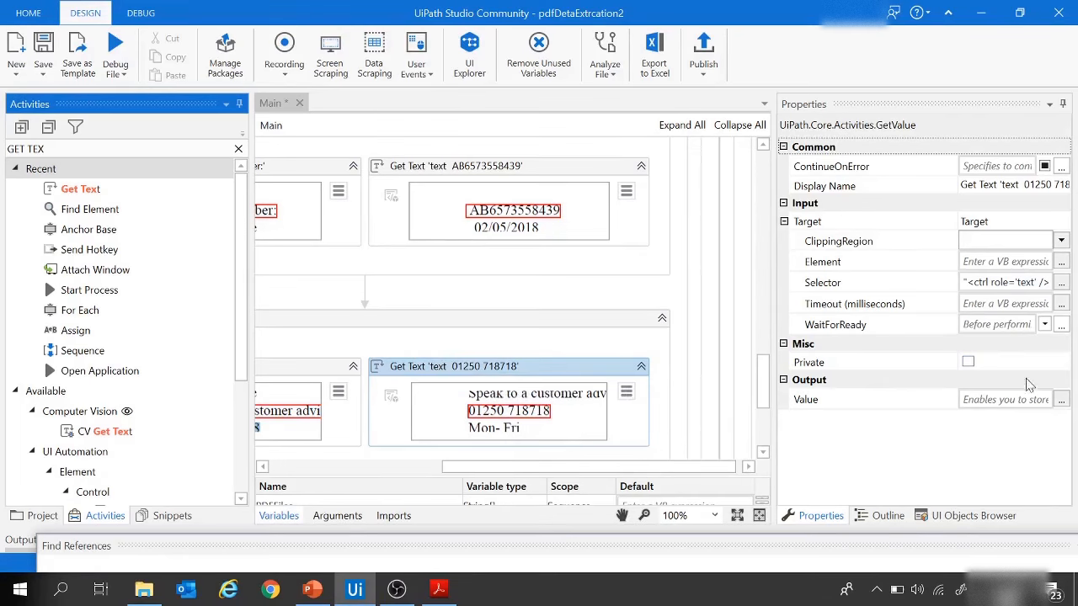
# Step: Store the output value of the phone number Get Text activity in a new variable named Contact
pyautogui.click(998, 410)
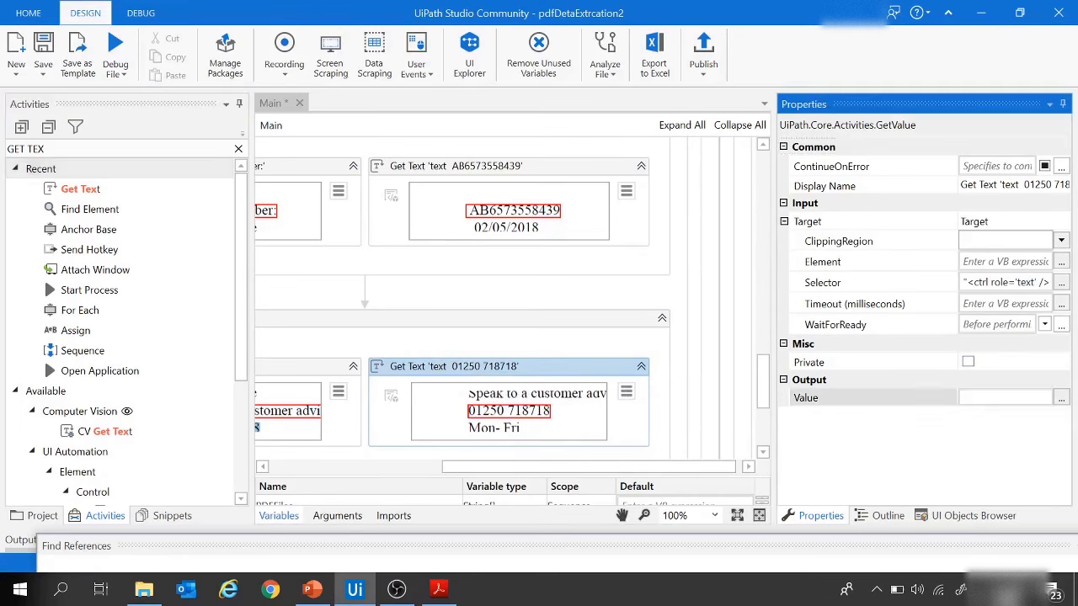
pyautogui.rightClick(996, 406)
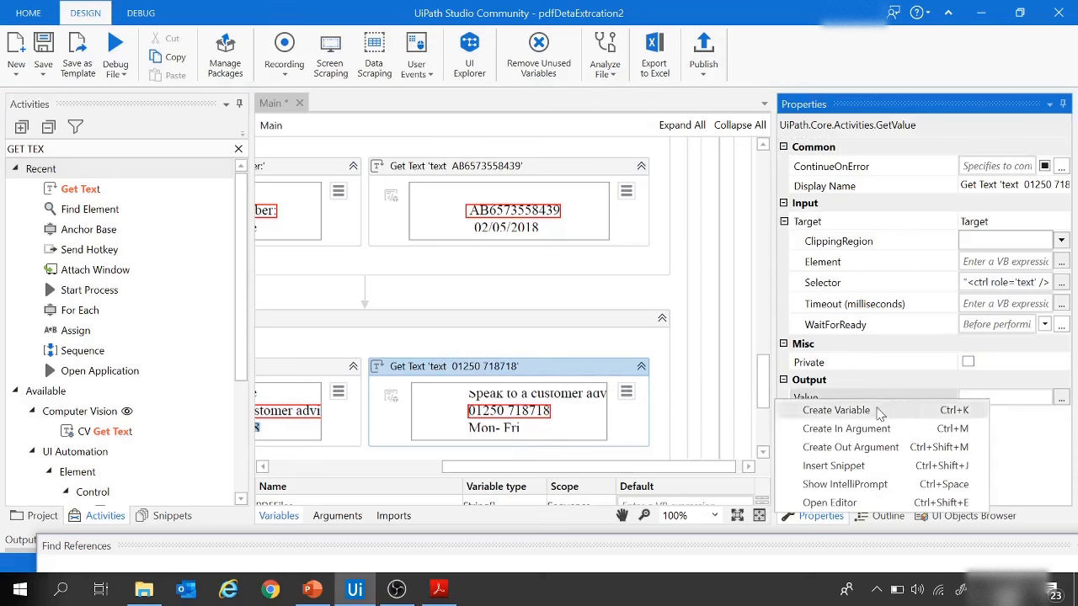
pyautogui.click(880, 412)
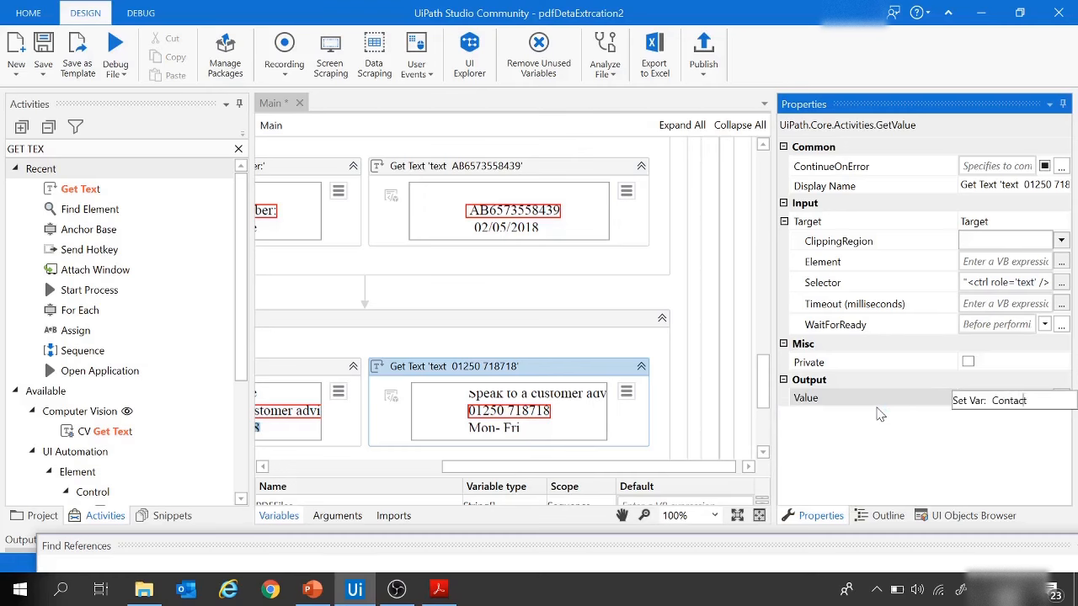
pyautogui.press('Return')
# Step: Check the advisor line and phone number layout in Utility (3).pdf and set the second Anchor Base's AnchorPosition to place the anchor above its target
pyautogui.moveTo(490, 469); pyautogui.dragTo(341, 469)
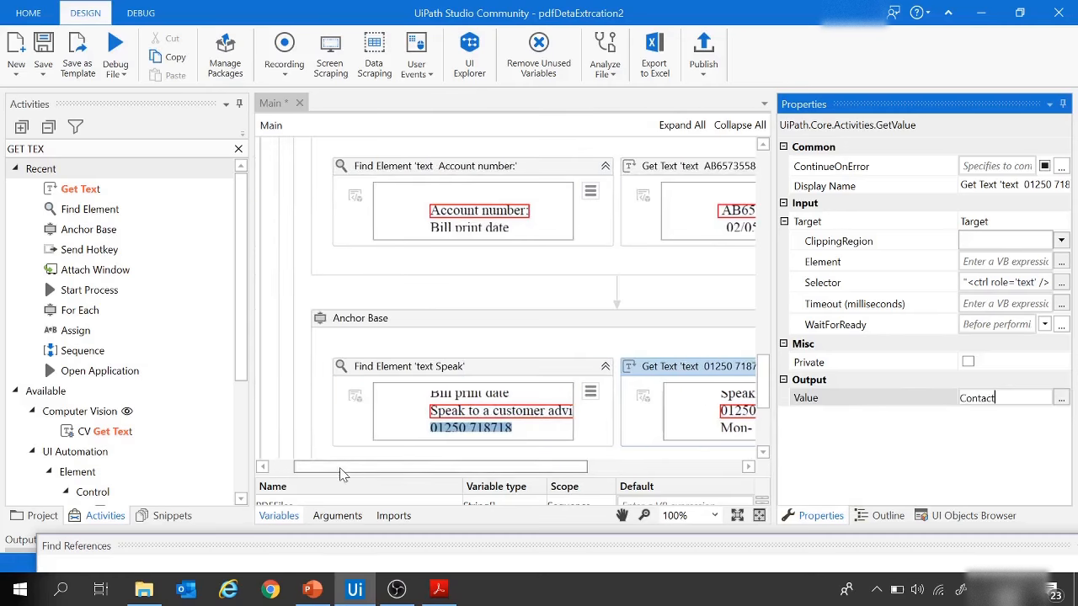
pyautogui.click(413, 326)
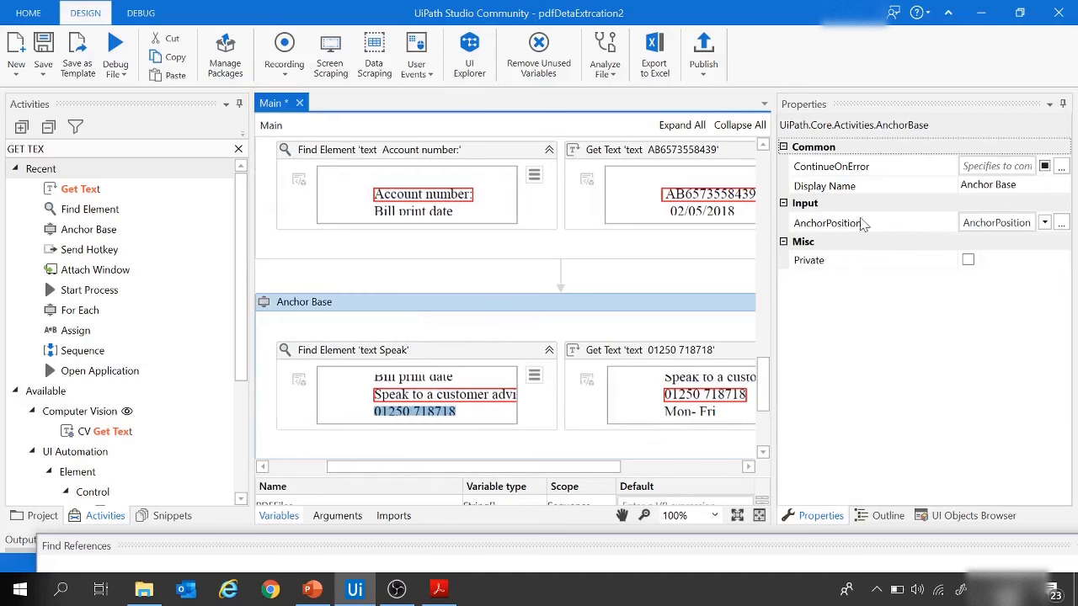
pyautogui.click(439, 588)
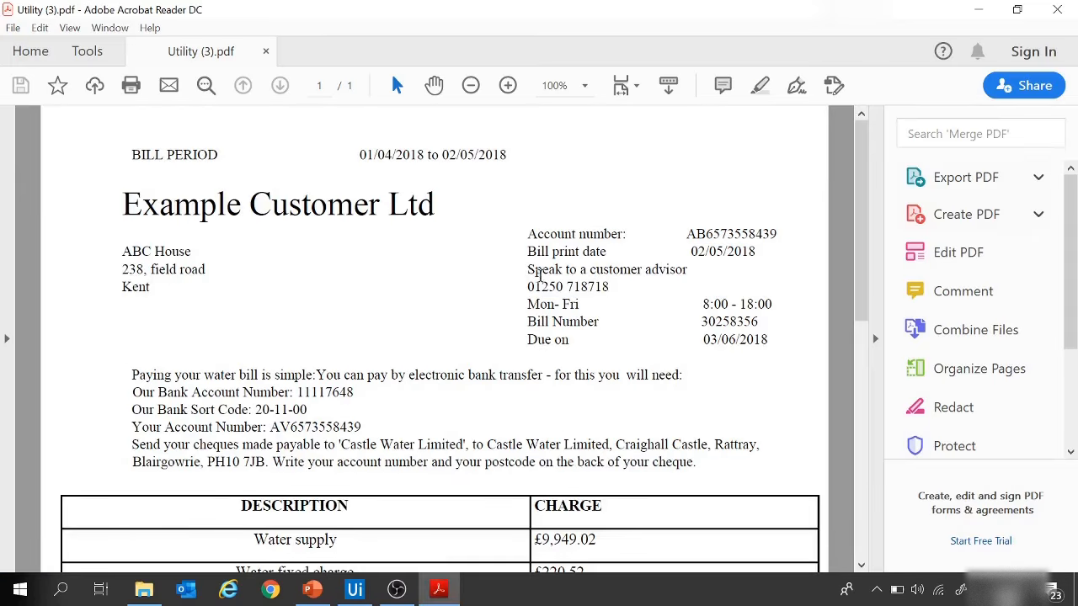
pyautogui.moveTo(525, 274); pyautogui.dragTo(686, 262)
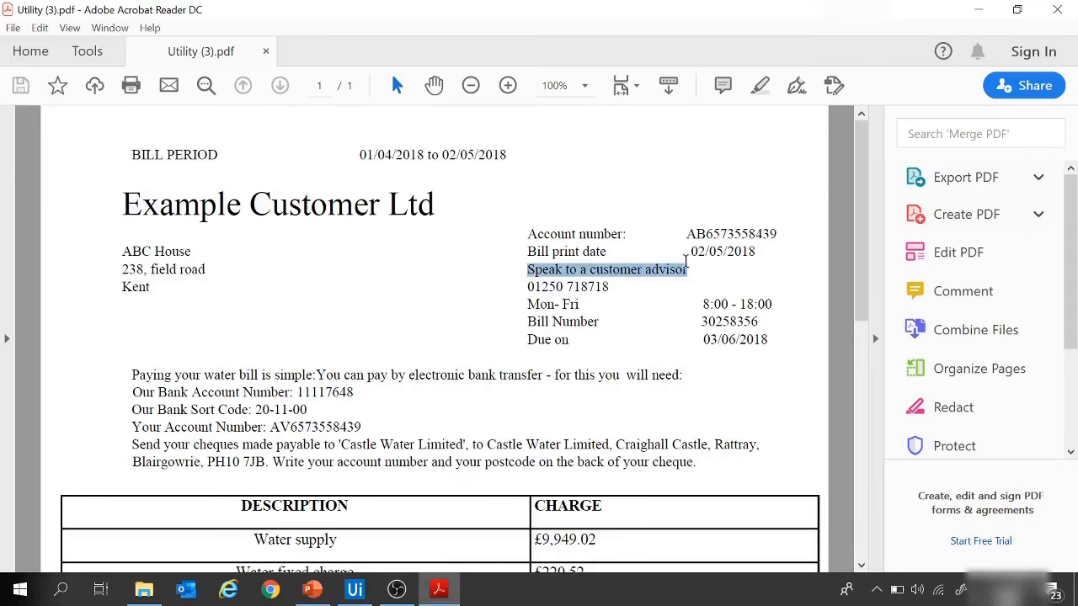
pyautogui.moveTo(529, 288); pyautogui.dragTo(608, 288)
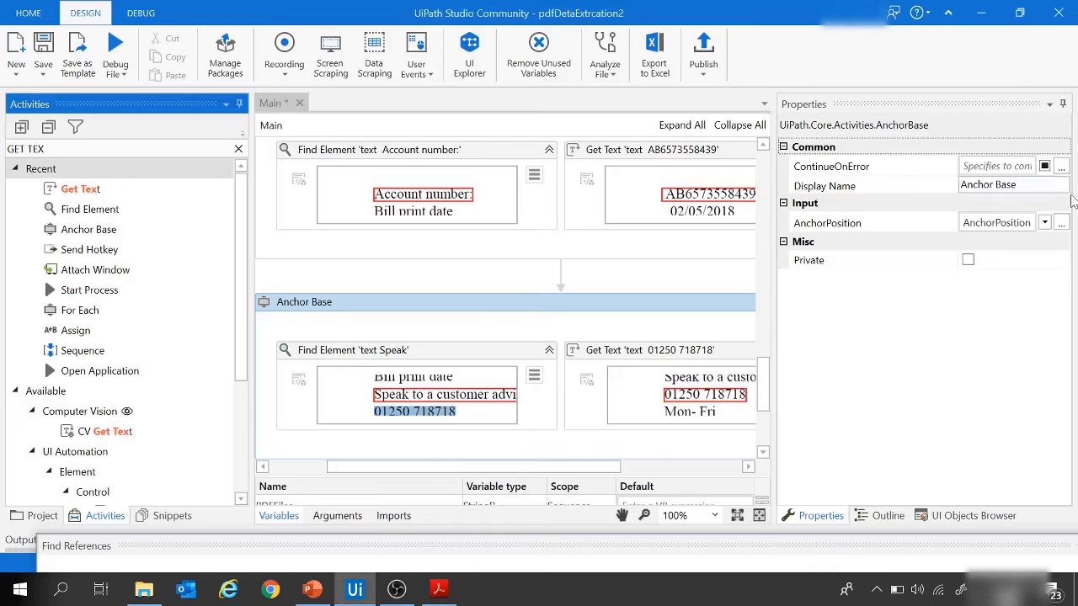
pyautogui.click(1046, 223)
pyautogui.click(977, 275)
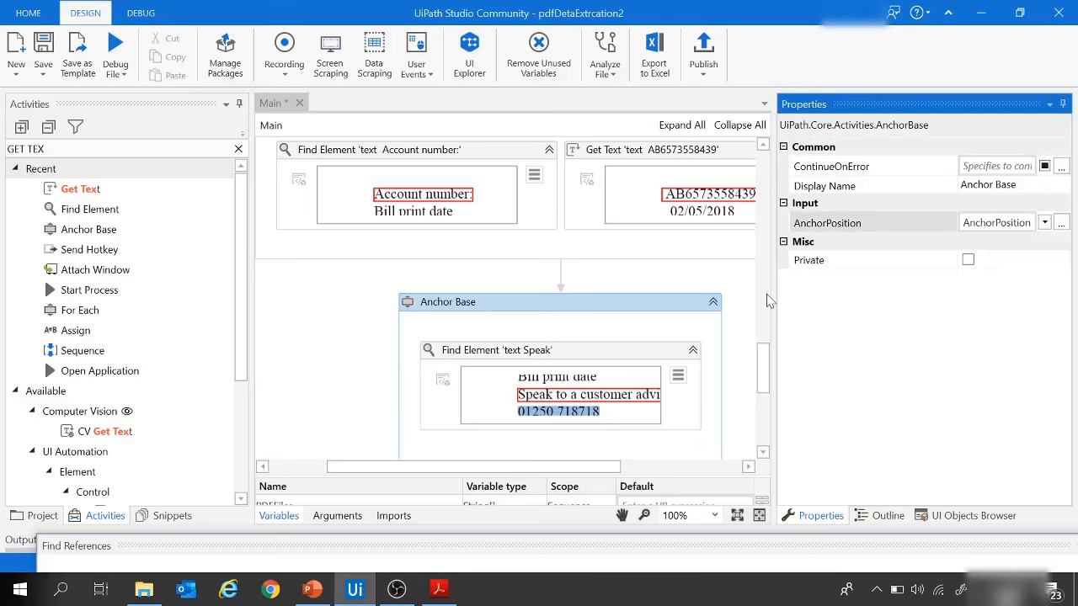
pyautogui.moveTo(772, 300); pyautogui.dragTo(920, 325)
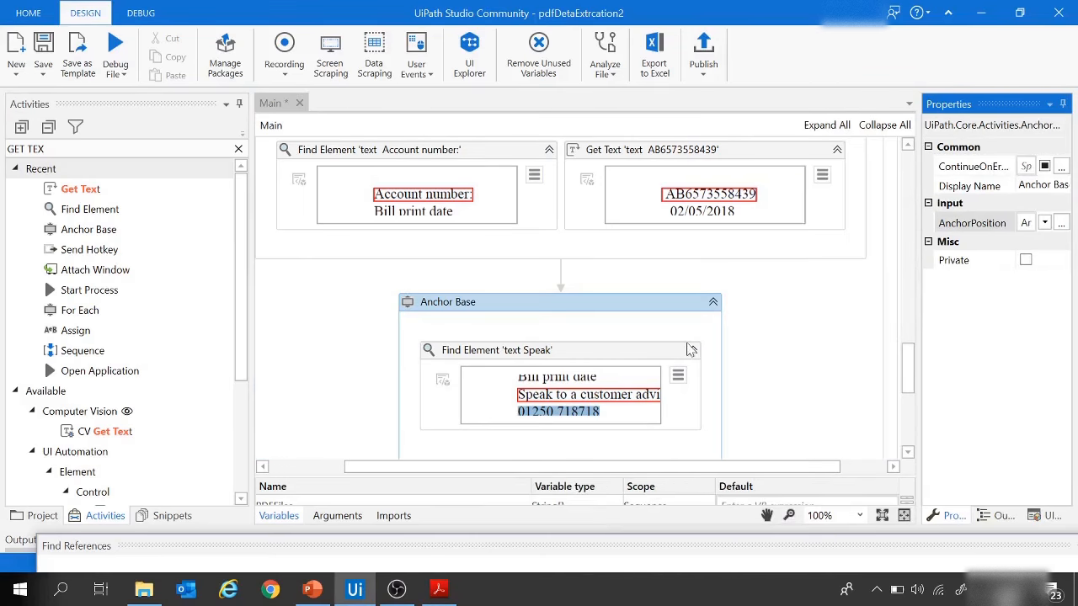
# Step: Add a Close Application activity below the second Anchor Base and indicate the Acrobat Reader window showing Utility (3).pdf as its target
pyautogui.scroll(-5, 691, 349)
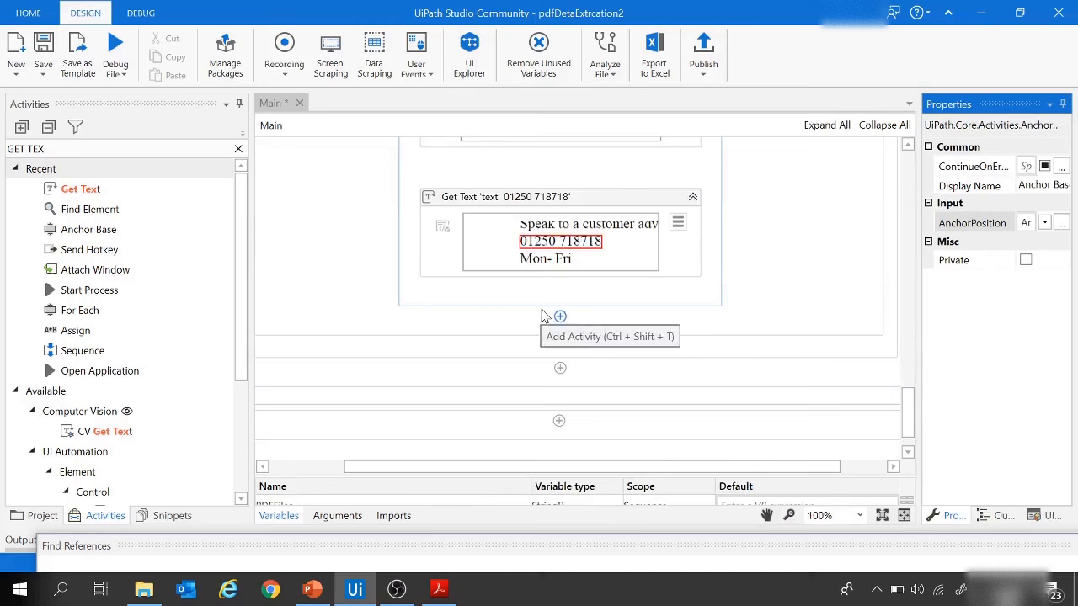
pyautogui.moveTo(26, 149); pyautogui.dragTo(4, 155)
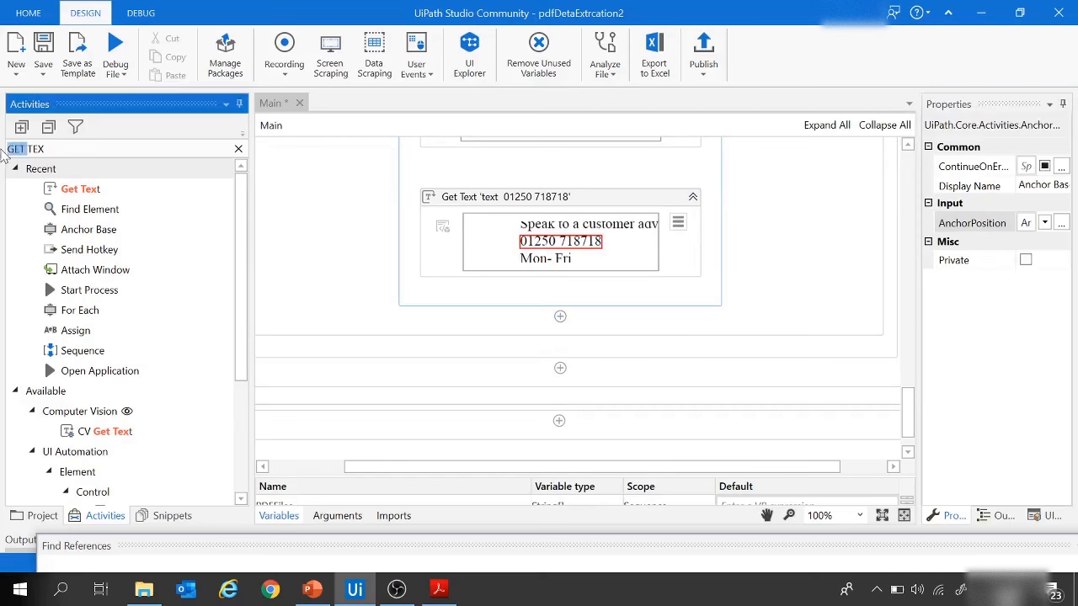
pyautogui.hotkey('ctrl', 'a')
pyautogui.write('clos')
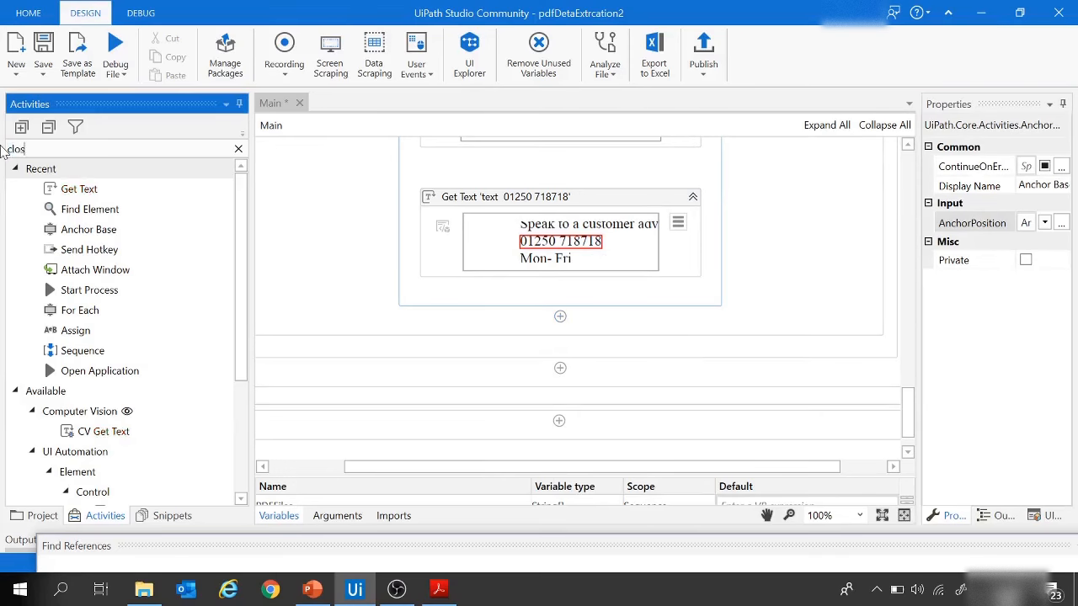
pyautogui.write('e')
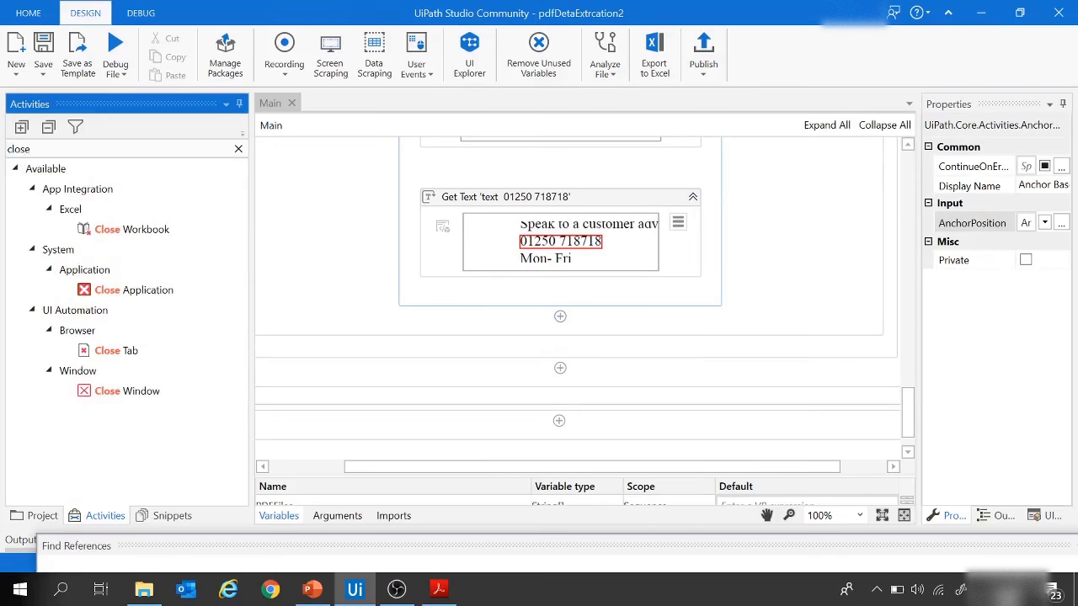
pyautogui.click(123, 297)
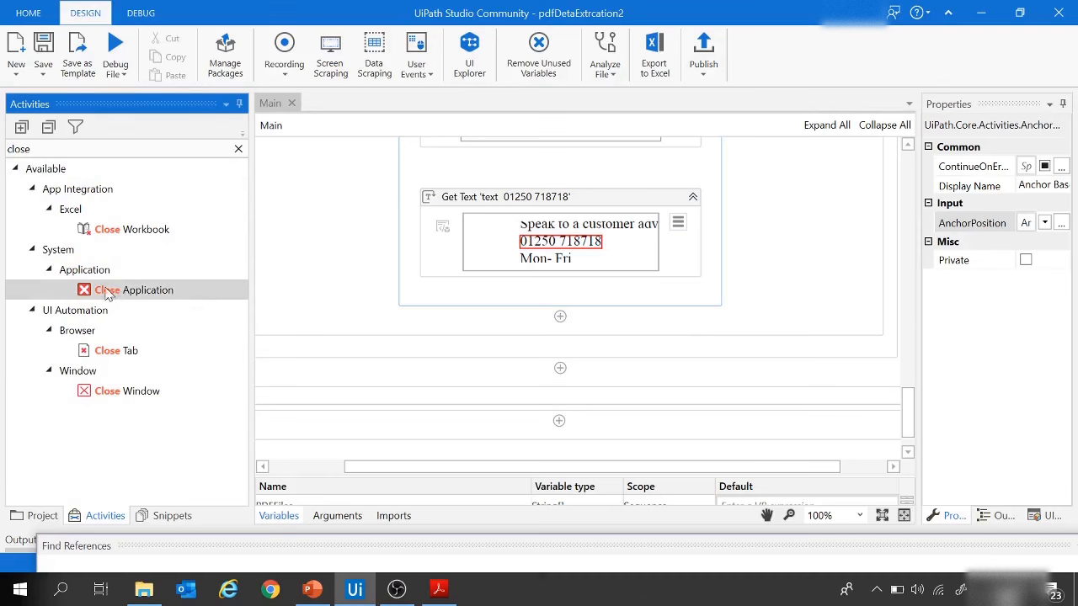
pyautogui.moveTo(132, 297); pyautogui.dragTo(585, 337)
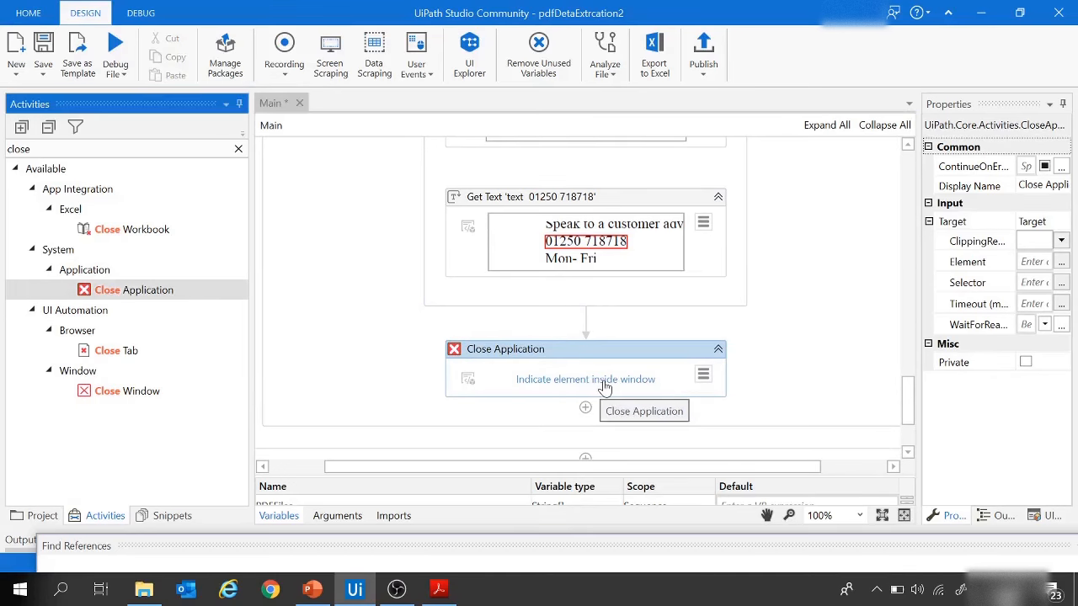
pyautogui.click(616, 380)
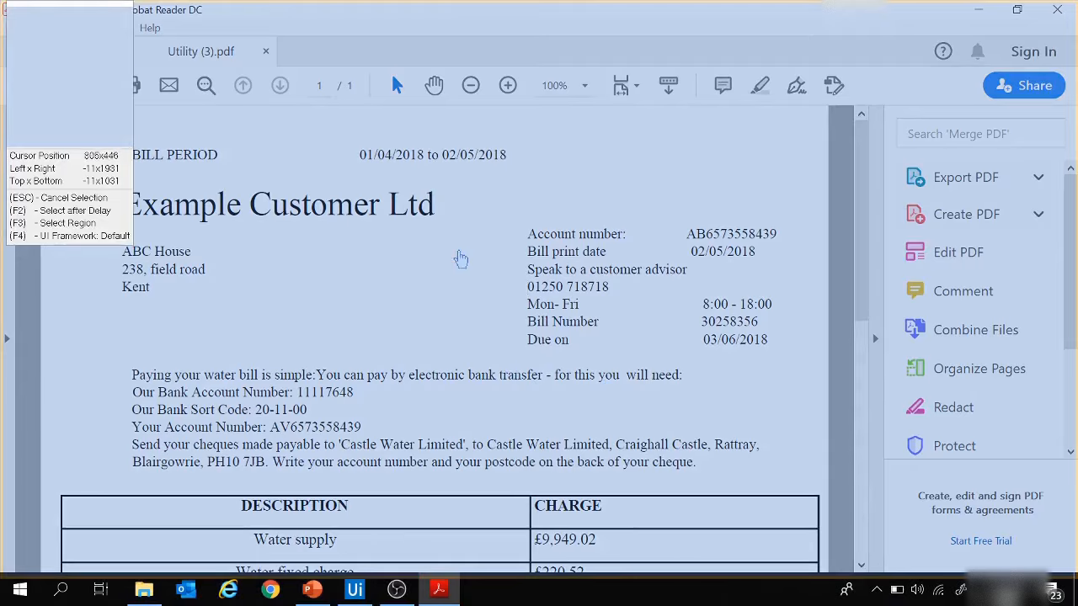
pyautogui.click(421, 288)
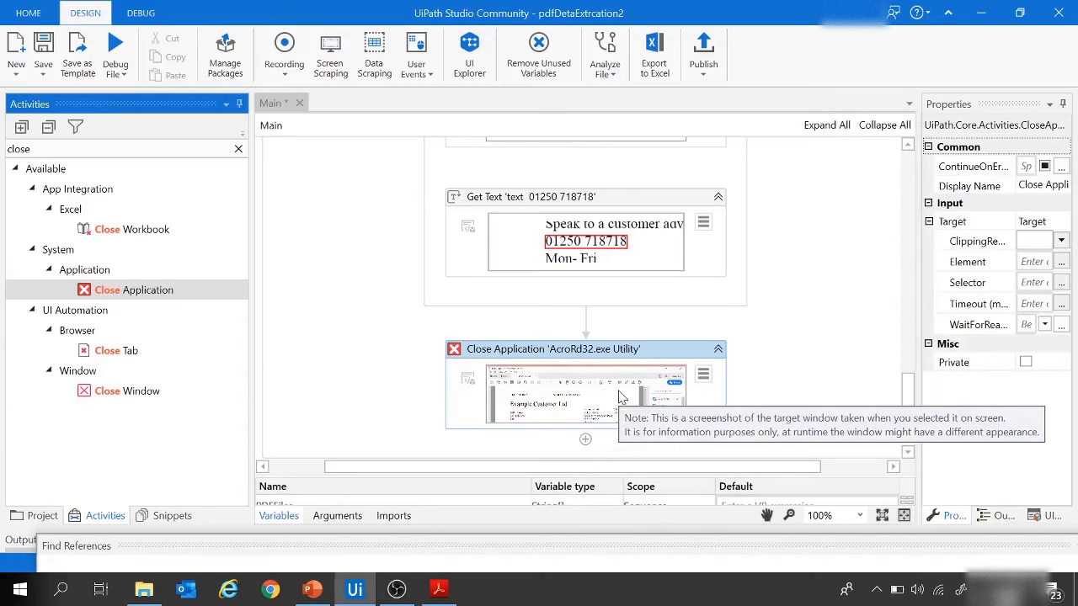
# Step: Find the Message Box activity and add it directly below the Close Application activity
pyautogui.scroll(-3, 775, 370)
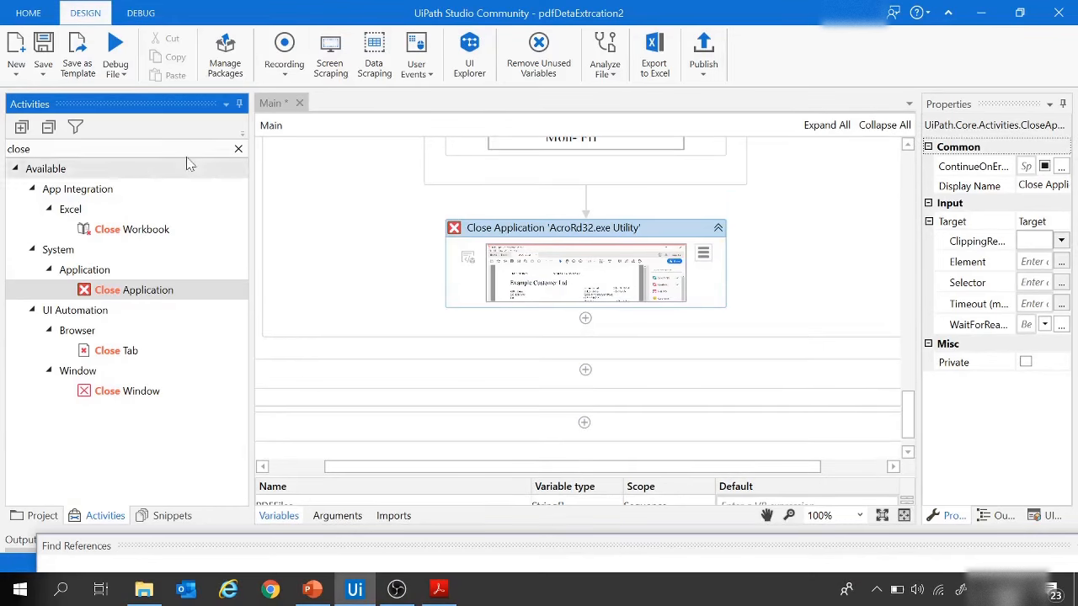
pyautogui.moveTo(101, 149); pyautogui.dragTo(3, 153)
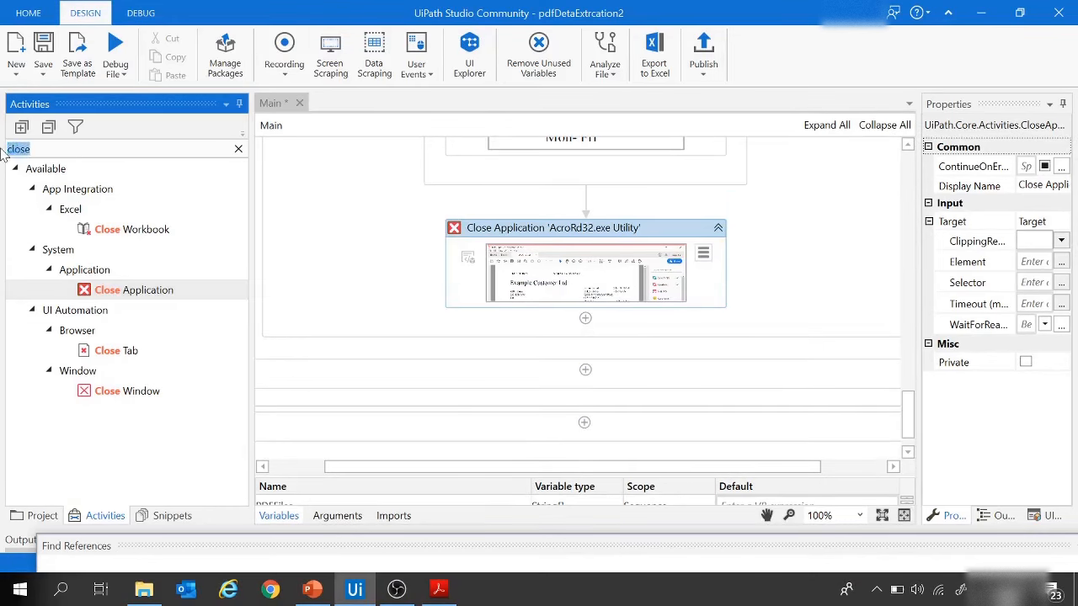
pyautogui.write('mess')
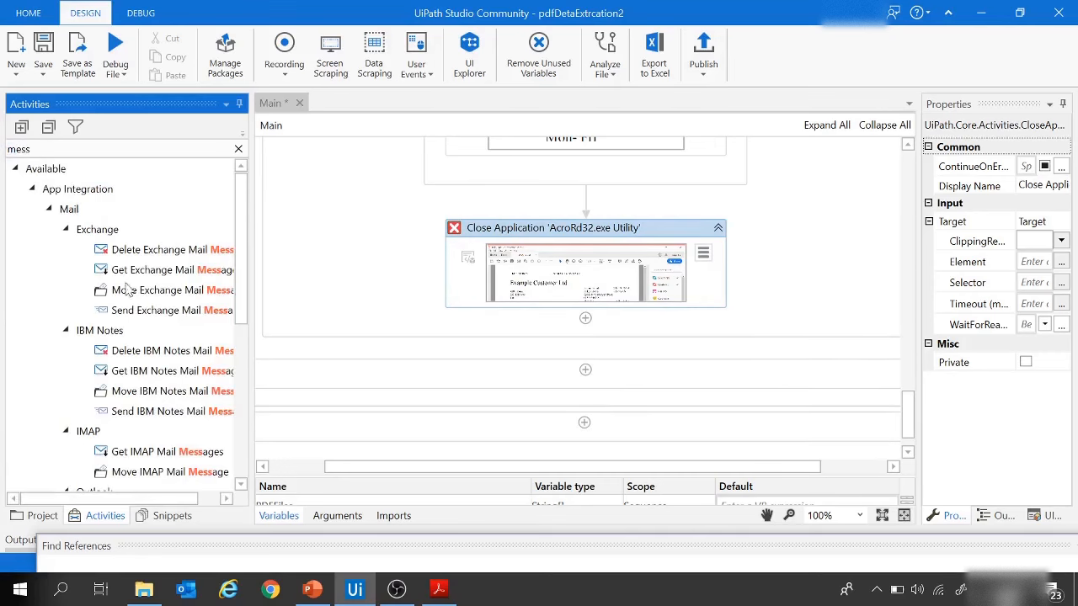
pyautogui.scroll(-5, 124, 290)
pyautogui.moveTo(132, 475); pyautogui.dragTo(605, 336)
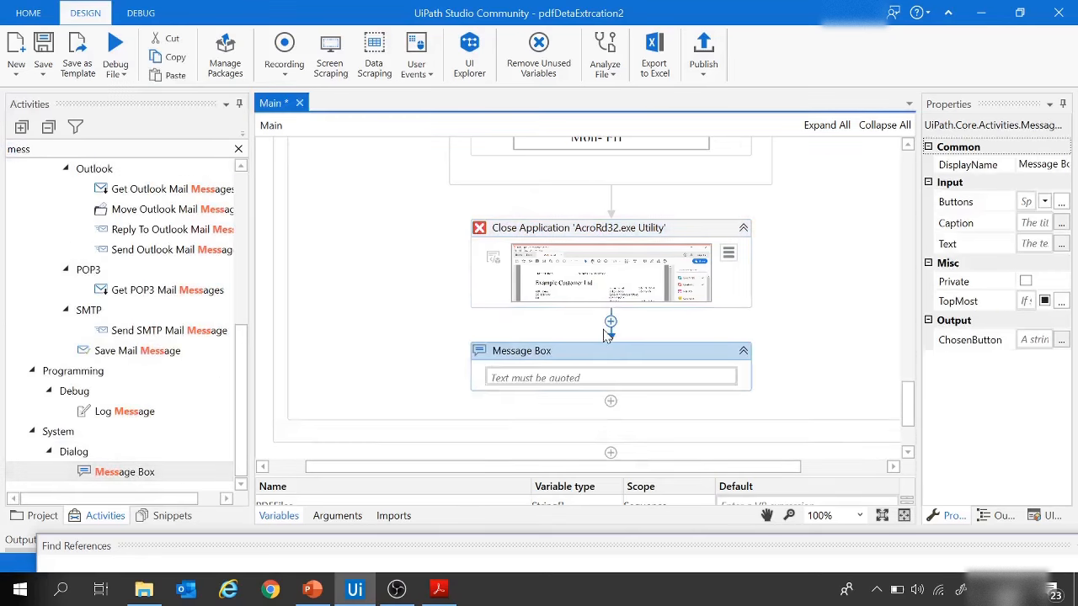
# Step: Set the Message Box text to "Account number is: "+ AccountNum, using the existing variable
pyautogui.click(573, 371)
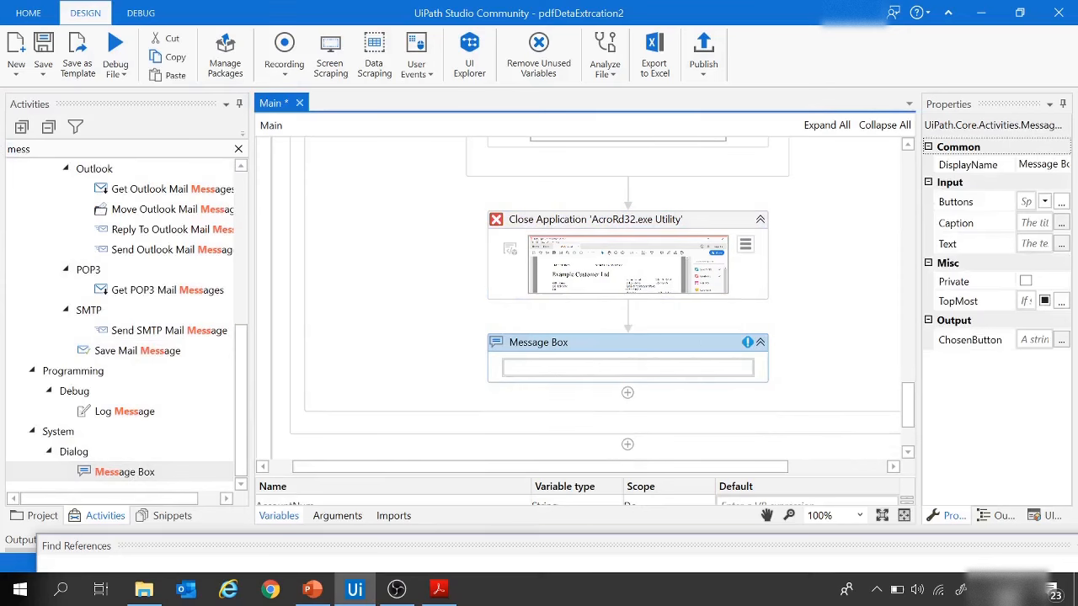
pyautogui.write('"Account number is: "+')
pyautogui.hotkey('ctrl', 'space')
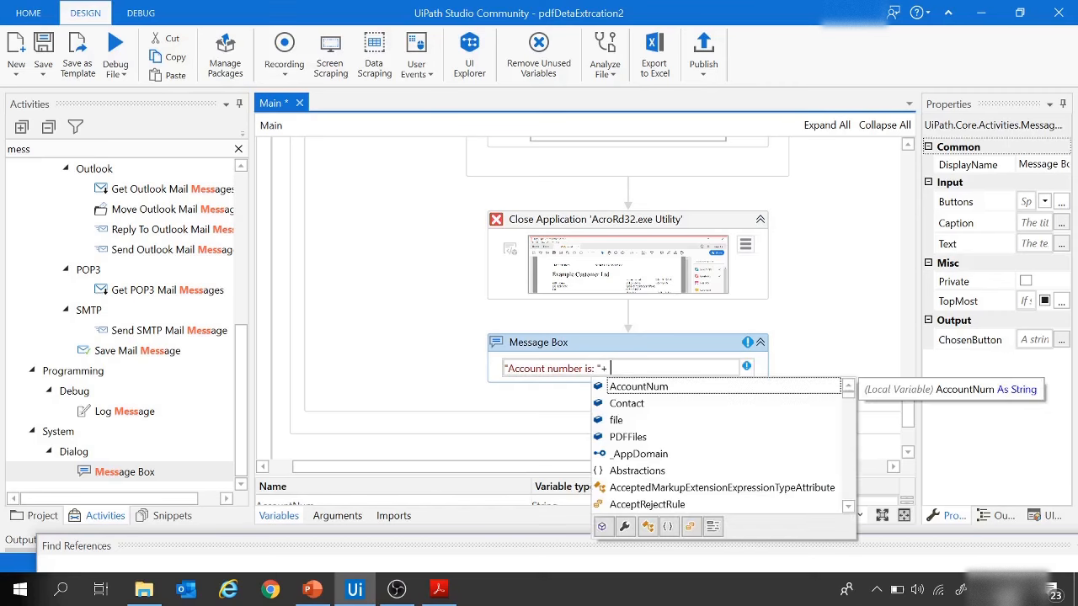
pyautogui.doubleClick(655, 388)
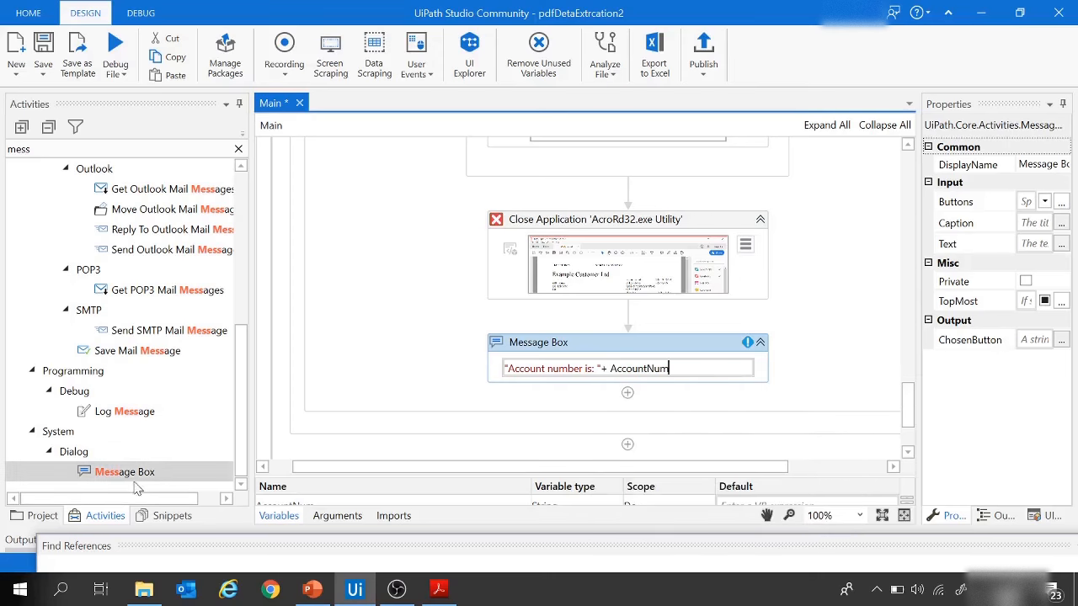
pyautogui.click(408, 332)
# Step: Add a second Message Box below the first and set its text to "Contact number is: "+Contact
pyautogui.moveTo(162, 478); pyautogui.dragTo(601, 368)
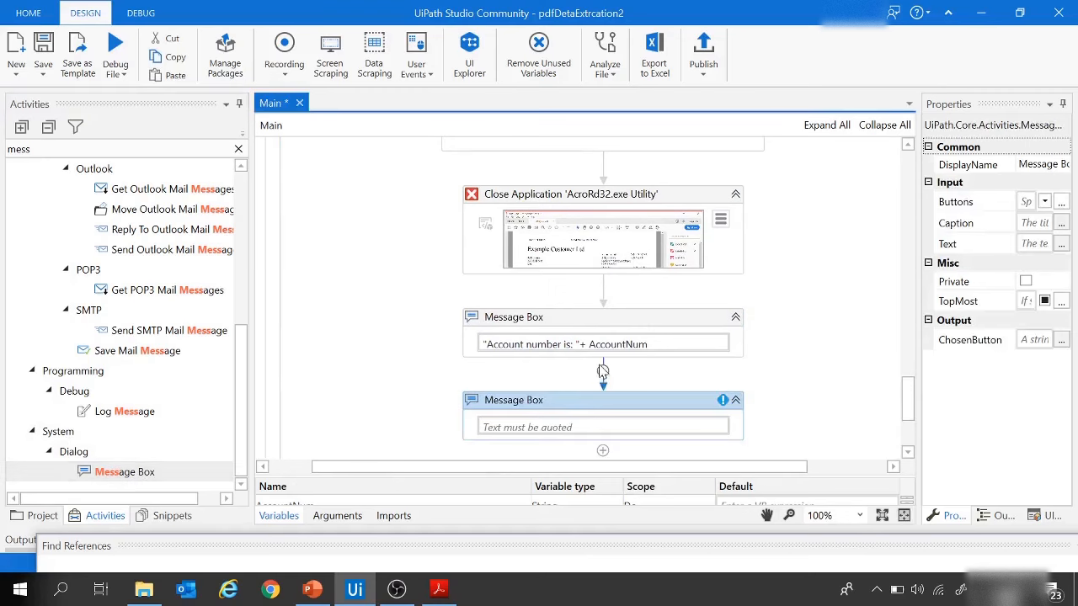
pyautogui.click(516, 426)
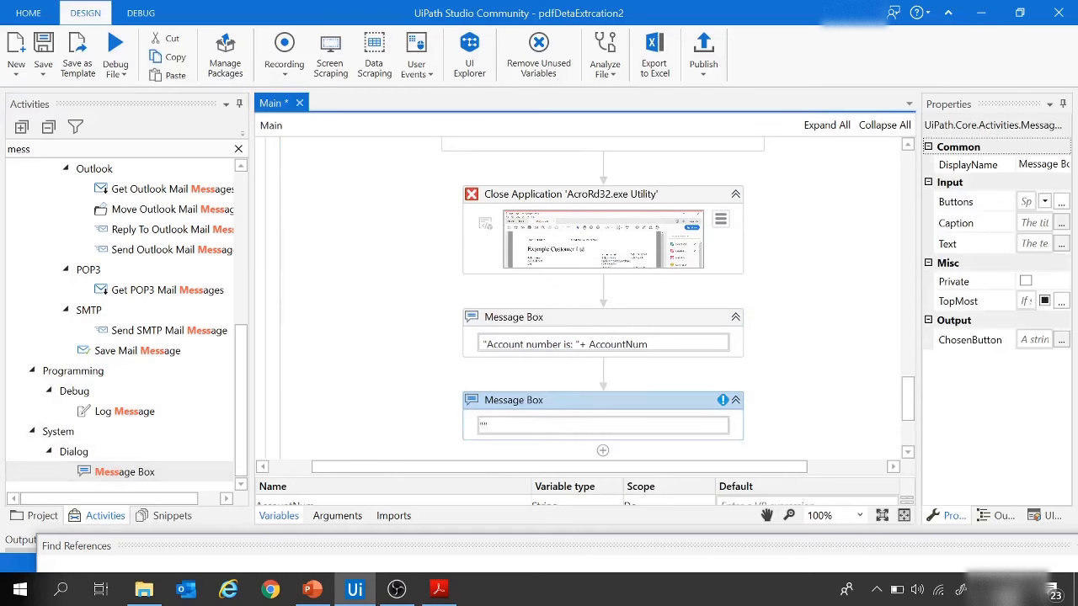
pyautogui.write('"Contrac')
pyautogui.press('BackSpace')
pyautogui.press('BackSpace')
pyautogui.write('act number is: "+c')
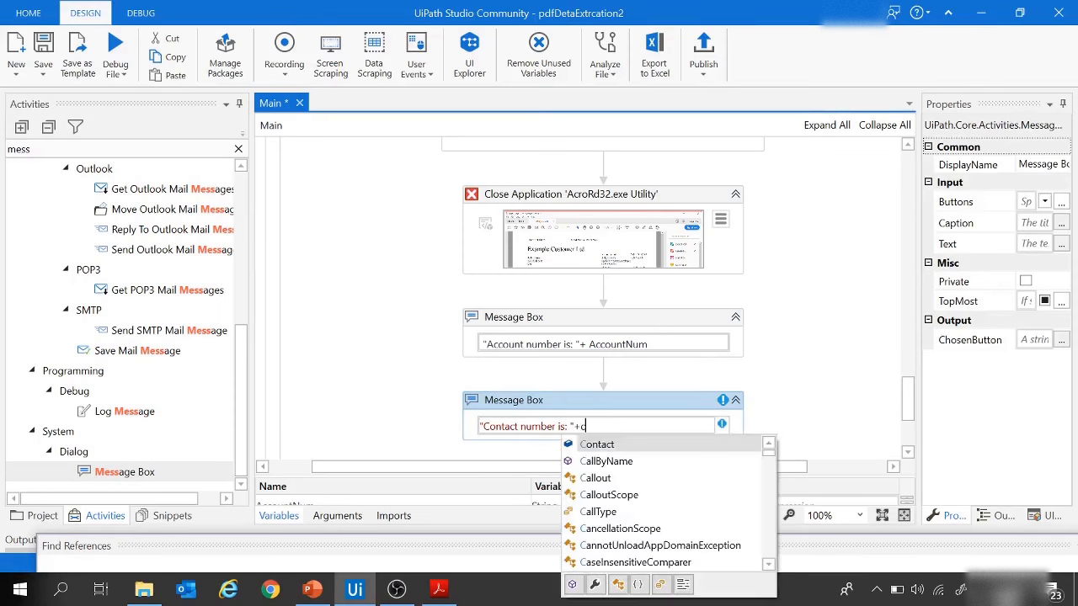
pyautogui.write('o')
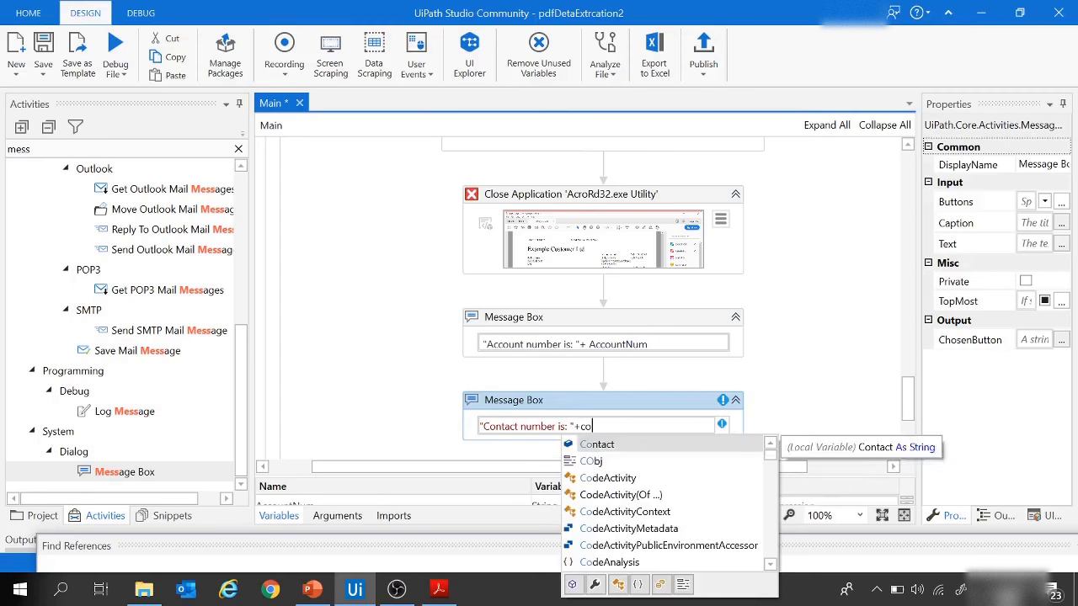
pyautogui.doubleClick(608, 448)
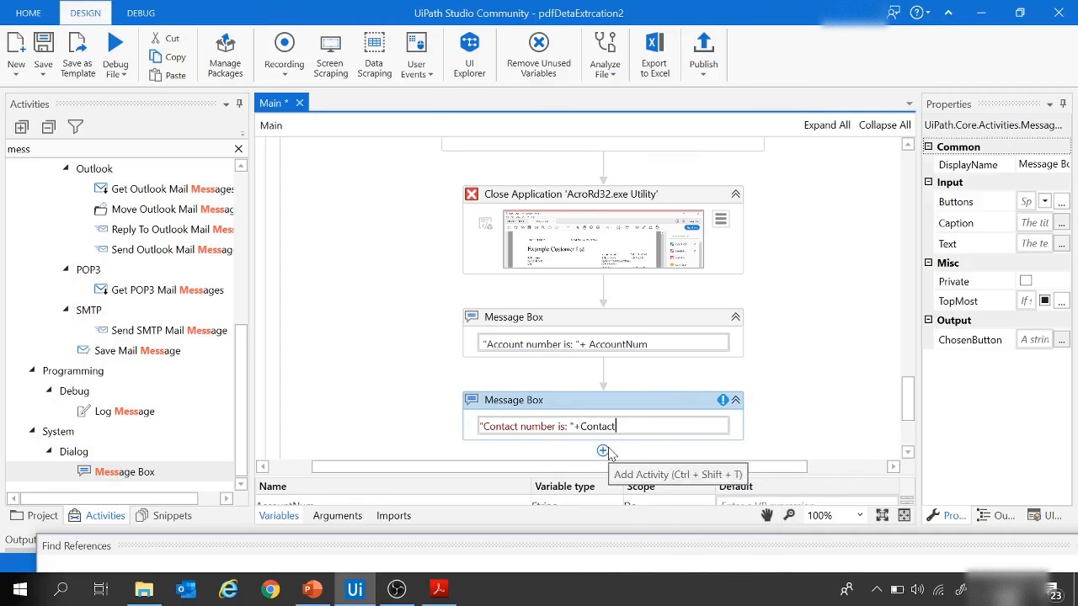
pyautogui.click(395, 396)
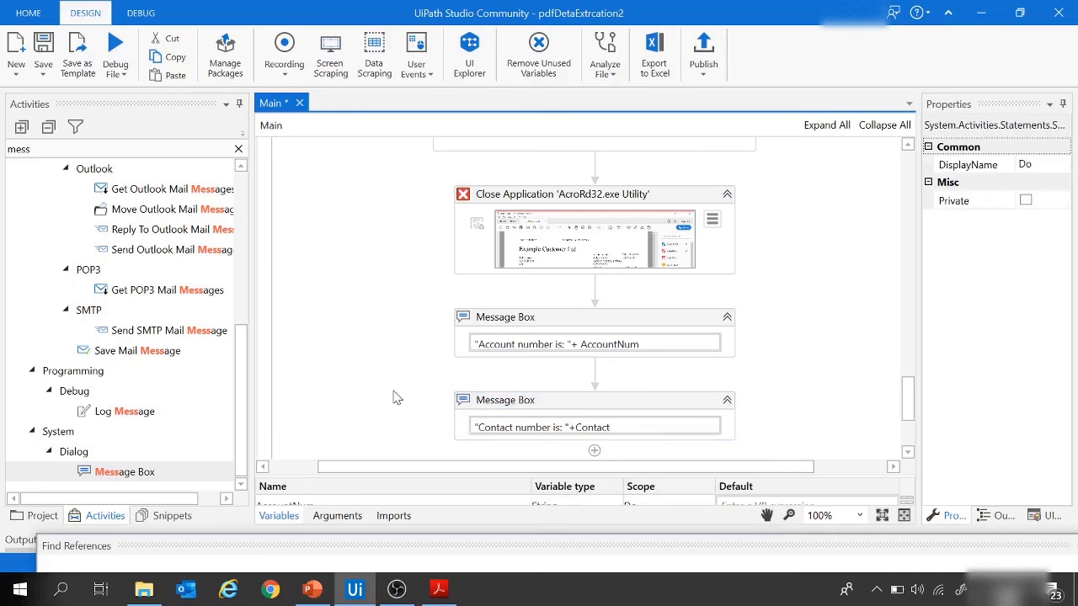
# Step: Review the whole workflow from the PDFFiles assignment through the For Each body, hotkeys and Anchor Bases to the message boxes
pyautogui.scroll(10, 395, 397)
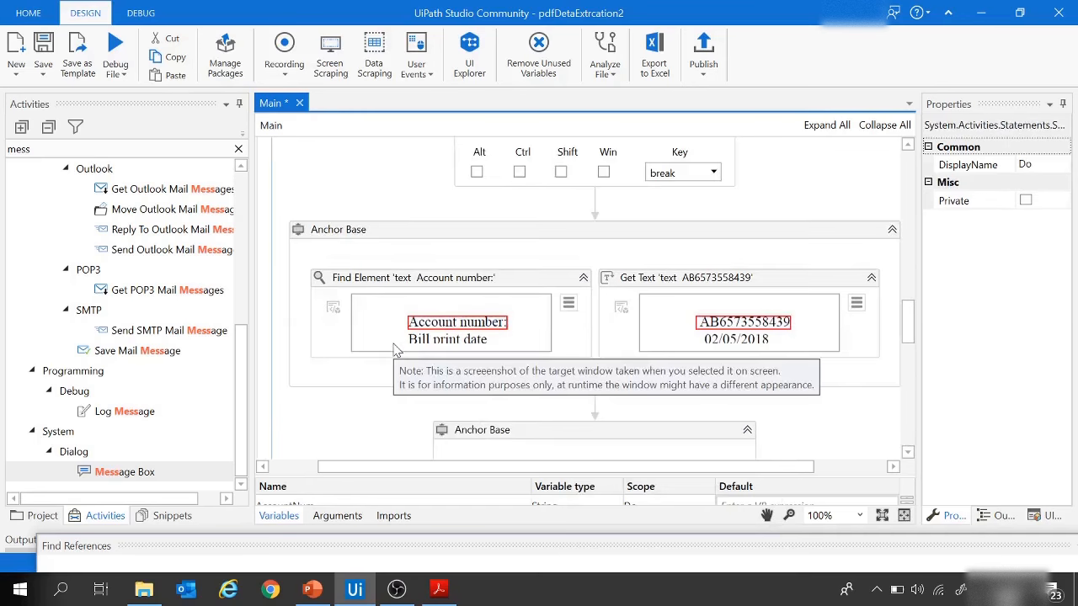
pyautogui.scroll(10, 903, 228)
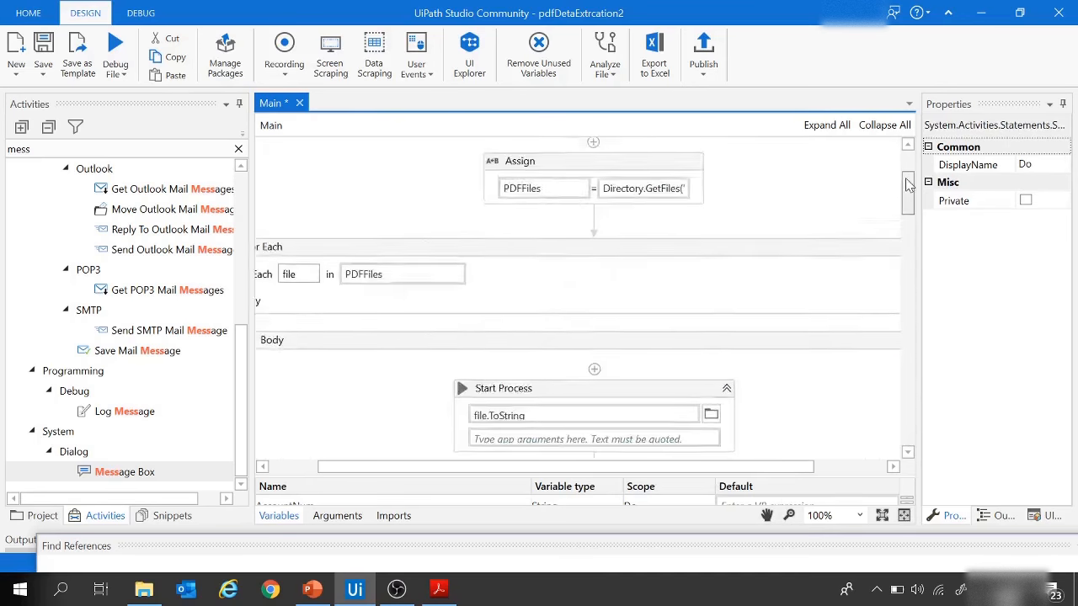
pyautogui.scroll(-10, 616, 197)
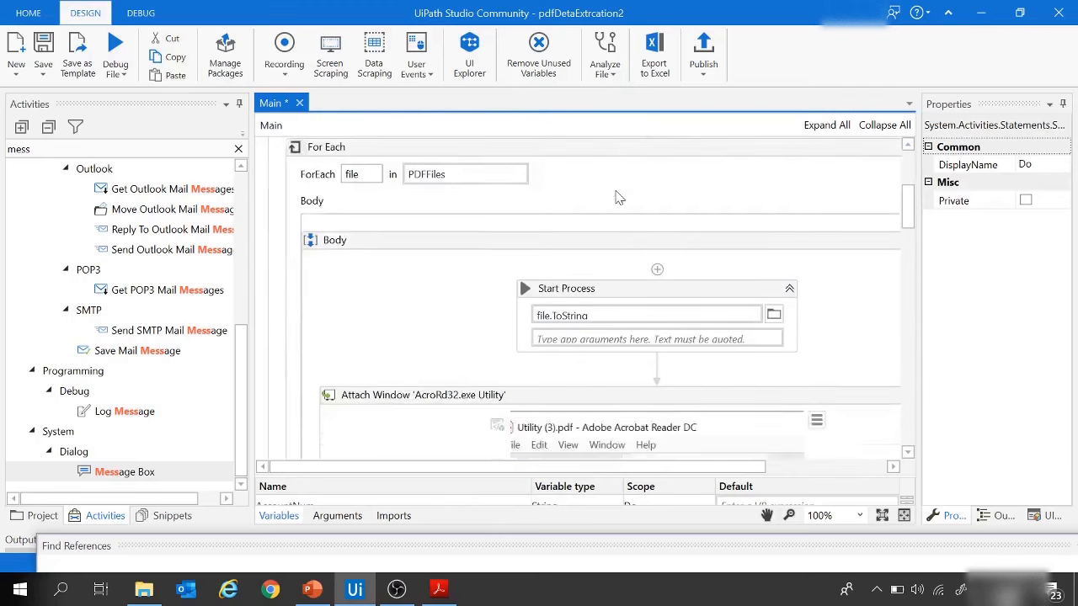
pyautogui.scroll(-3, 619, 210)
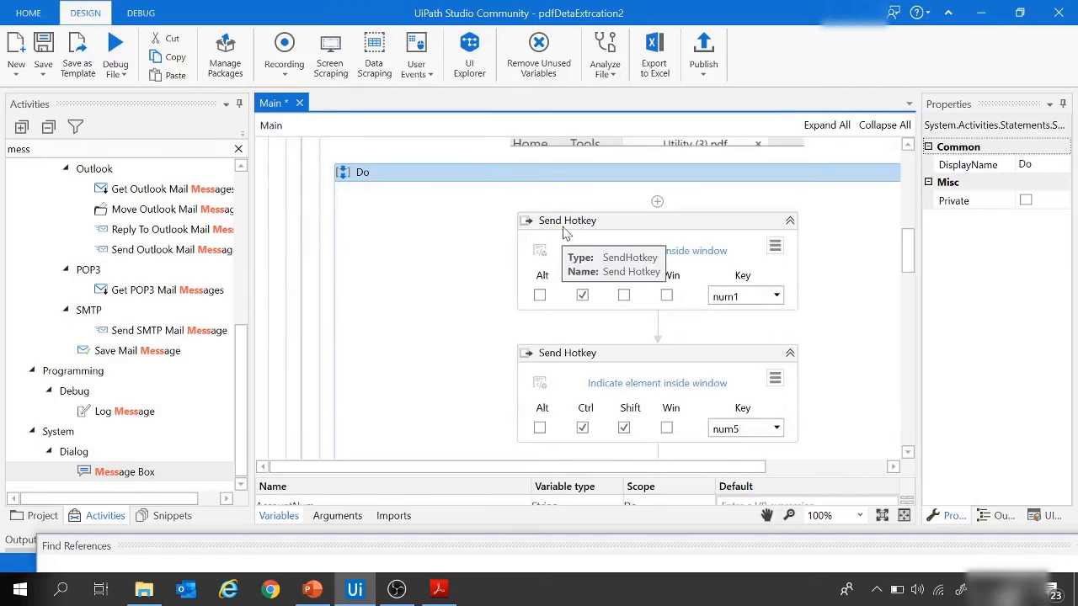
pyautogui.scroll(-2, 626, 401)
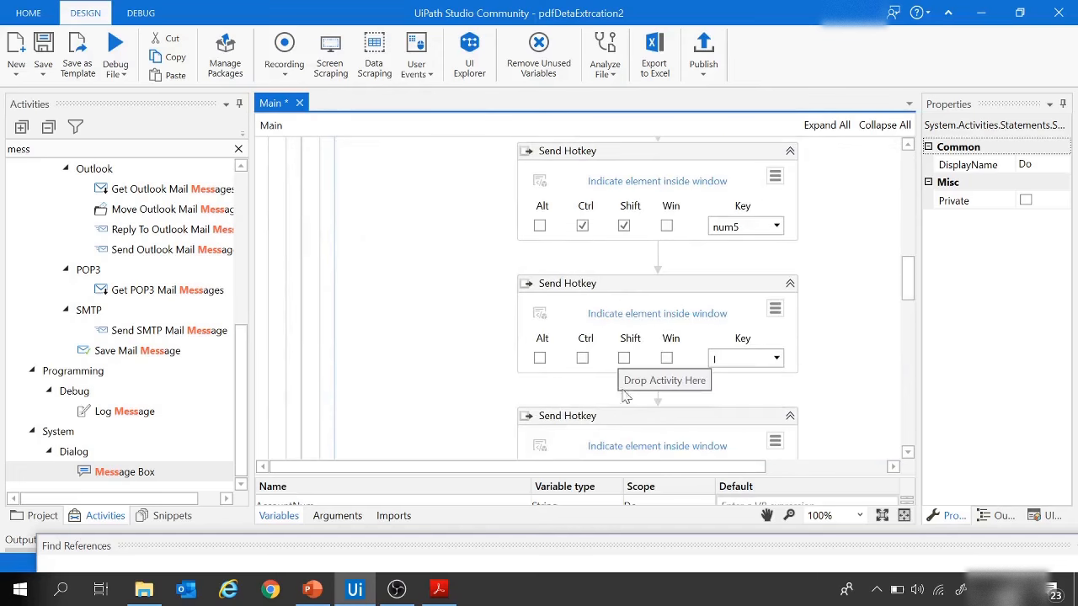
pyautogui.scroll(-8, 623, 370)
pyautogui.scroll(-2, 714, 335)
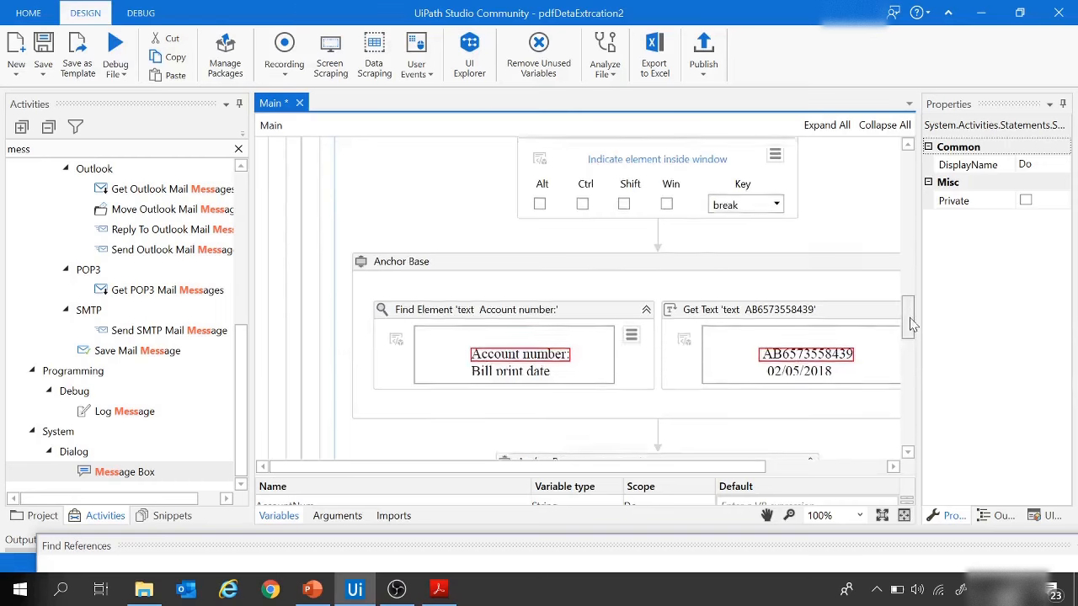
pyautogui.scroll(-5, 716, 350)
pyautogui.scroll(-8, 702, 350)
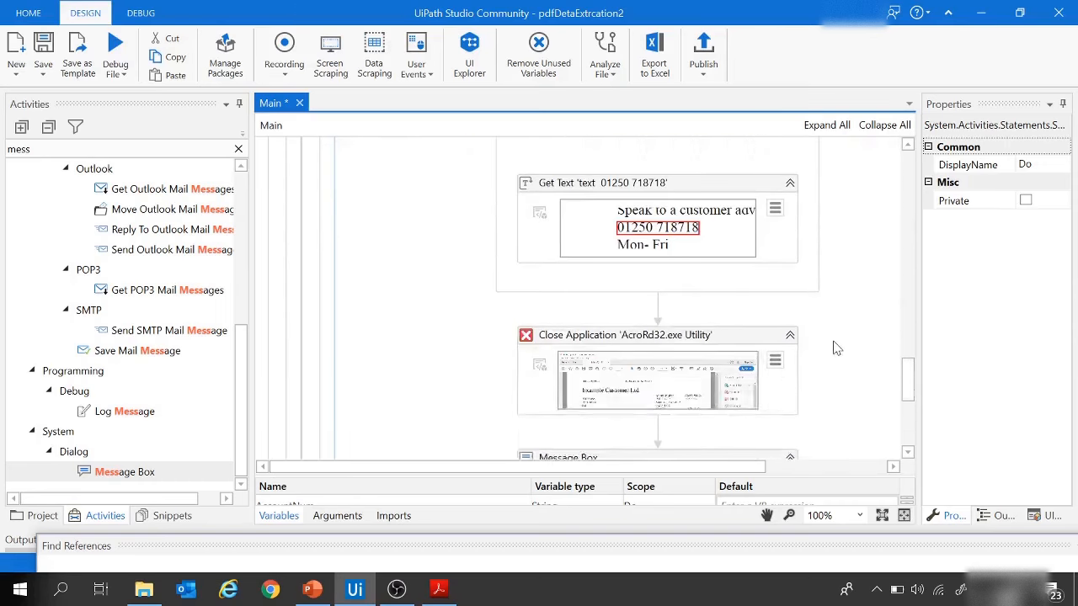
pyautogui.scroll(-5, 481, 337)
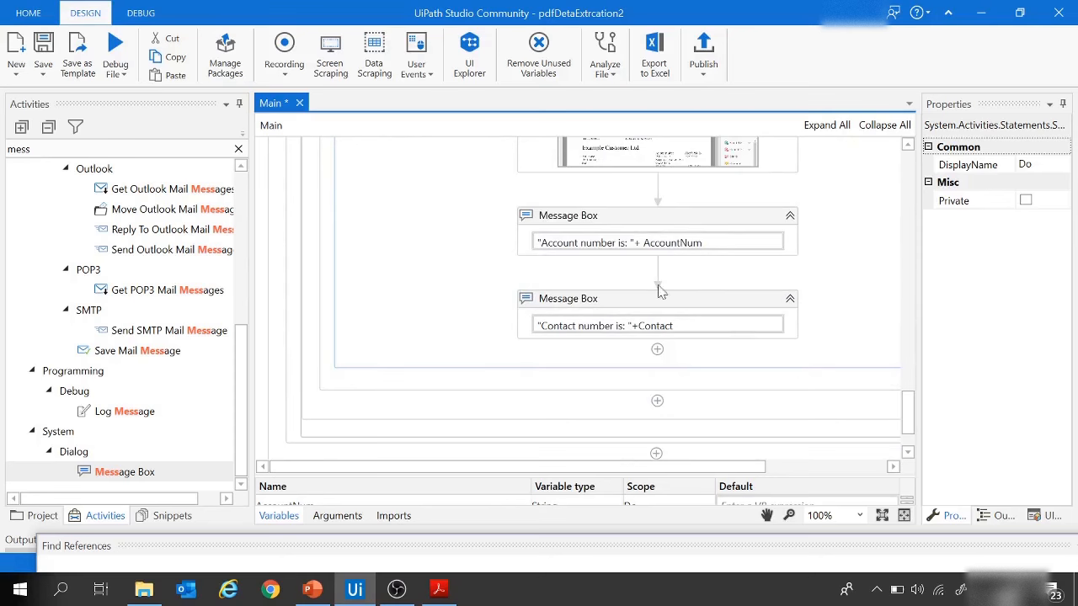
# Step: Close the Utility (3).pdf bill open in Adobe Acrobat Reader, return to UiPath Studio and save the workflow
pyautogui.scroll(-2, 615, 326)
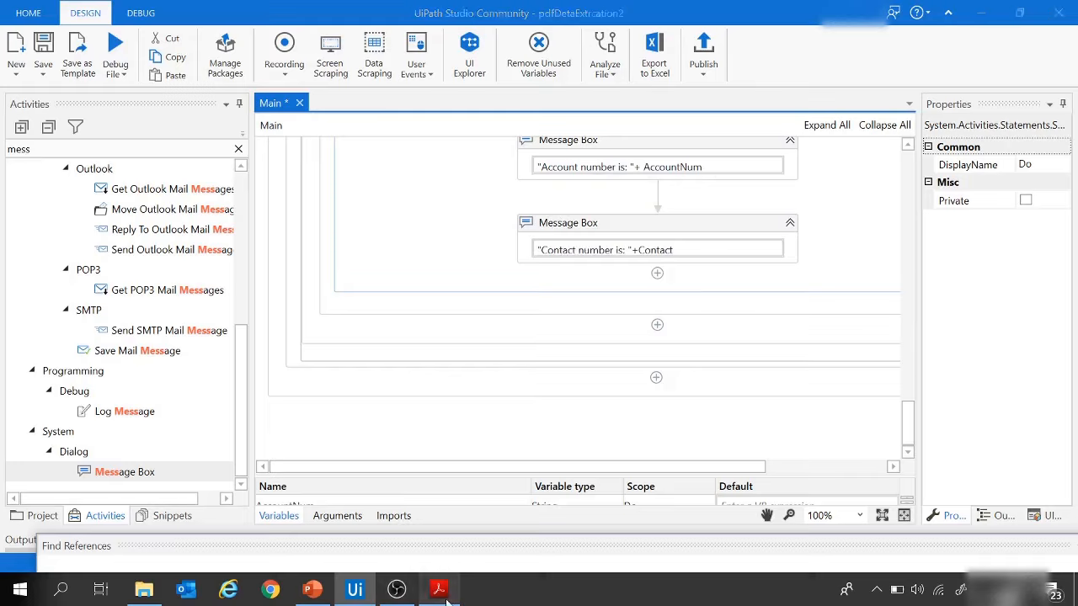
pyautogui.hotkey('alt', 'Tab')
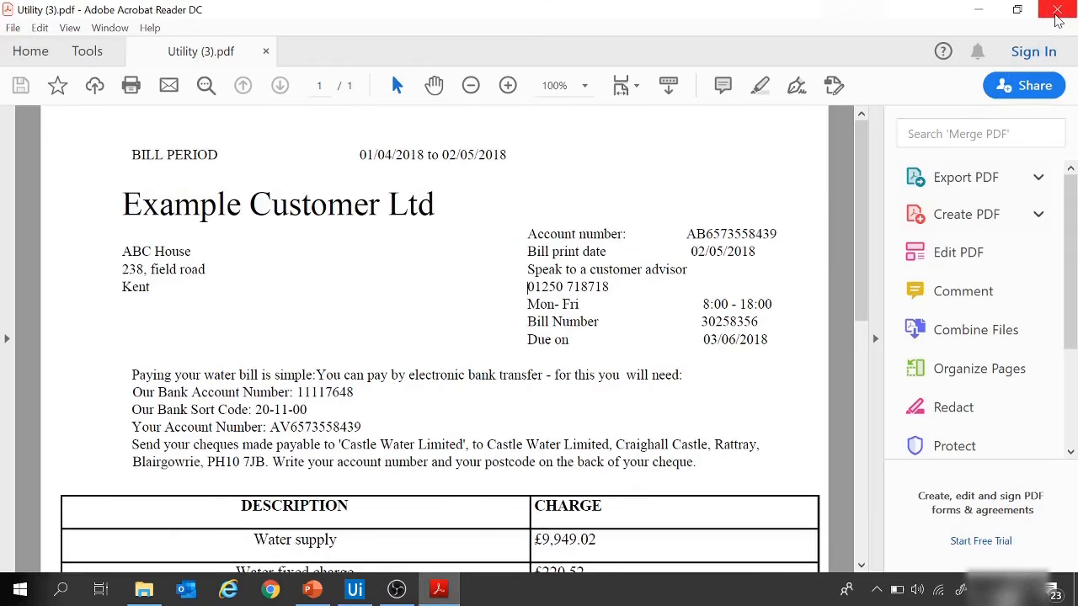
pyautogui.click(1058, 11)
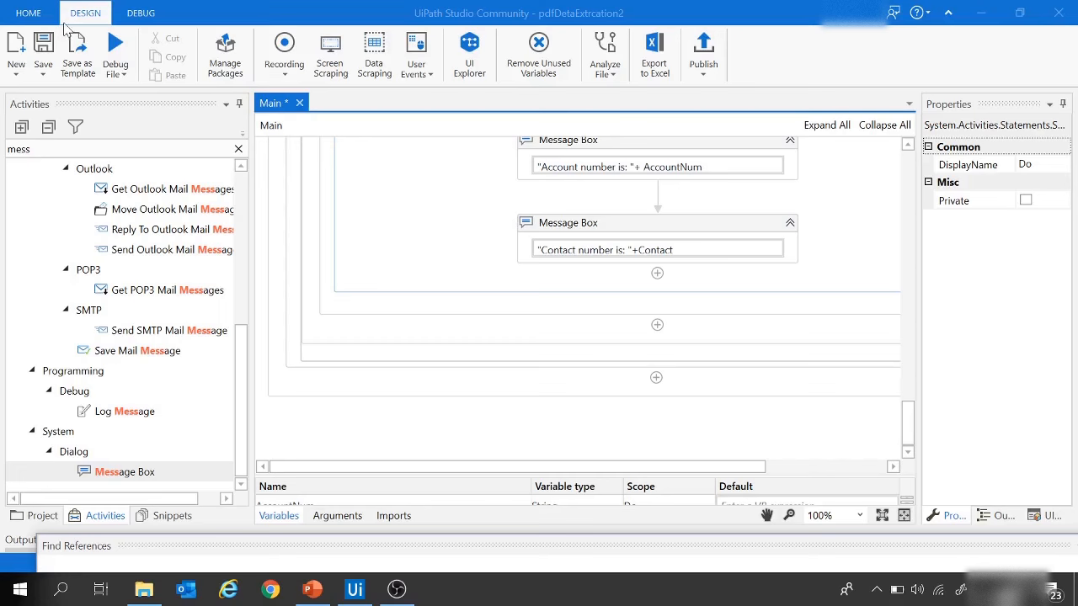
pyautogui.click(43, 51)
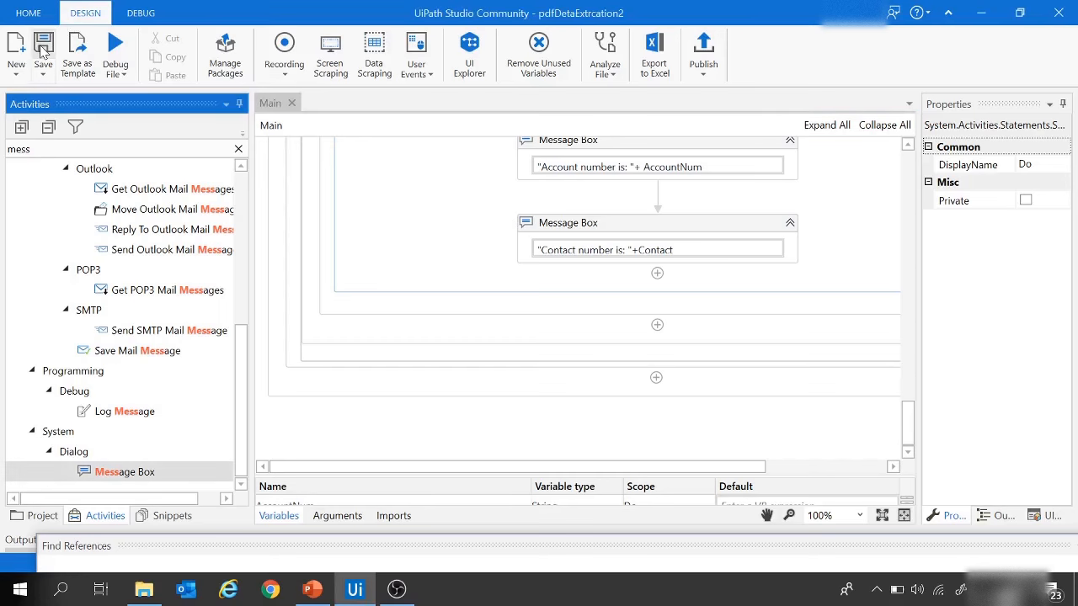
# Step: Run the workflow and acknowledge the account number and contact number message boxes for all three utility bills
pyautogui.click(122, 74)
pyautogui.click(135, 99)
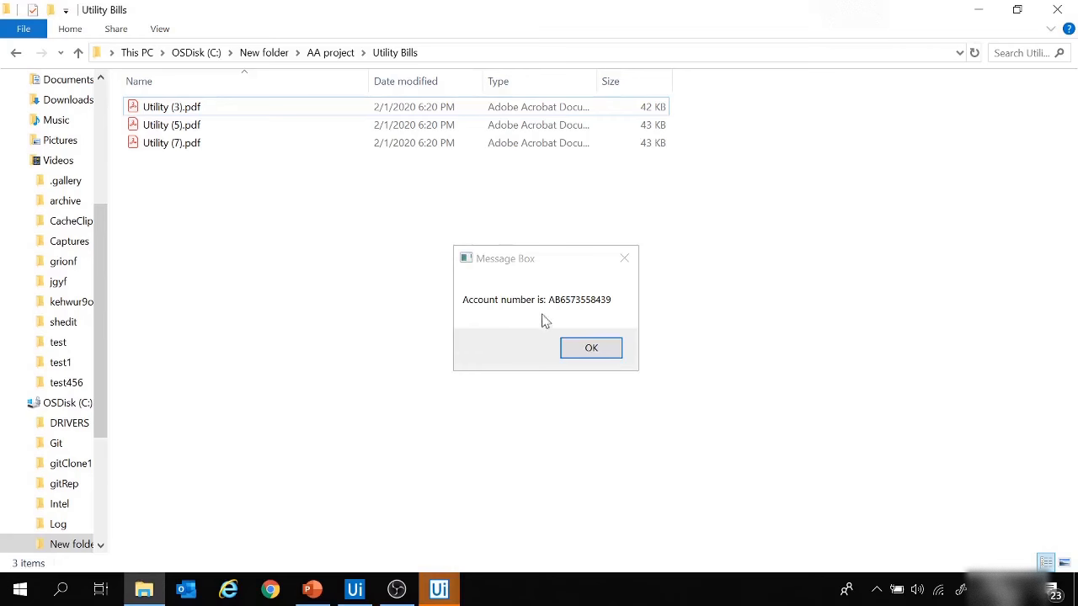
pyautogui.click(591, 350)
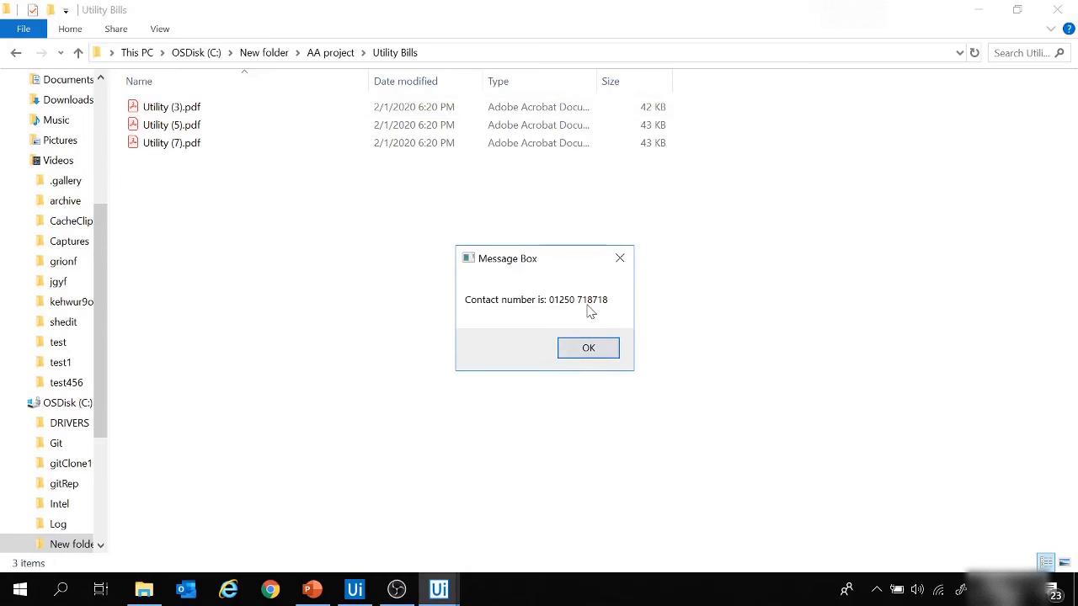
pyautogui.click(589, 349)
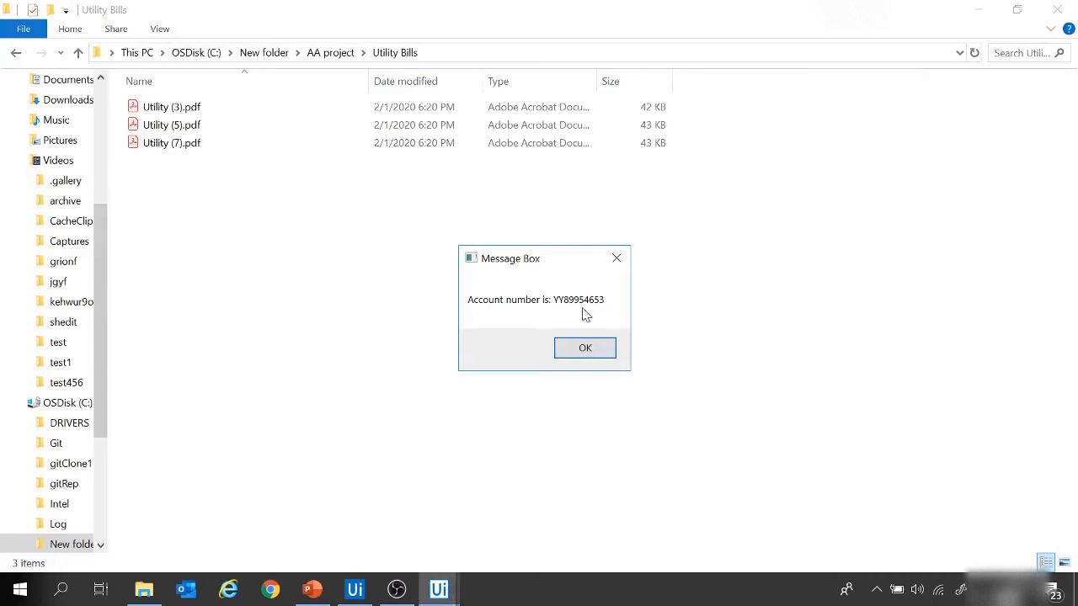
pyautogui.click(594, 351)
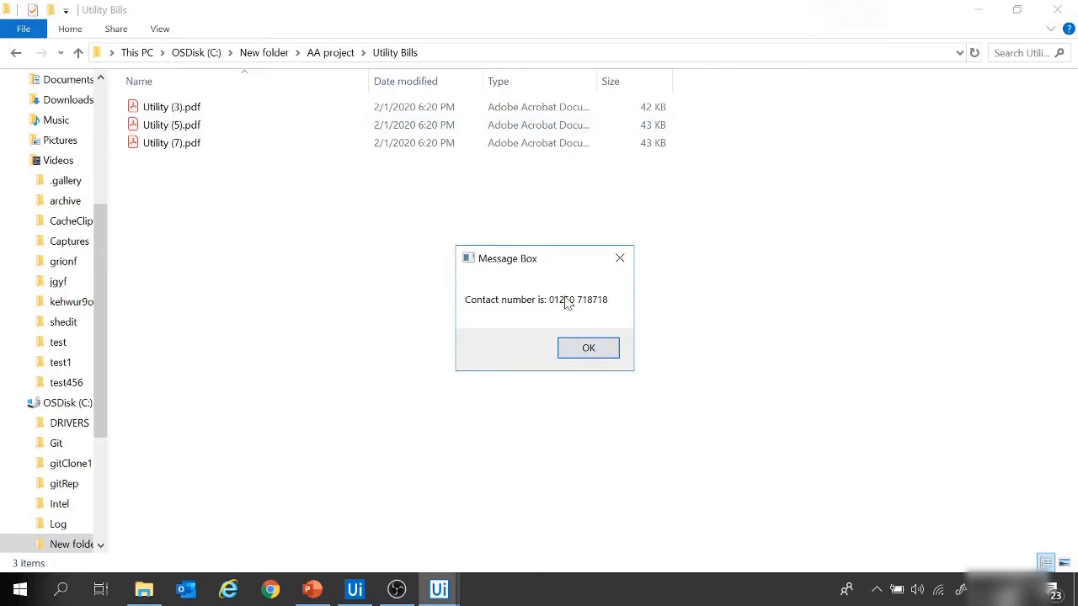
pyautogui.click(580, 355)
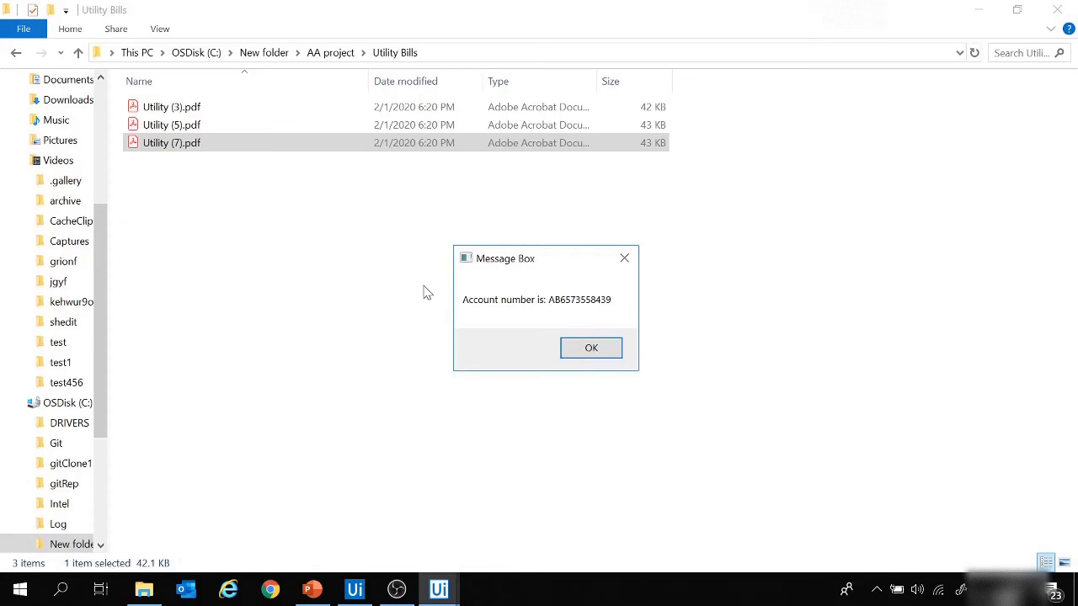
pyautogui.click(594, 350)
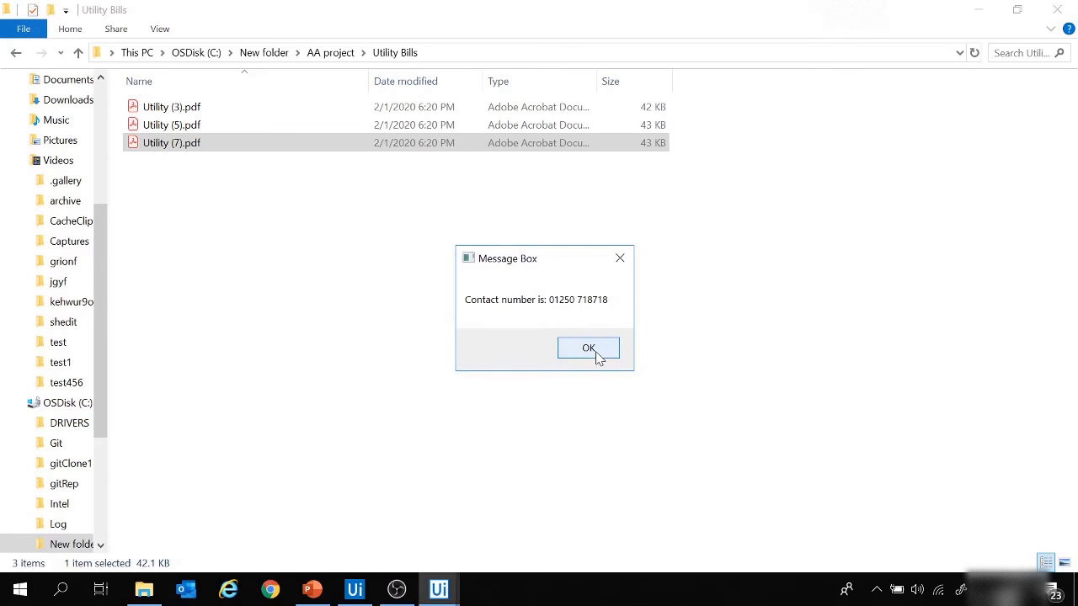
pyautogui.click(595, 350)
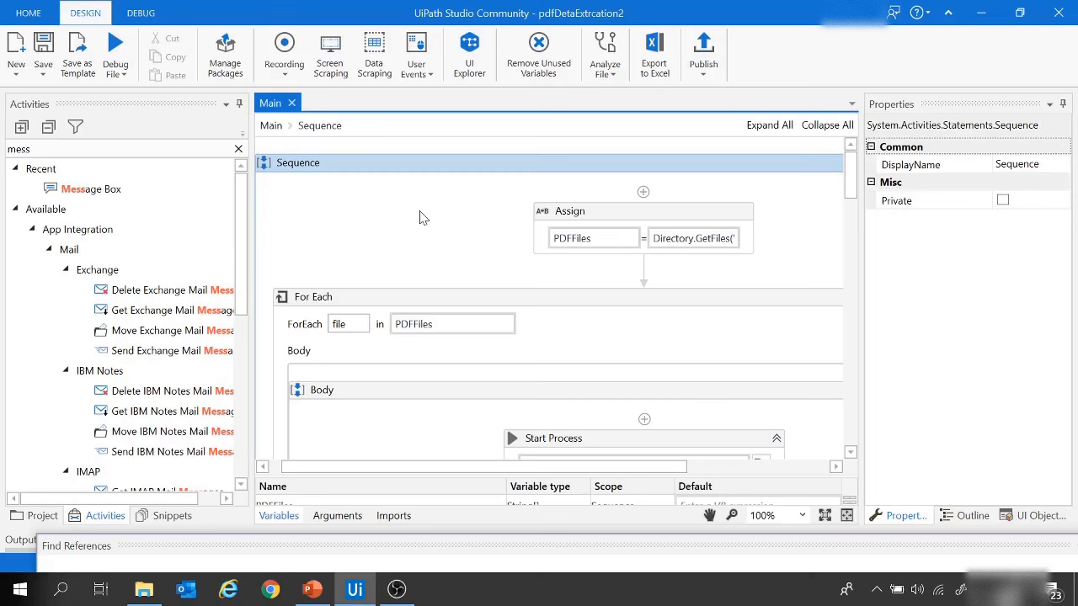
# Step: Search the activities for "excel" and for "work", and examine the Excel and Workbook activity groups
pyautogui.click(38, 149)
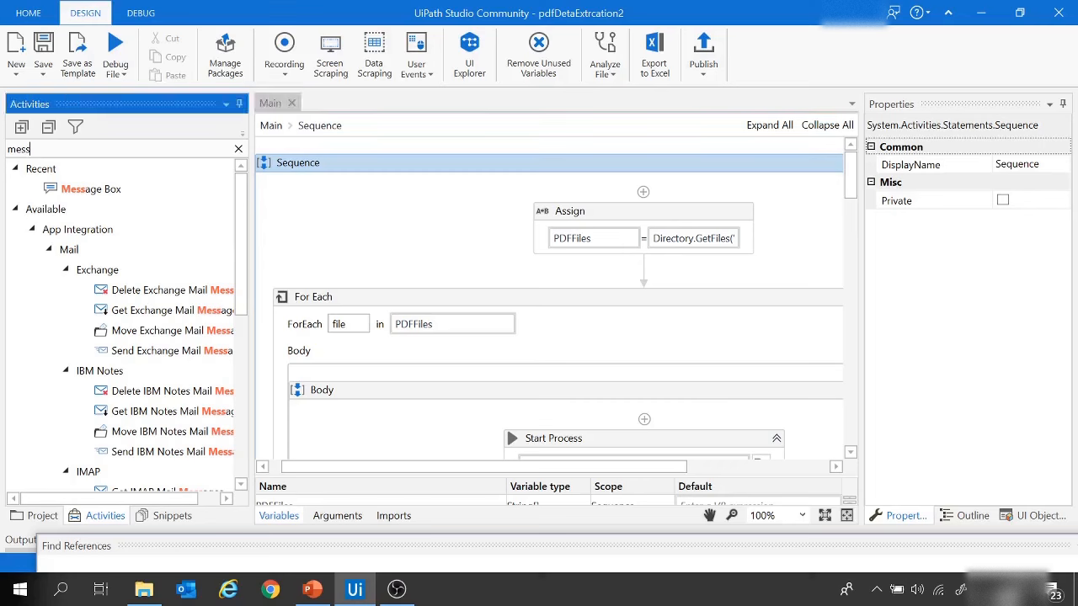
pyautogui.moveTo(34, 149); pyautogui.dragTo(4, 160)
pyautogui.write('excel')
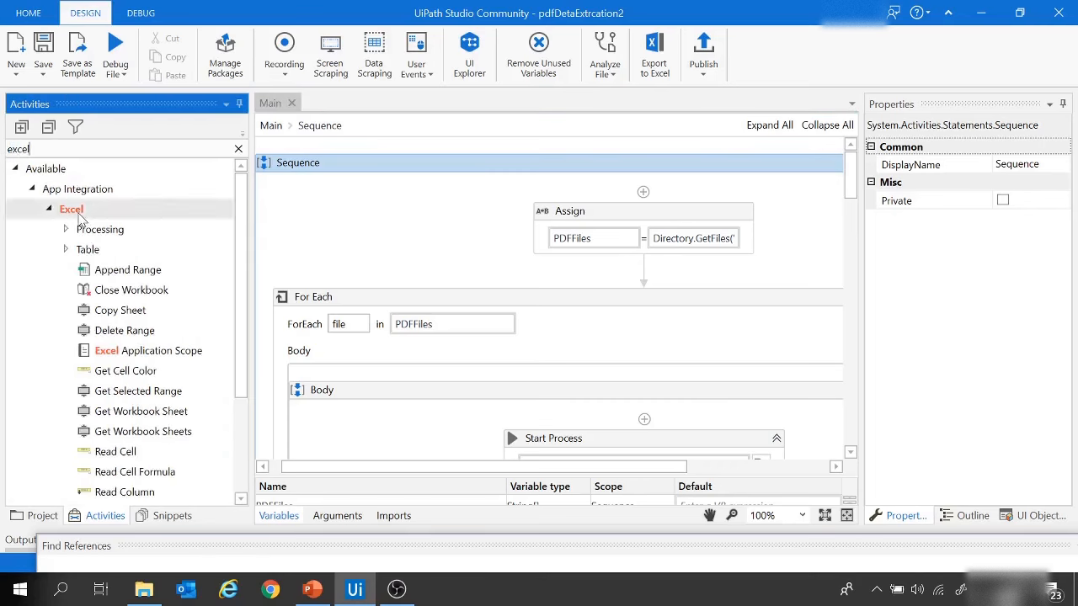
pyautogui.click(75, 218)
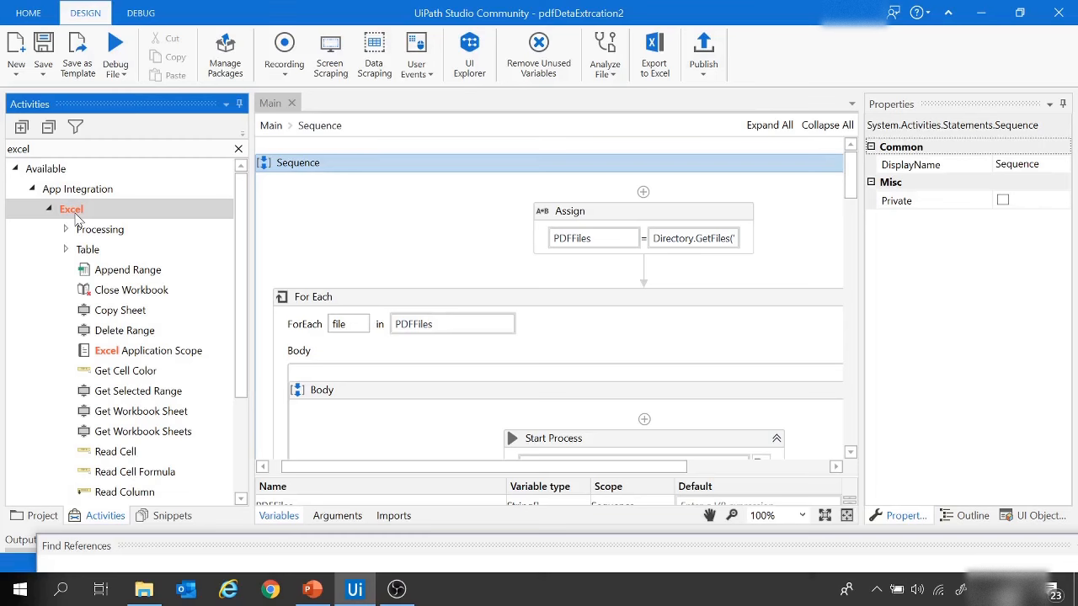
pyautogui.moveTo(31, 149); pyautogui.dragTo(2, 149)
pyautogui.write('work')
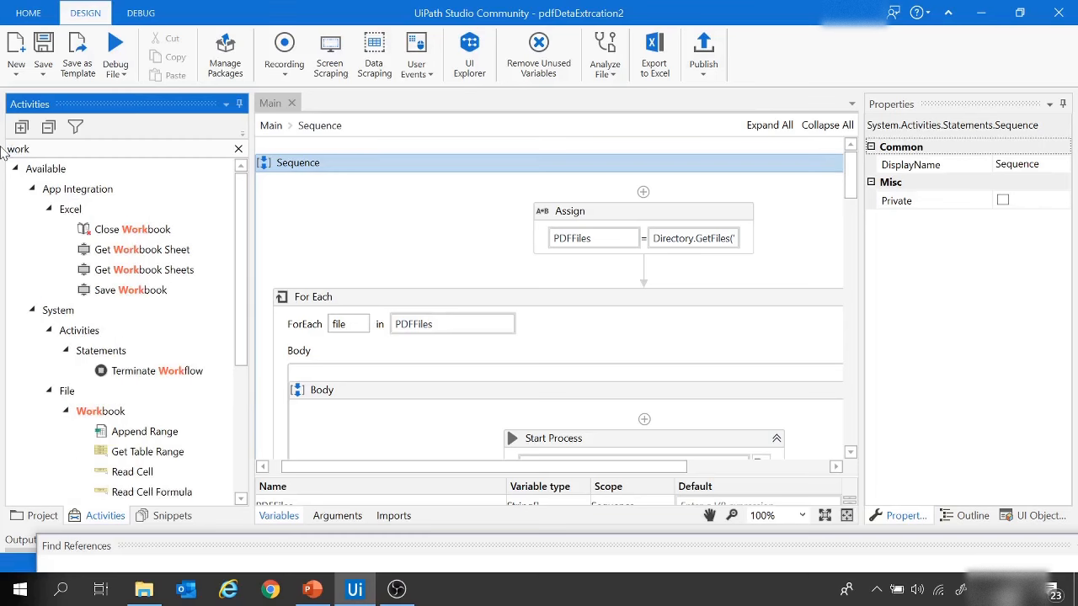
pyautogui.scroll(-3, 142, 373)
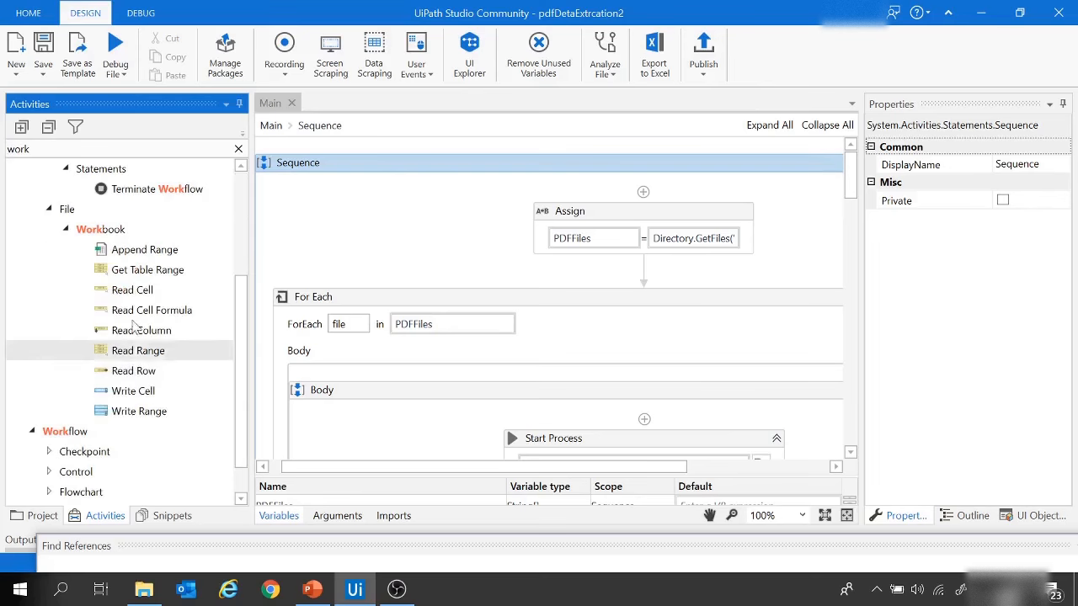
pyautogui.click(102, 231)
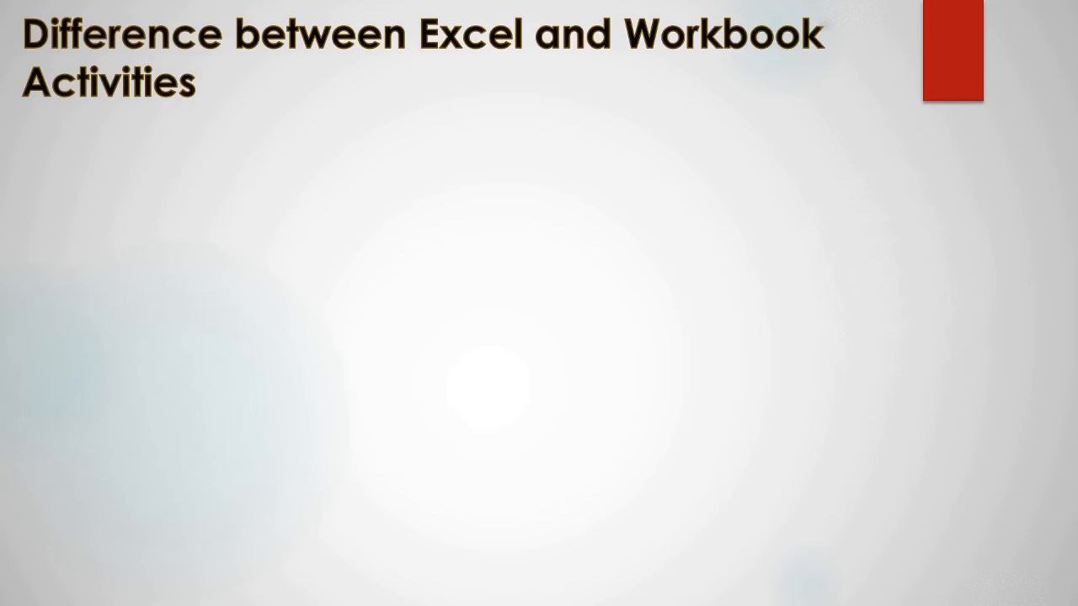
pyautogui.press('Right')
pyautogui.press('Right')
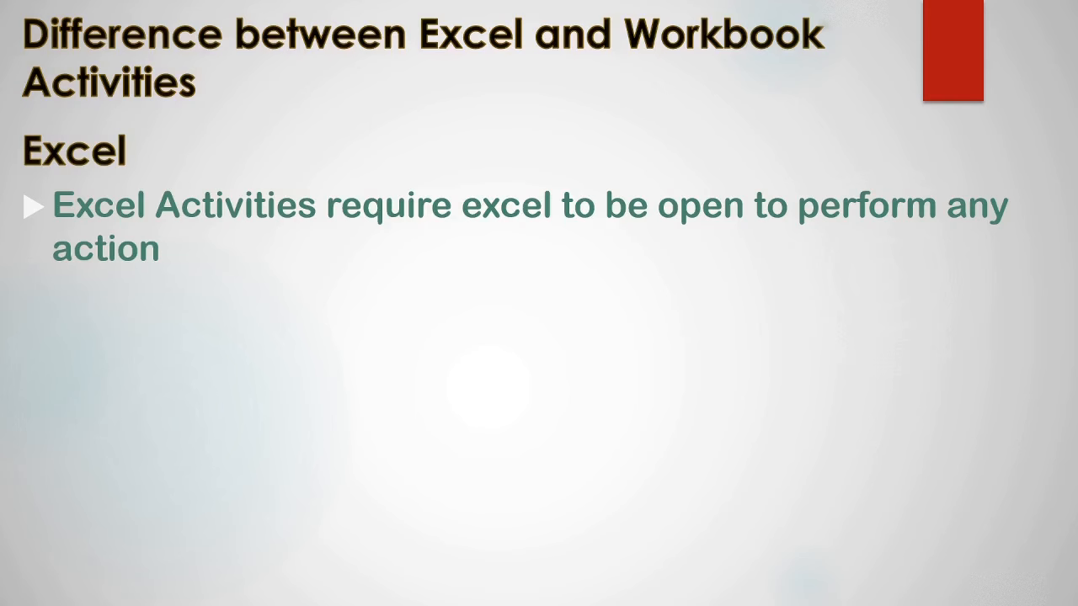
pyautogui.press('Right')
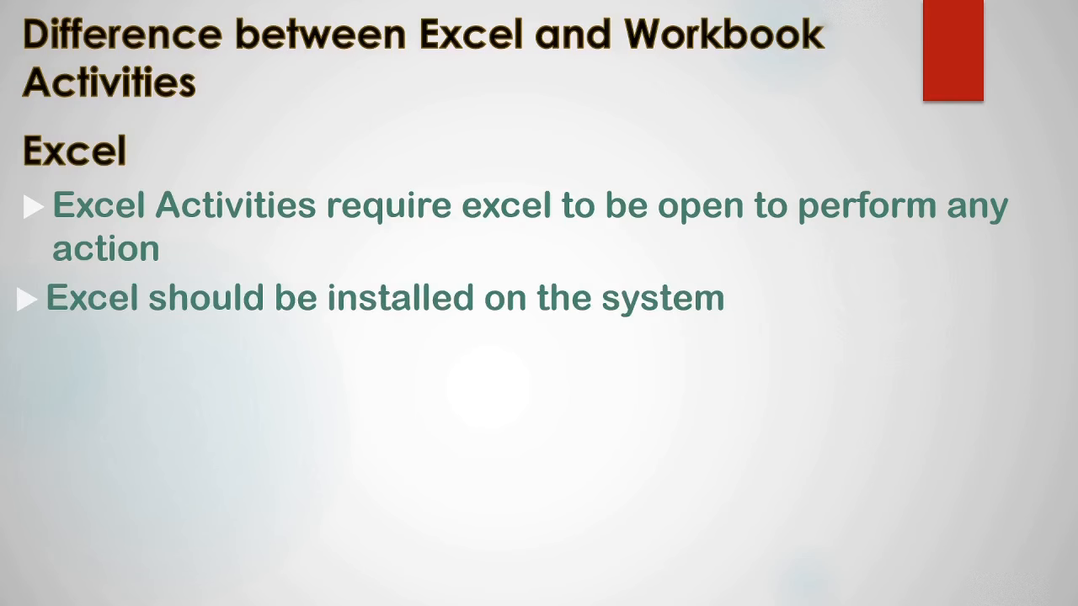
pyautogui.press('Right')
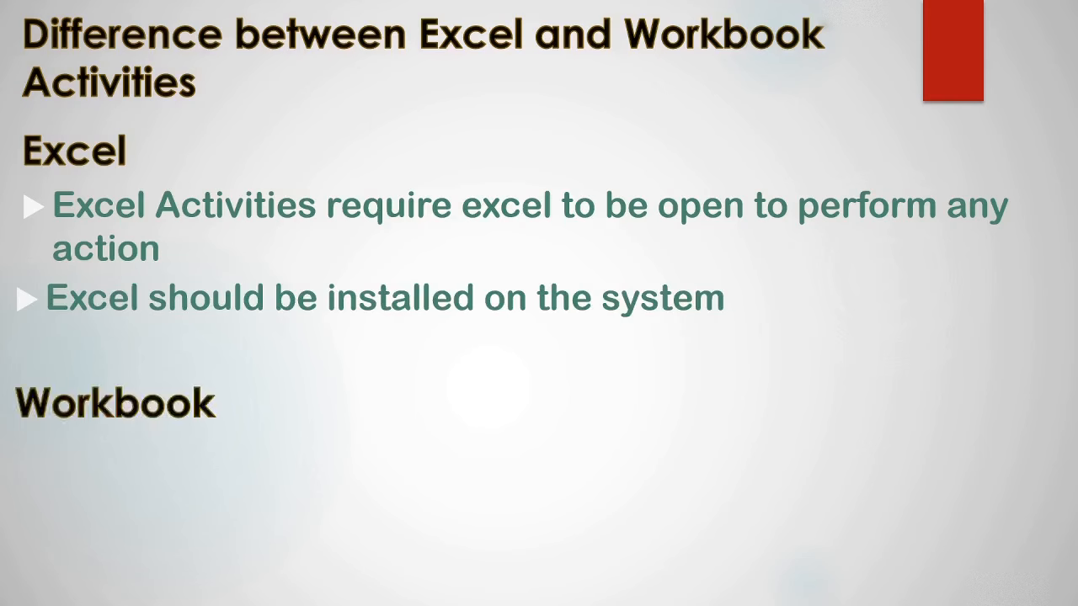
pyautogui.press('Right')
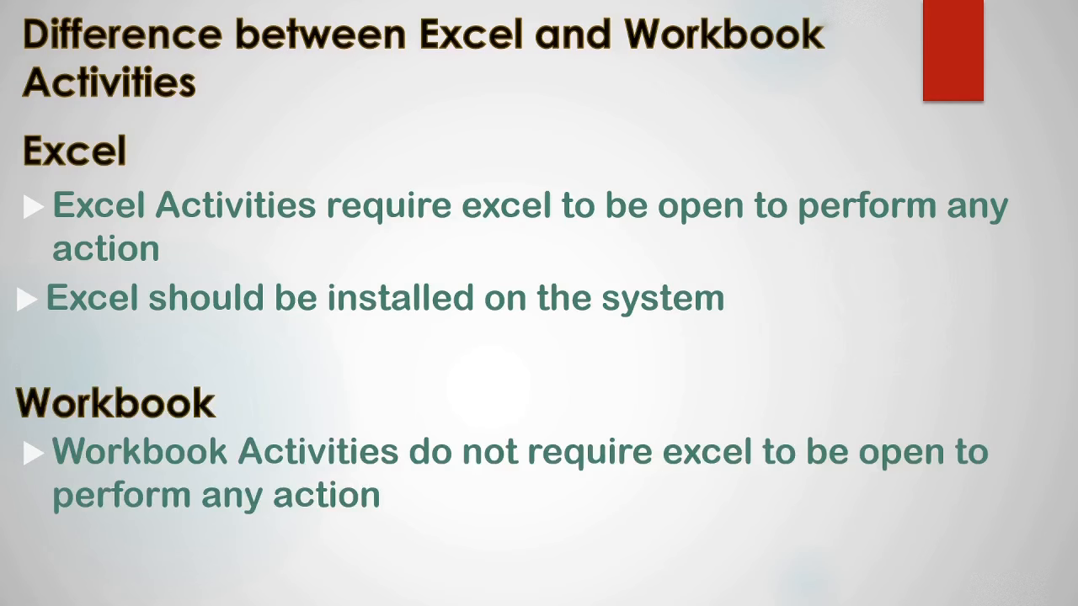
pyautogui.press('Right')
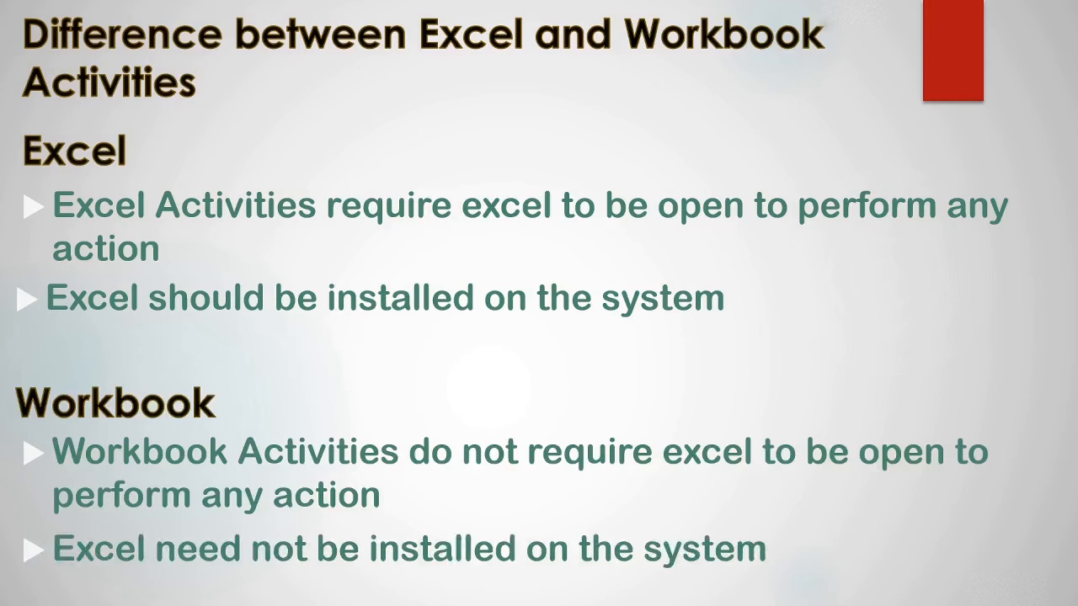
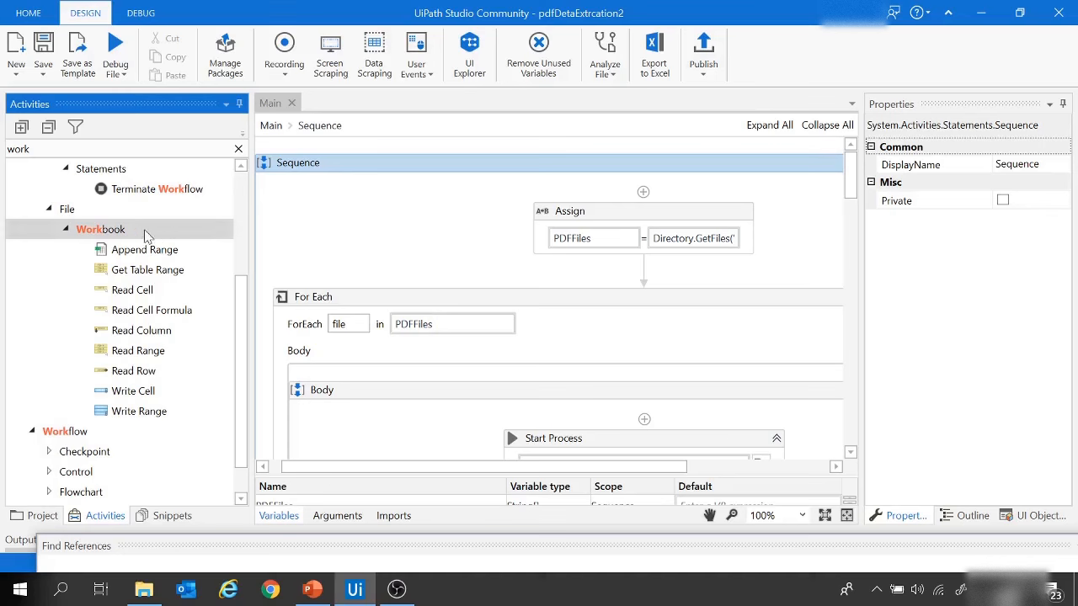
# Step: Add a Workbook Read Range activity between the PDFFiles assignment and the For Each loop
pyautogui.click(145, 354)
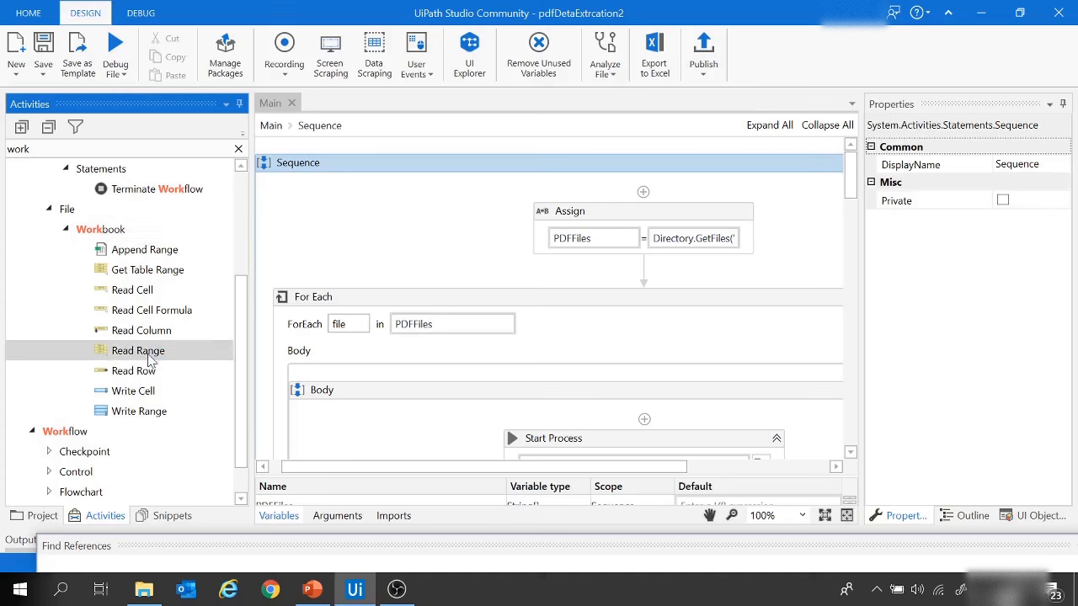
pyautogui.moveTo(150, 359); pyautogui.dragTo(661, 282)
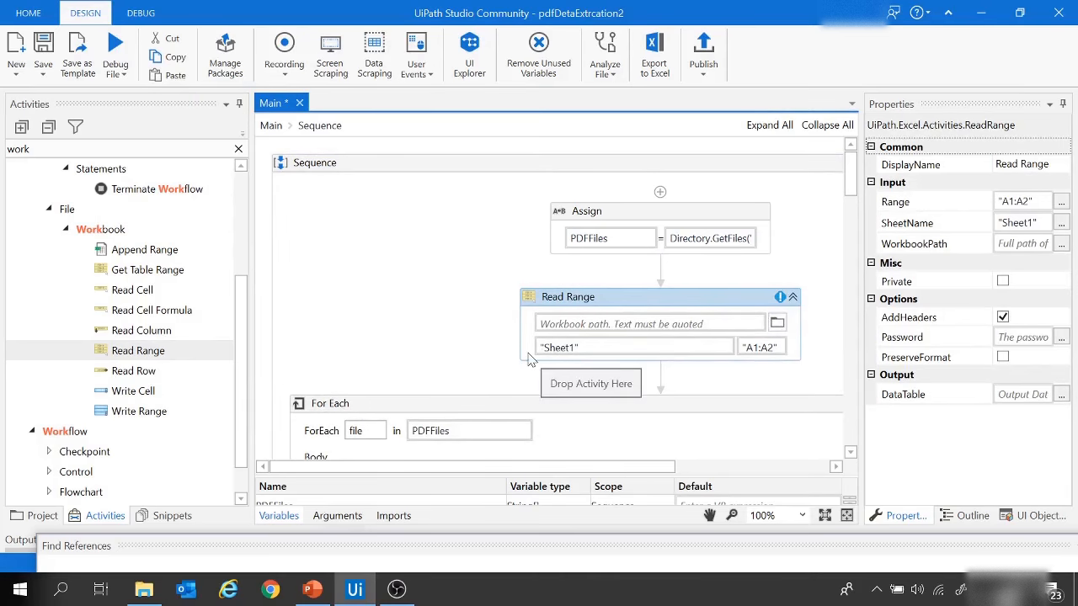
# Step: Switch to File Explorer and create a new Excel worksheet named PDFTOExcel_demo.xlsx in the AA project folder
pyautogui.click(150, 588)
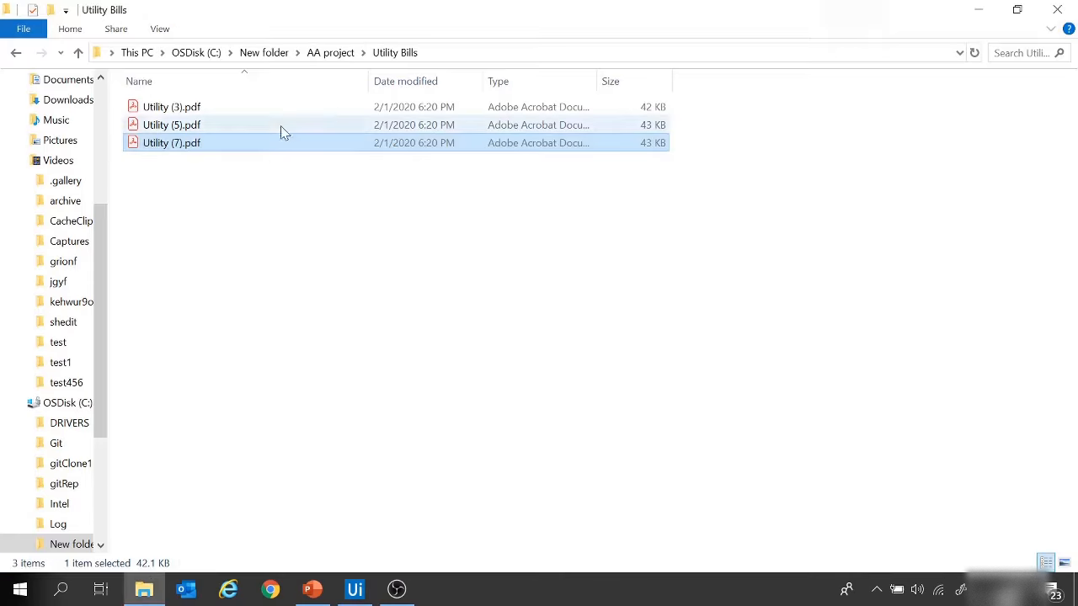
pyautogui.click(324, 56)
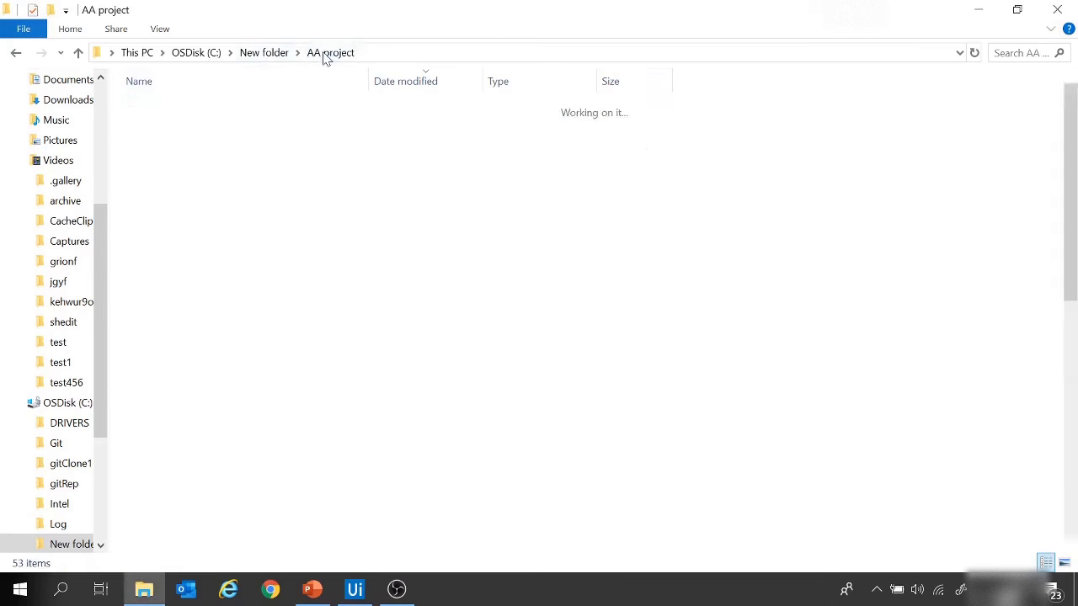
pyautogui.rightClick(775, 179)
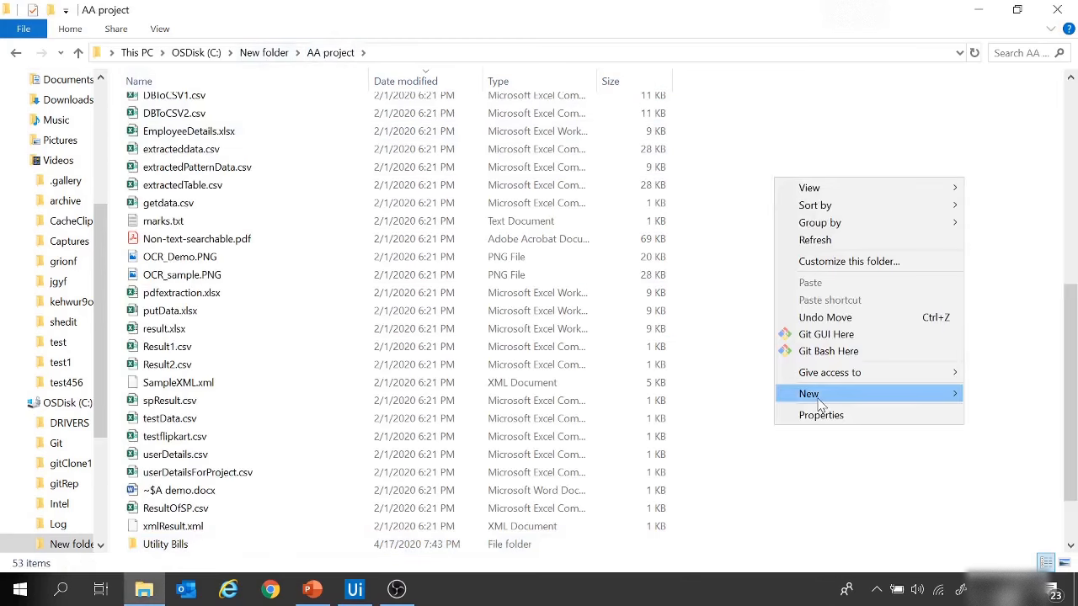
pyautogui.moveTo(822, 394)
pyautogui.click(682, 382)
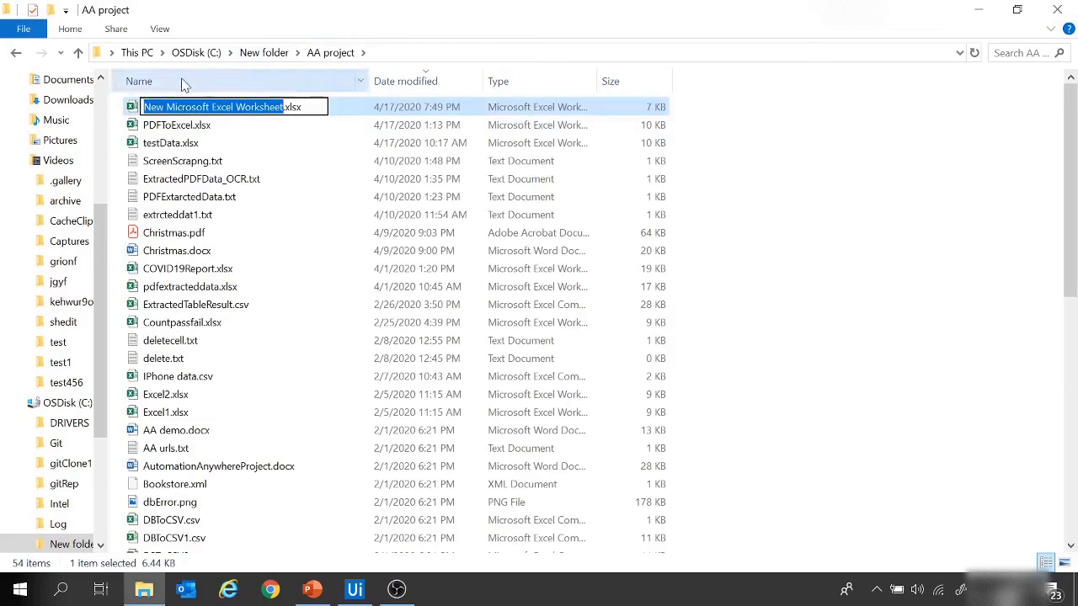
pyautogui.write('PDFTOE')
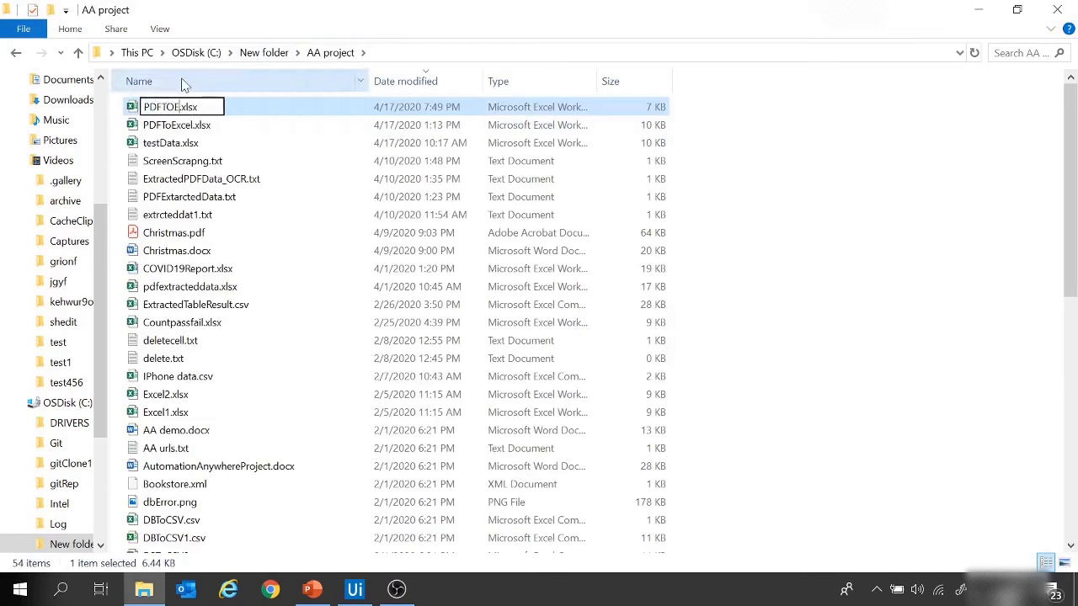
pyautogui.write('xcel_demo')
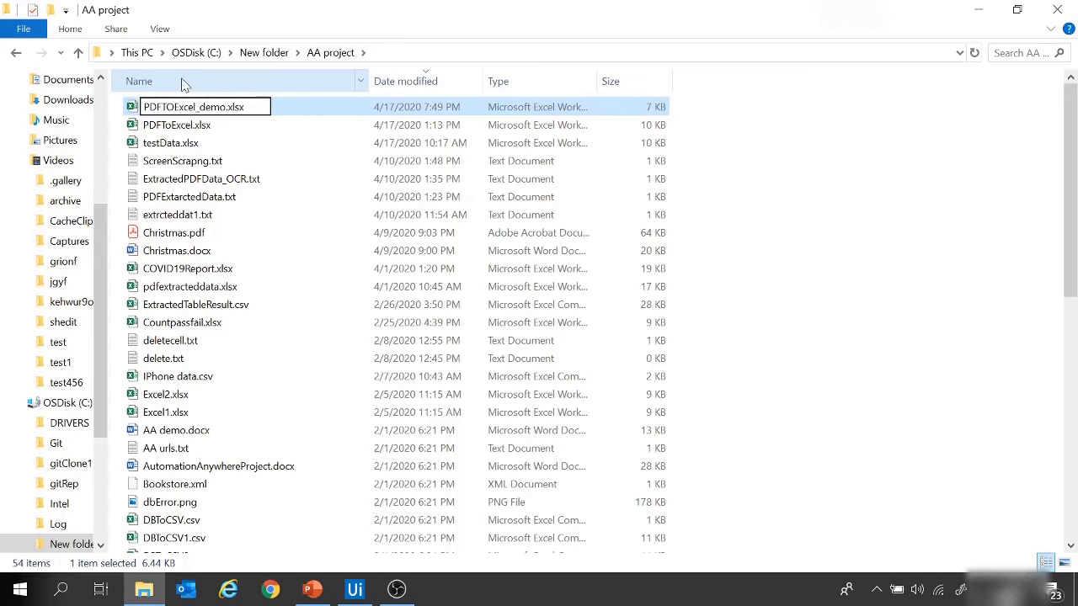
pyautogui.click(887, 184)
# Step: Open PDFTOExcel_demo.xlsx in Excel, widen column A and enter the header AccountNumber in A1
pyautogui.doubleClick(191, 108)
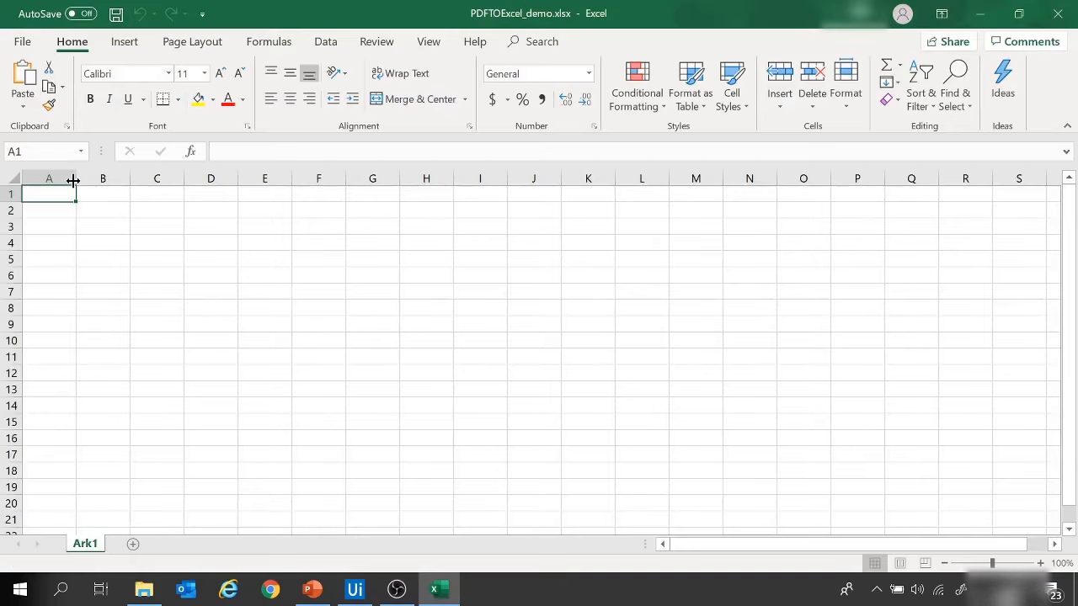
pyautogui.moveTo(77, 178); pyautogui.dragTo(166, 179)
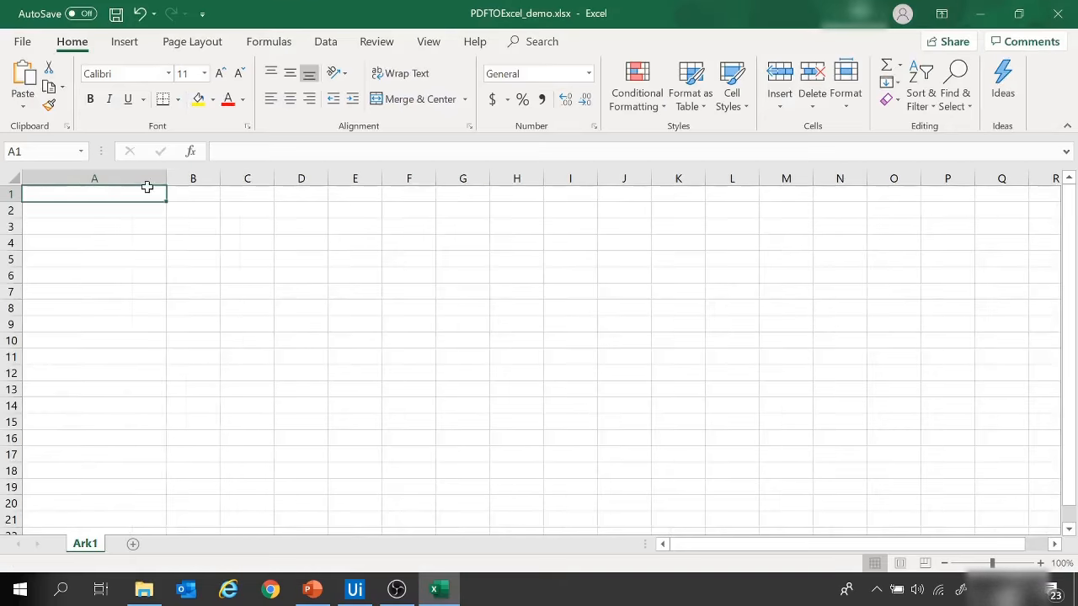
pyautogui.write('Acc')
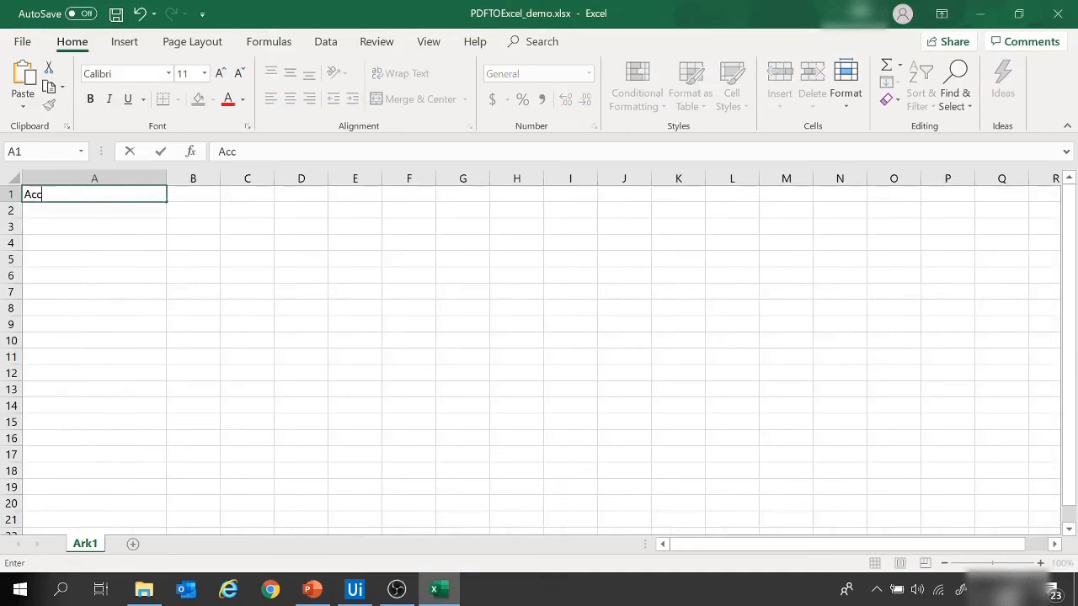
pyautogui.write('ountNumb')
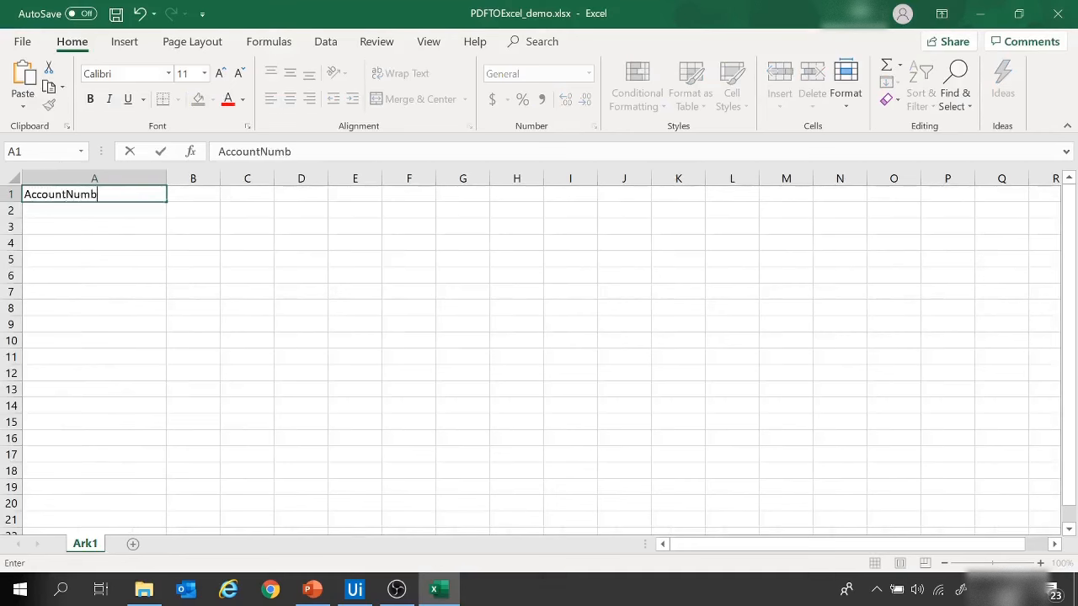
pyautogui.write('er')
# Step: Enter the header ContactNumber in B1 and fit column B's width to its content
pyautogui.click(180, 192)
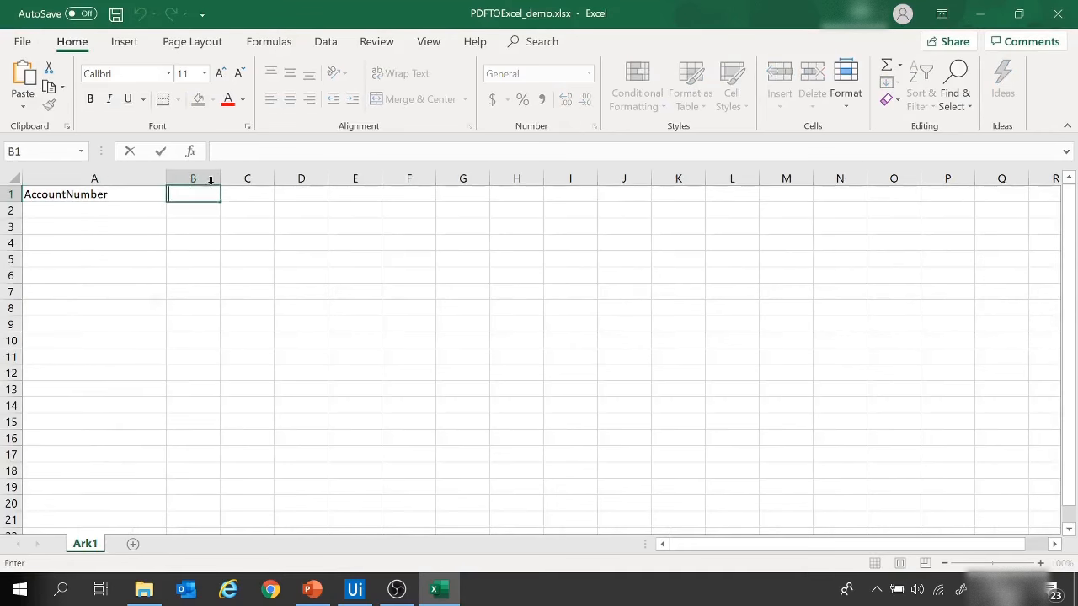
pyautogui.click(192, 179)
pyautogui.click(187, 194)
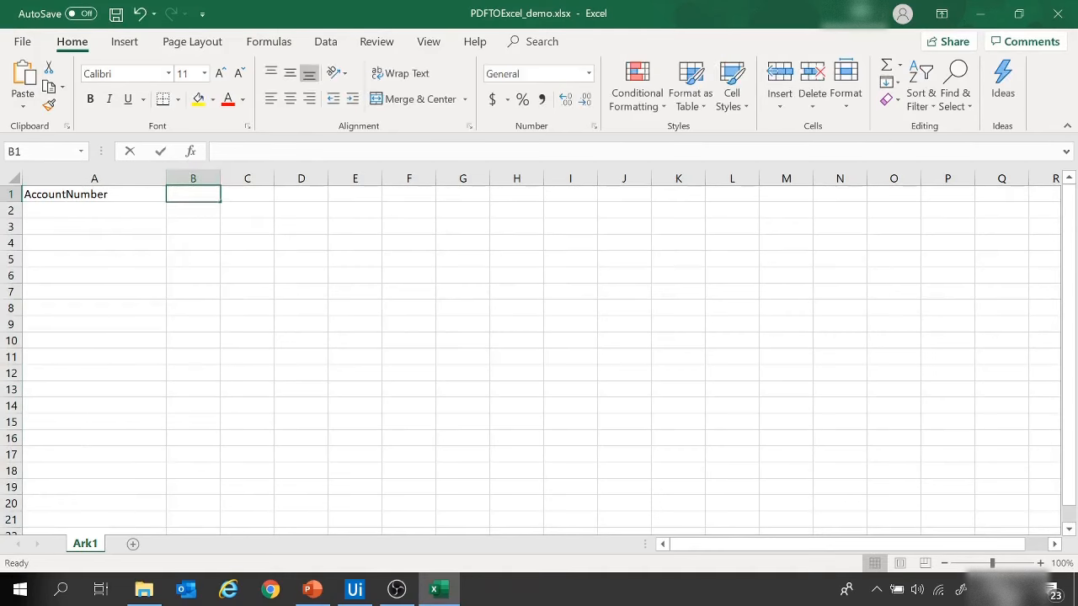
pyautogui.write('Contac')
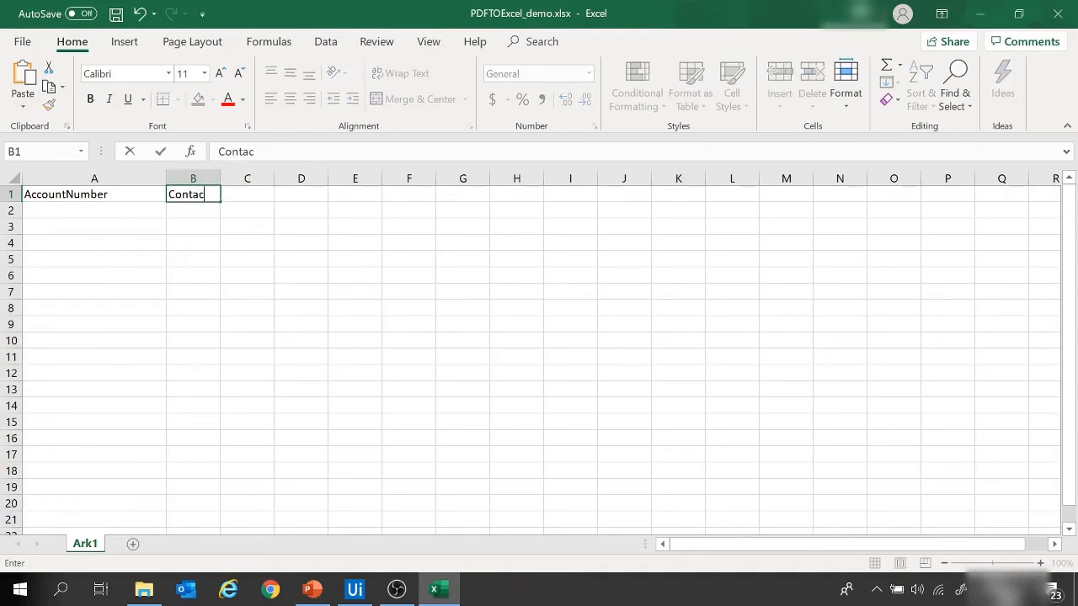
pyautogui.write('tNumber')
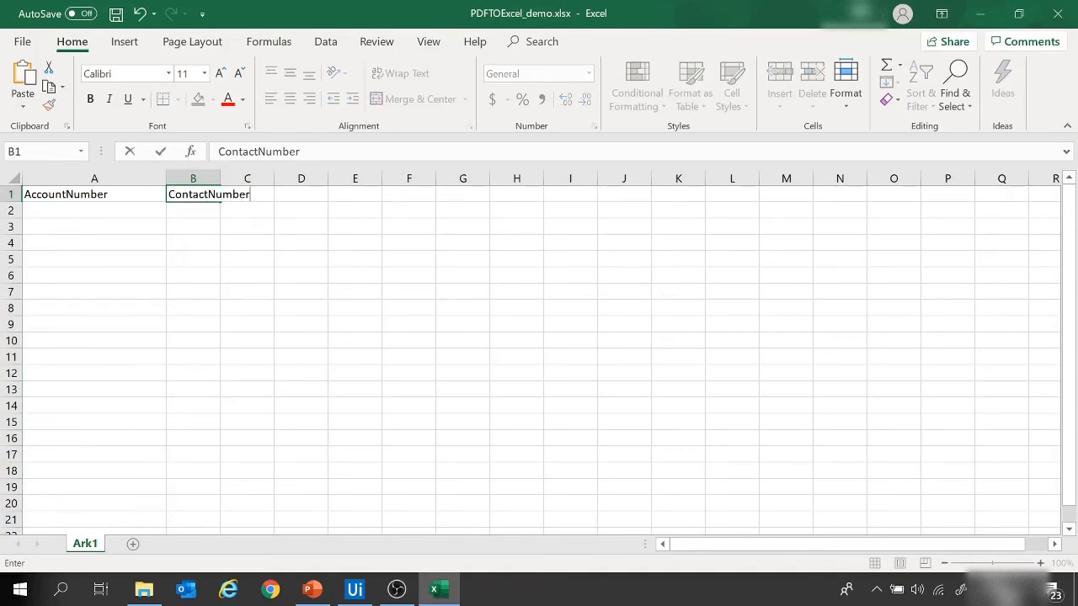
pyautogui.press('Return')
pyautogui.doubleClick(221, 179)
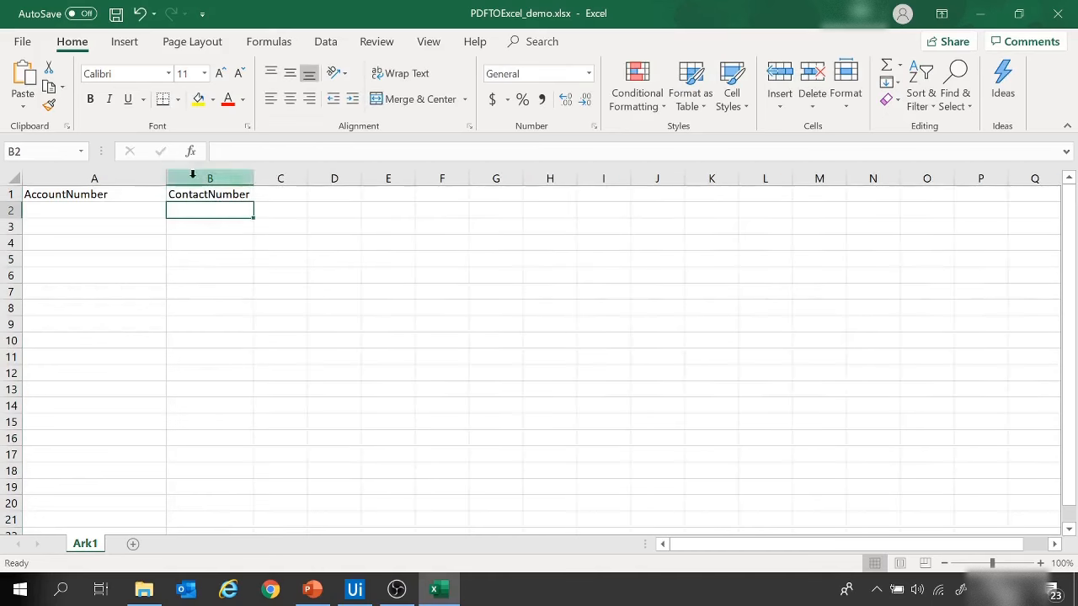
# Step: Make the AccountNumber and ContactNumber headers in A1:B1 bold
pyautogui.moveTo(126, 194); pyautogui.dragTo(193, 194)
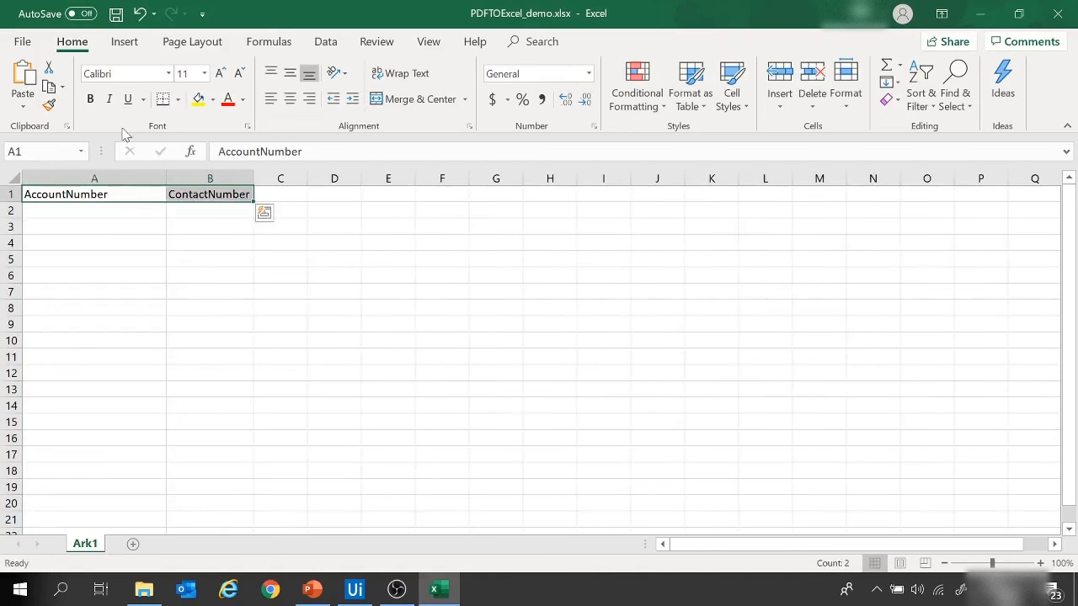
pyautogui.click(91, 99)
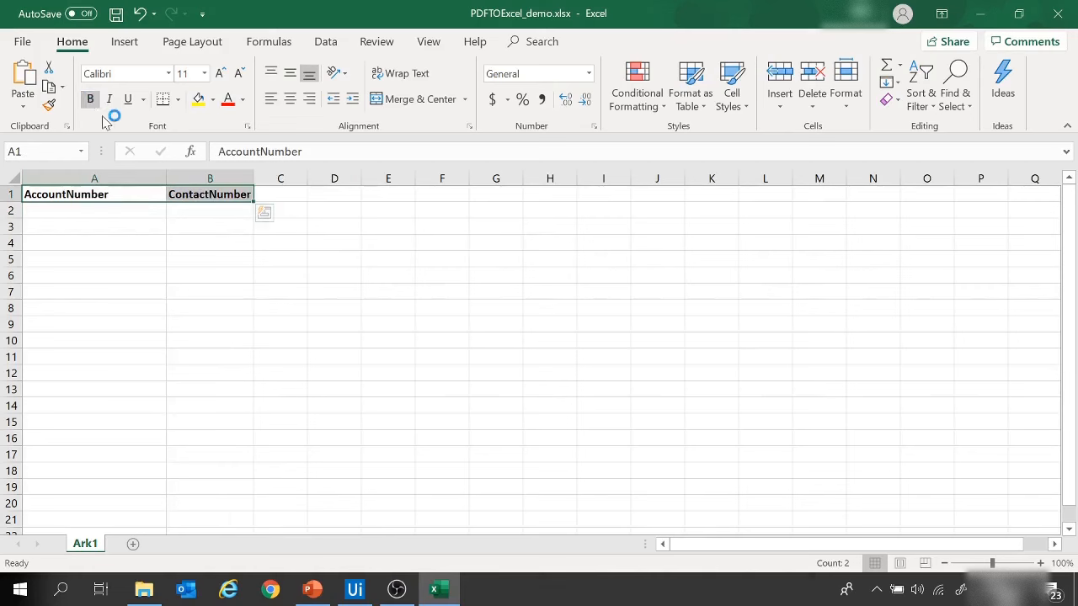
pyautogui.press('Right')
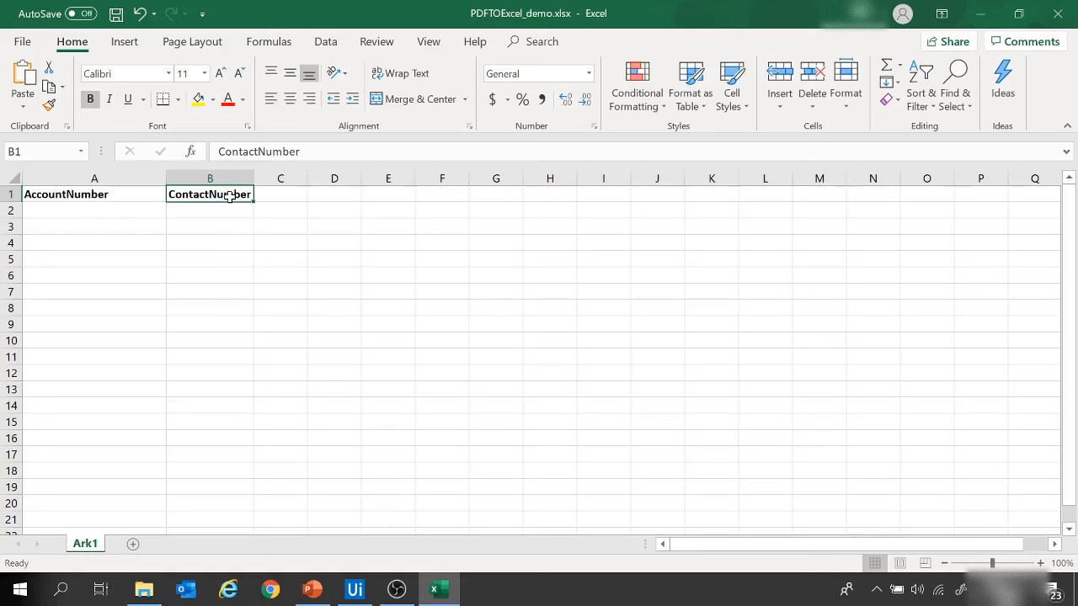
# Step: Save the PDFTOExcel_demo.xlsx workbook with A2 as the active cell and close it
pyautogui.moveTo(130, 214); pyautogui.dragTo(233, 279)
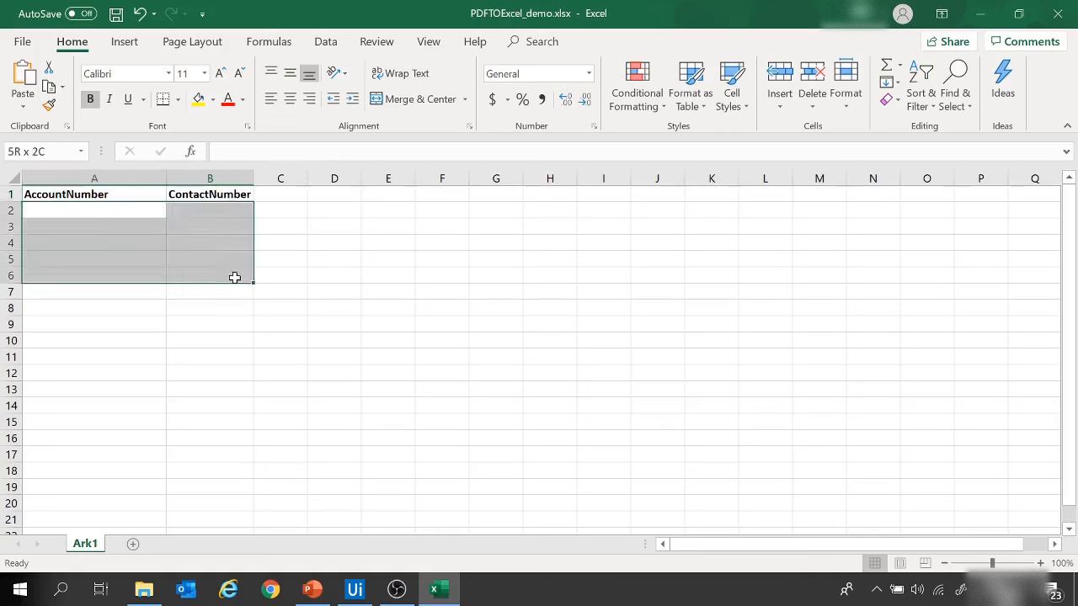
pyautogui.click(309, 212)
pyautogui.click(95, 210)
pyautogui.click(116, 15)
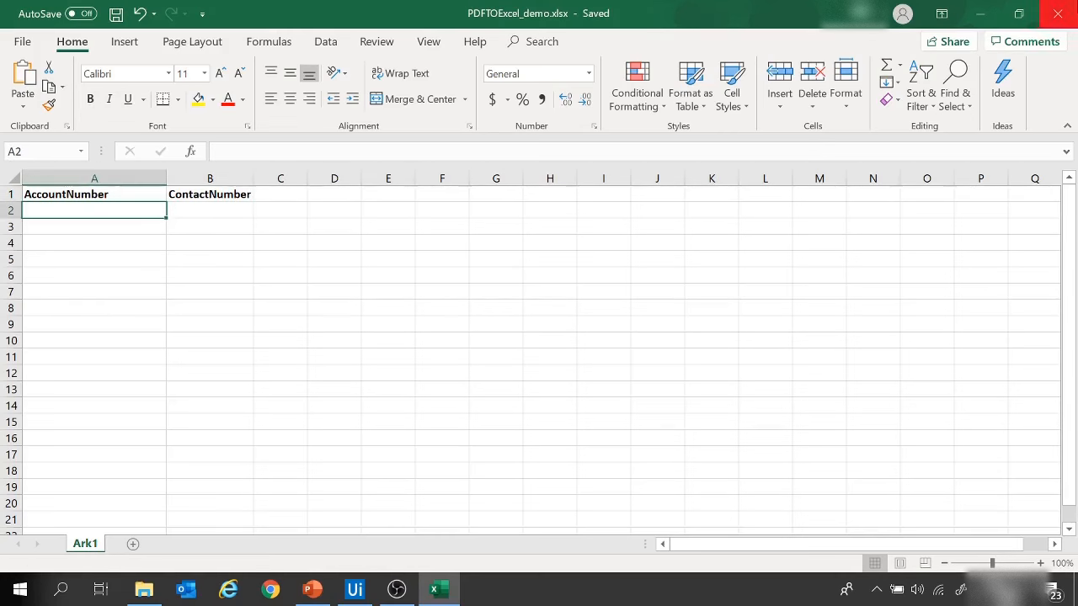
pyautogui.click(1062, 21)
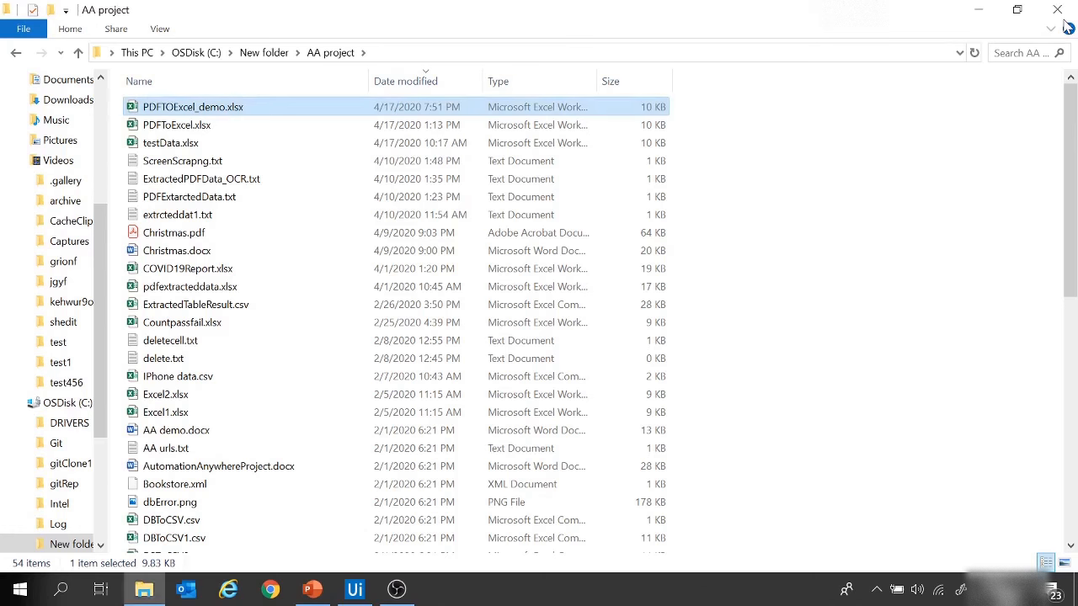
# Step: Switch to UiPath Studio, set the Read Range workbook path to C:\New folder\AA project\PDFTOExcel_demo.xlsx and clear its cell range
pyautogui.click(355, 589)
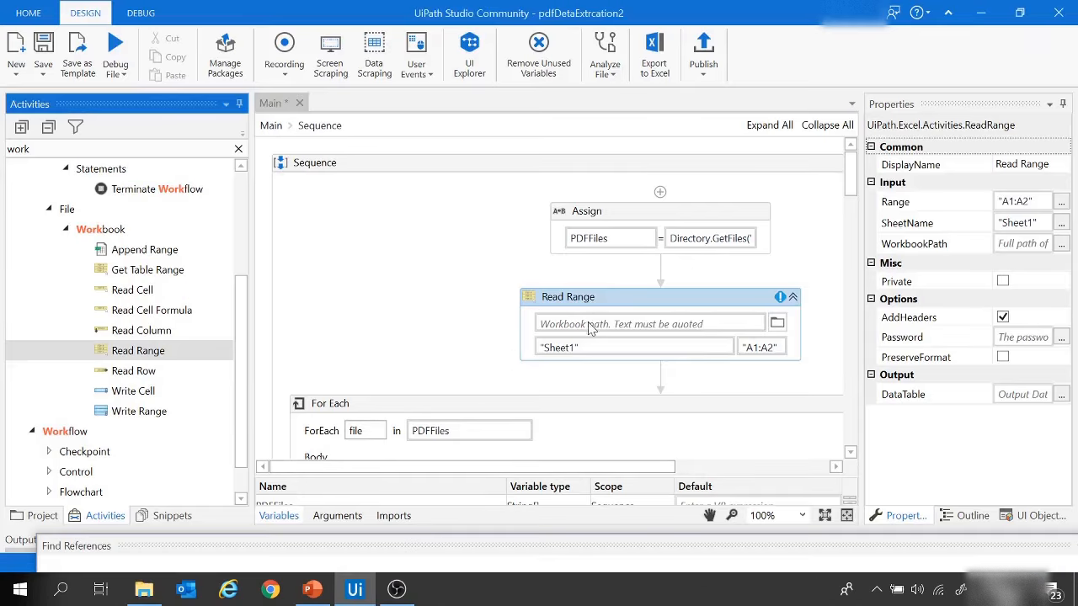
pyautogui.click(777, 325)
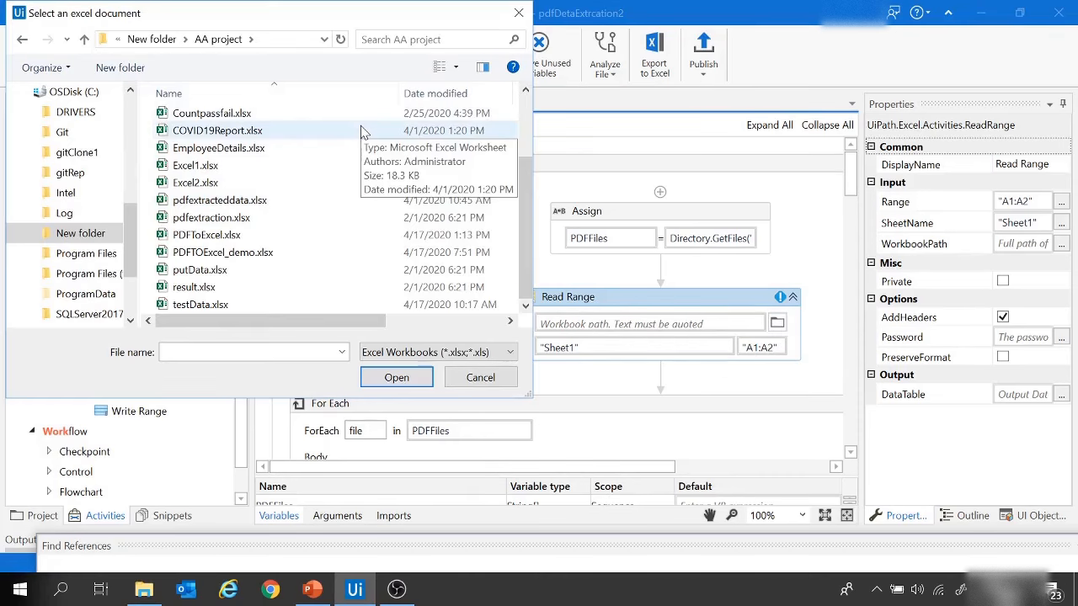
pyautogui.click(224, 253)
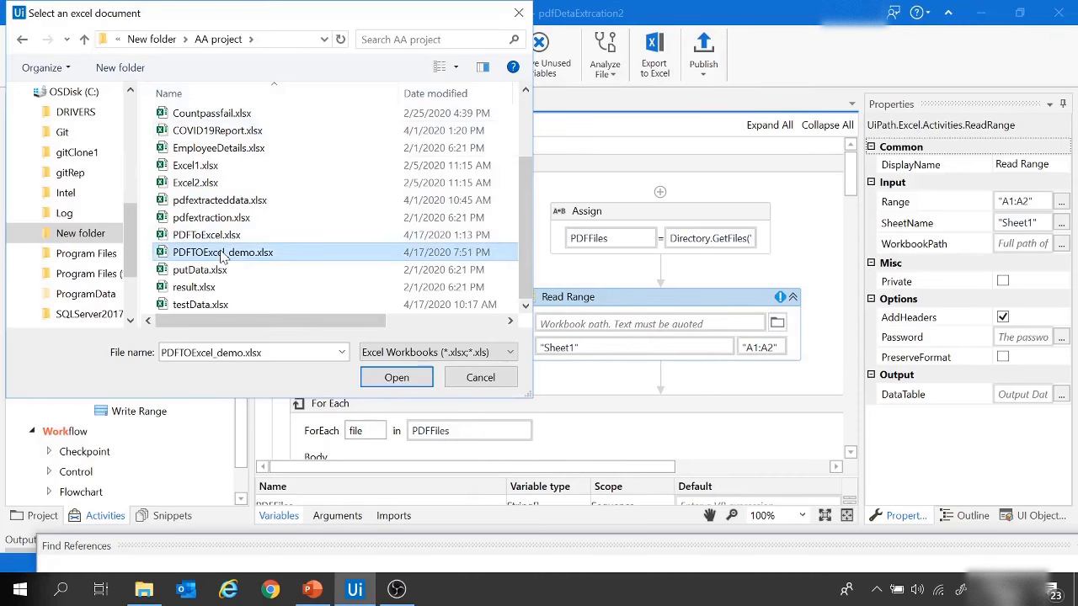
pyautogui.click(393, 378)
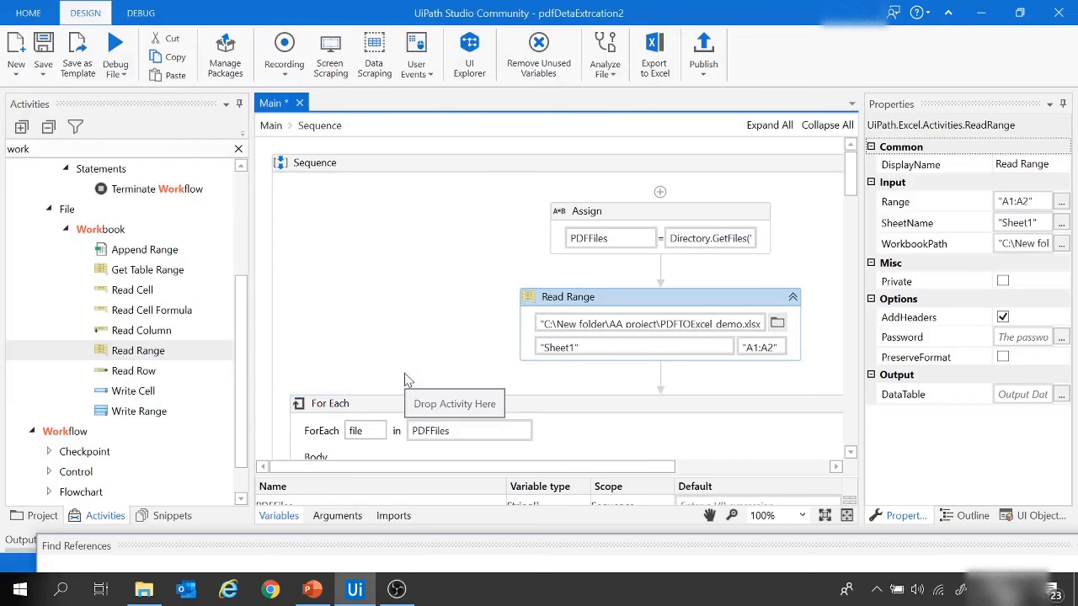
pyautogui.click(774, 348)
pyautogui.hotkey('ctrl', 'a')
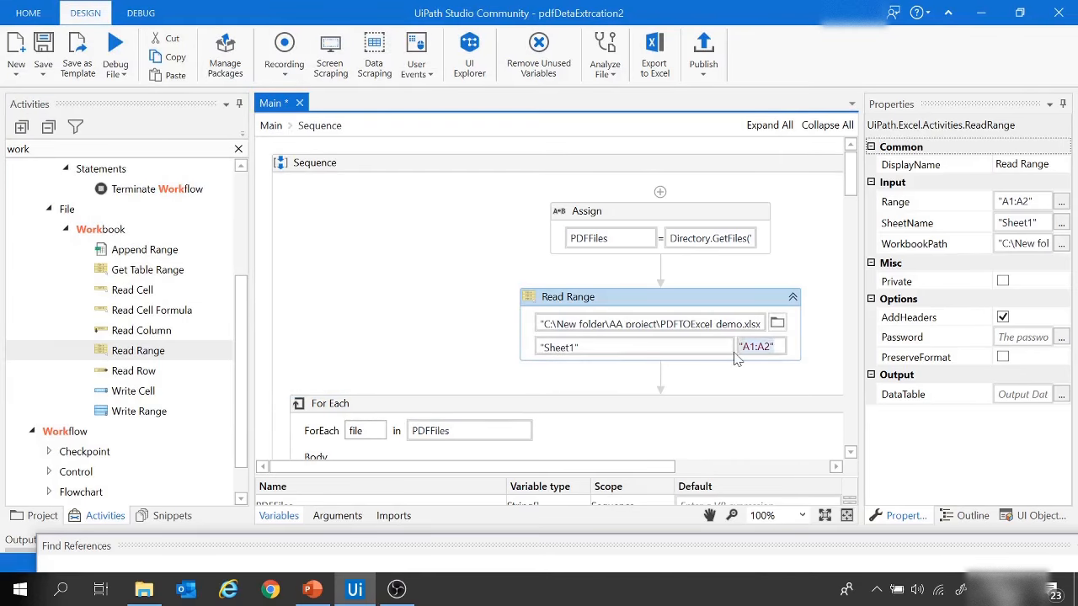
pyautogui.press('BackSpace')
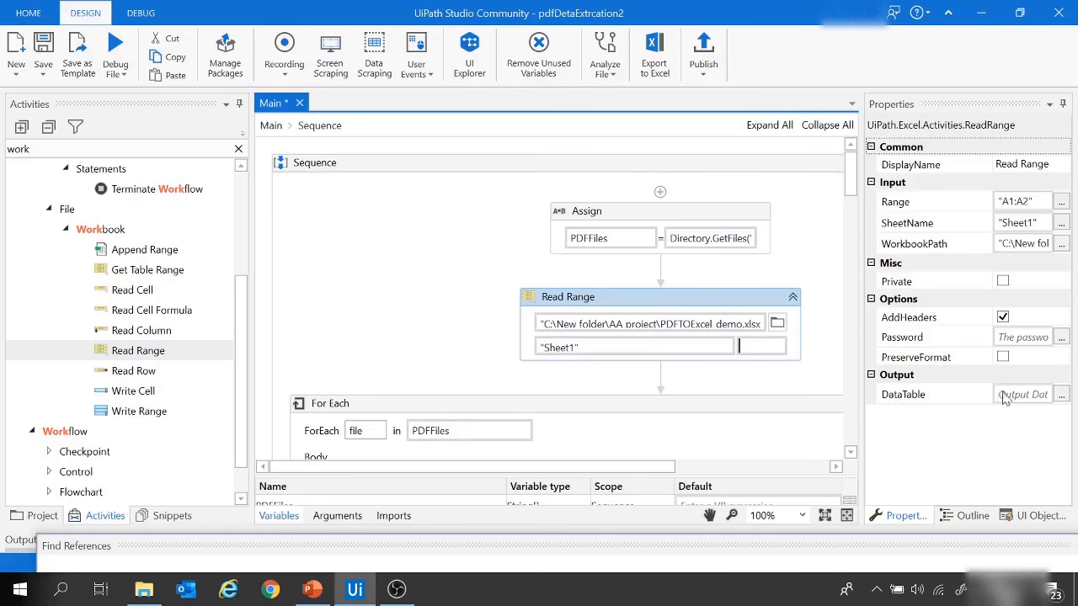
# Step: Create the variable utilityData as the Read Range activity's DataTable output
pyautogui.click(1036, 400)
pyautogui.rightClick(1026, 396)
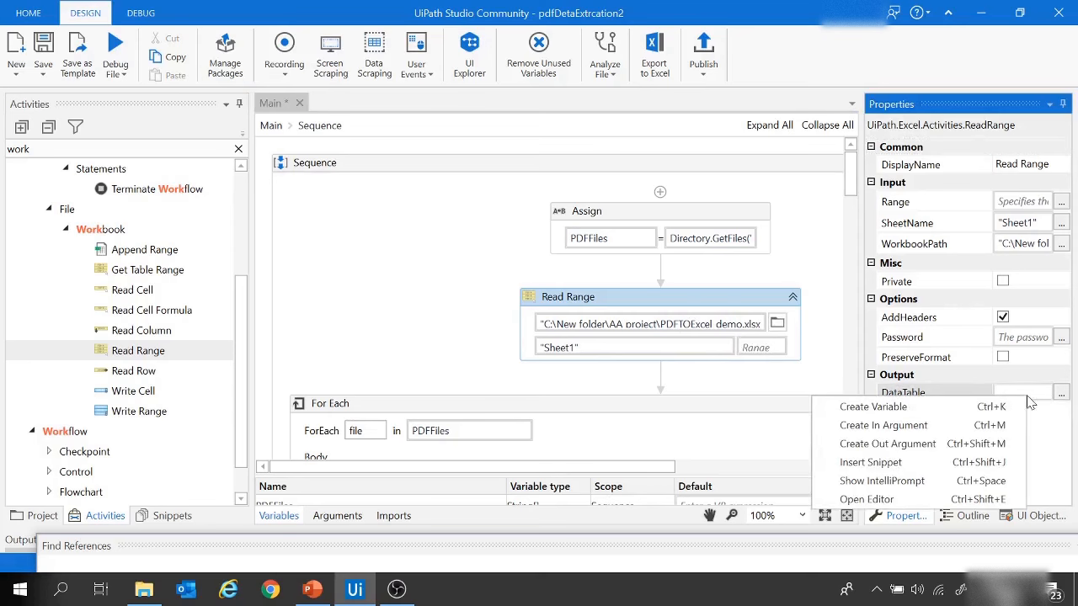
pyautogui.click(897, 412)
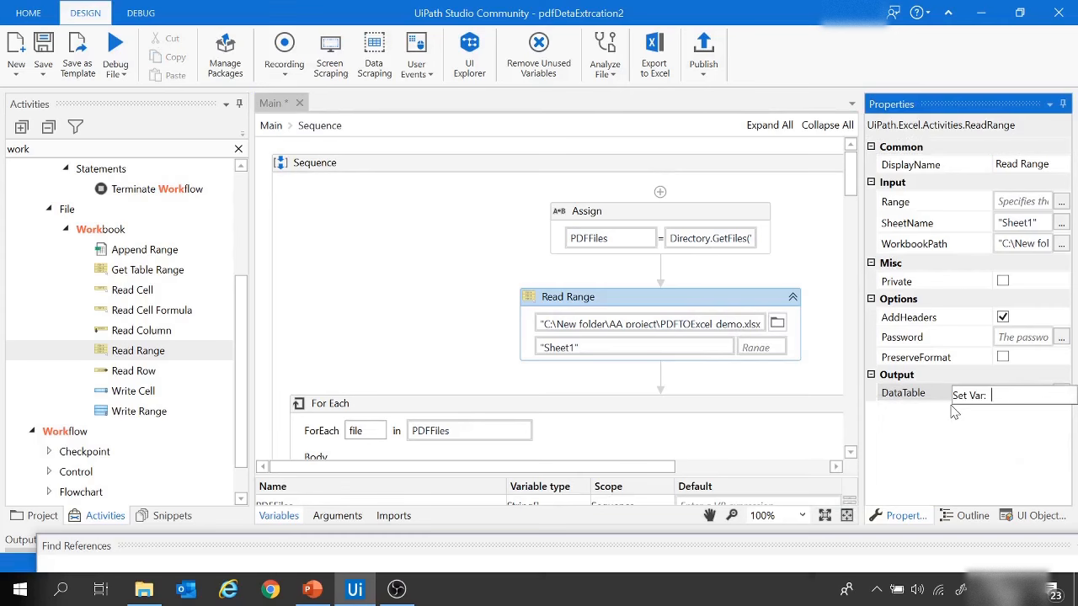
pyautogui.write('utilityData')
pyautogui.press('Return')
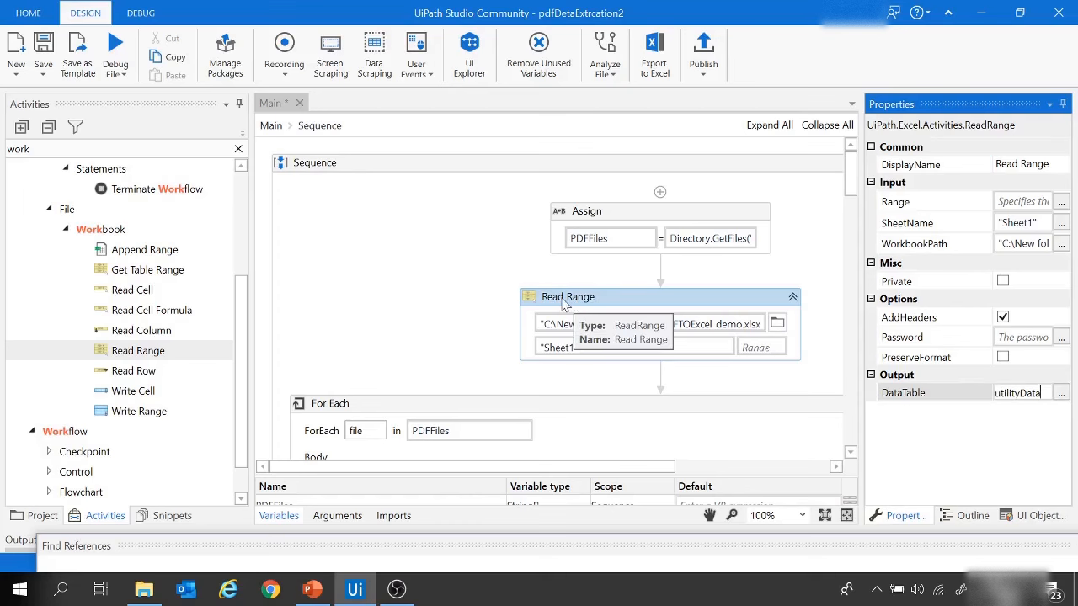
# Step: Delete the two Message Box activities showing the account number and contact number after the Close Application activity
pyautogui.scroll(-10, 592, 304)
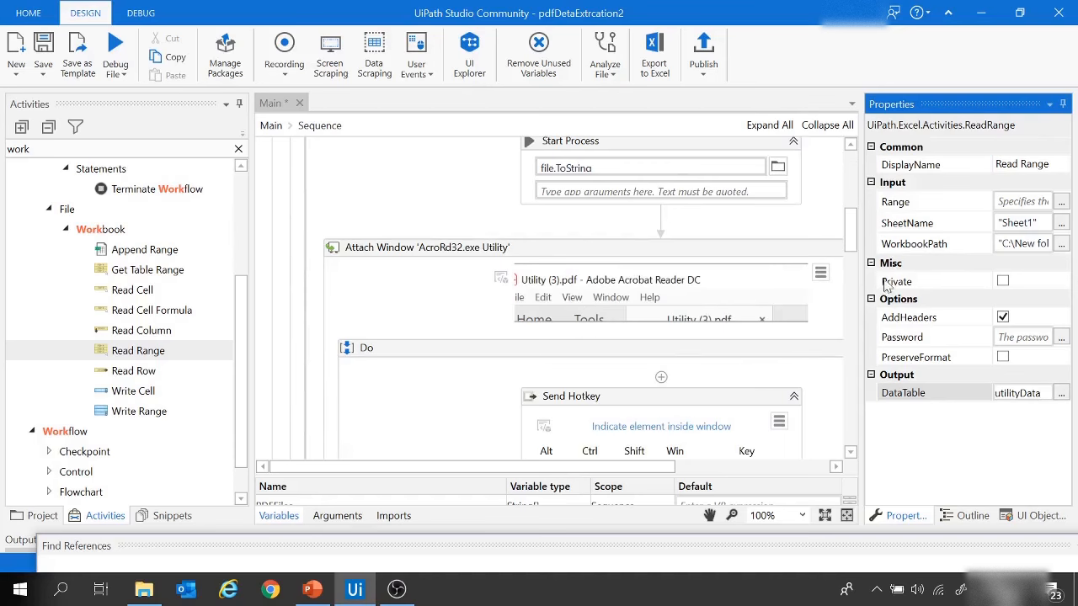
pyautogui.moveTo(852, 242); pyautogui.dragTo(854, 273)
pyautogui.scroll(-11, 573, 375)
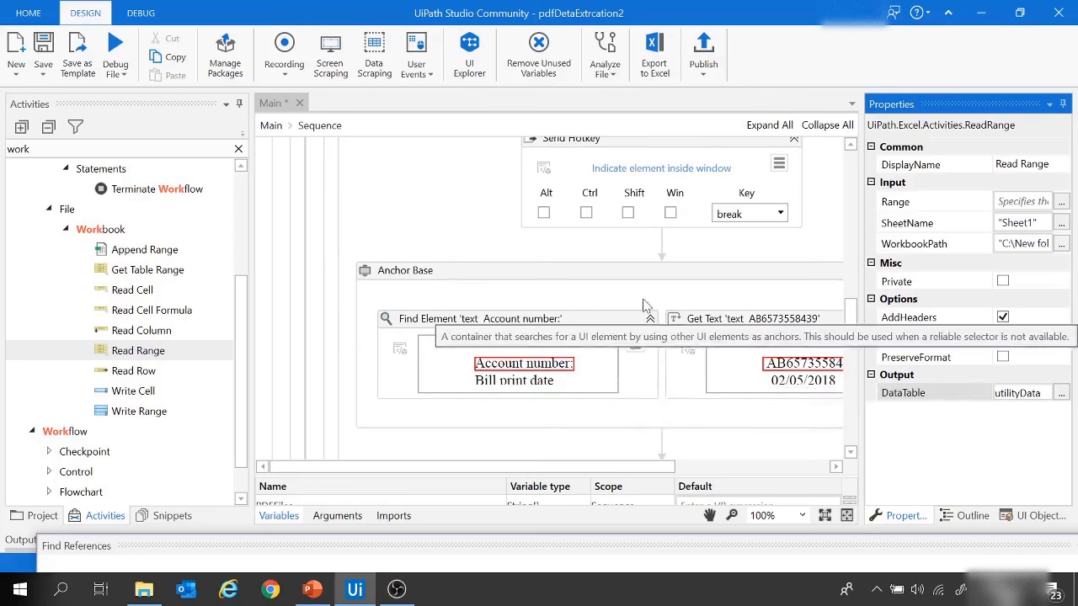
pyautogui.scroll(-3, 693, 313)
pyautogui.scroll(-3, 692, 314)
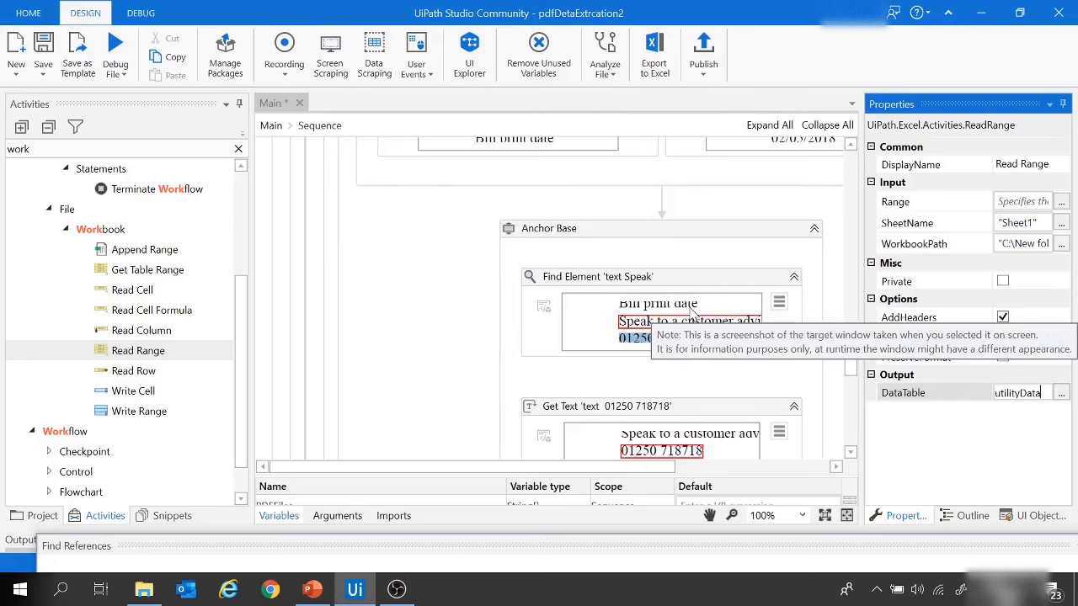
pyautogui.scroll(-8, 693, 313)
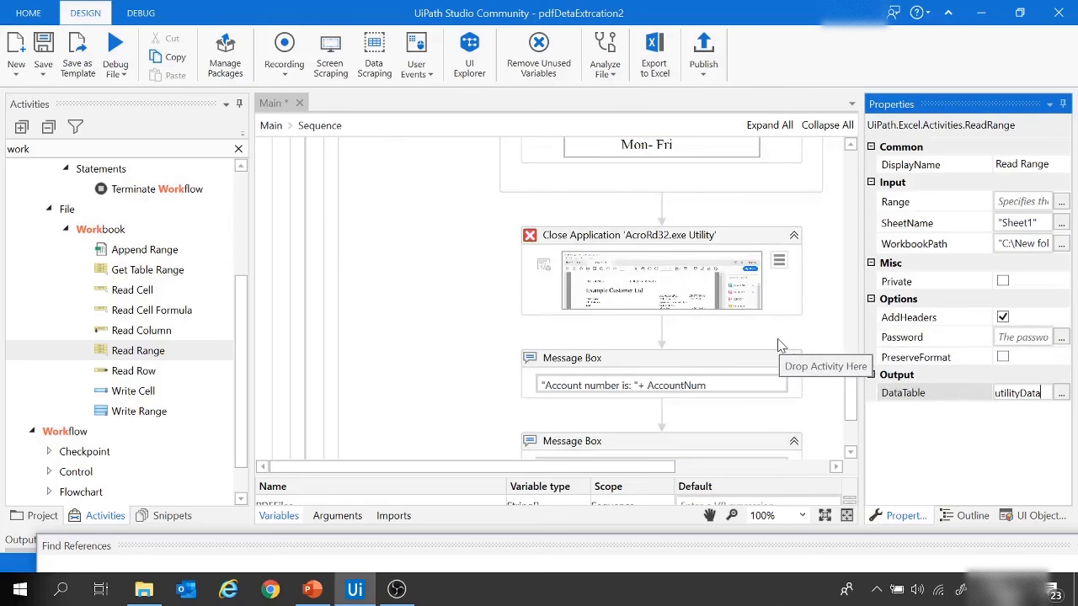
pyautogui.scroll(-2, 779, 345)
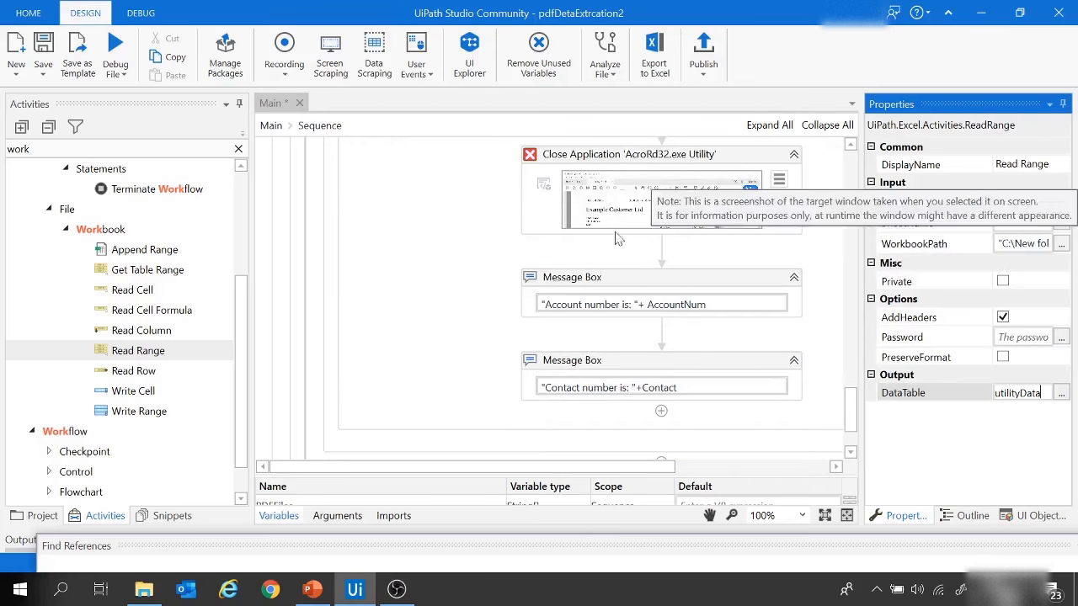
pyautogui.click(604, 283)
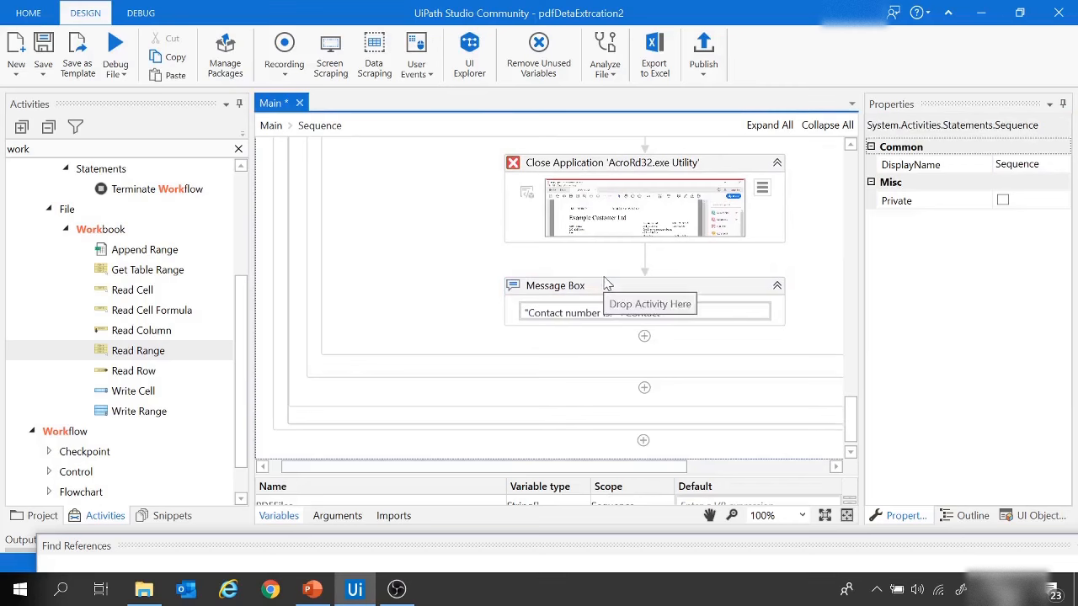
pyautogui.click(605, 286)
pyautogui.press('Delete')
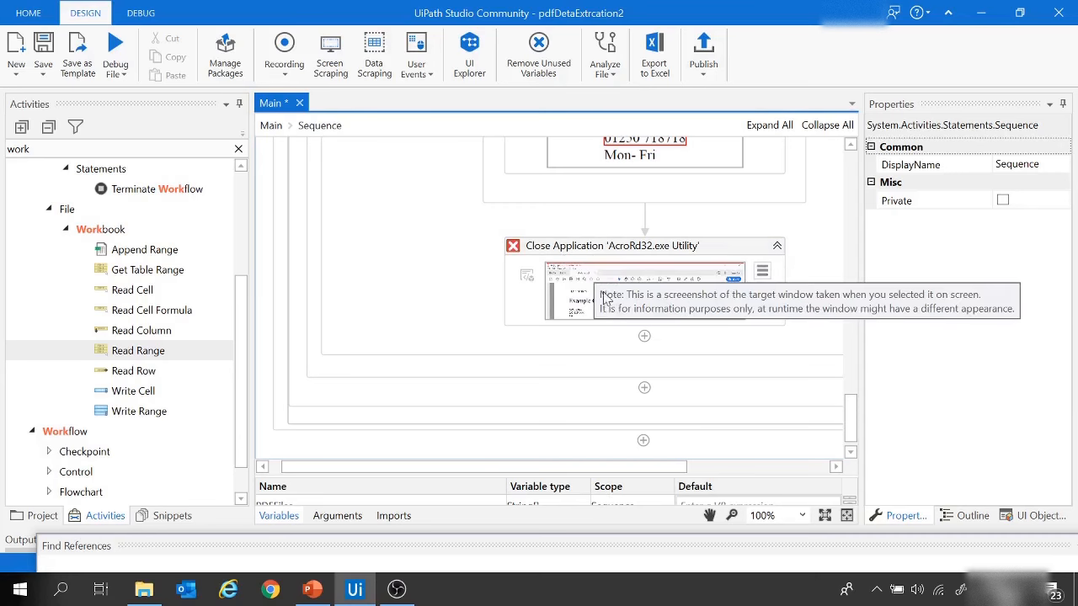
# Step: Find the Add Data Row activity and insert it directly below Close Application
pyautogui.hotkey('ctrl', 'alt', 'f')
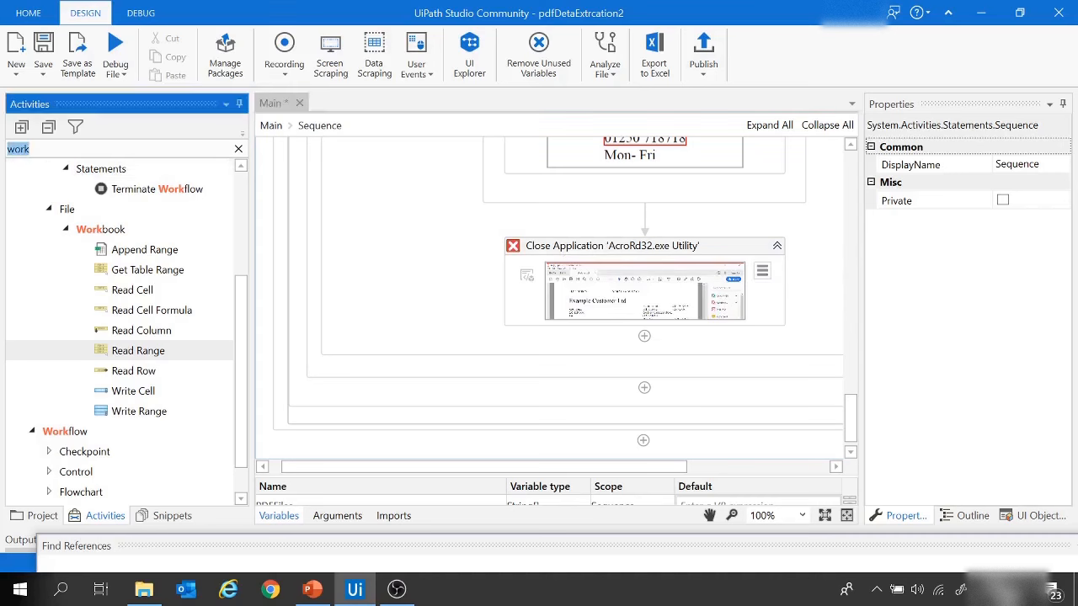
pyautogui.write('add')
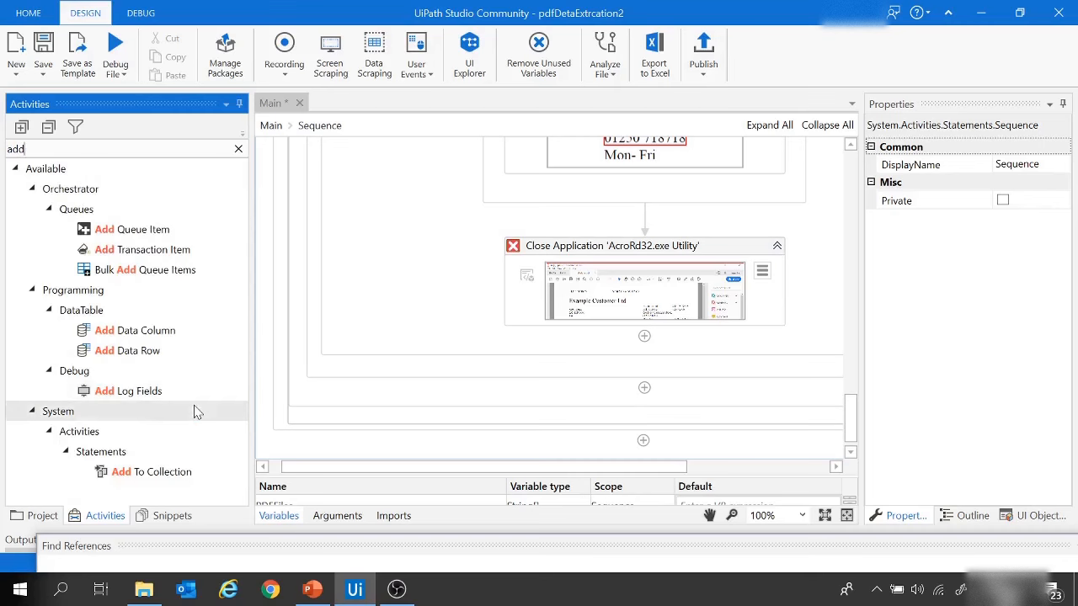
pyautogui.click(151, 353)
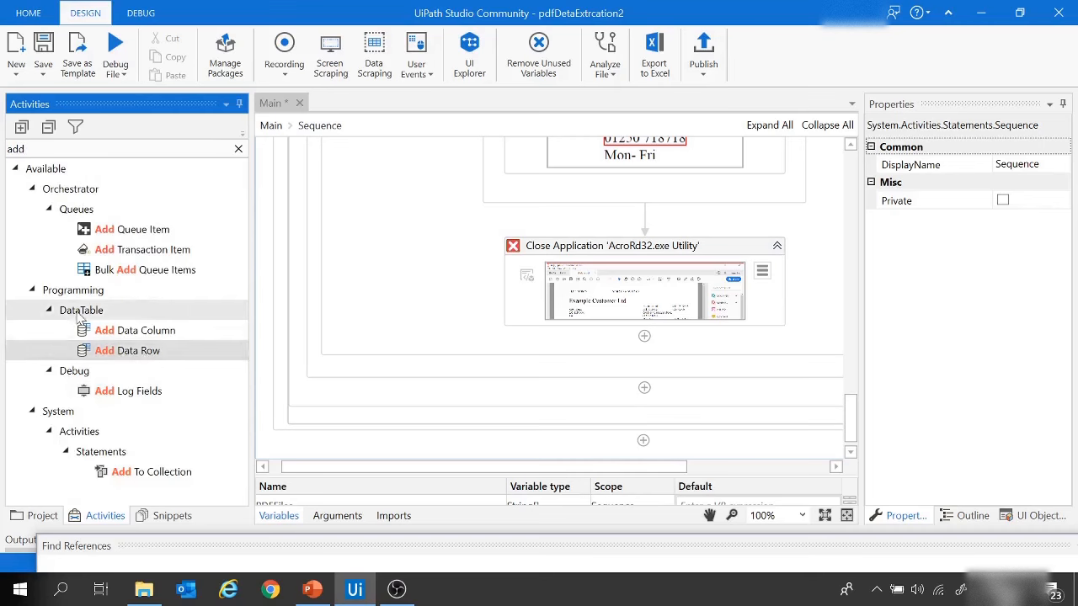
pyautogui.moveTo(102, 351); pyautogui.dragTo(662, 339)
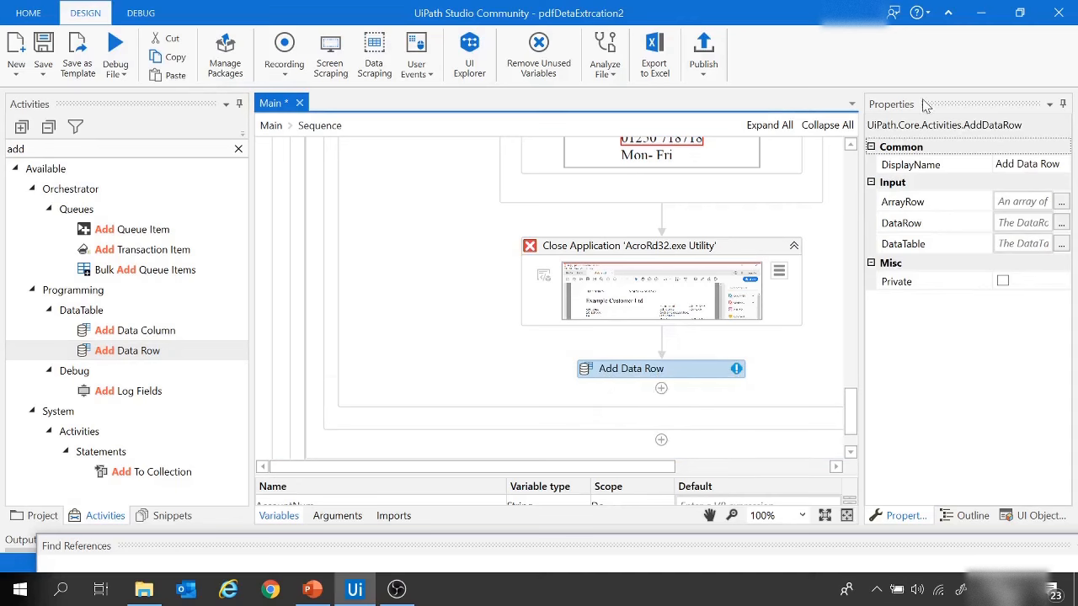
# Step: Widen the properties area and set the Add Data Row activity's DataTable to utilityData
pyautogui.moveTo(861, 257); pyautogui.dragTo(814, 262)
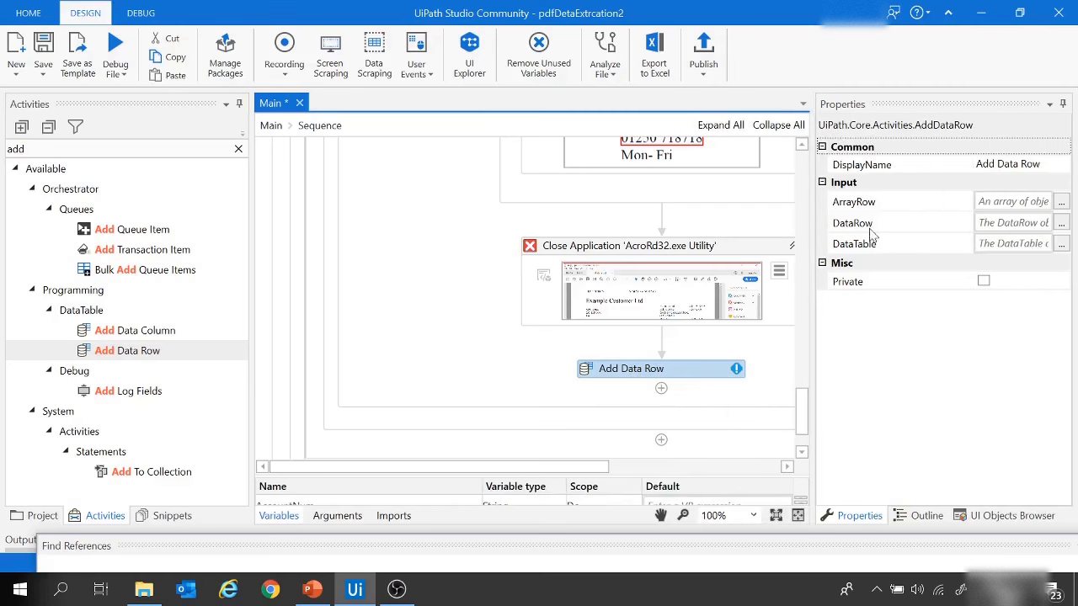
pyautogui.moveTo(855, 251)
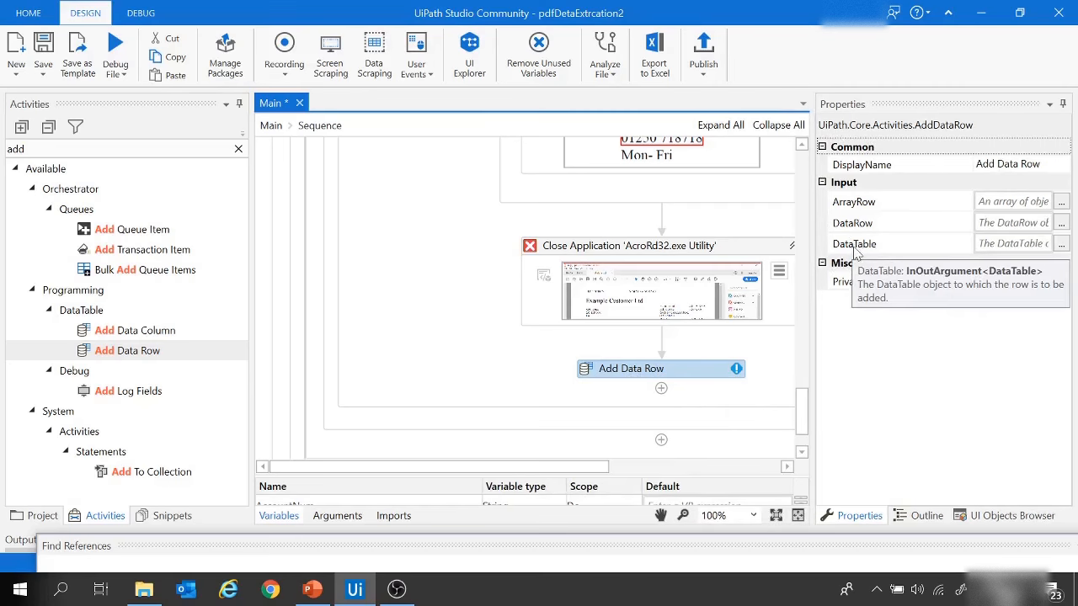
pyautogui.click(1008, 243)
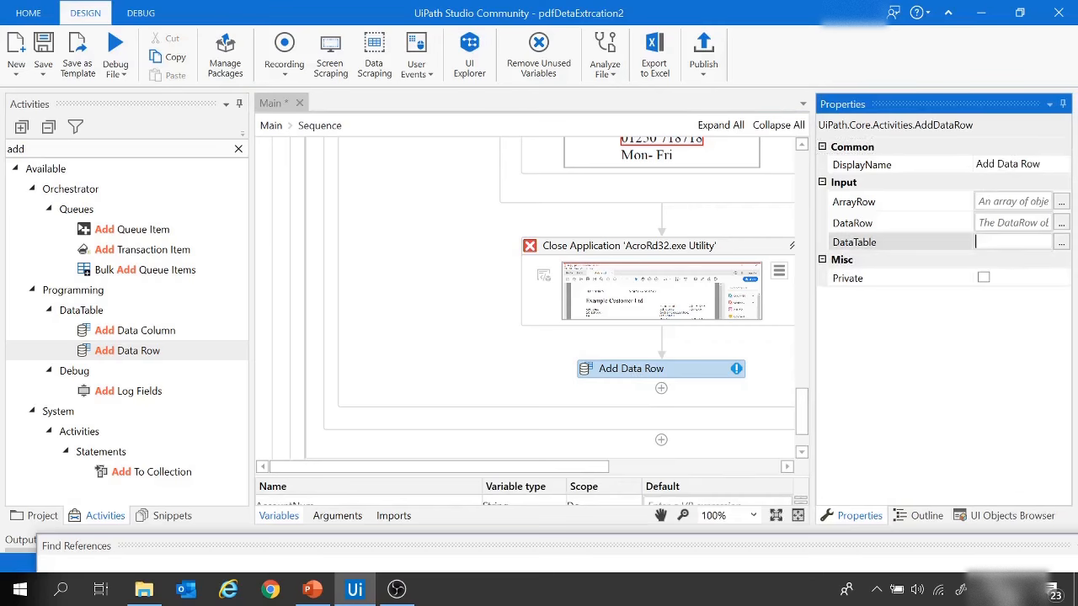
pyautogui.write('Uti')
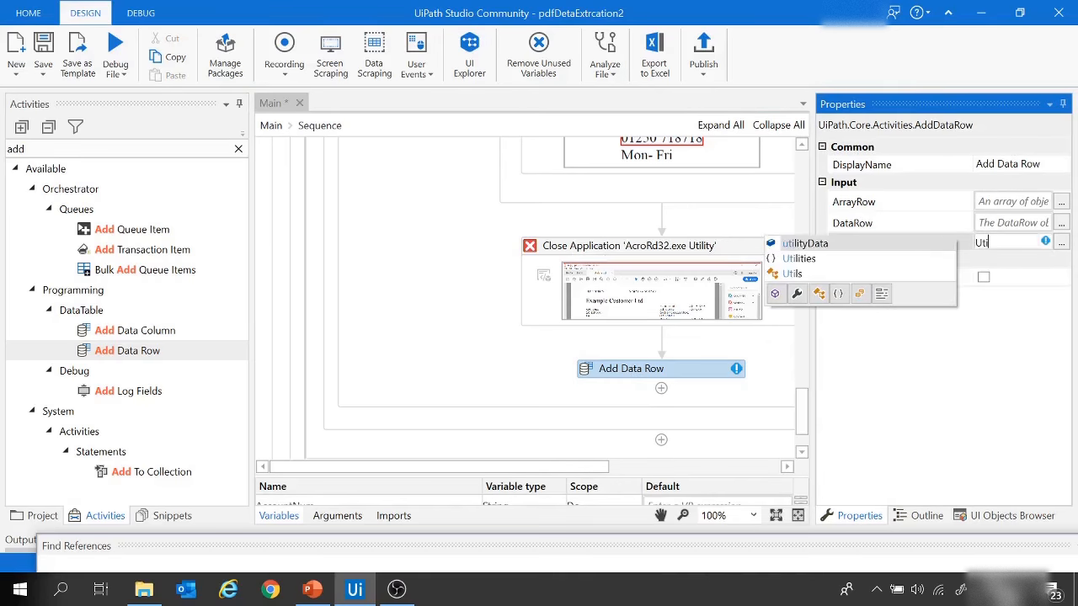
pyautogui.click(828, 246)
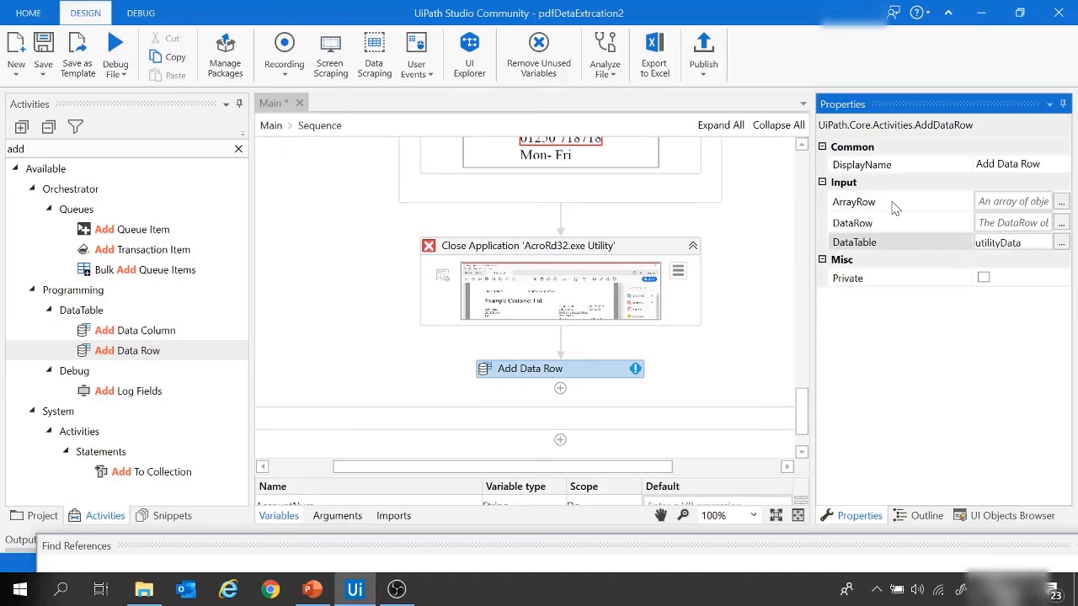
# Step: Set the Add Data Row activity's ArrayRow expression to {AccountNum, Contact}
pyautogui.click(1061, 202)
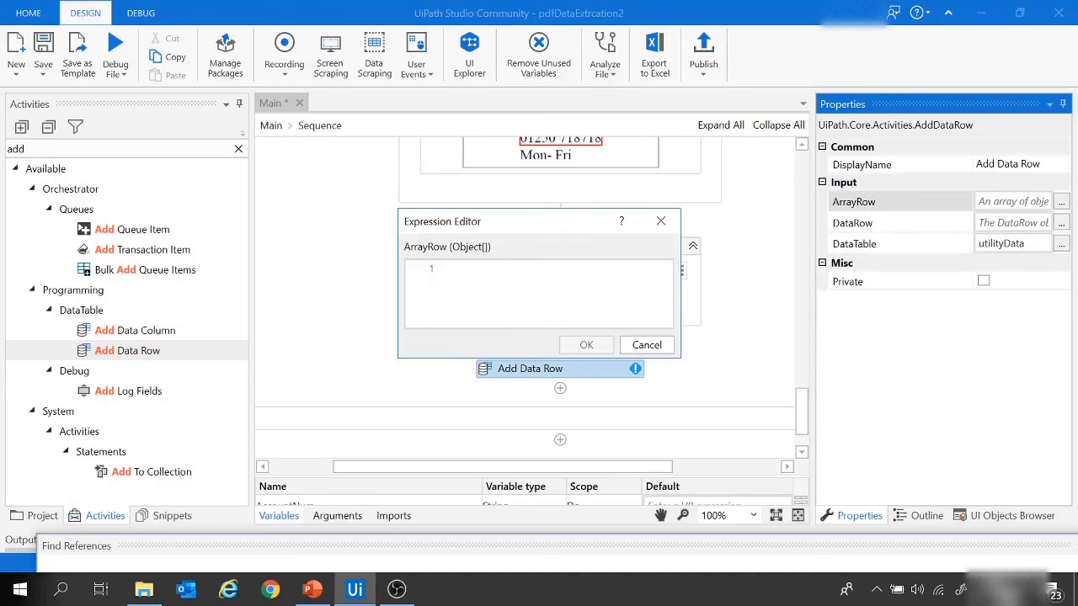
pyautogui.write('{}')
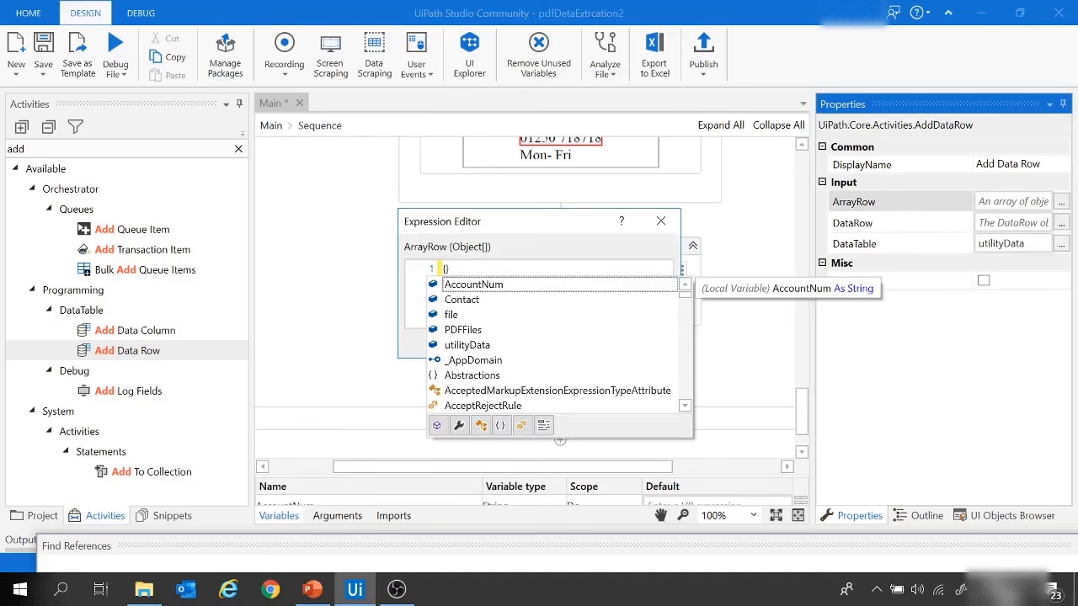
pyautogui.write('Acc')
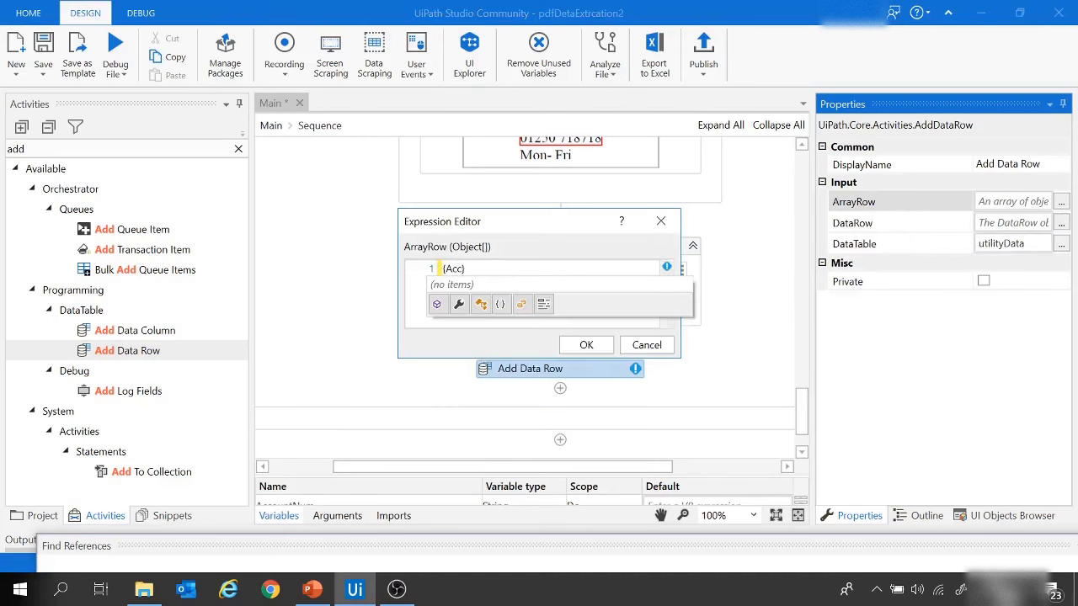
pyautogui.write('ountNy')
pyautogui.press('BackSpace')
pyautogui.write('um, ')
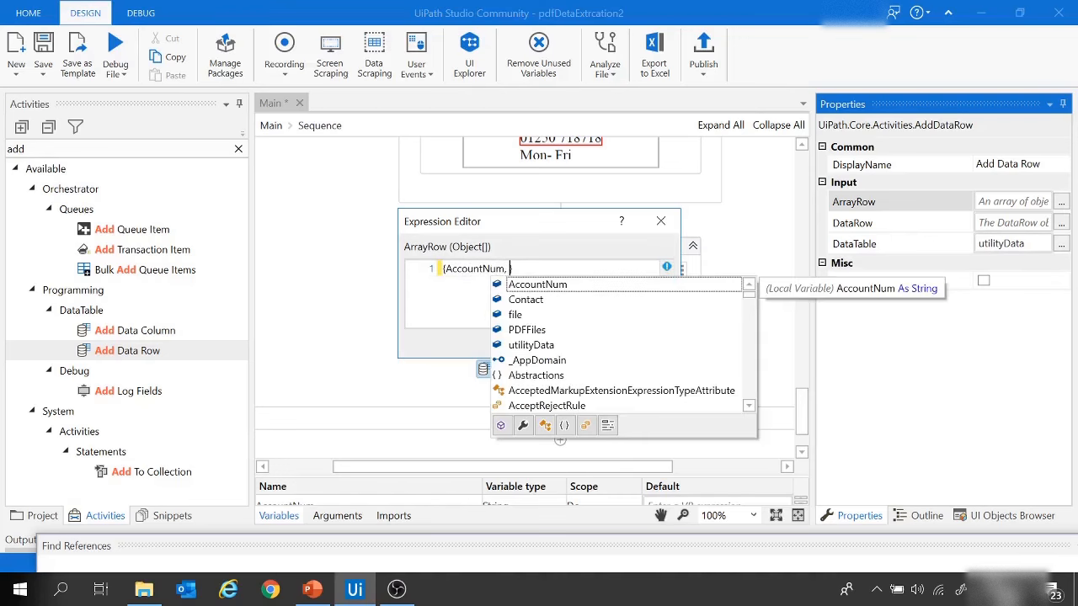
pyautogui.write('Contact')
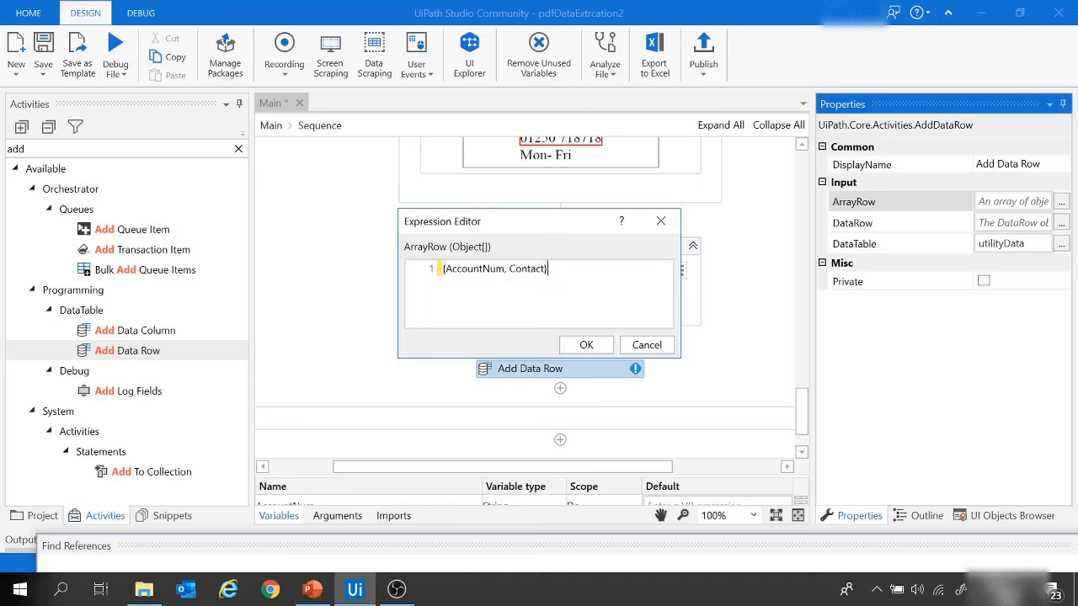
pyautogui.click(586, 346)
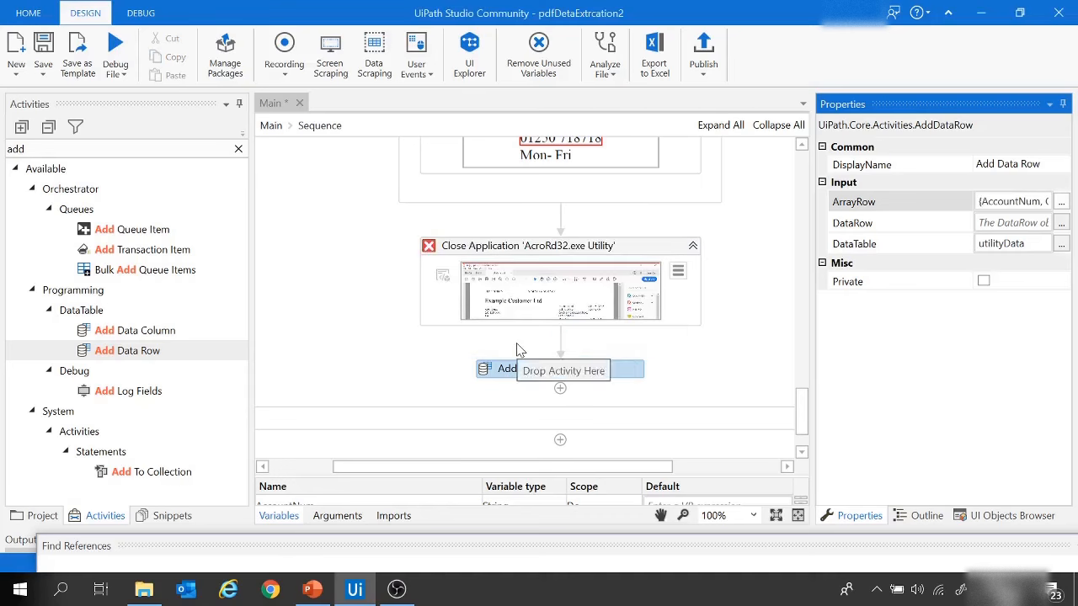
# Step: Search the activities for "write" and insert the Workbook version of Write Range below Add Data Row
pyautogui.scroll(-1, 518, 344)
pyautogui.click(51, 148)
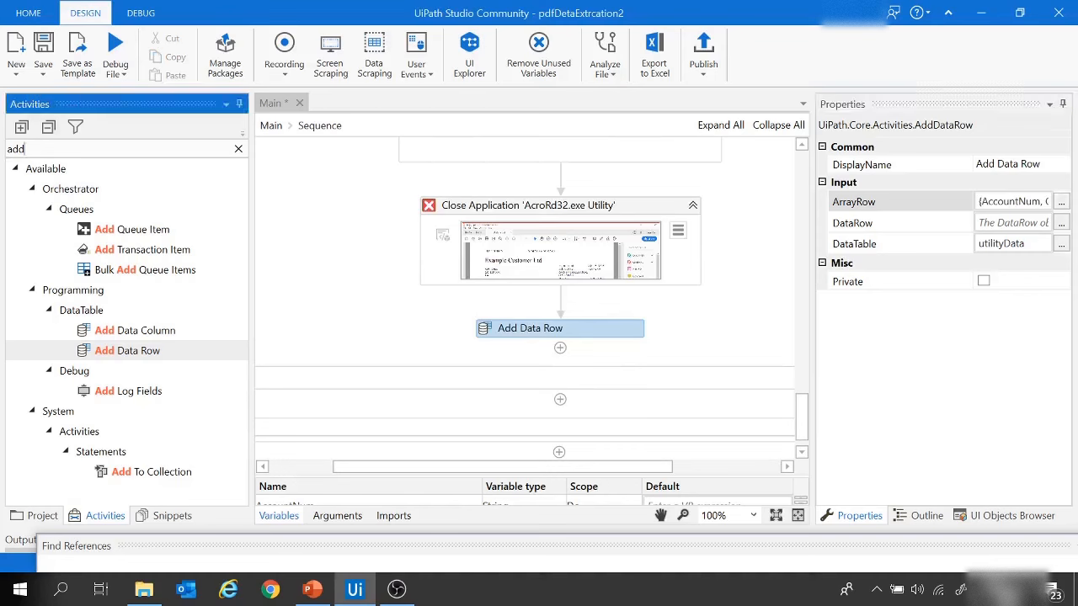
pyautogui.press('BackSpace')
pyautogui.press('BackSpace')
pyautogui.press('BackSpace')
pyautogui.write('writ')
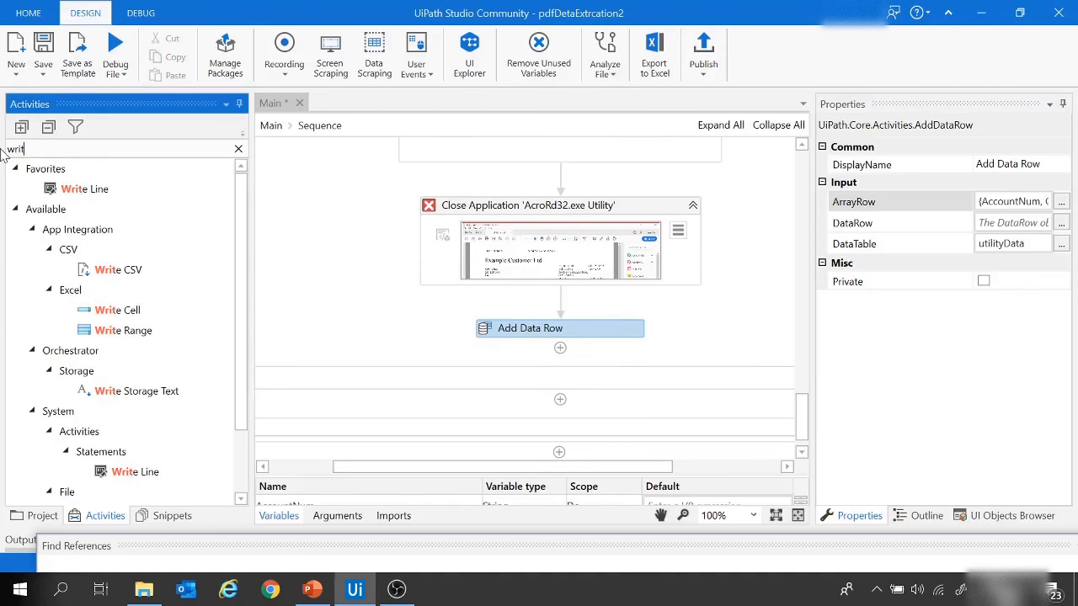
pyautogui.write('e')
pyautogui.scroll(-1, 113, 292)
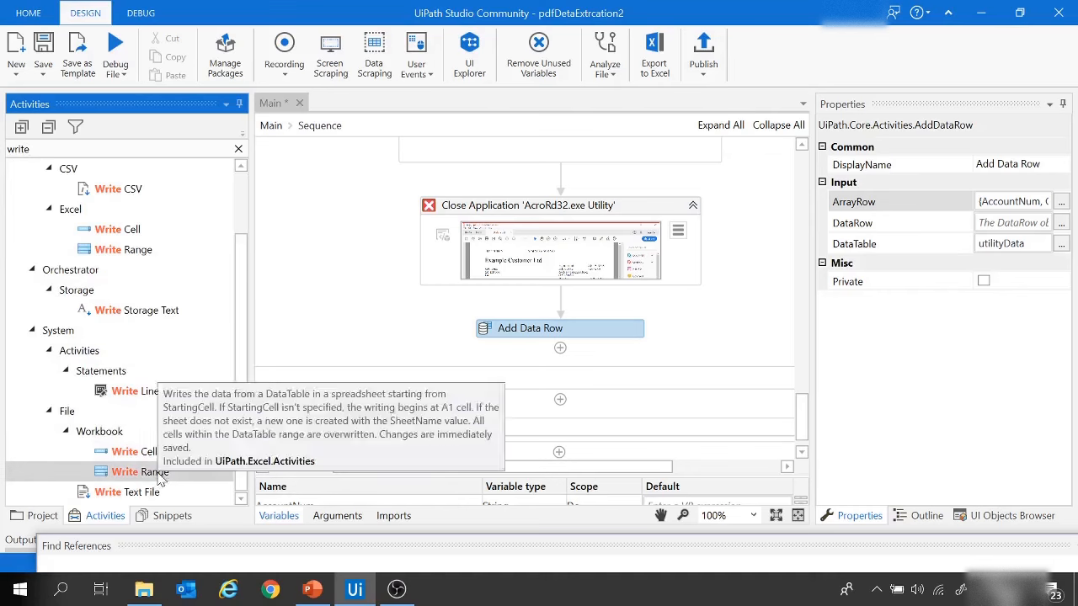
pyautogui.moveTo(160, 478); pyautogui.dragTo(577, 335)
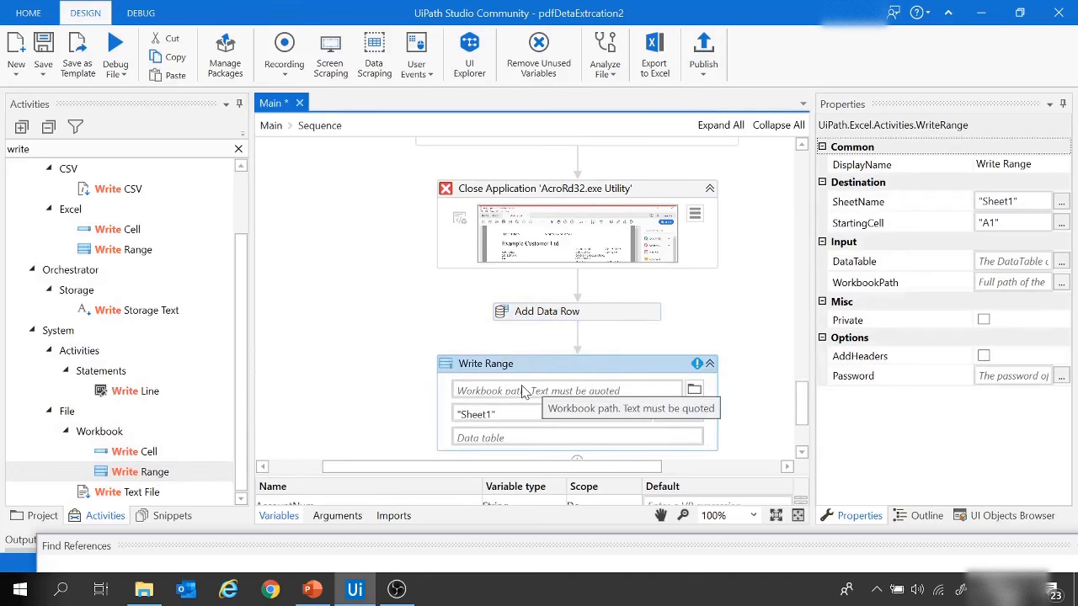
# Step: Choose PDFTOExcel_demo.xlsx from the AA project folder as the Write Range workbook and clear its starting cell
pyautogui.click(694, 390)
pyautogui.click(271, 257)
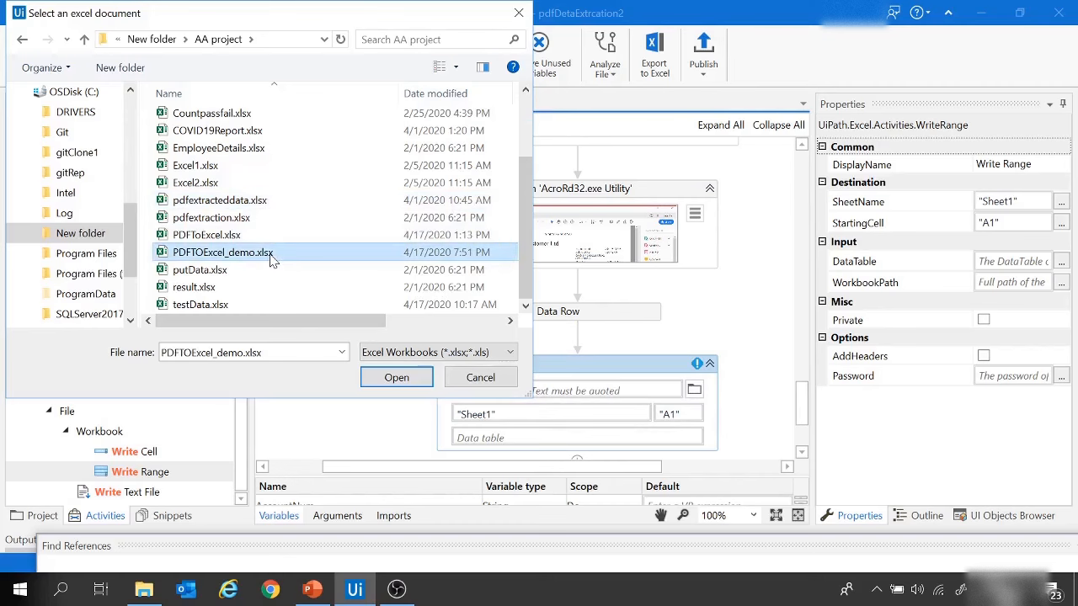
pyautogui.click(403, 379)
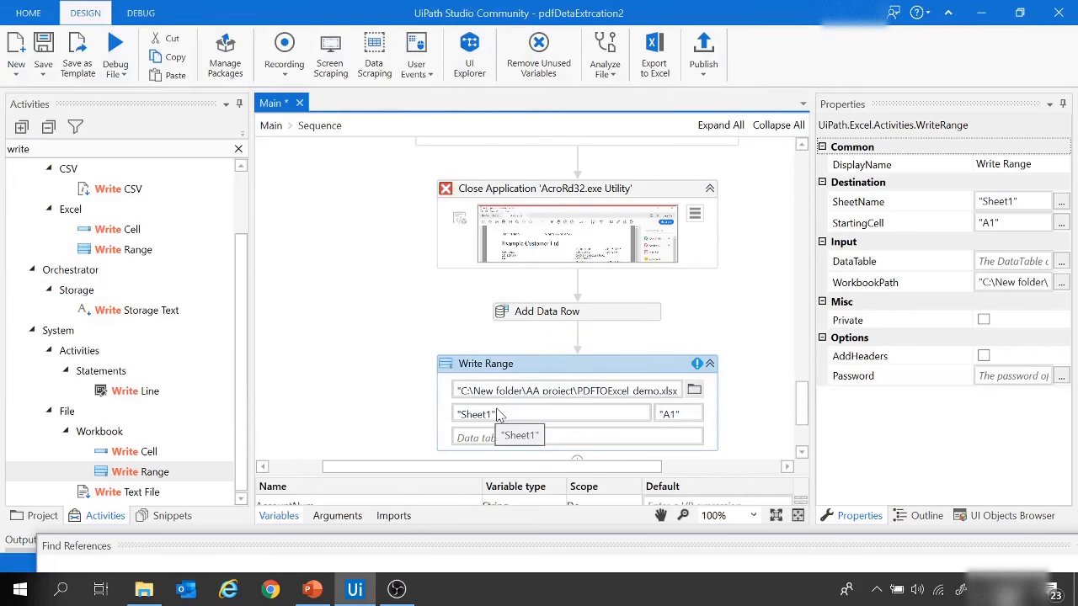
pyautogui.click(676, 413)
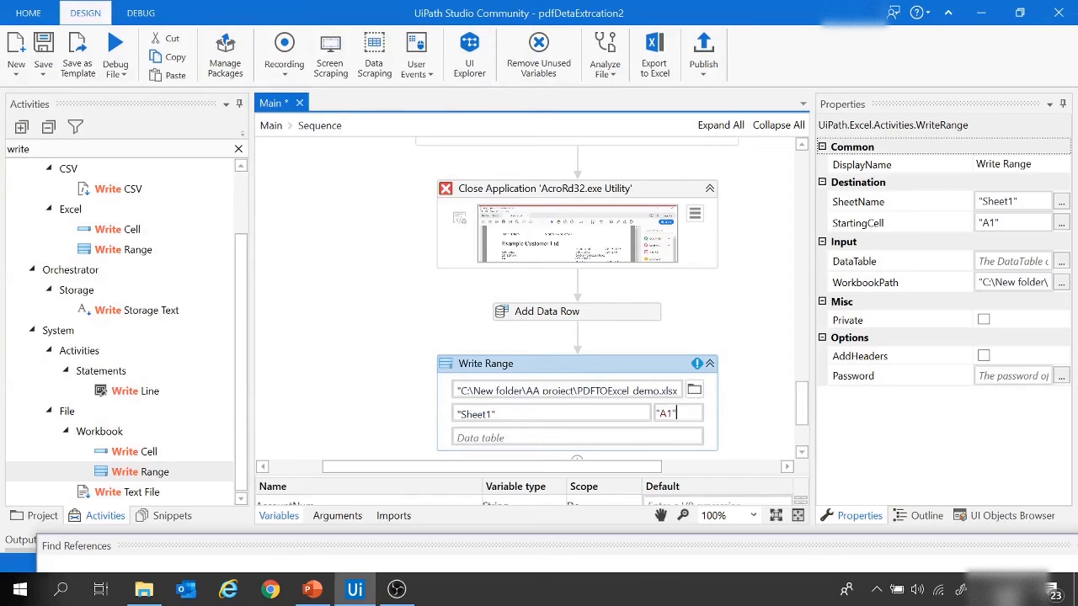
pyautogui.moveTo(677, 414); pyautogui.dragTo(650, 418)
pyautogui.press('BackSpace')
# Step: Set the Write Range data table to utilityData and enable its AddHeaders option
pyautogui.click(503, 438)
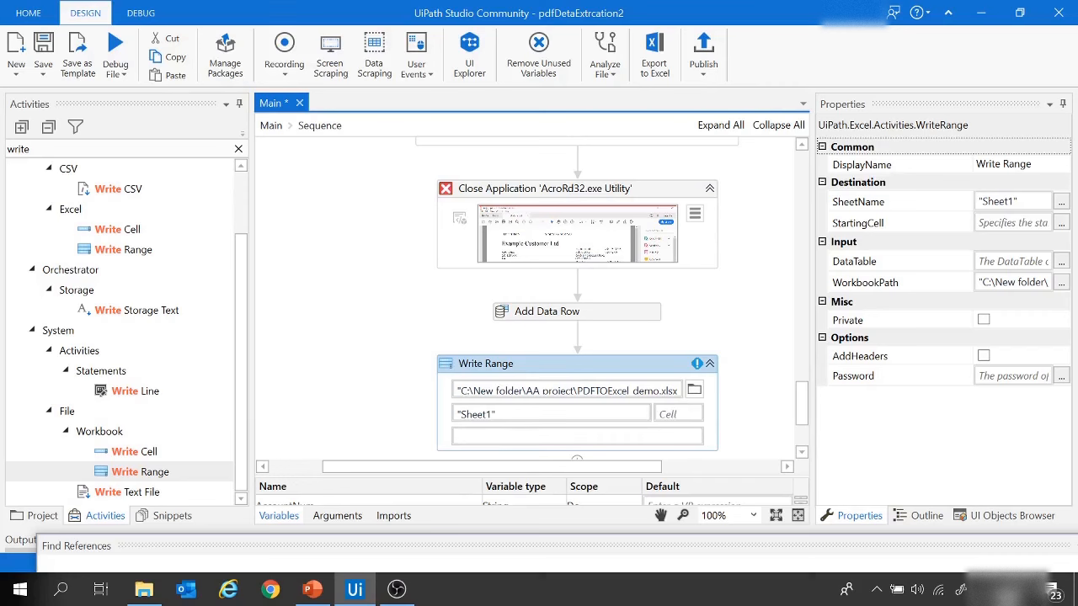
pyautogui.write('UI')
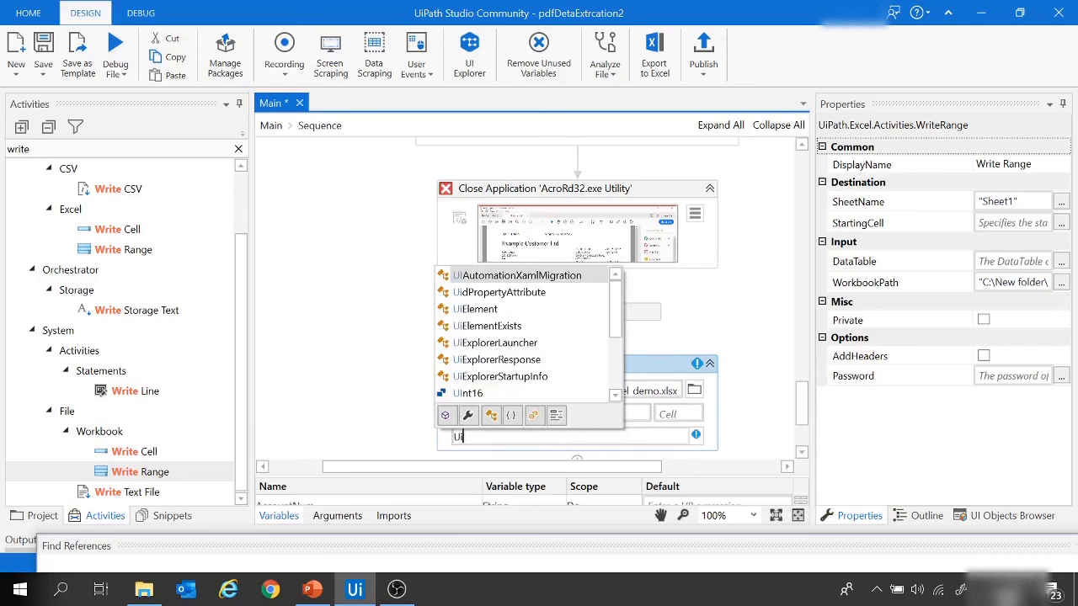
pyautogui.press('BackSpace')
pyautogui.write('ti')
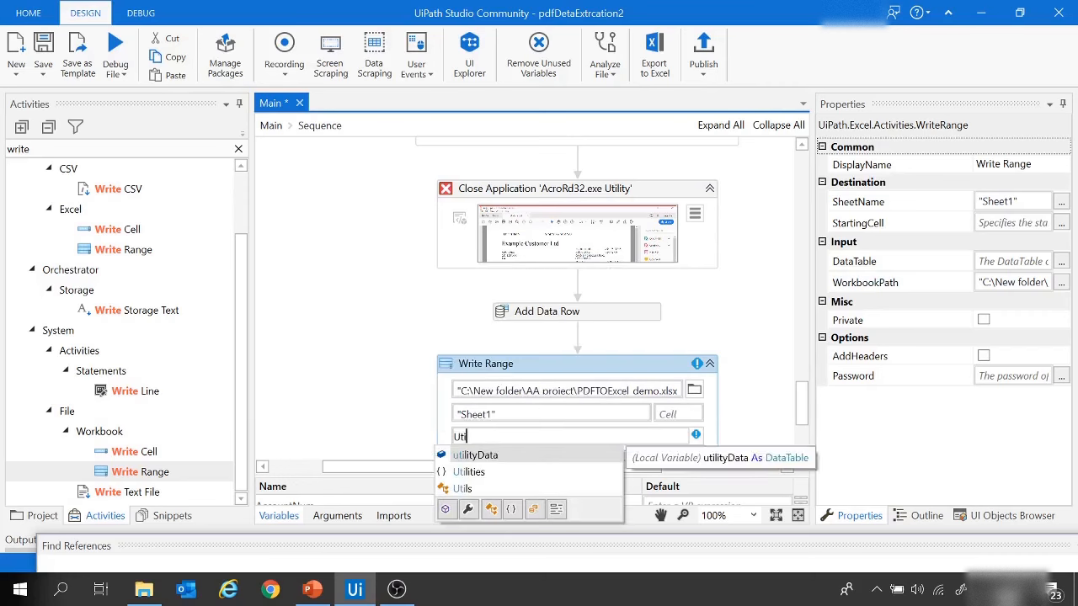
pyautogui.doubleClick(509, 458)
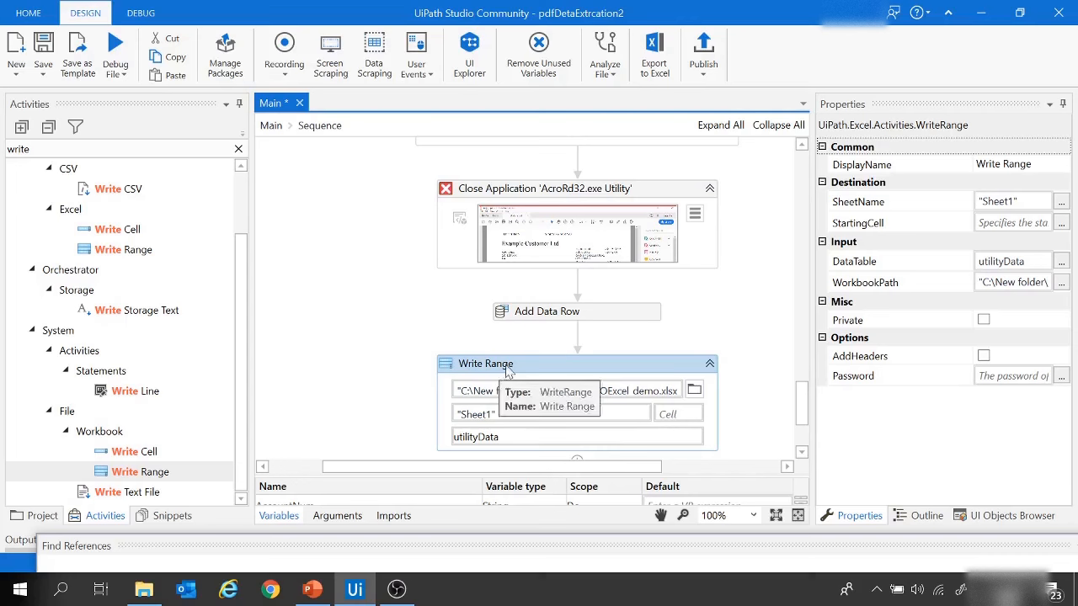
pyautogui.click(983, 357)
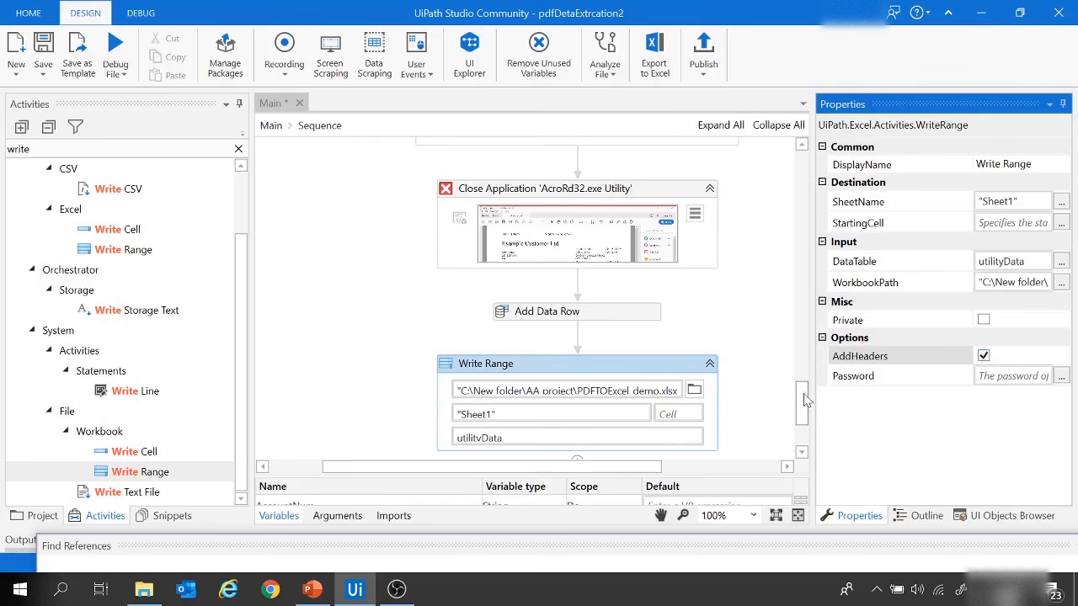
pyautogui.moveTo(803, 402); pyautogui.dragTo(801, 168)
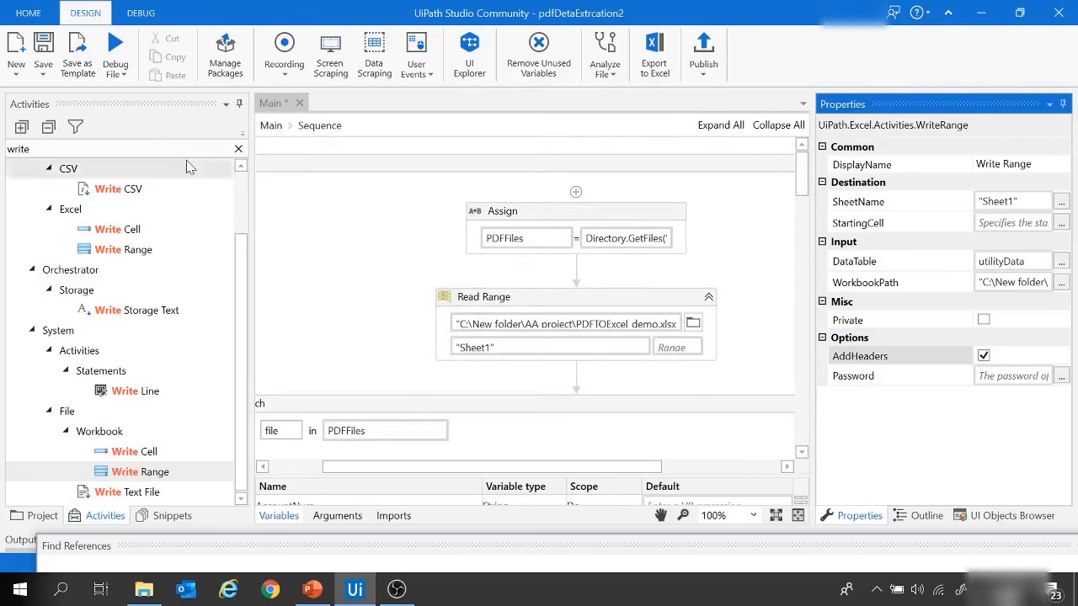
# Step: Save the Main workflow and check the source PDFs in the Utility Bills folder in File Explorer
pyautogui.click(43, 50)
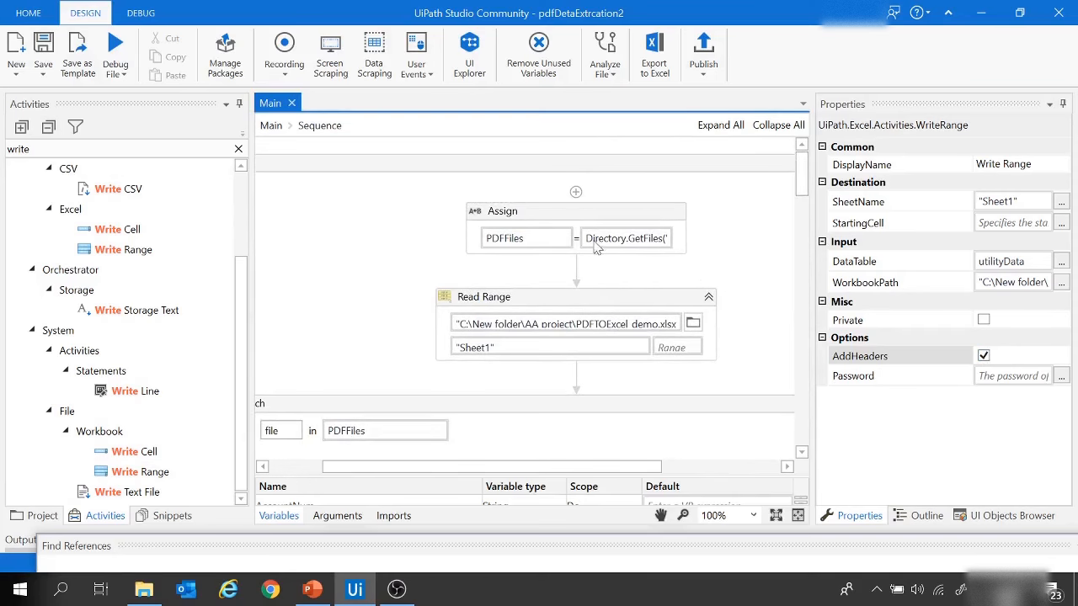
pyautogui.click(144, 589)
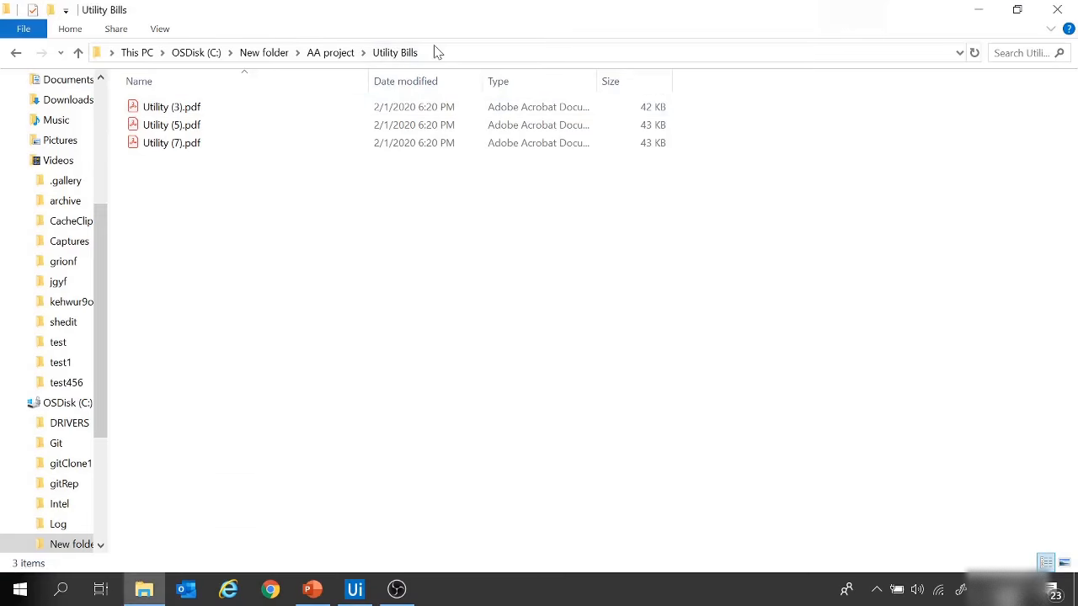
pyautogui.click(355, 590)
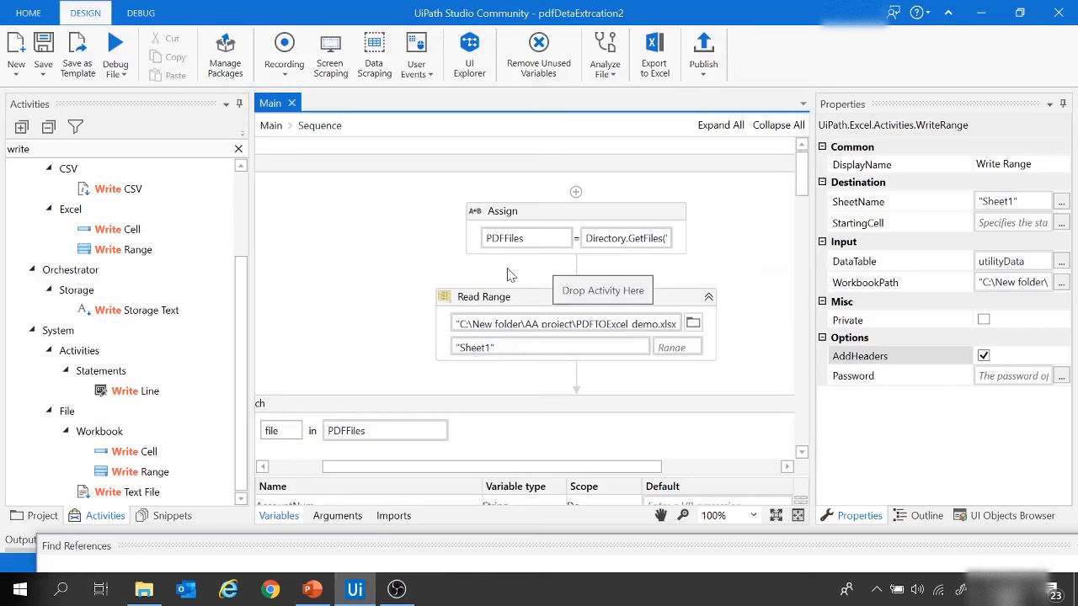
# Step: Review the workflow's activities from Read Range through the For Each loop's hotkeys and anchor bases down to Write Range
pyautogui.scroll(-2, 484, 286)
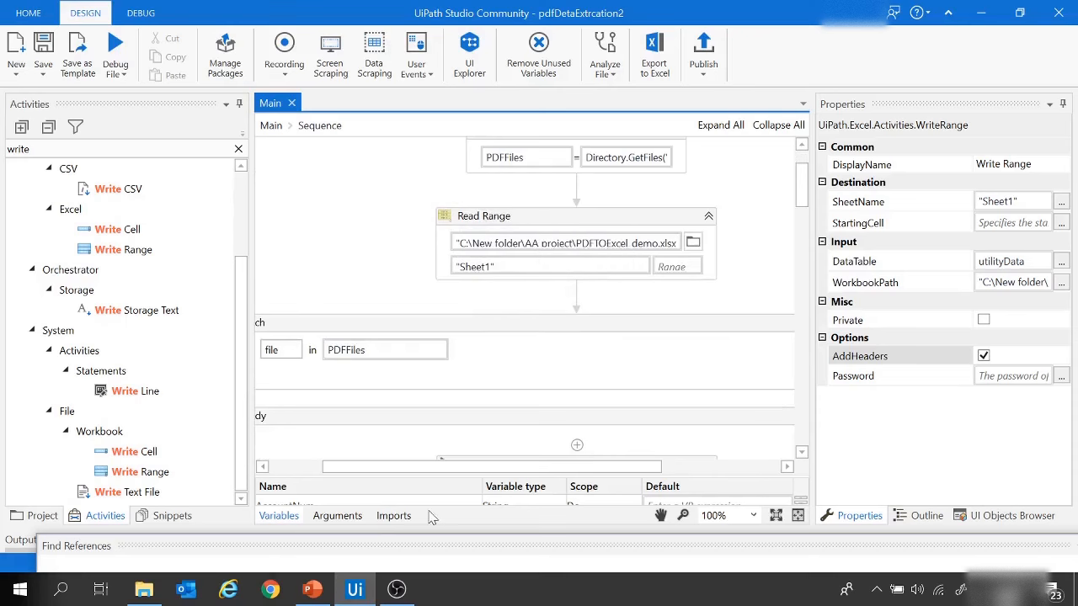
pyautogui.moveTo(434, 466); pyautogui.dragTo(375, 466)
pyautogui.scroll(-3, 418, 325)
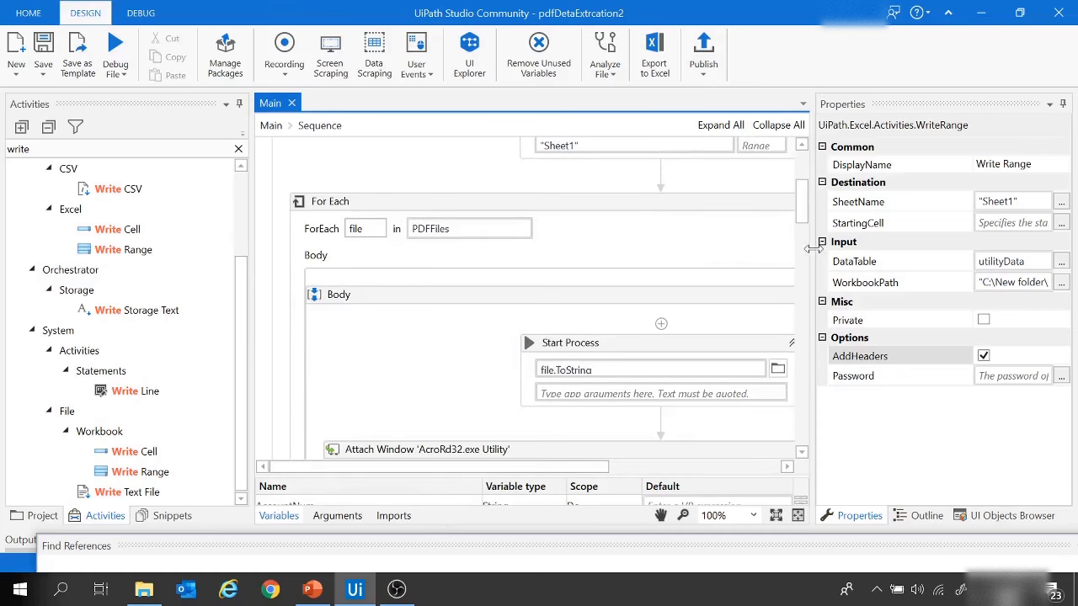
pyautogui.moveTo(812, 256); pyautogui.dragTo(920, 257)
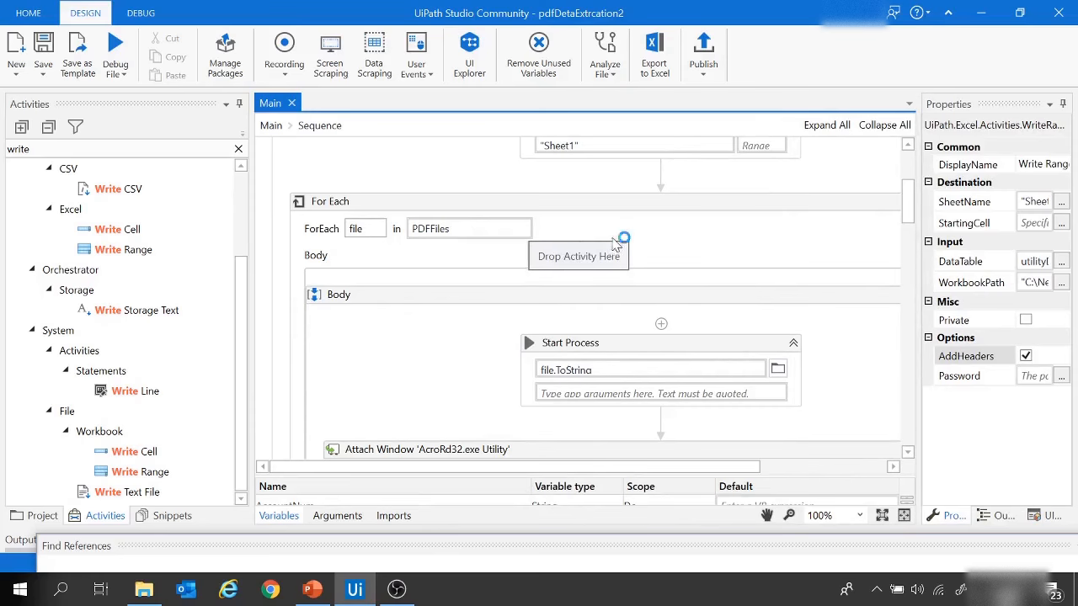
pyautogui.scroll(-2, 620, 240)
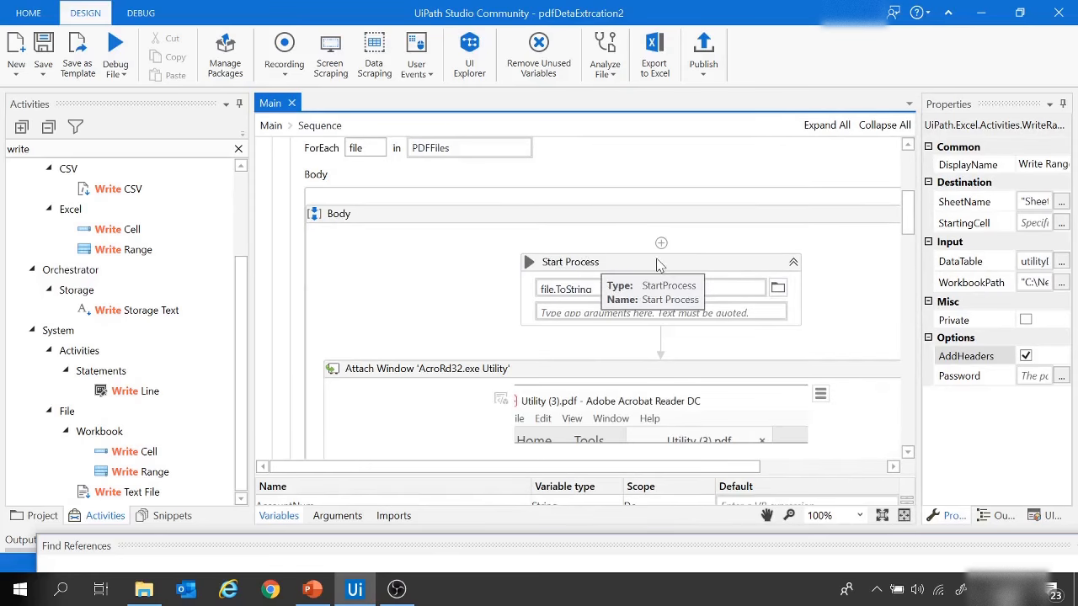
pyautogui.scroll(-4, 658, 265)
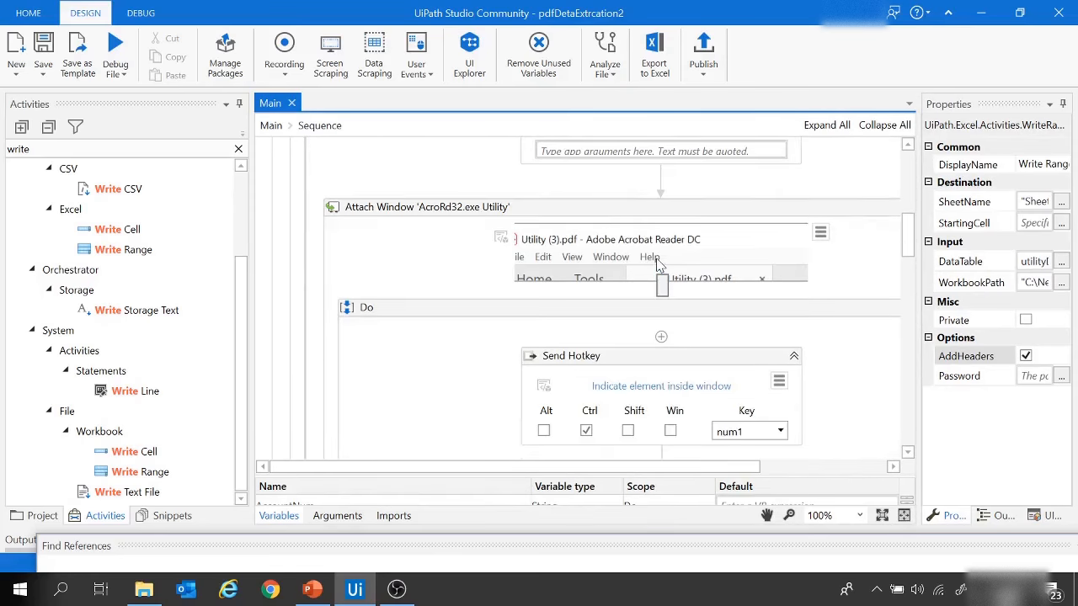
pyautogui.scroll(-2, 710, 346)
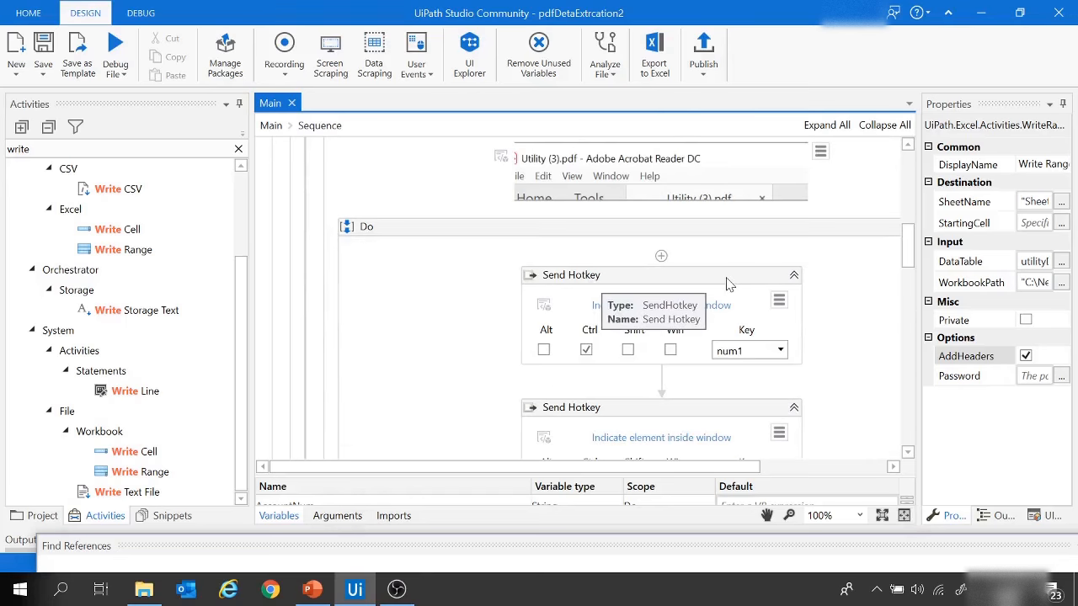
pyautogui.scroll(-3, 729, 284)
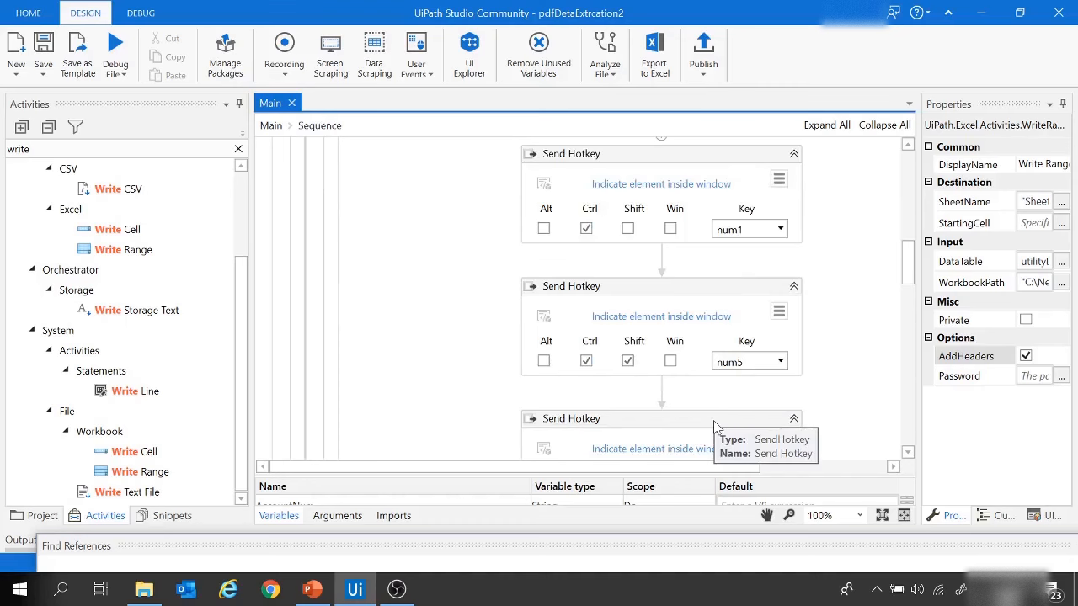
pyautogui.scroll(-7, 721, 417)
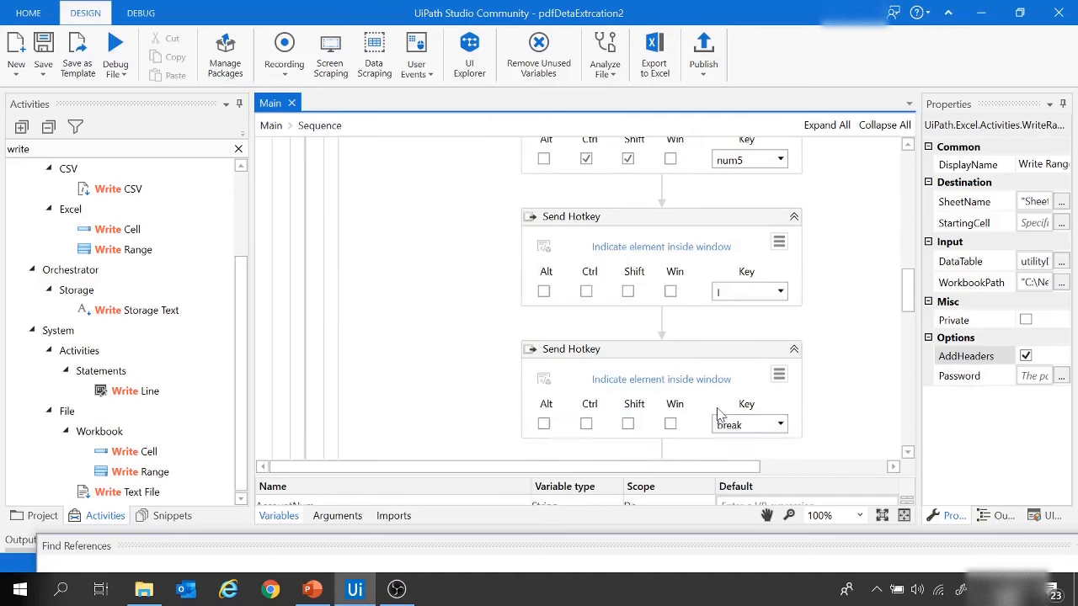
pyautogui.scroll(-2, 720, 415)
pyautogui.scroll(-3, 720, 415)
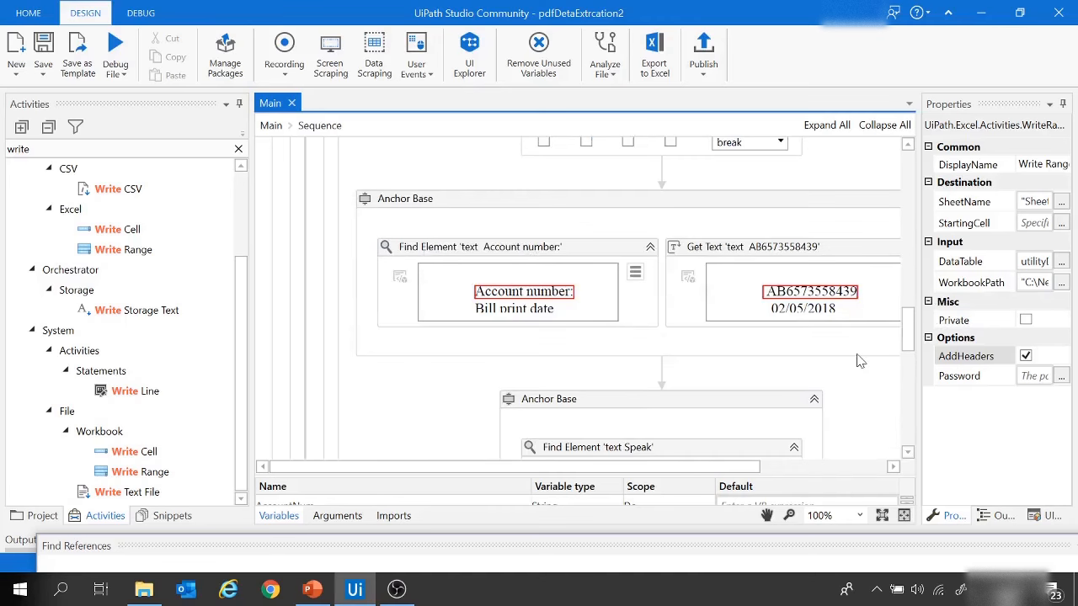
pyautogui.scroll(-6, 859, 361)
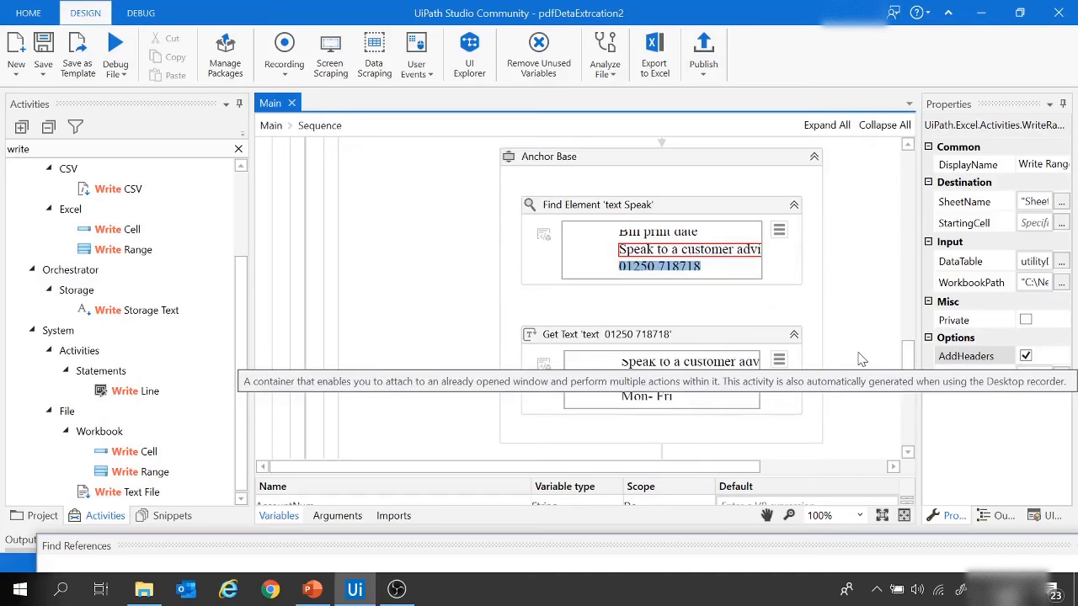
pyautogui.scroll(-6, 859, 361)
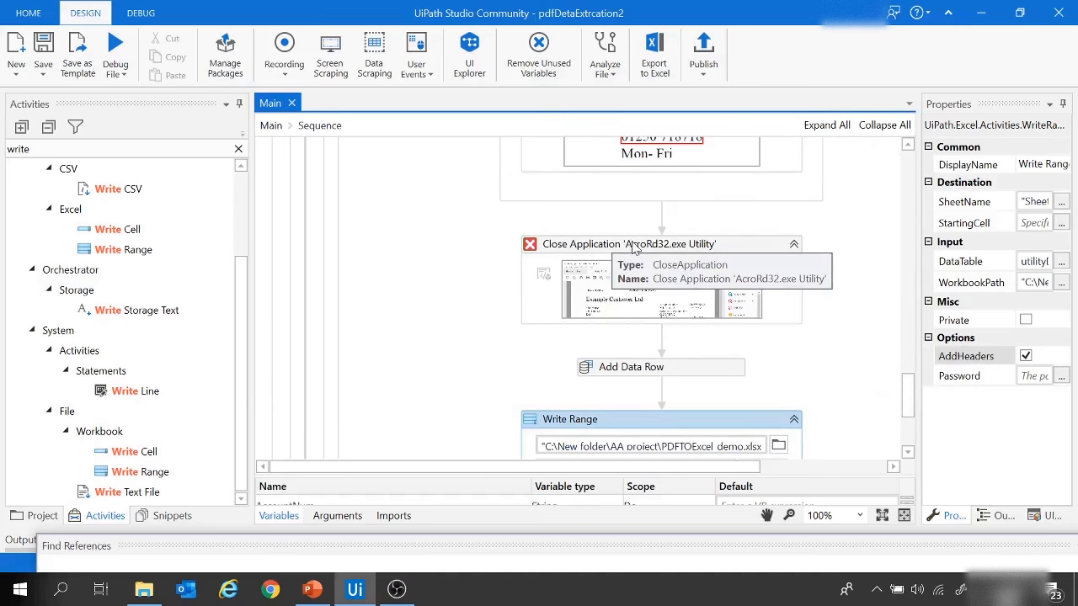
pyautogui.scroll(-3, 834, 308)
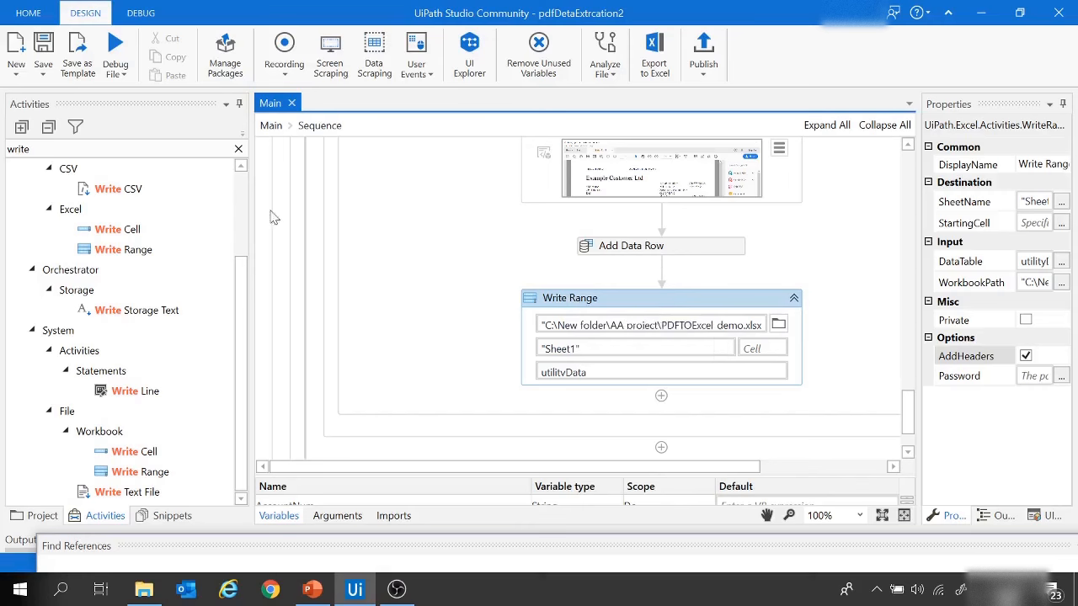
# Step: Try to run the Main workflow file
pyautogui.click(124, 79)
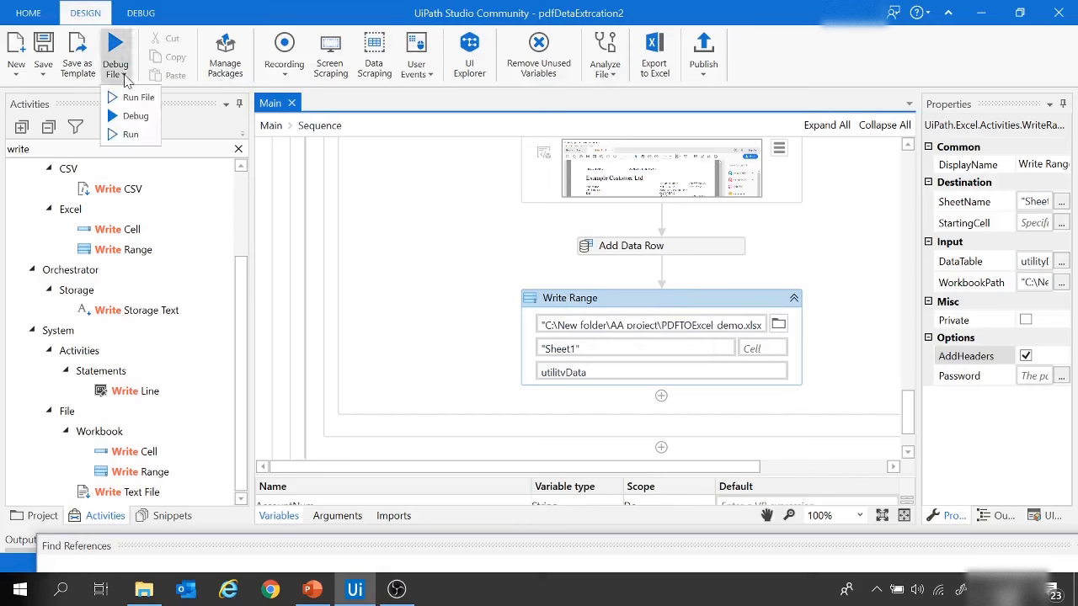
pyautogui.click(133, 98)
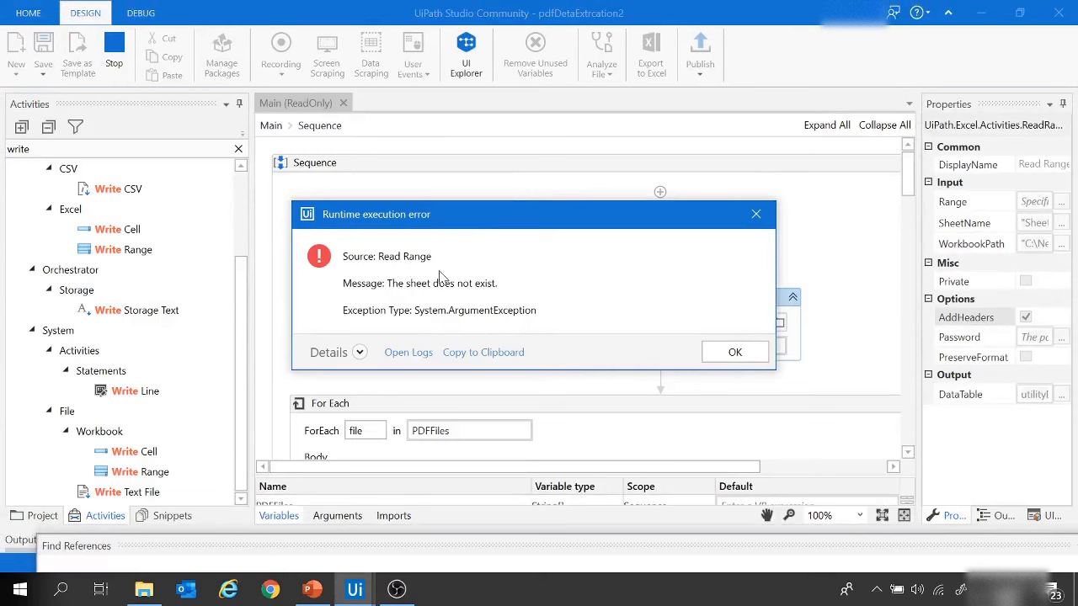
pyautogui.click(735, 353)
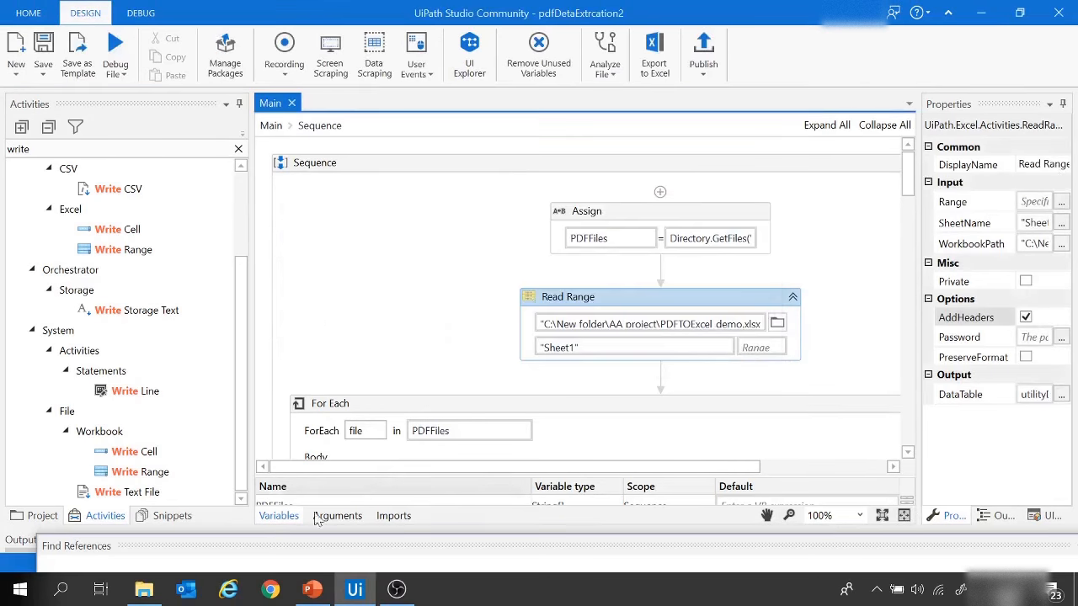
# Step: Switch to File Explorer and open PDFTOExcel_demo.xlsx from the AA project folder
pyautogui.click(144, 589)
pyautogui.click(330, 52)
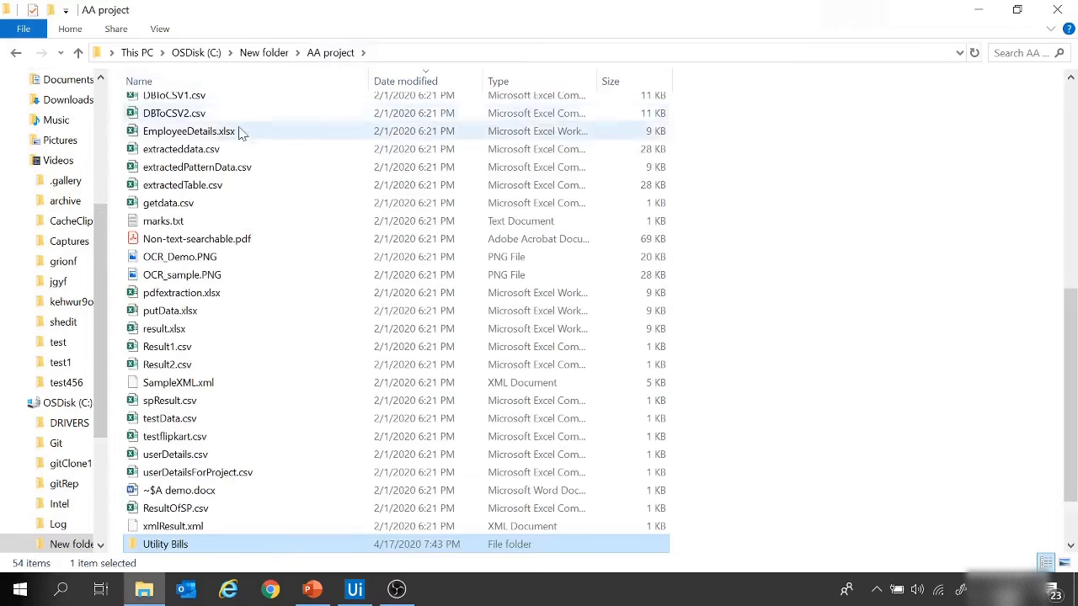
pyautogui.scroll(10, 253, 143)
pyautogui.doubleClick(265, 113)
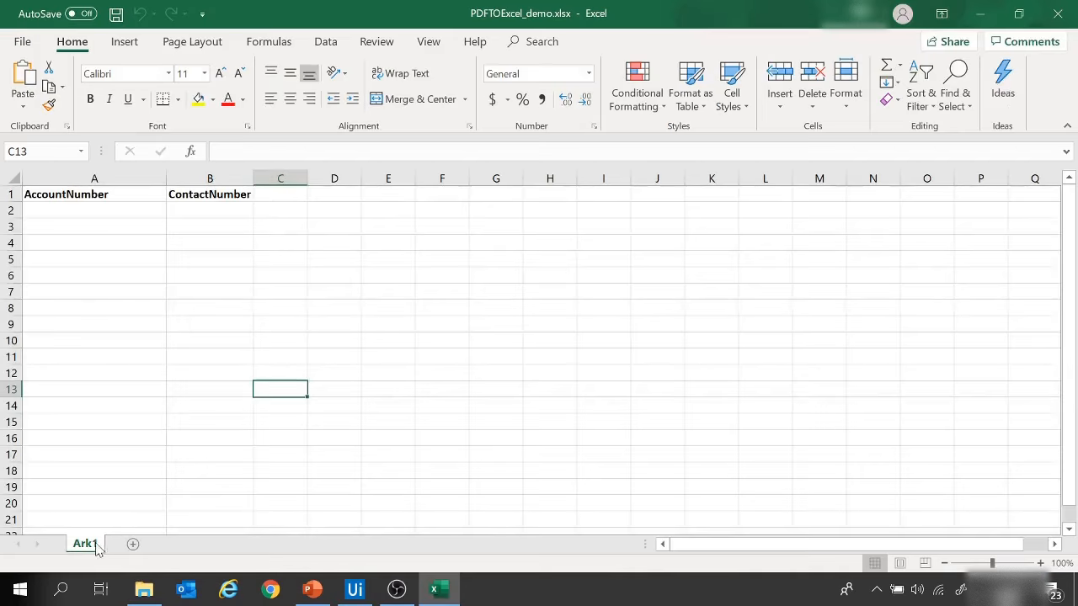
# Step: Rename the Ark1 worksheet as Sheet1, then save and close the workbook
pyautogui.rightClick(91, 545)
pyautogui.click(135, 388)
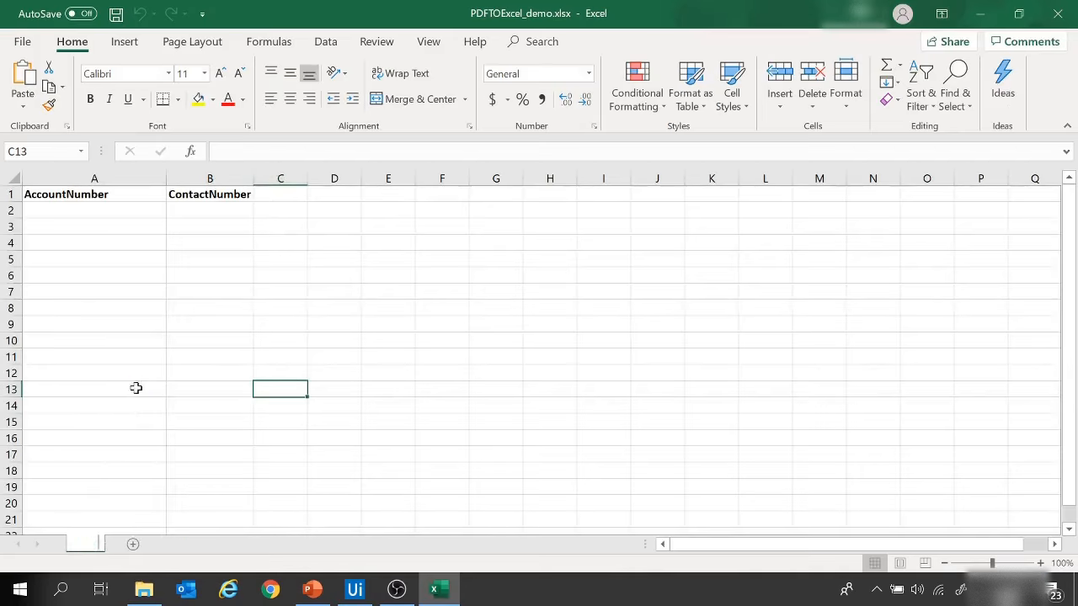
pyautogui.write('S')
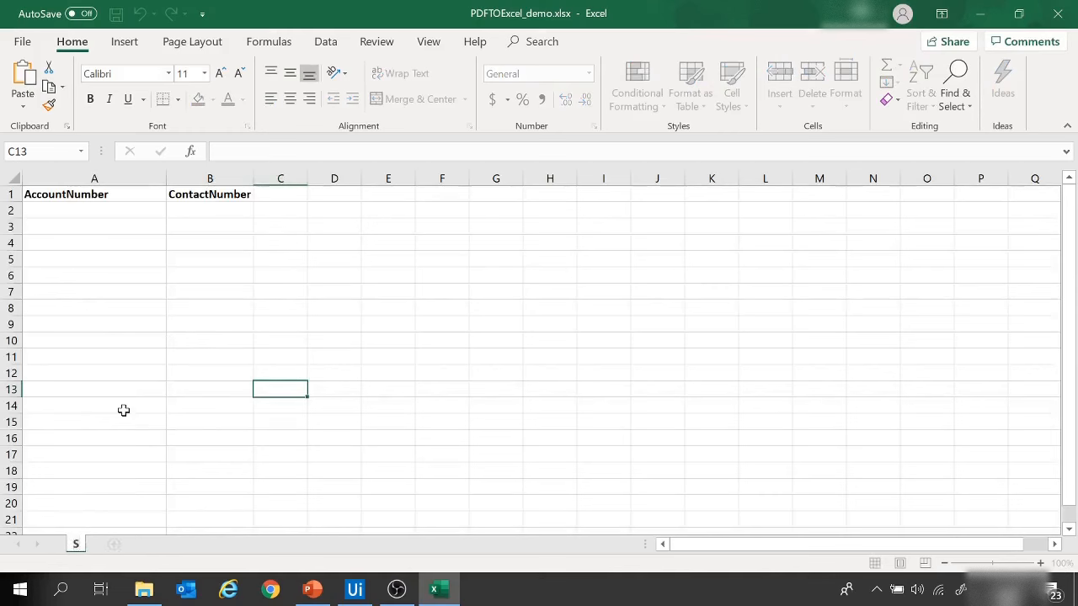
pyautogui.write('heet1')
pyautogui.click(224, 336)
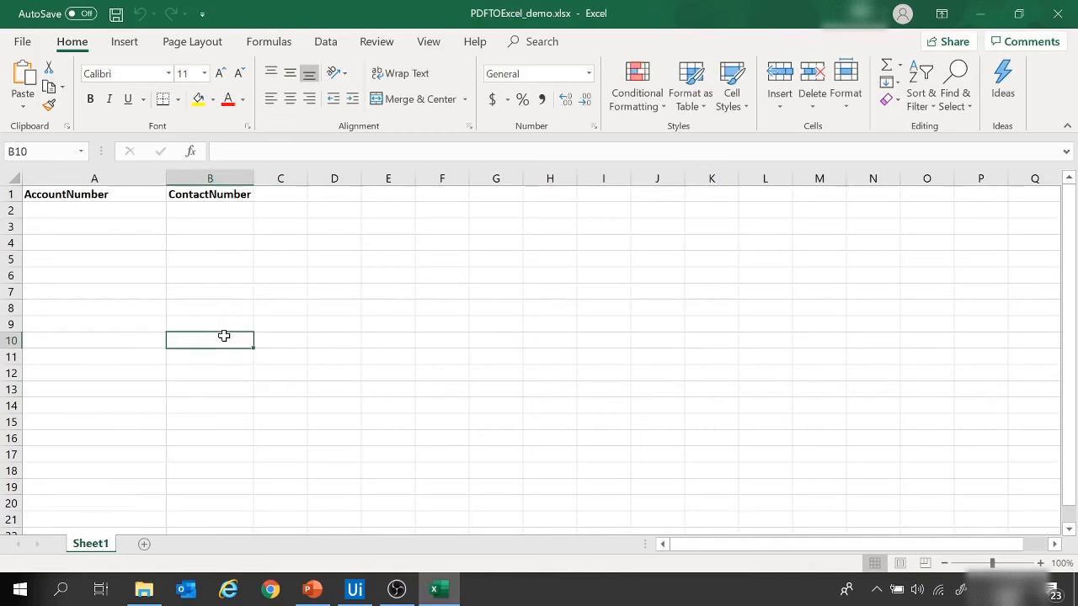
pyautogui.hotkey('ctrl', 's')
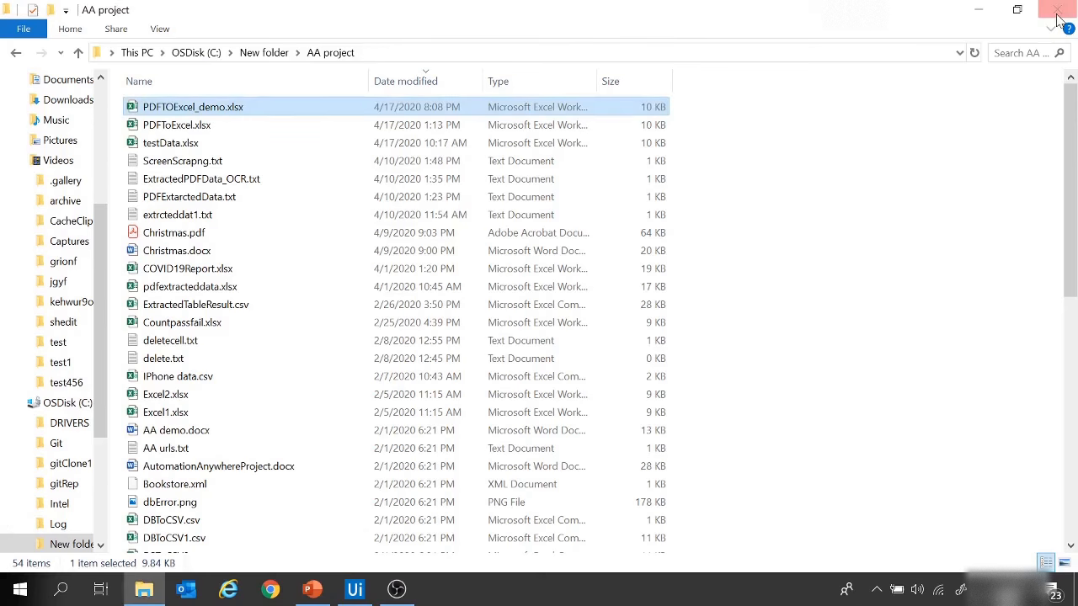
pyautogui.click(1057, 13)
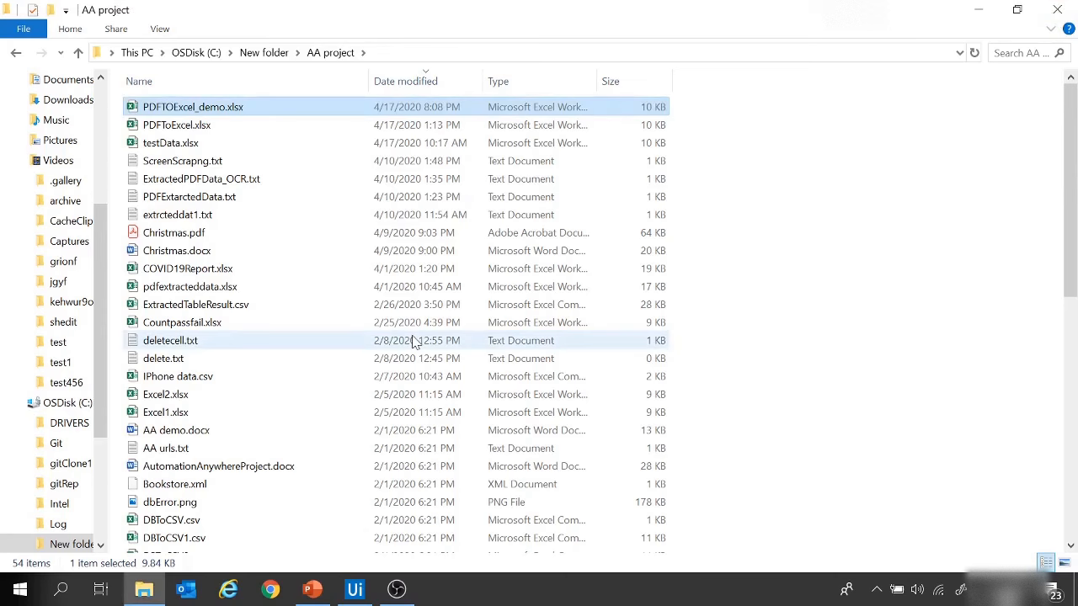
# Step: Switch back to UiPath Studio and run the Main workflow file again
pyautogui.click(355, 589)
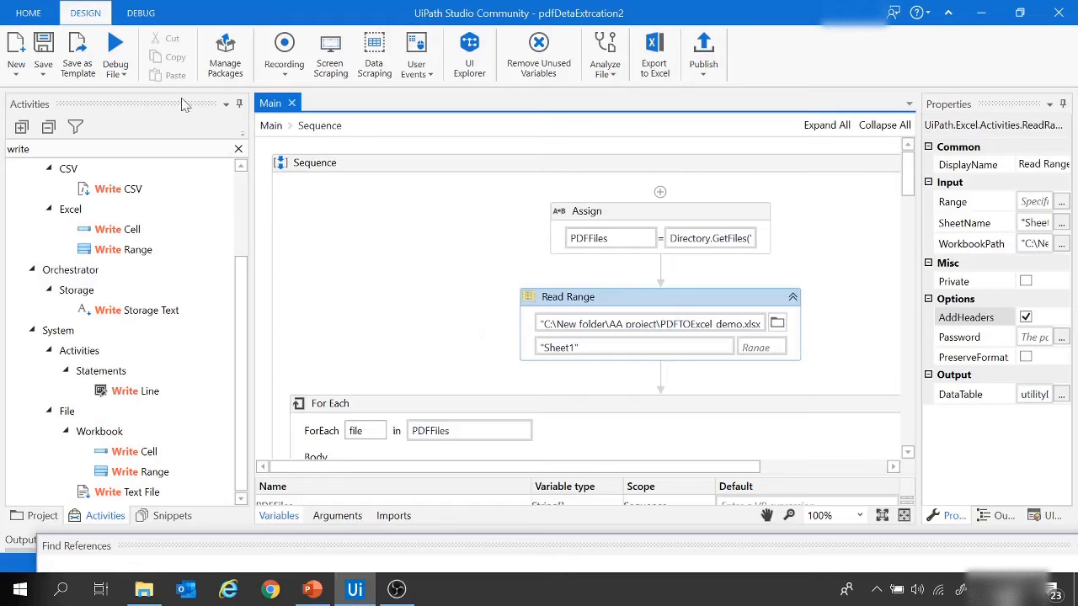
pyautogui.click(123, 78)
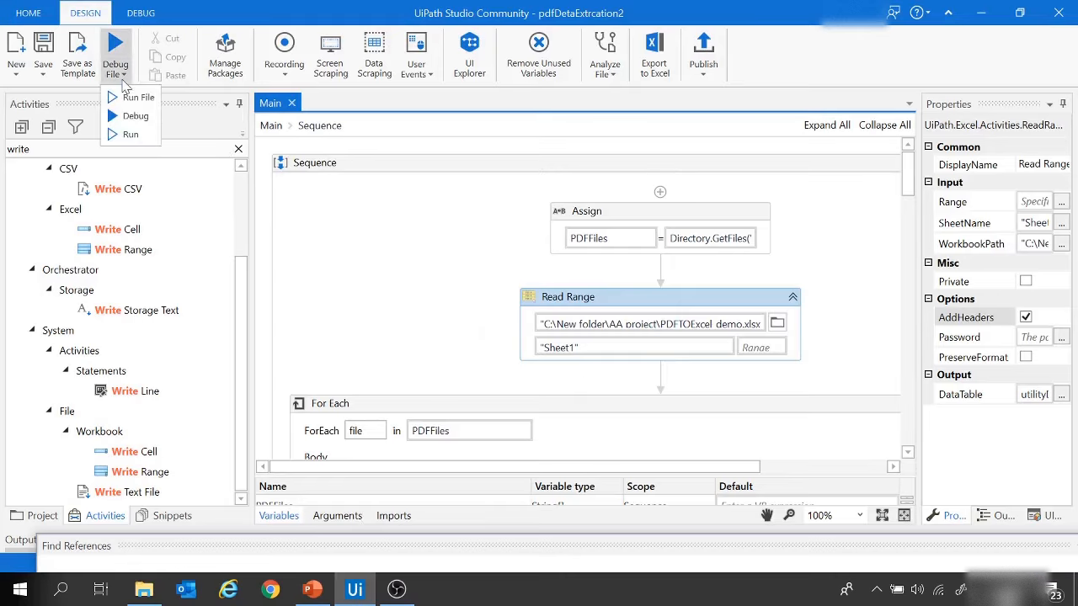
pyautogui.click(135, 94)
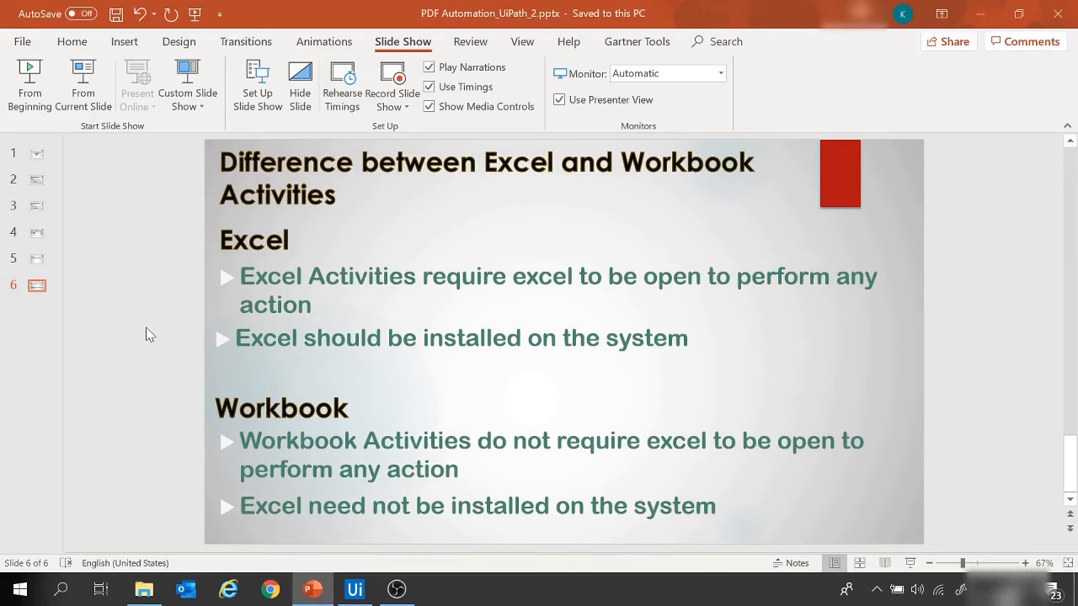
# Step: Open PDFTOExcel_demo.xlsx from the AA project folder and check the extracted account and contact numbers on Sheet1
pyautogui.click(354, 587)
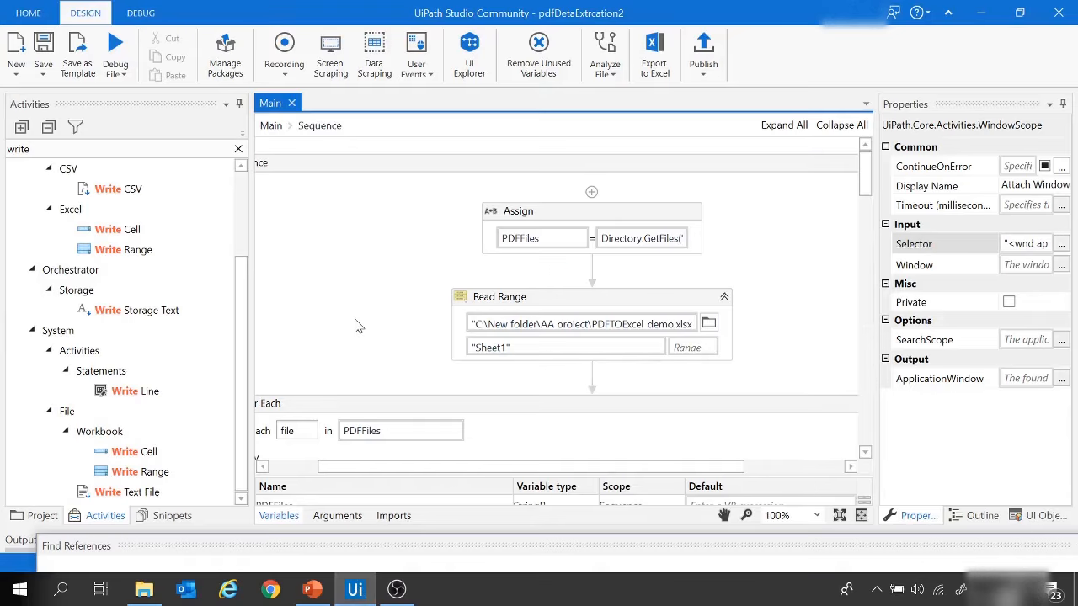
pyautogui.hotkey('alt', 'Tab')
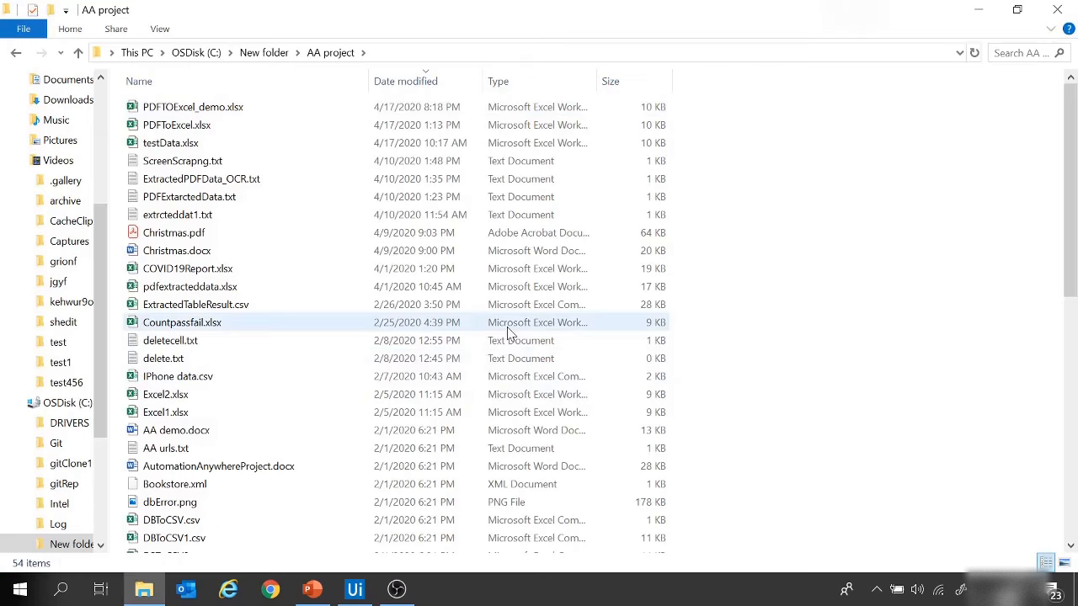
pyautogui.doubleClick(236, 109)
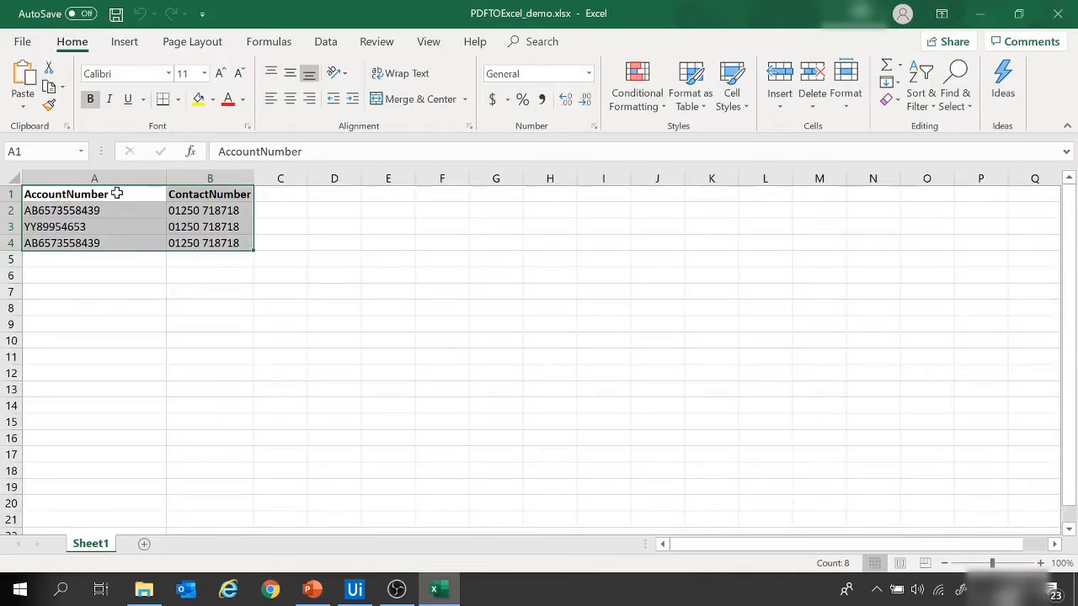
pyautogui.moveTo(126, 198); pyautogui.dragTo(220, 240)
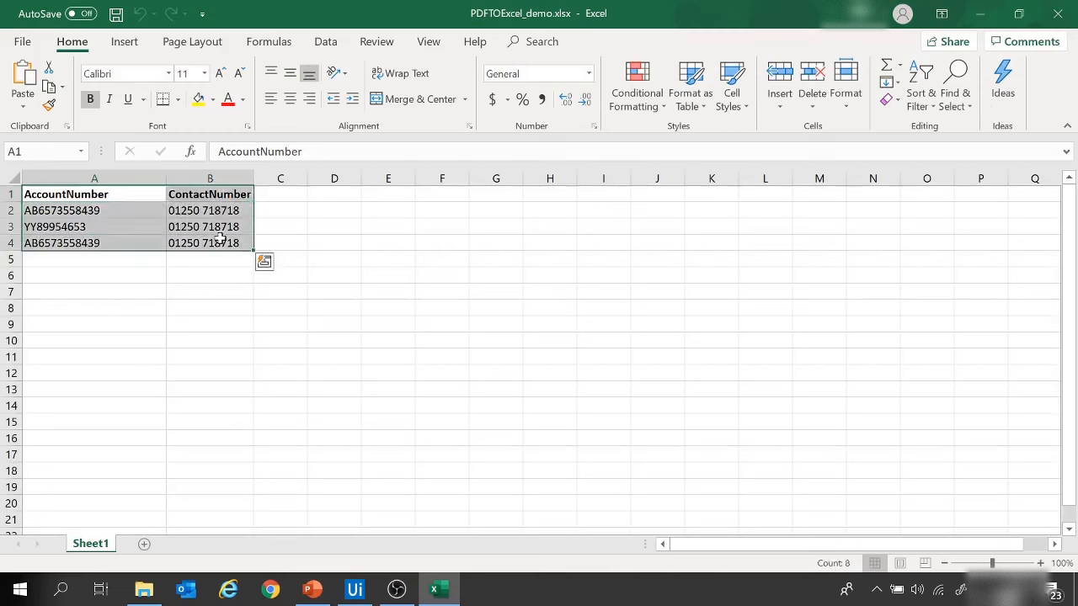